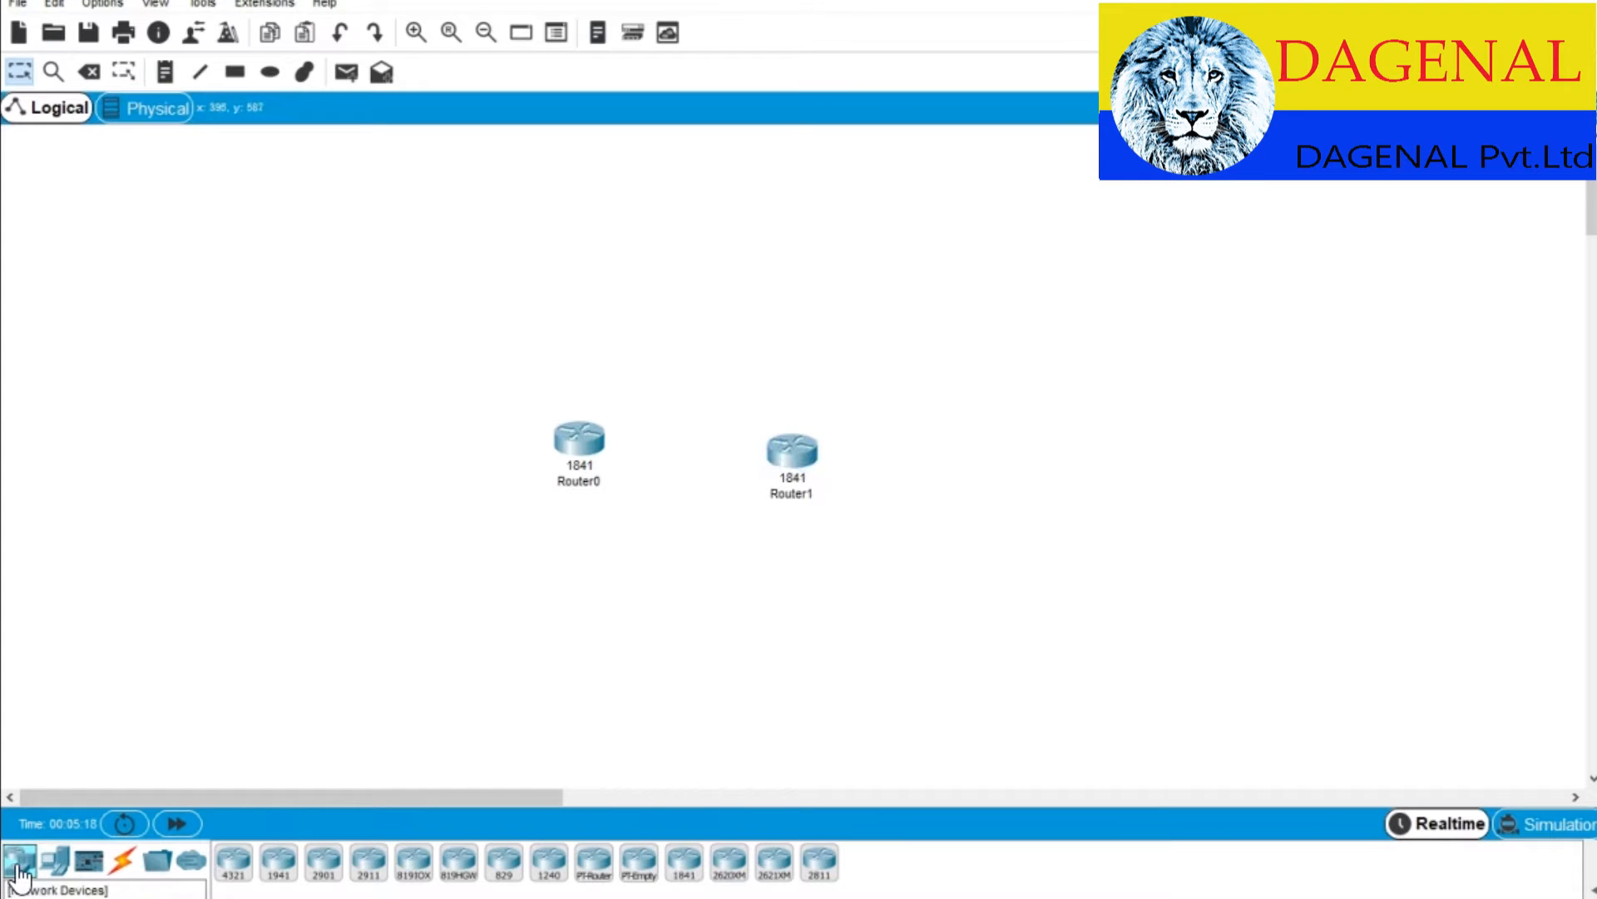
Place two 2960 switches in the workspace, one to the left of Router0 and one to the right of Router1.
left_click(54, 859)
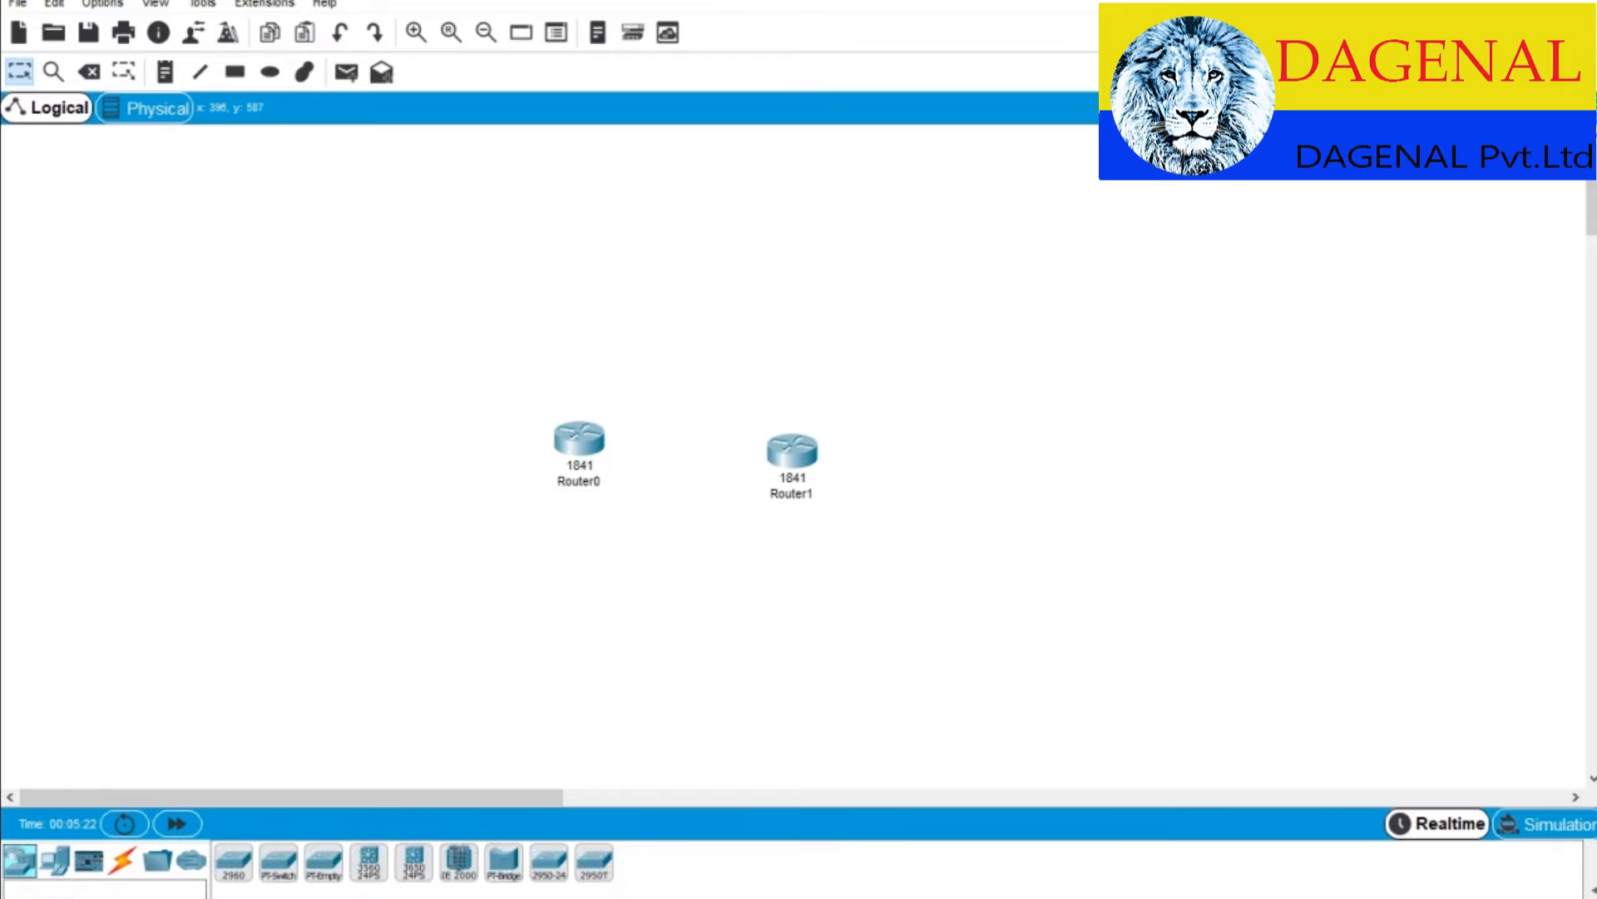
left_click(233, 861)
left_click(368, 453)
left_click(231, 866)
left_click(989, 462)
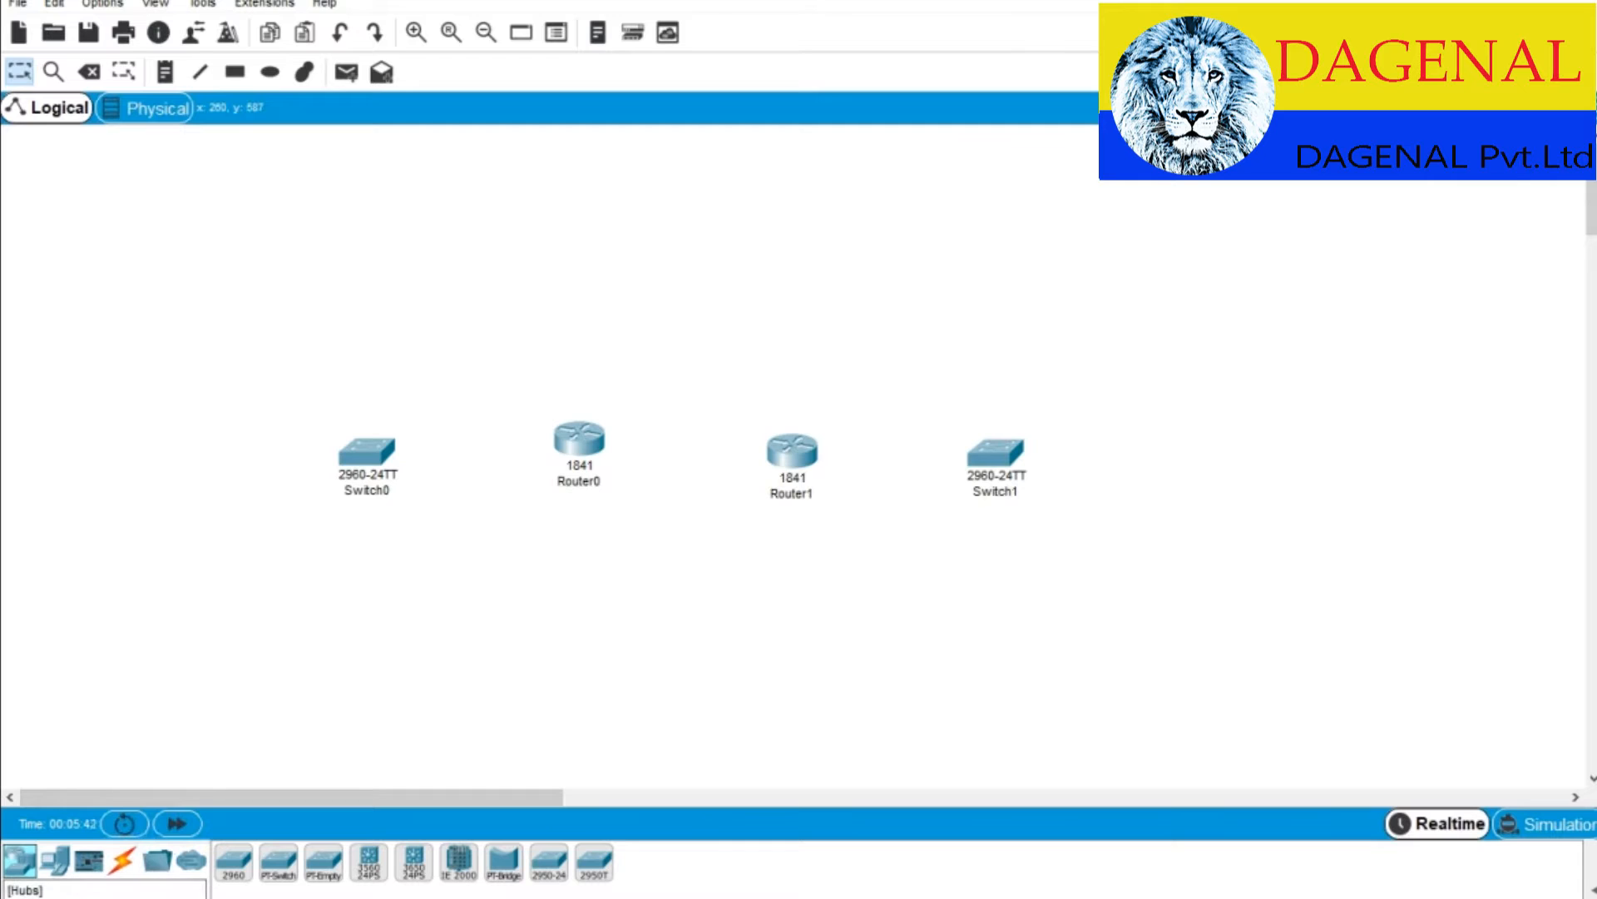
Add two AP-PT wireless access points, one below and outward of each switch.
left_click(89, 897)
left_click(123, 898)
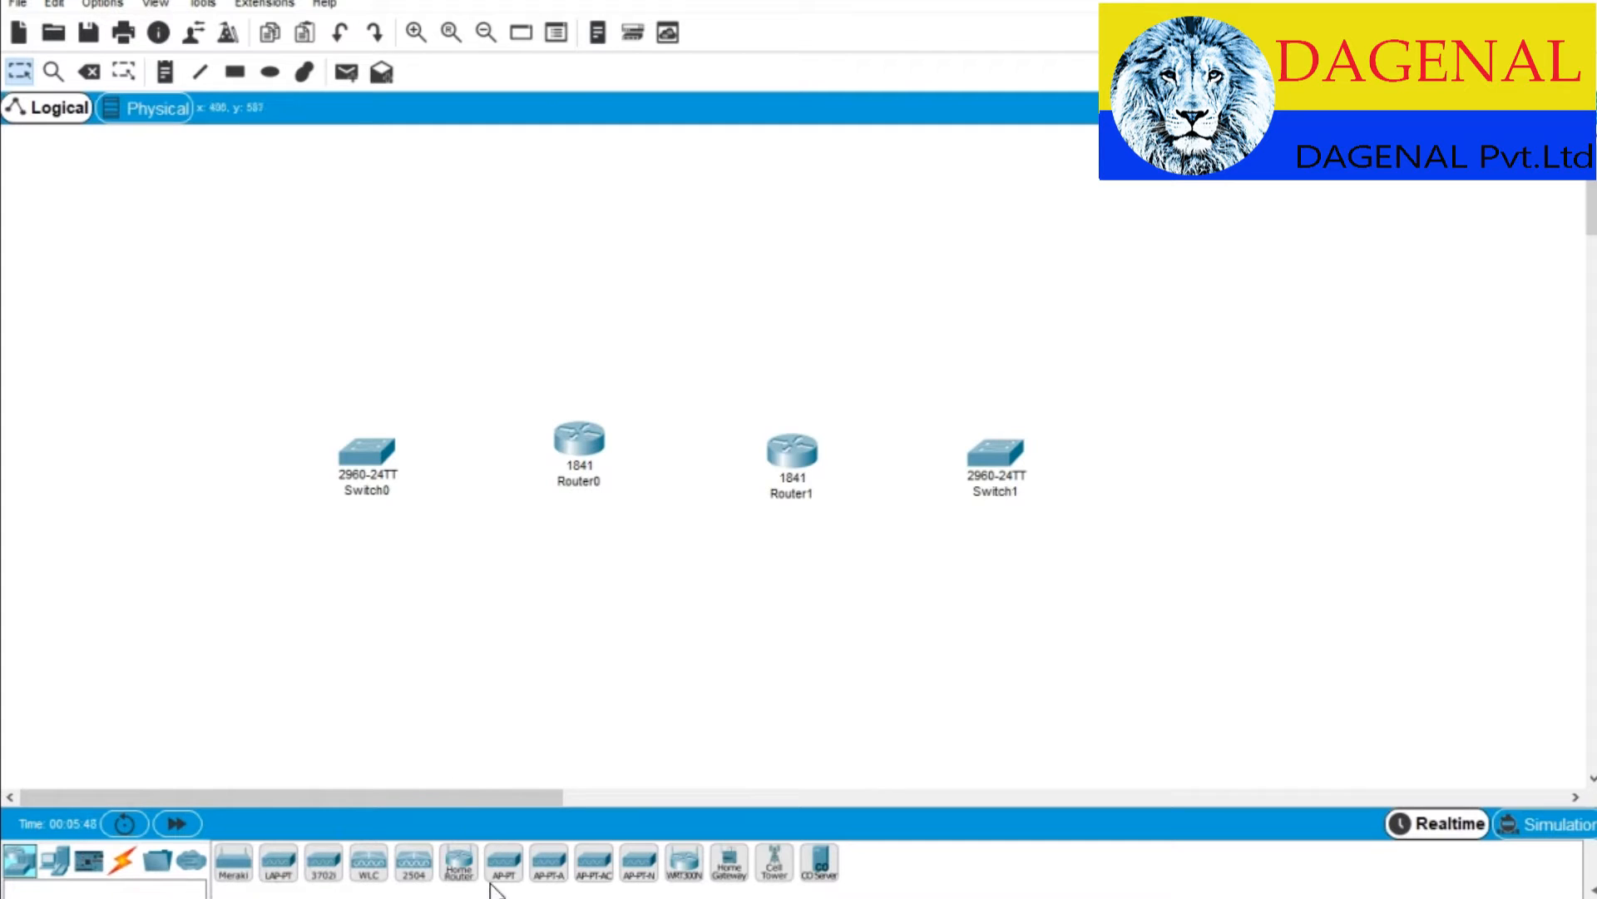
left_click(510, 859)
left_click(250, 569)
left_click(514, 865)
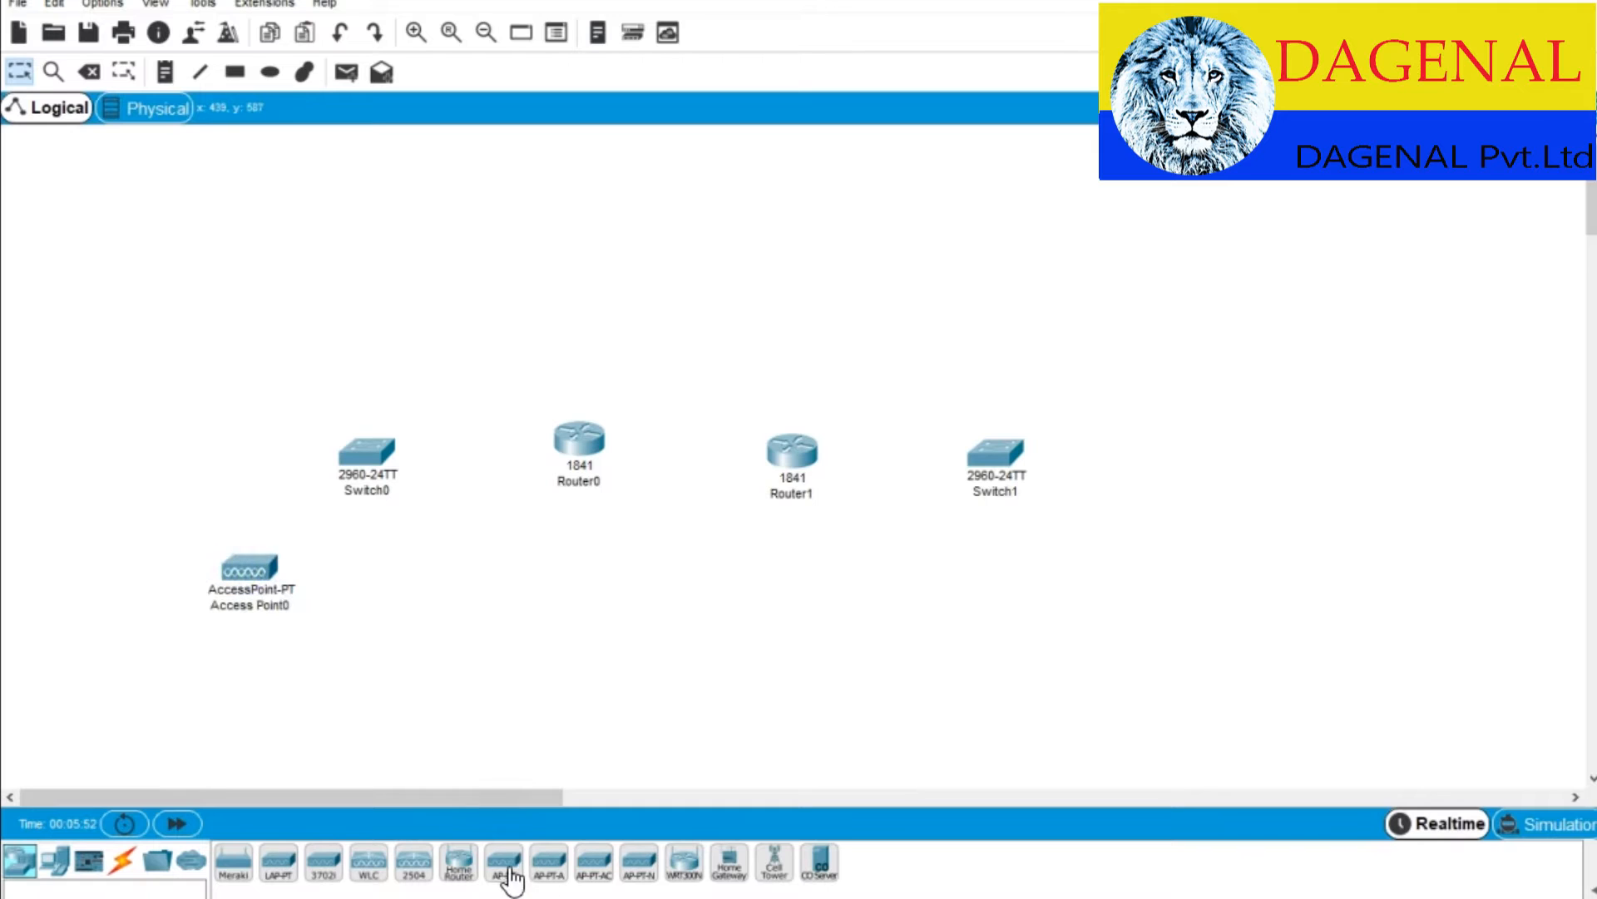
left_click(1120, 576)
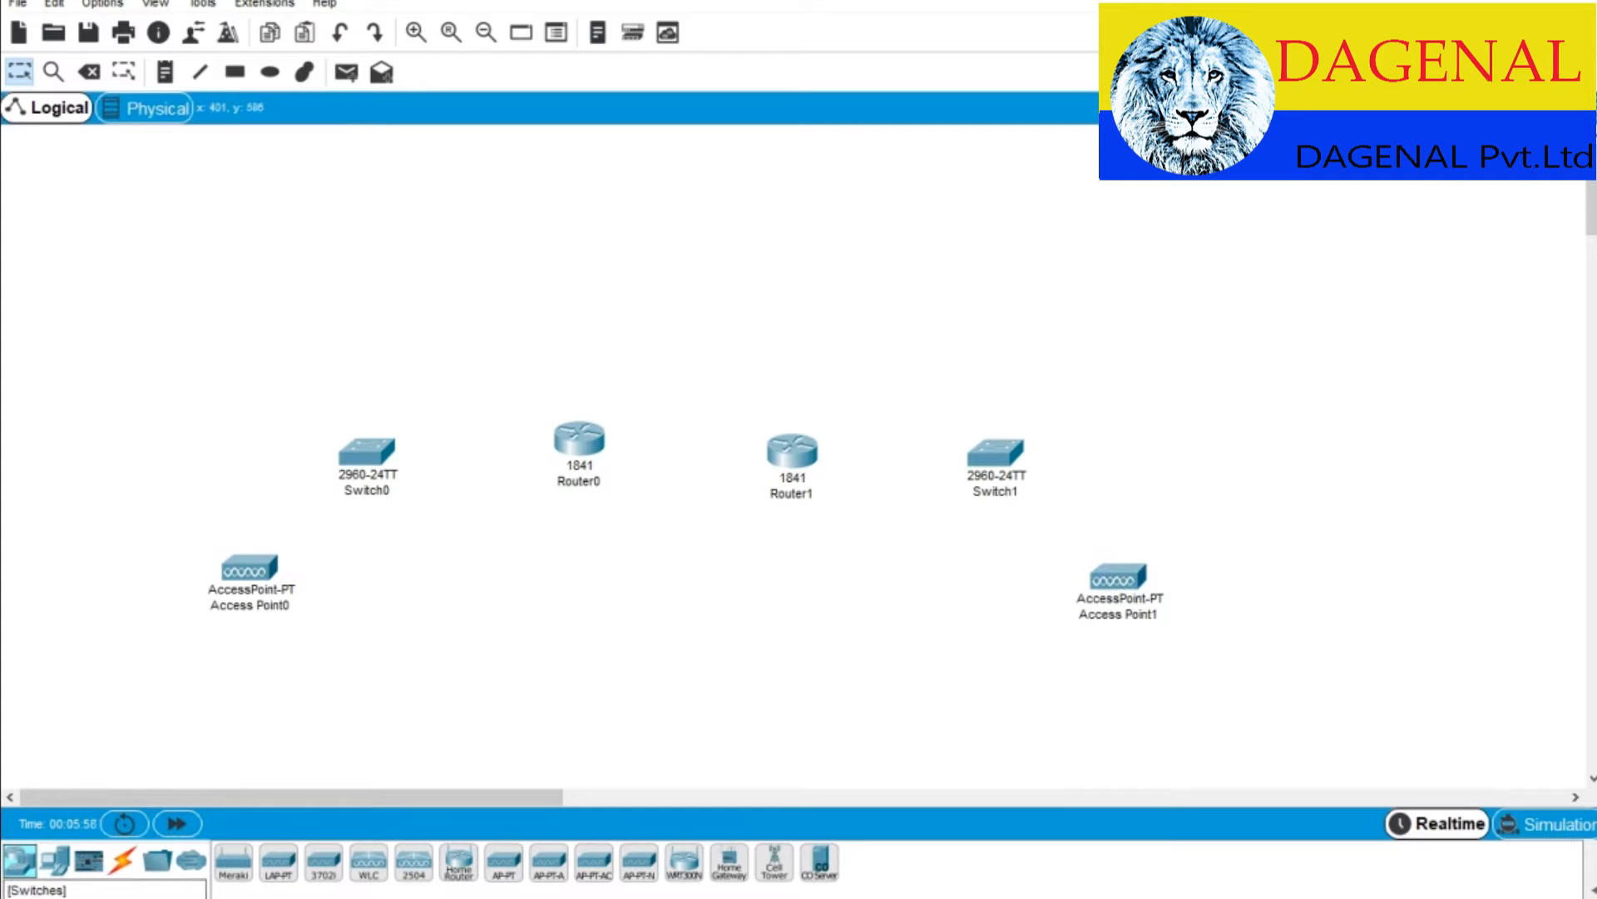
Add two servers at the outer ends of the topology, one beside Switch0 and one beside Switch1.
left_click(54, 860)
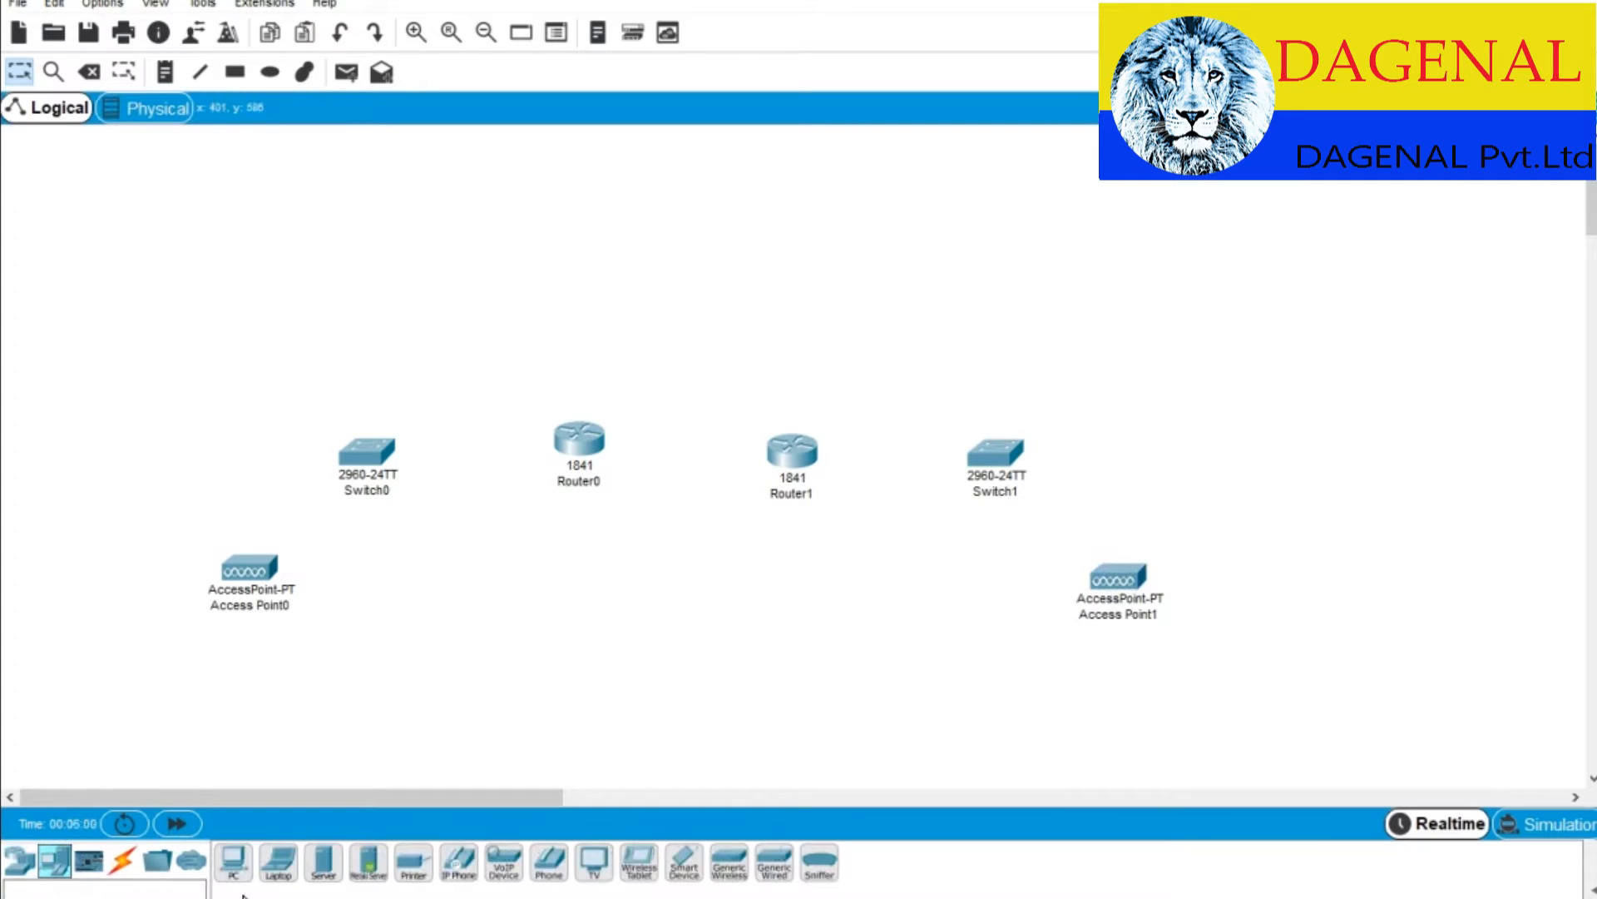
left_click_drag(323, 863, 229, 520)
left_click_drag(189, 441, 190, 441)
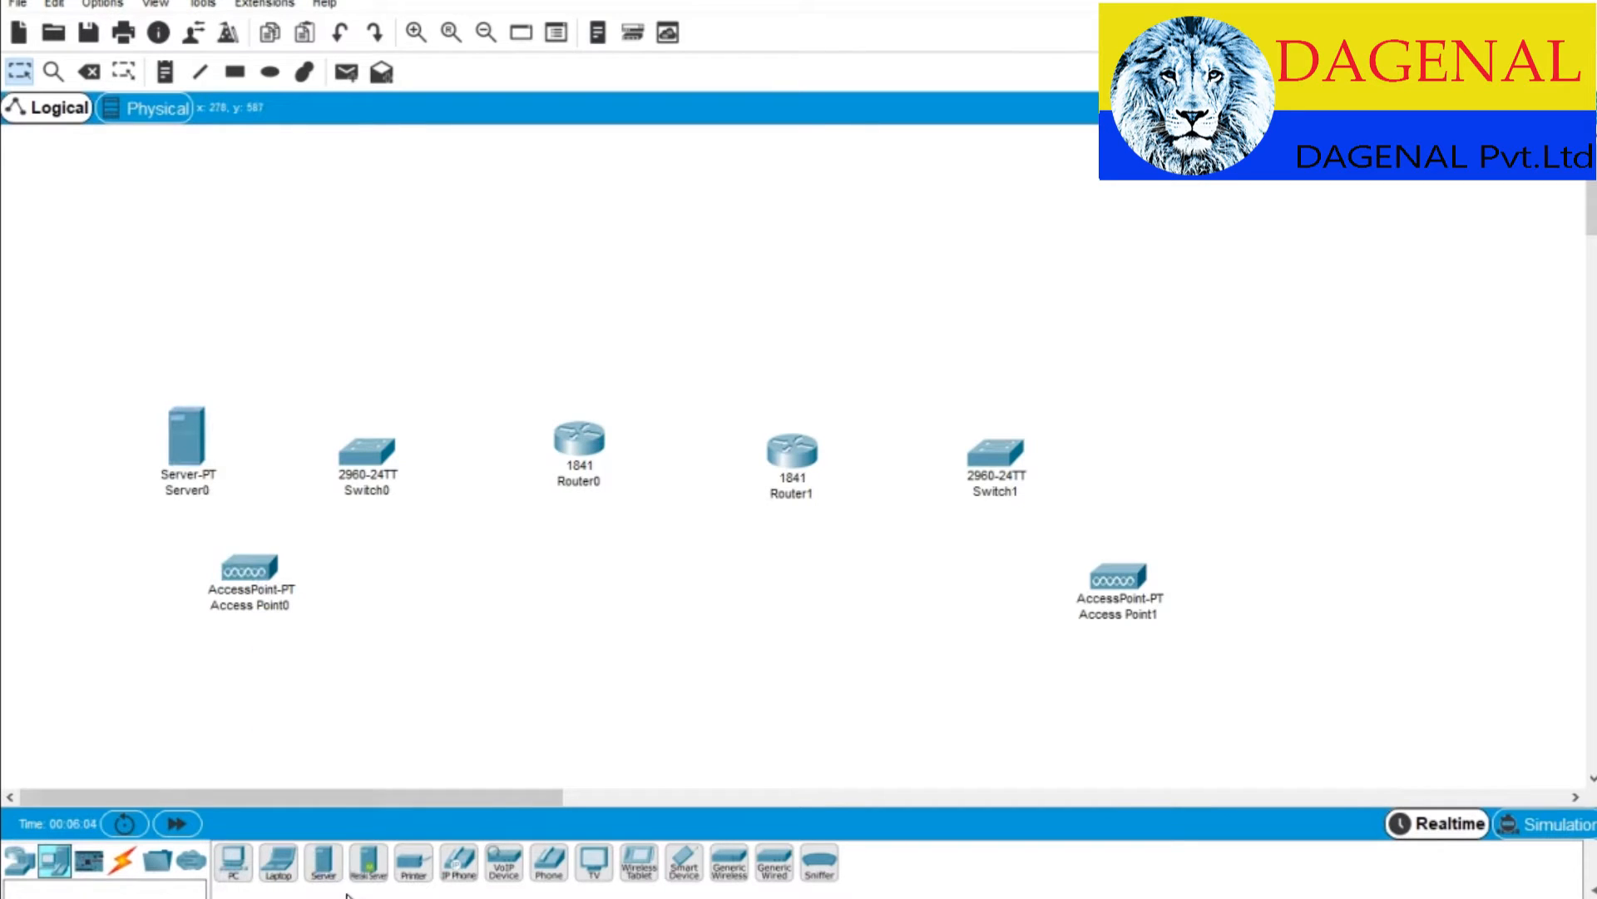
left_click_drag(323, 863, 1221, 439)
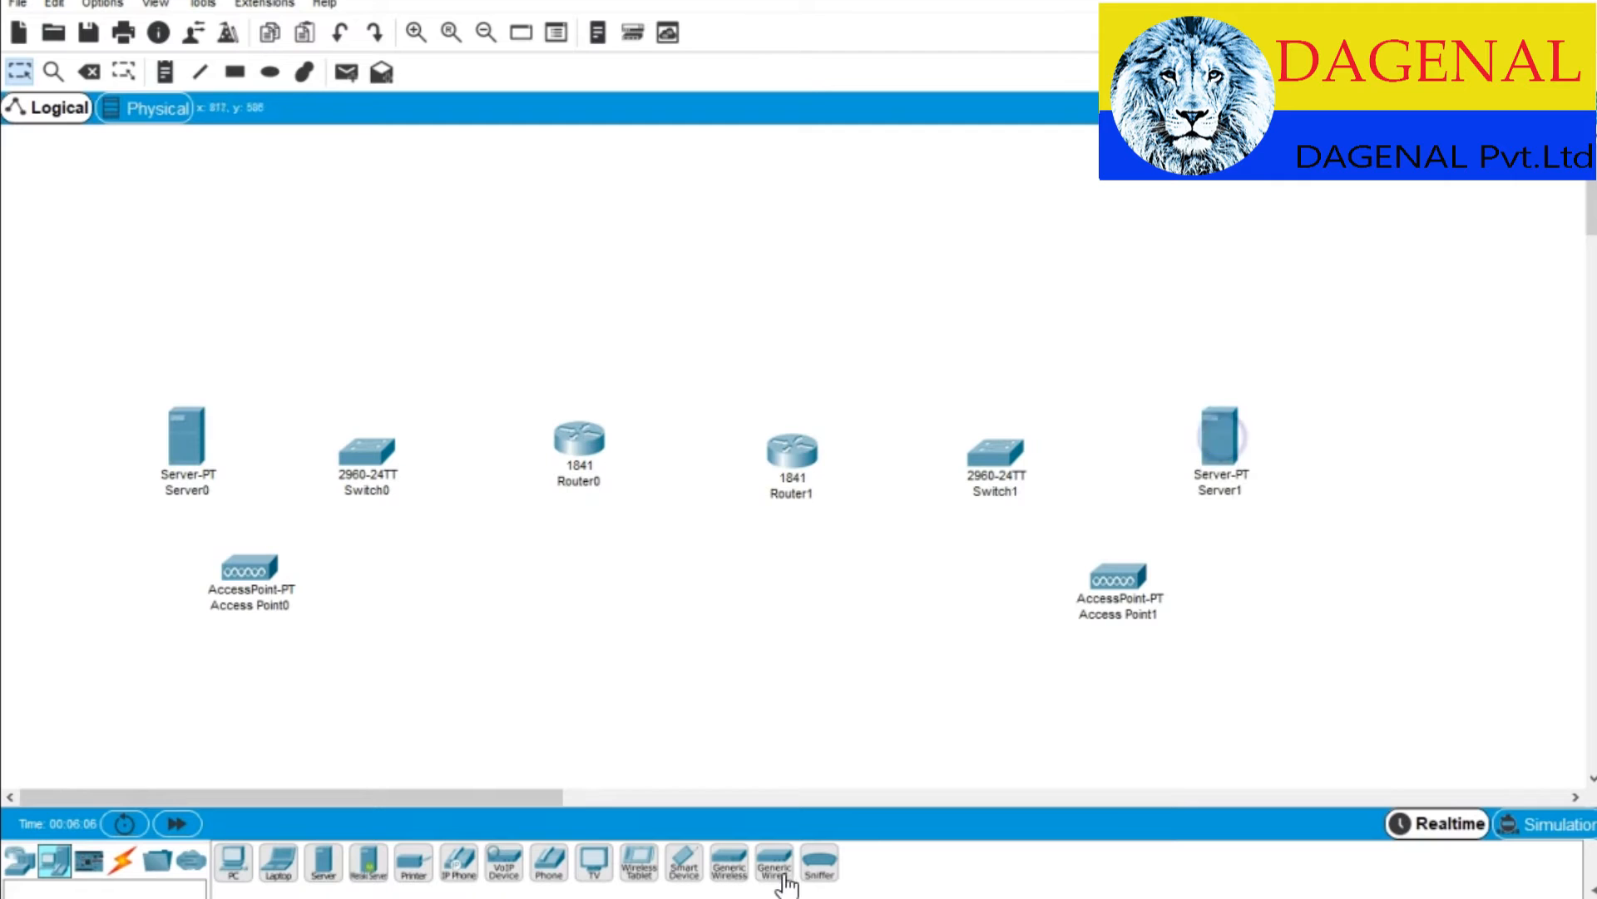
Add a PC above each switch, and place a laptop and a printer near Access Point0.
left_click_drag(232, 878, 303, 323)
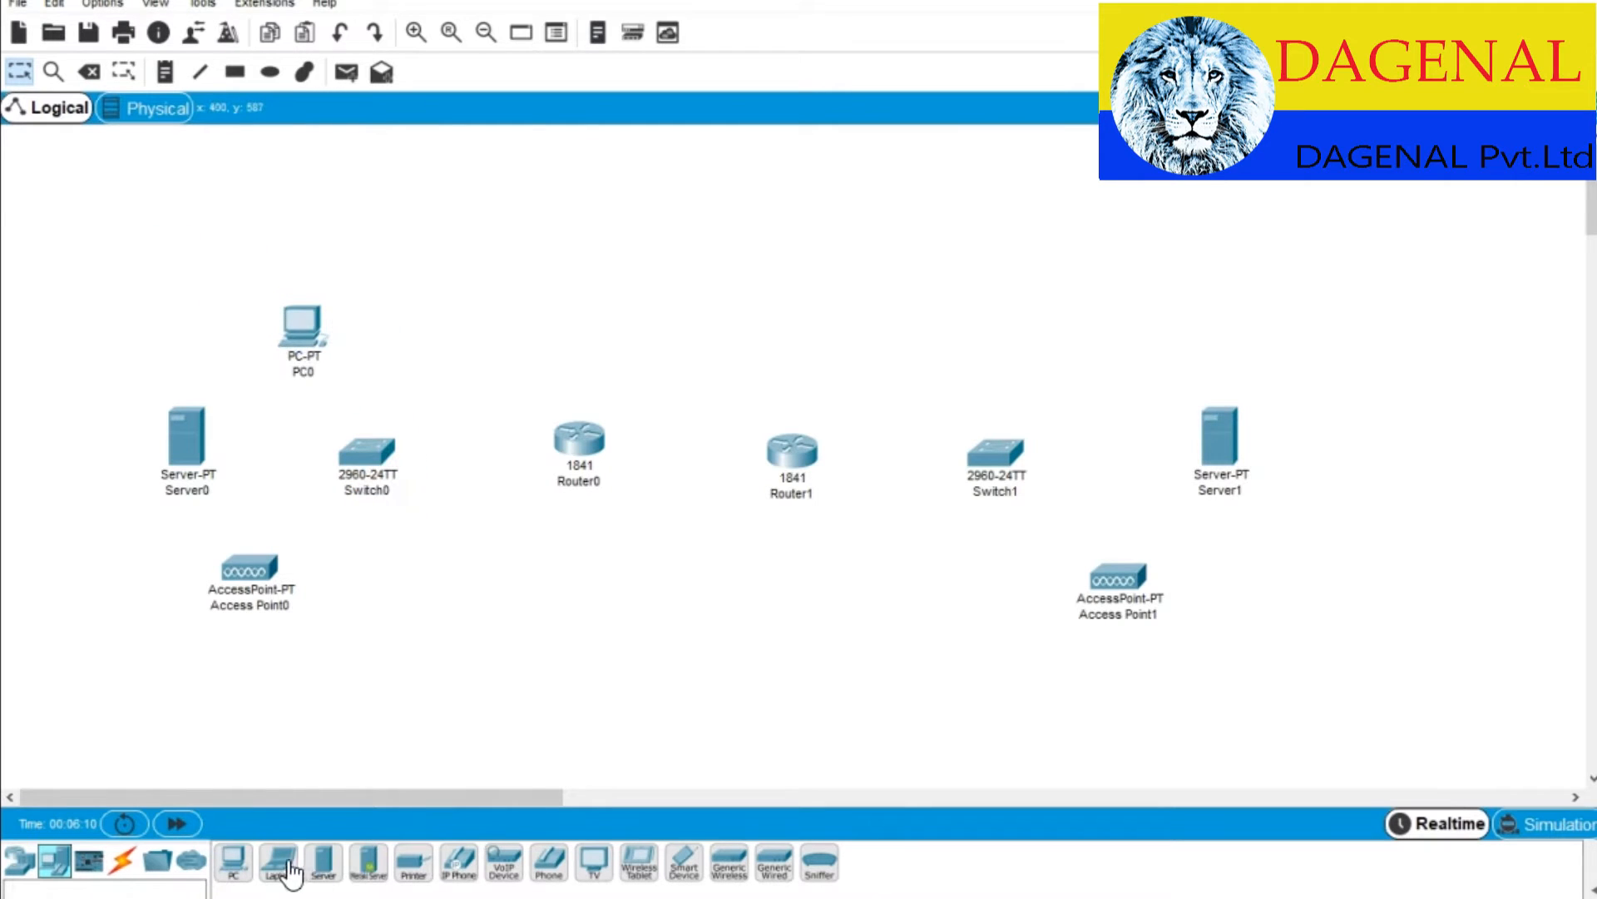
left_click_drag(233, 866, 856, 440)
left_click_drag(1022, 337, 1022, 338)
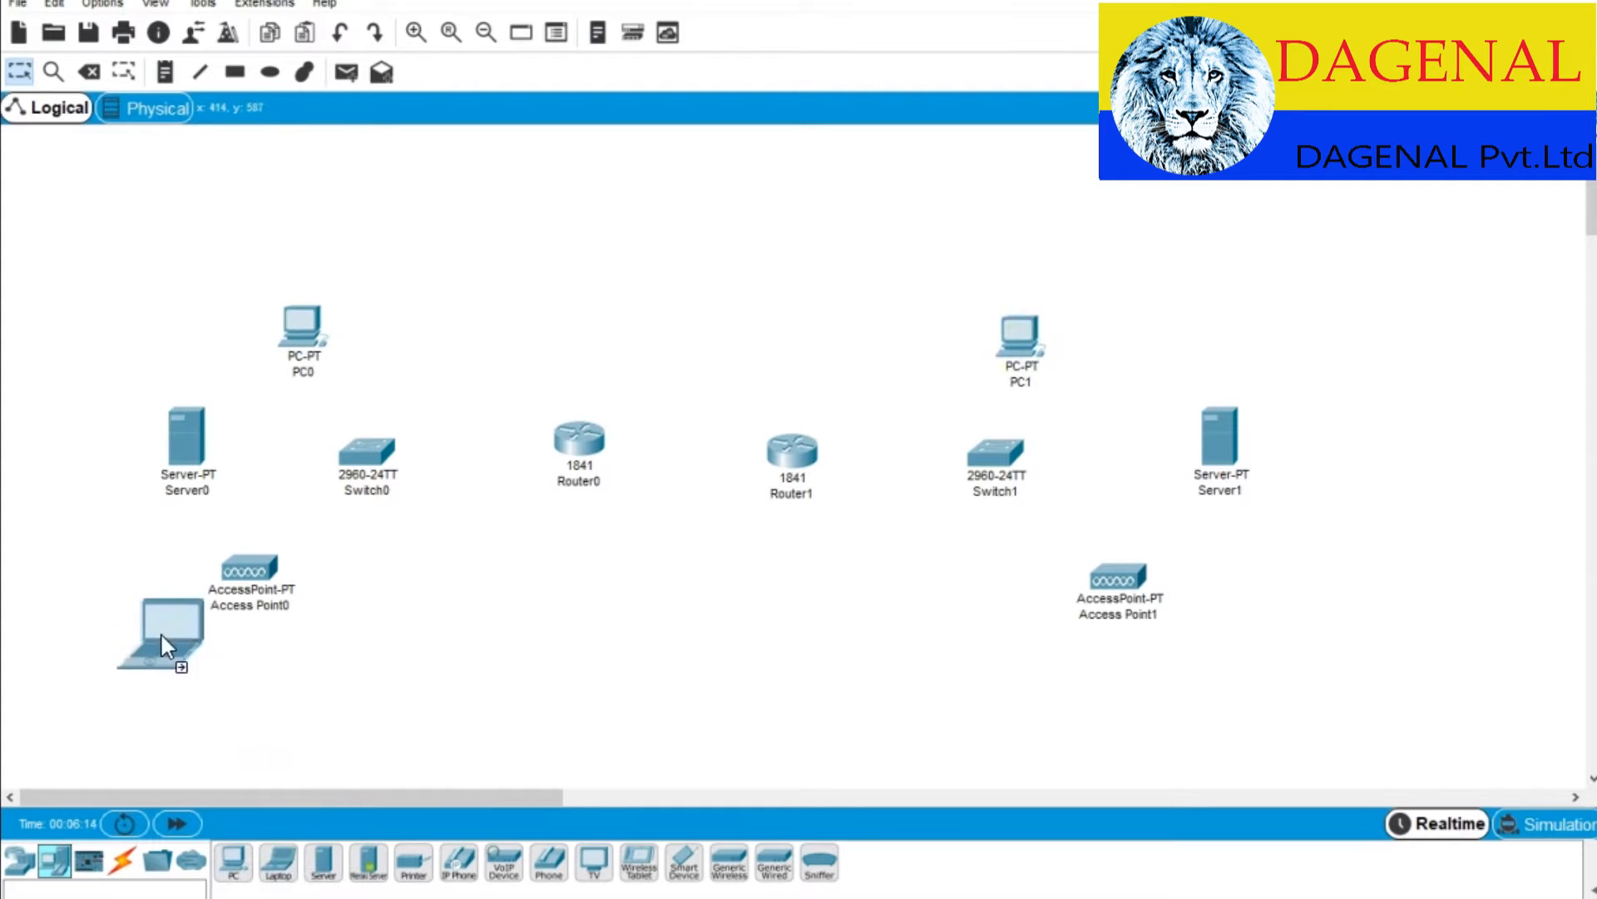
left_click_drag(100, 613, 99, 614)
left_click_drag(413, 865, 223, 680)
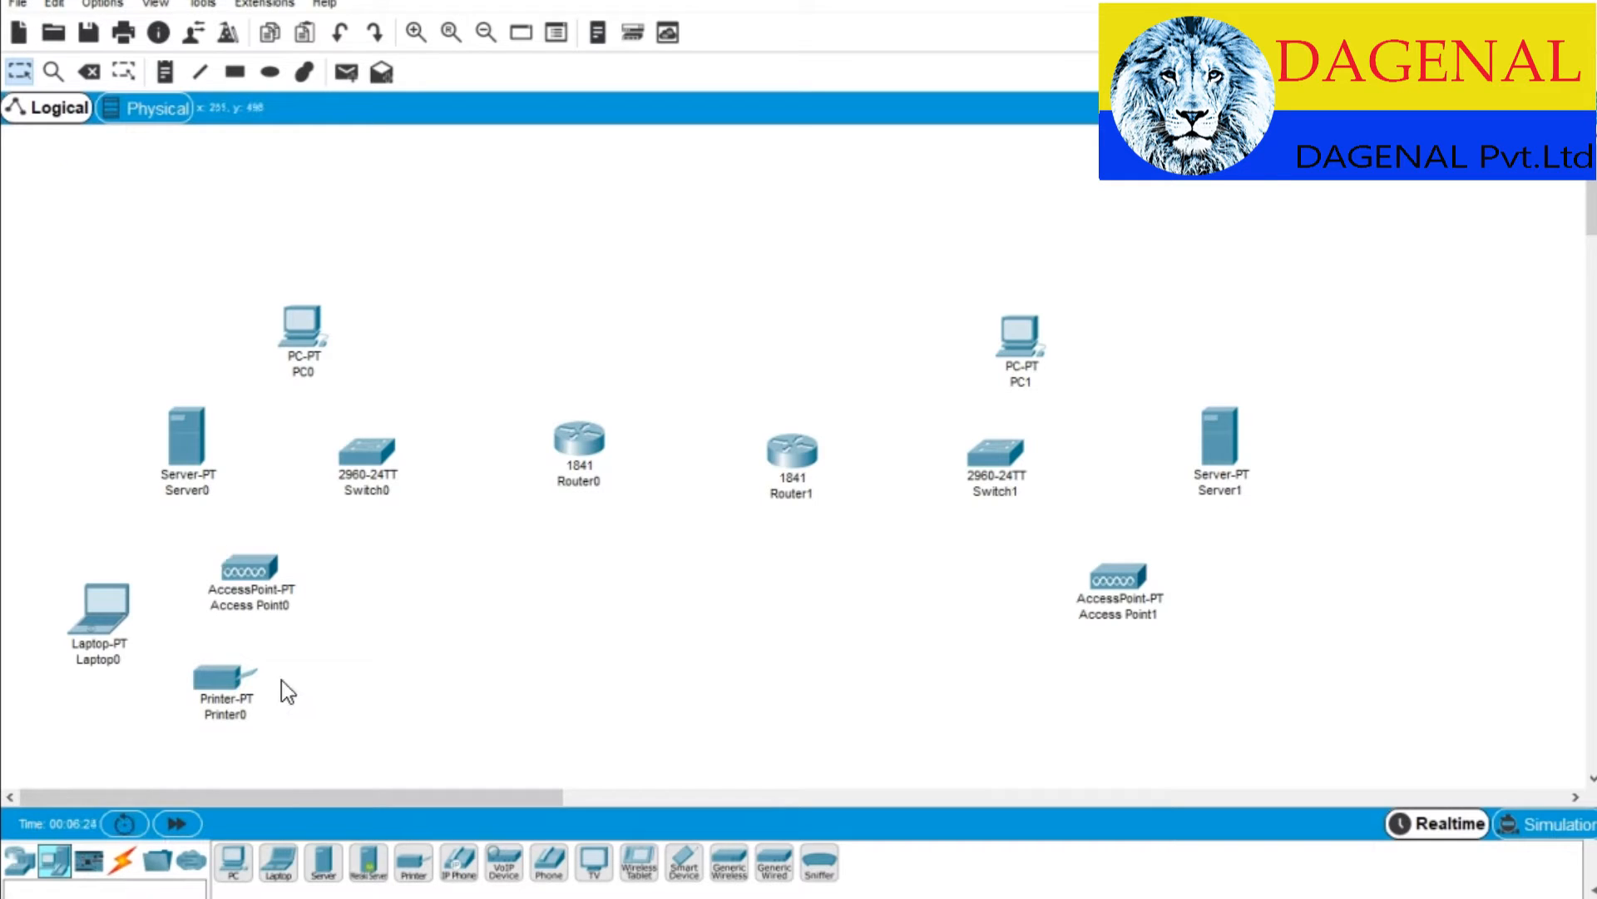
Connect Server0 and PC0 to Switch0 using the automatic connection type.
left_click(125, 861)
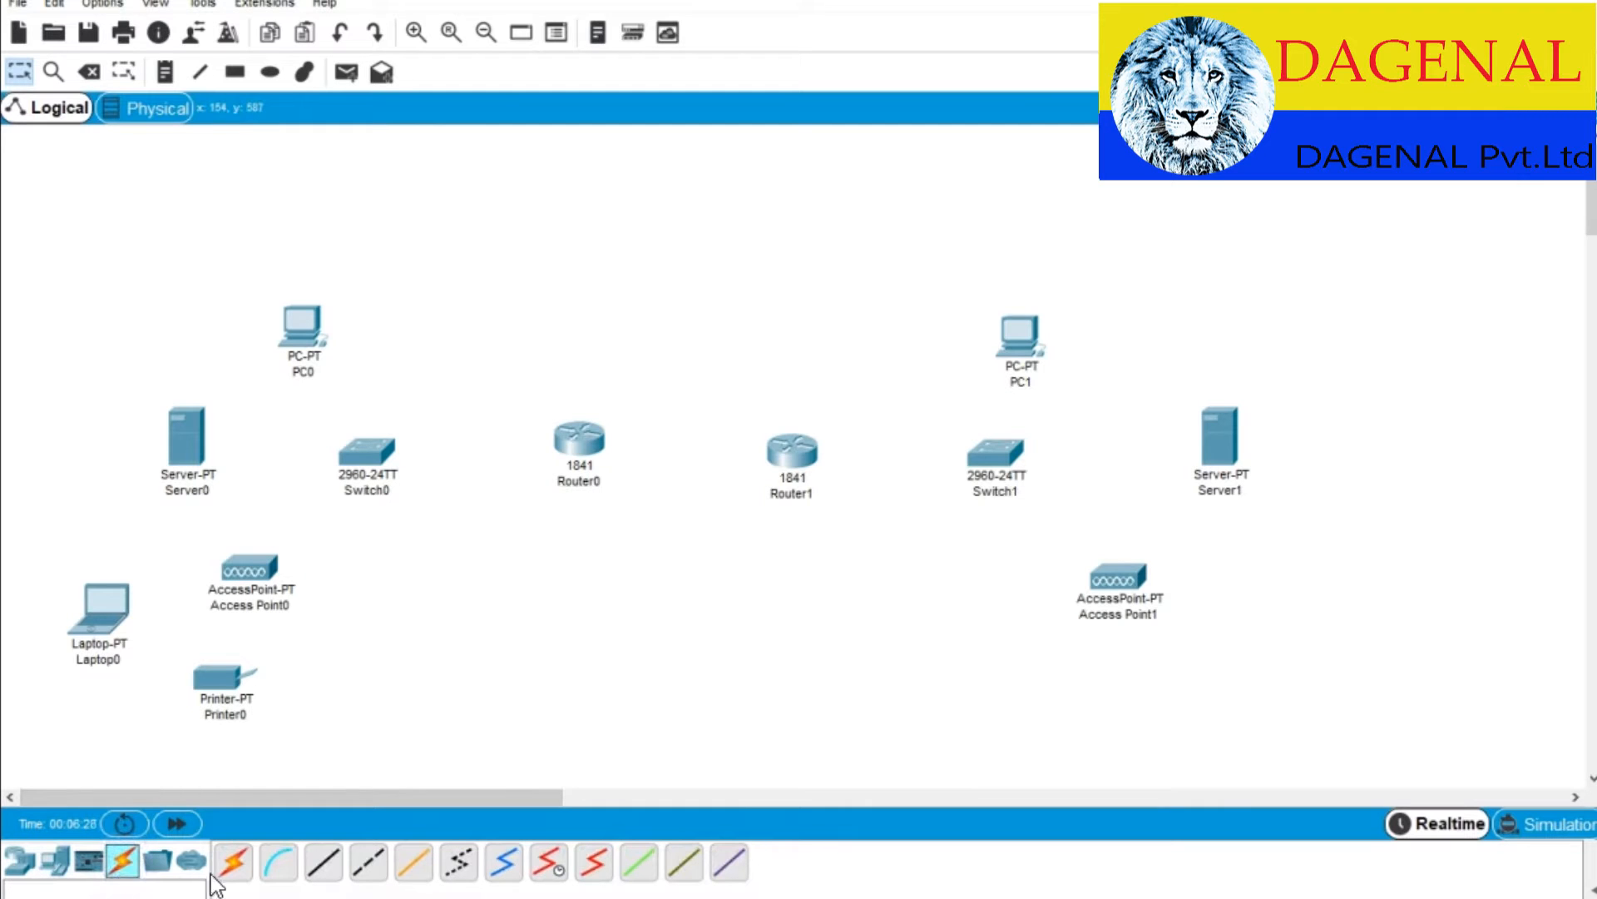
left_click(233, 863)
left_click(188, 446)
left_click(363, 454)
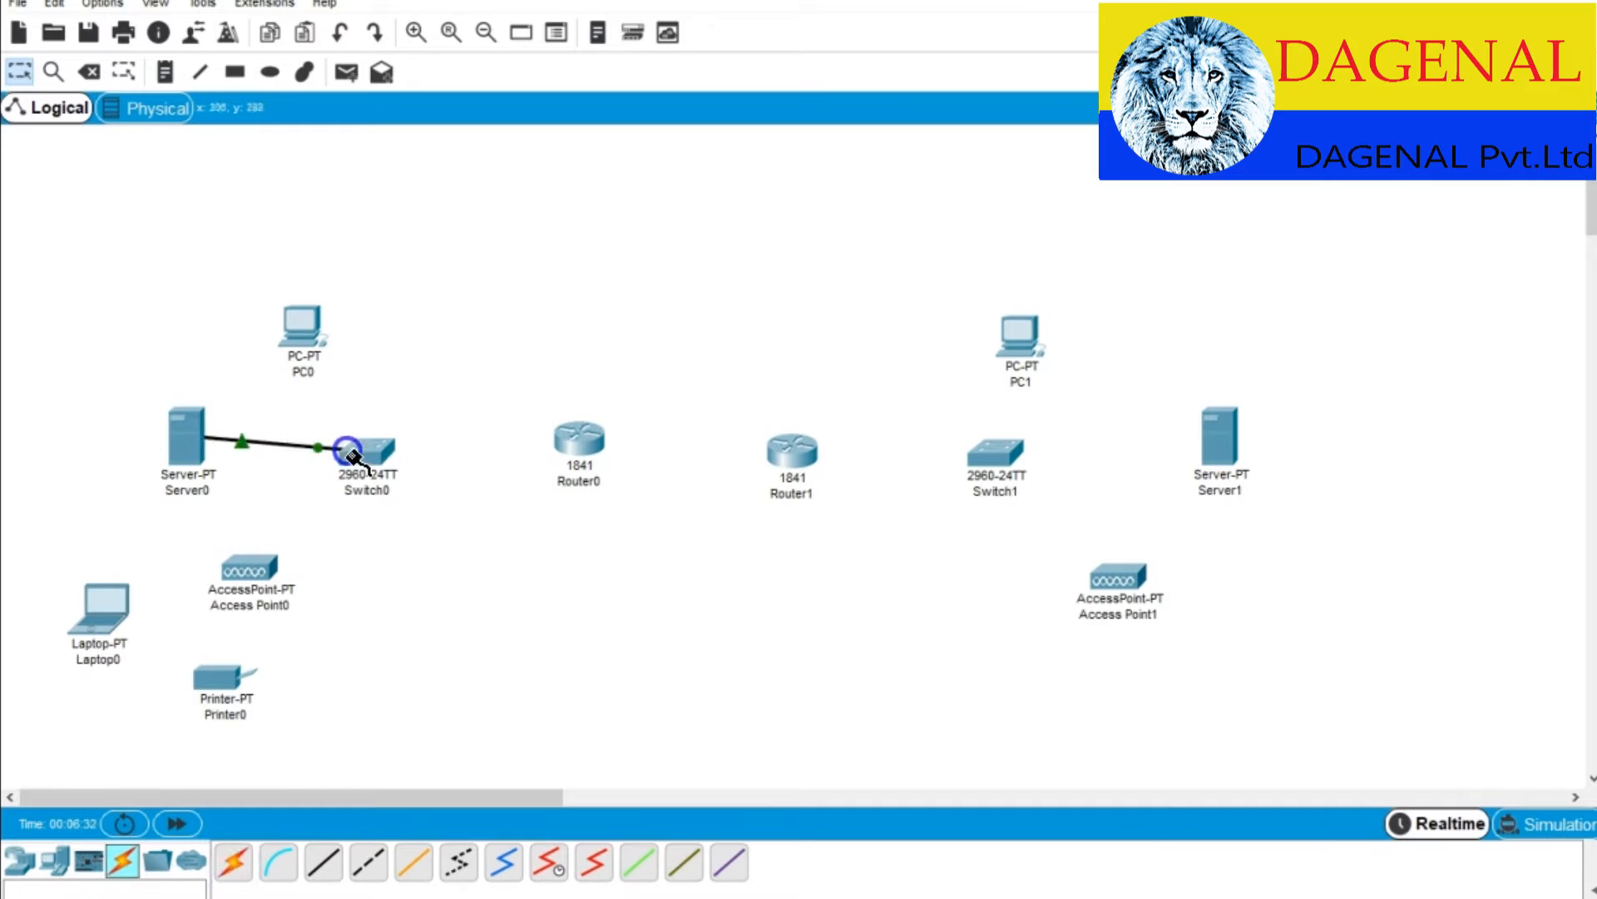
left_click(236, 863)
left_click(301, 329)
left_click(360, 446)
Link Switch0, Router0, Router1 and Switch1 in a chain using automatically chosen cables.
left_click(233, 863)
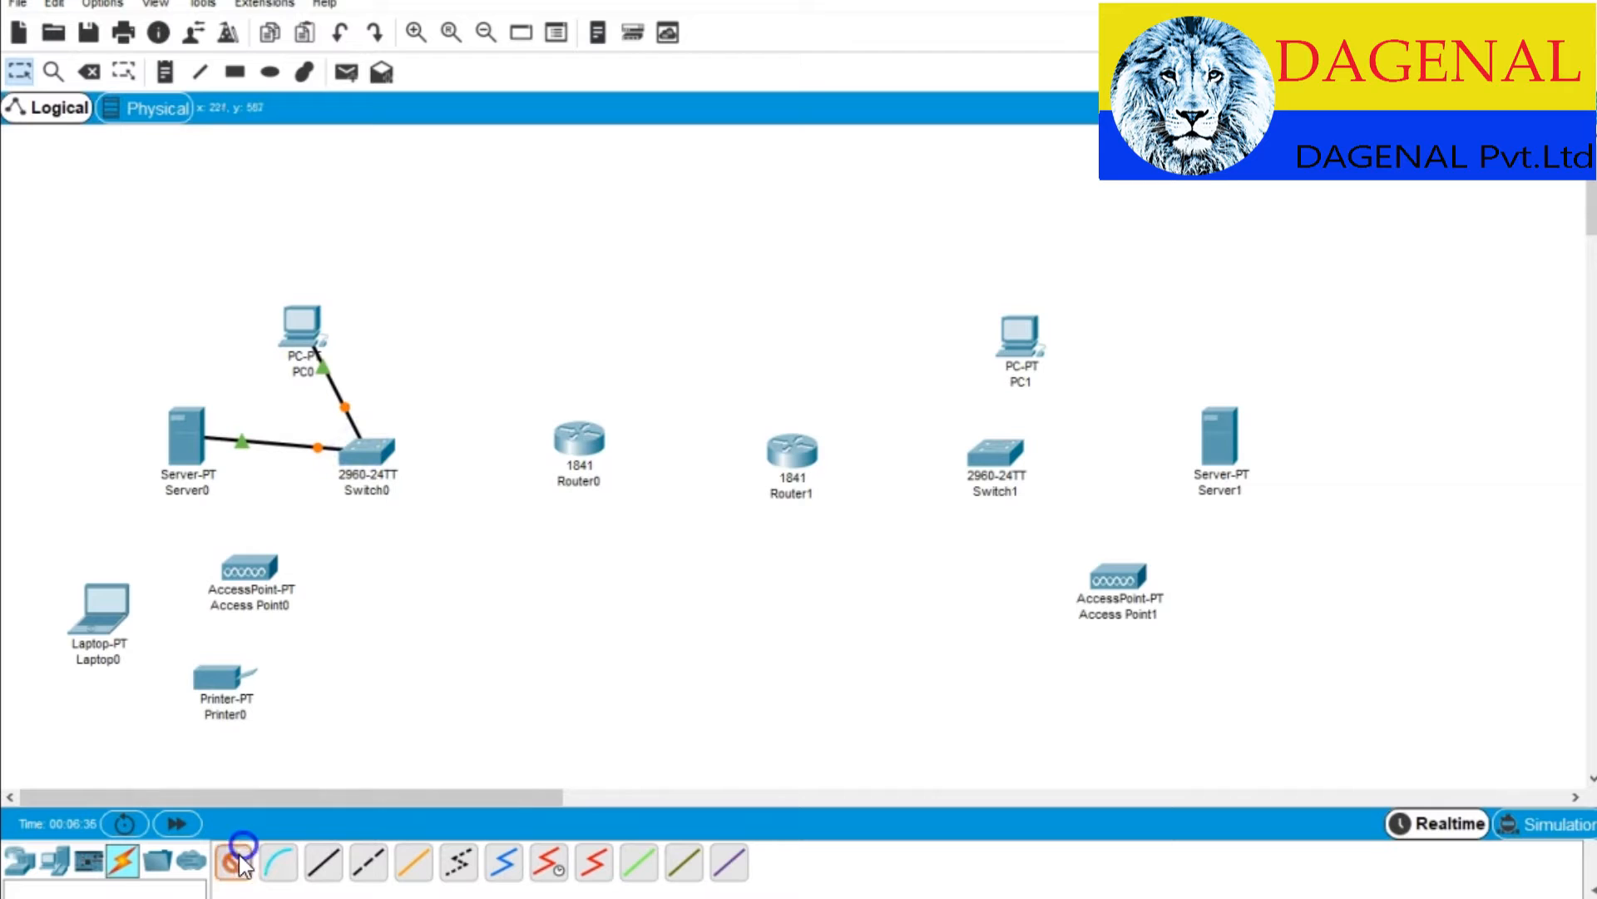
left_click(364, 450)
left_click(576, 439)
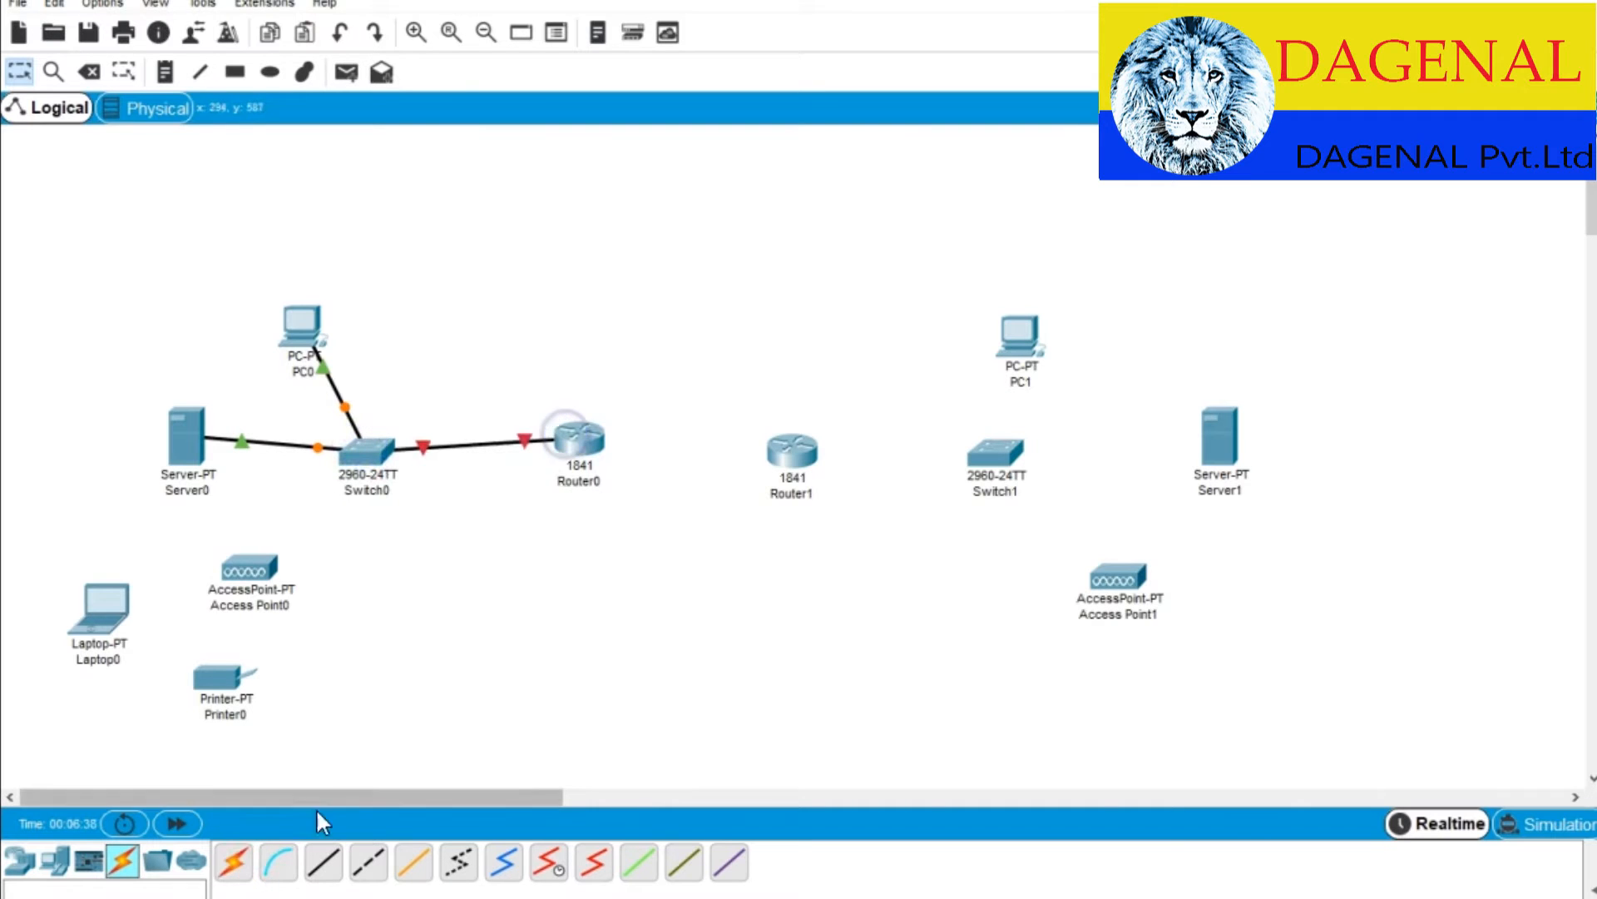
left_click(233, 862)
left_click(568, 450)
left_click(789, 452)
left_click(233, 874)
left_click(792, 450)
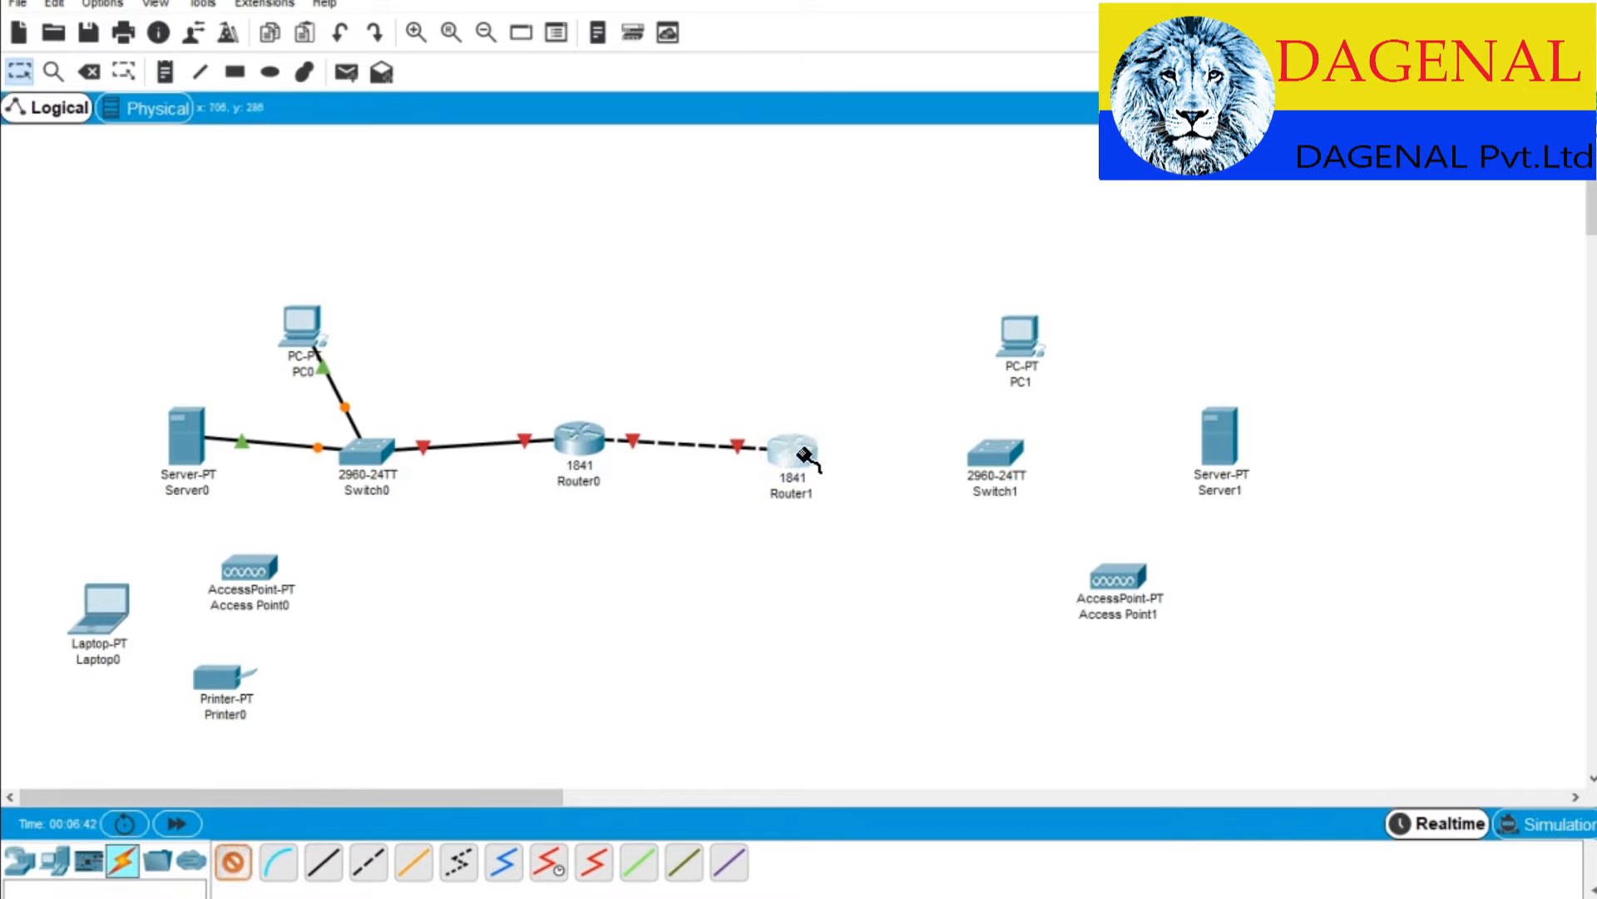
left_click(987, 454)
Connect Switch1 to Server1 and PC1 using the automatic connection type.
left_click(232, 862)
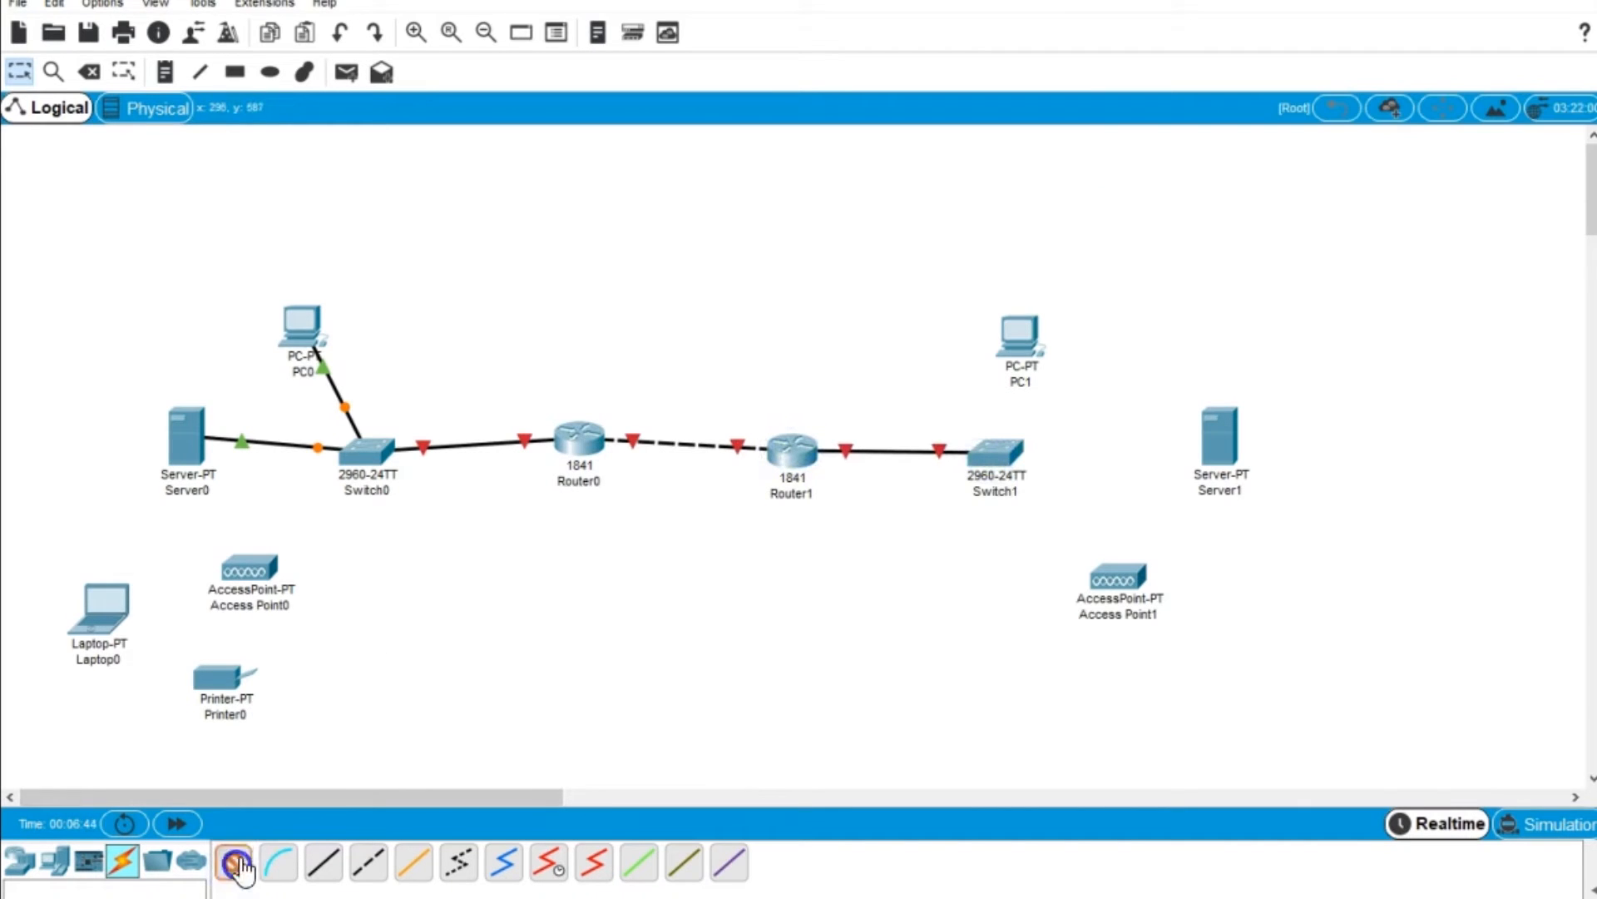
left_click(994, 452)
left_click(1219, 441)
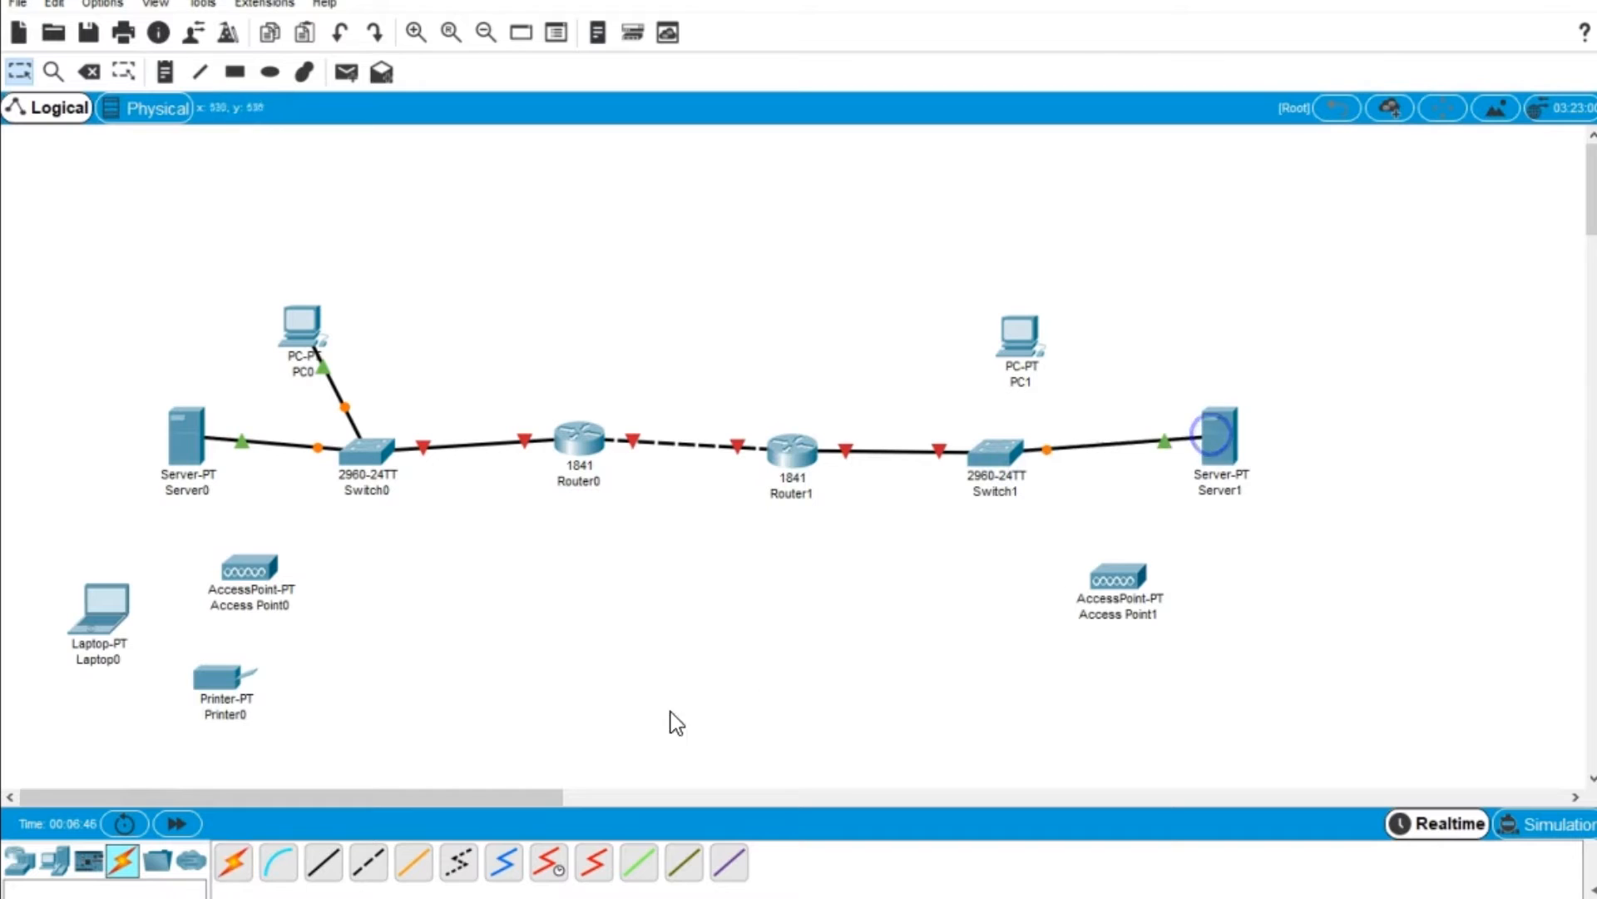
left_click(234, 861)
left_click(990, 454)
left_click(1017, 337)
Connect Access Point0 to Switch0 and Access Point1 to Switch1 with automatically chosen cables.
left_click(233, 862)
left_click(265, 567)
left_click(368, 450)
left_click(233, 862)
left_click(994, 453)
left_click(1116, 574)
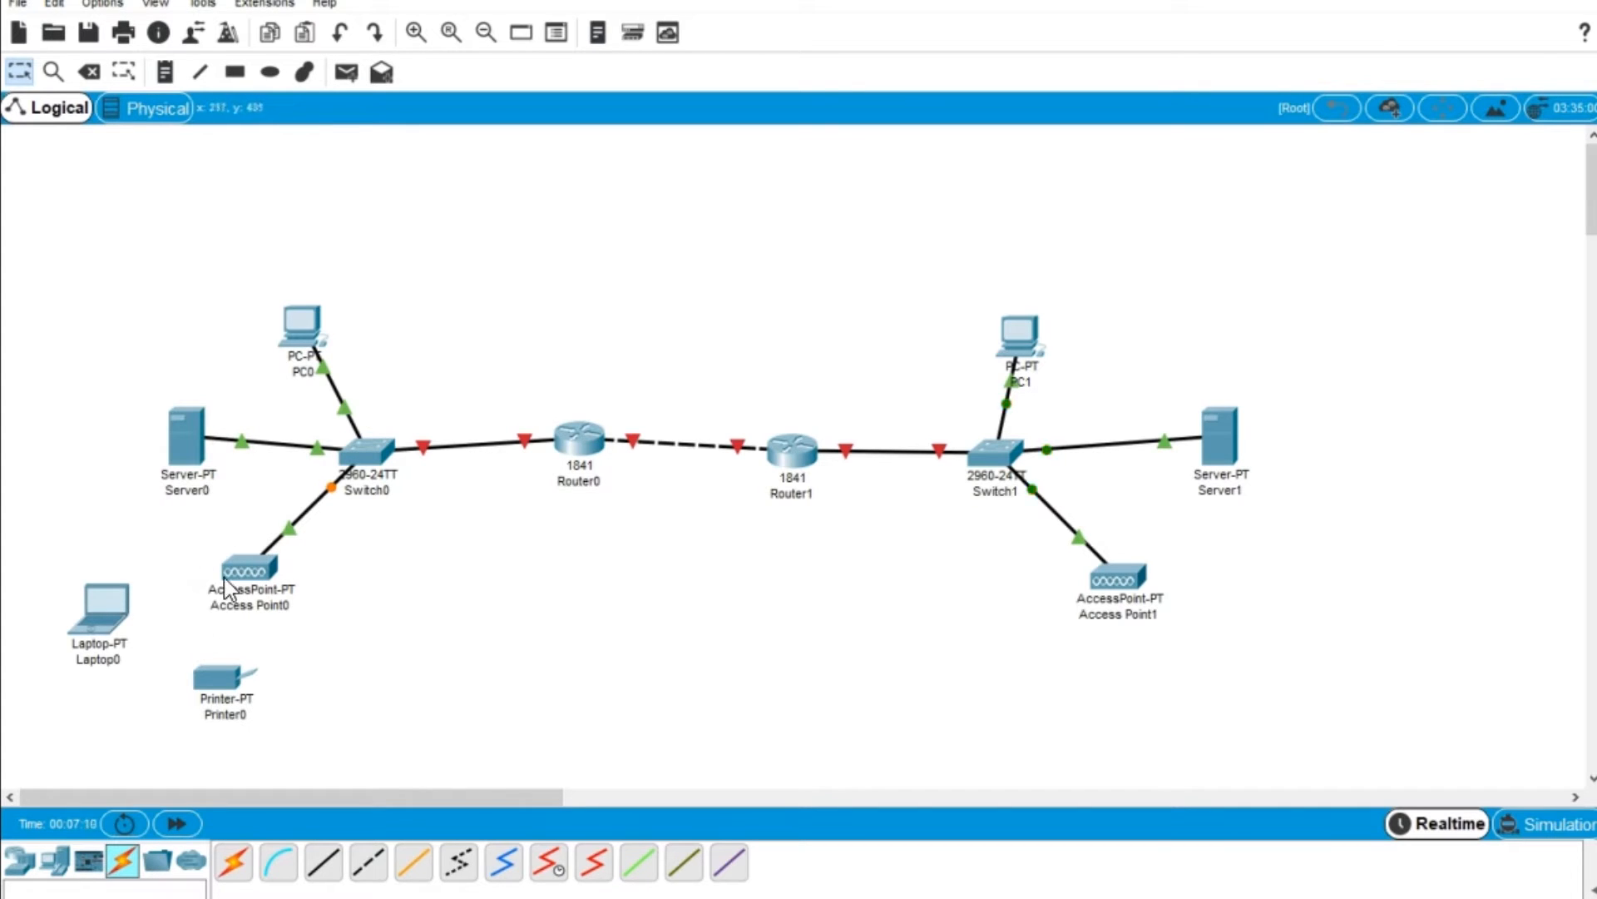
Set Server0's static IPv4 gateway to 192.168.1.1 and its DNS server to 192.168.1.2.
double_click(193, 457)
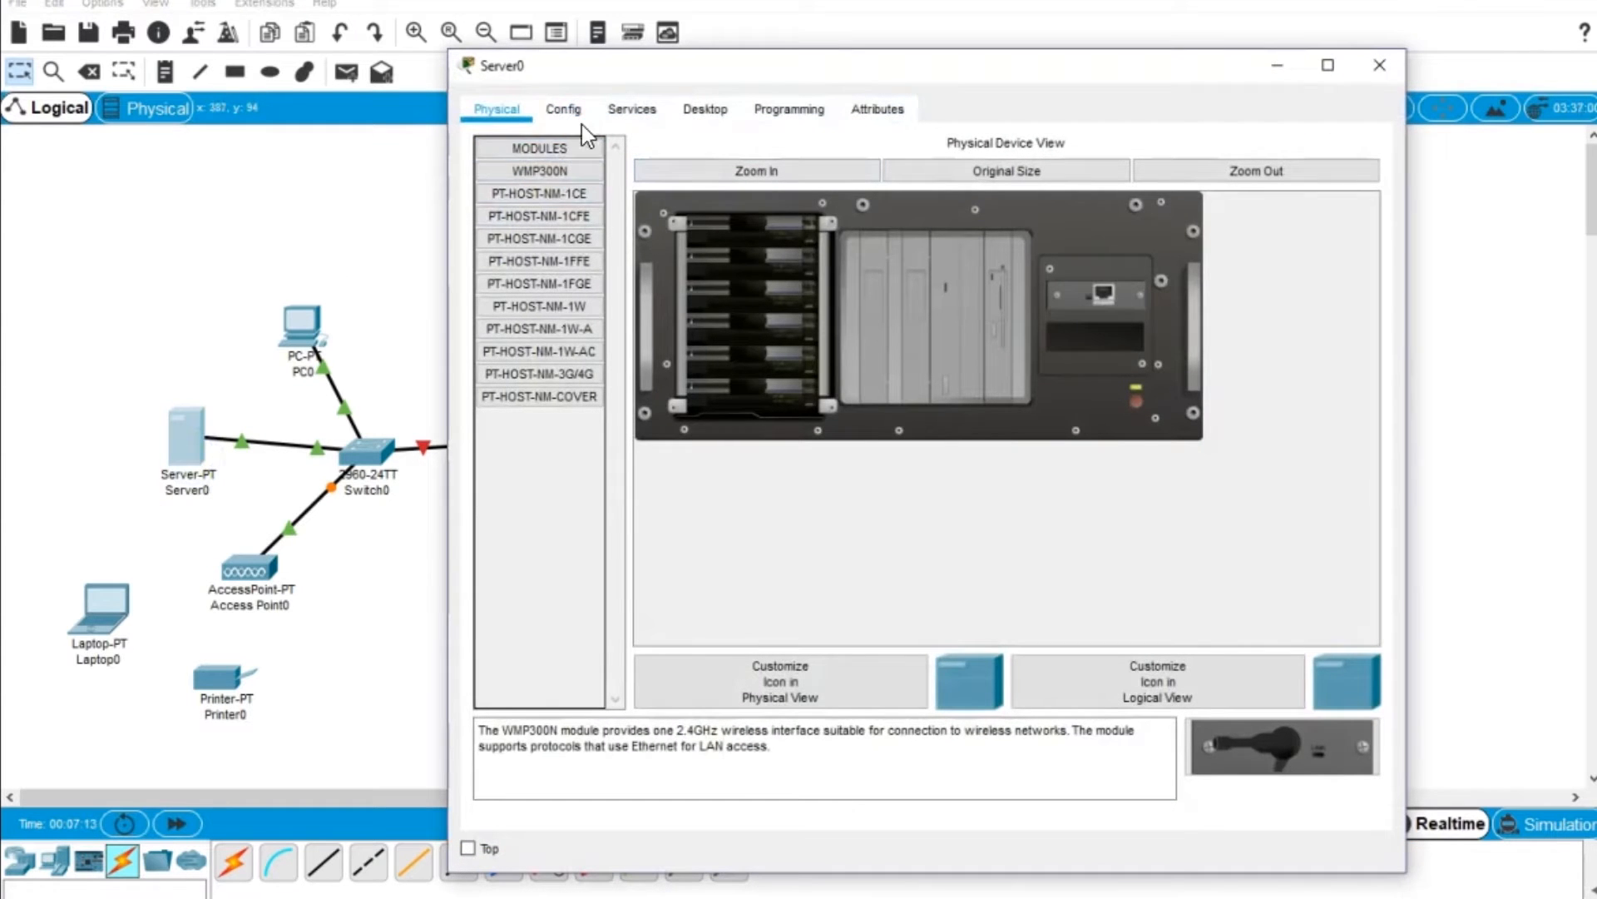
left_click(564, 111)
left_click(543, 175)
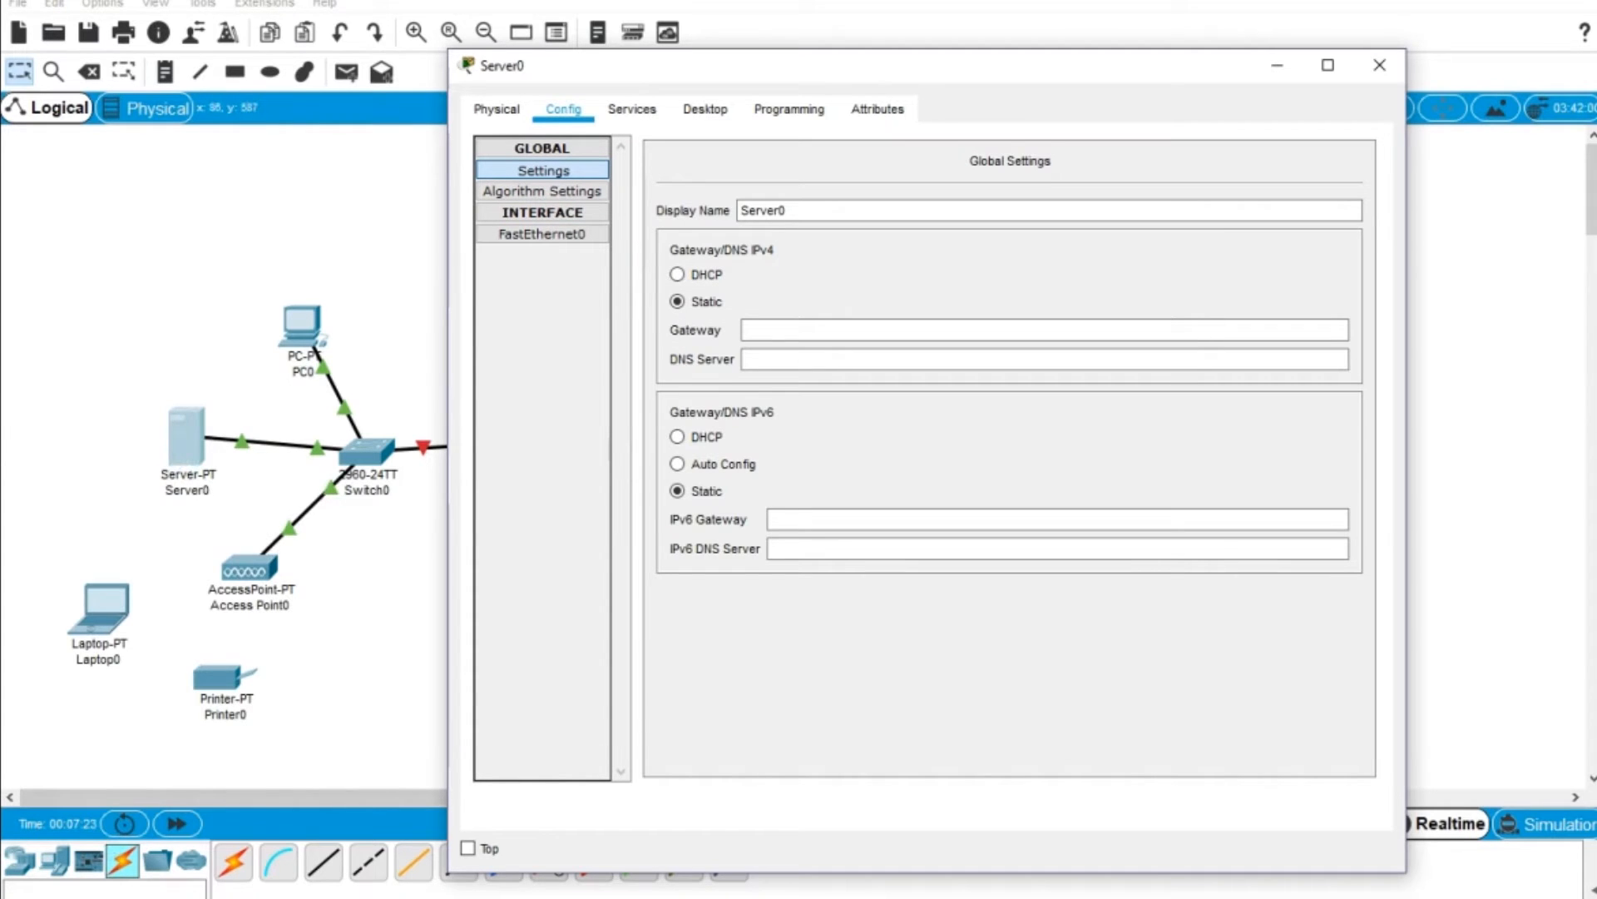
left_click(790, 331)
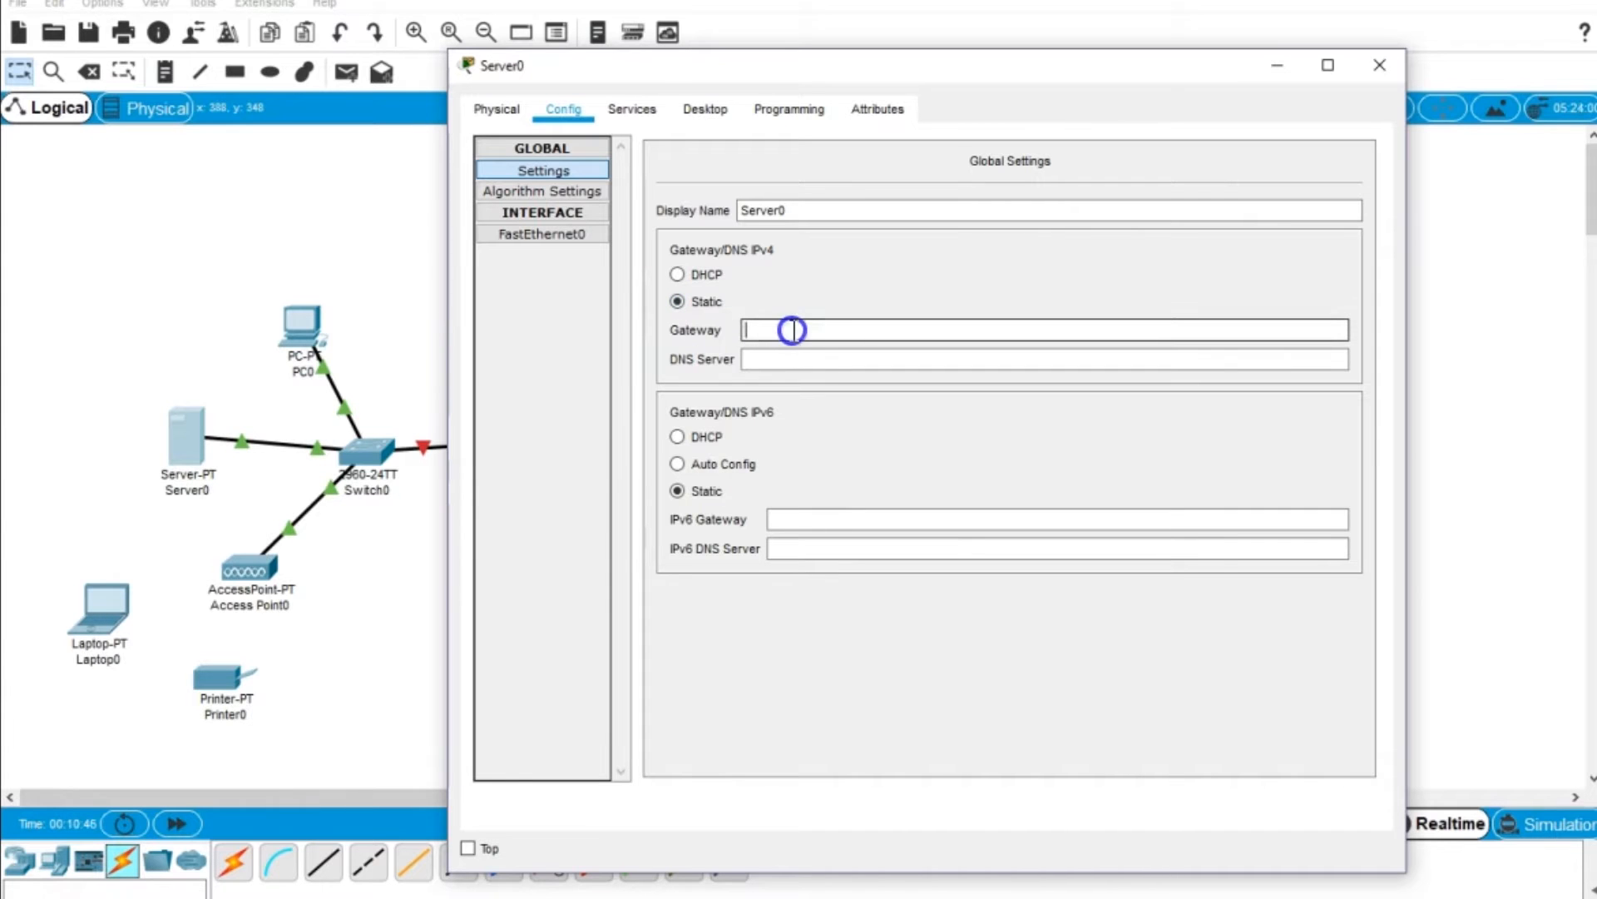
left_click_drag(855, 69, 1268, 46)
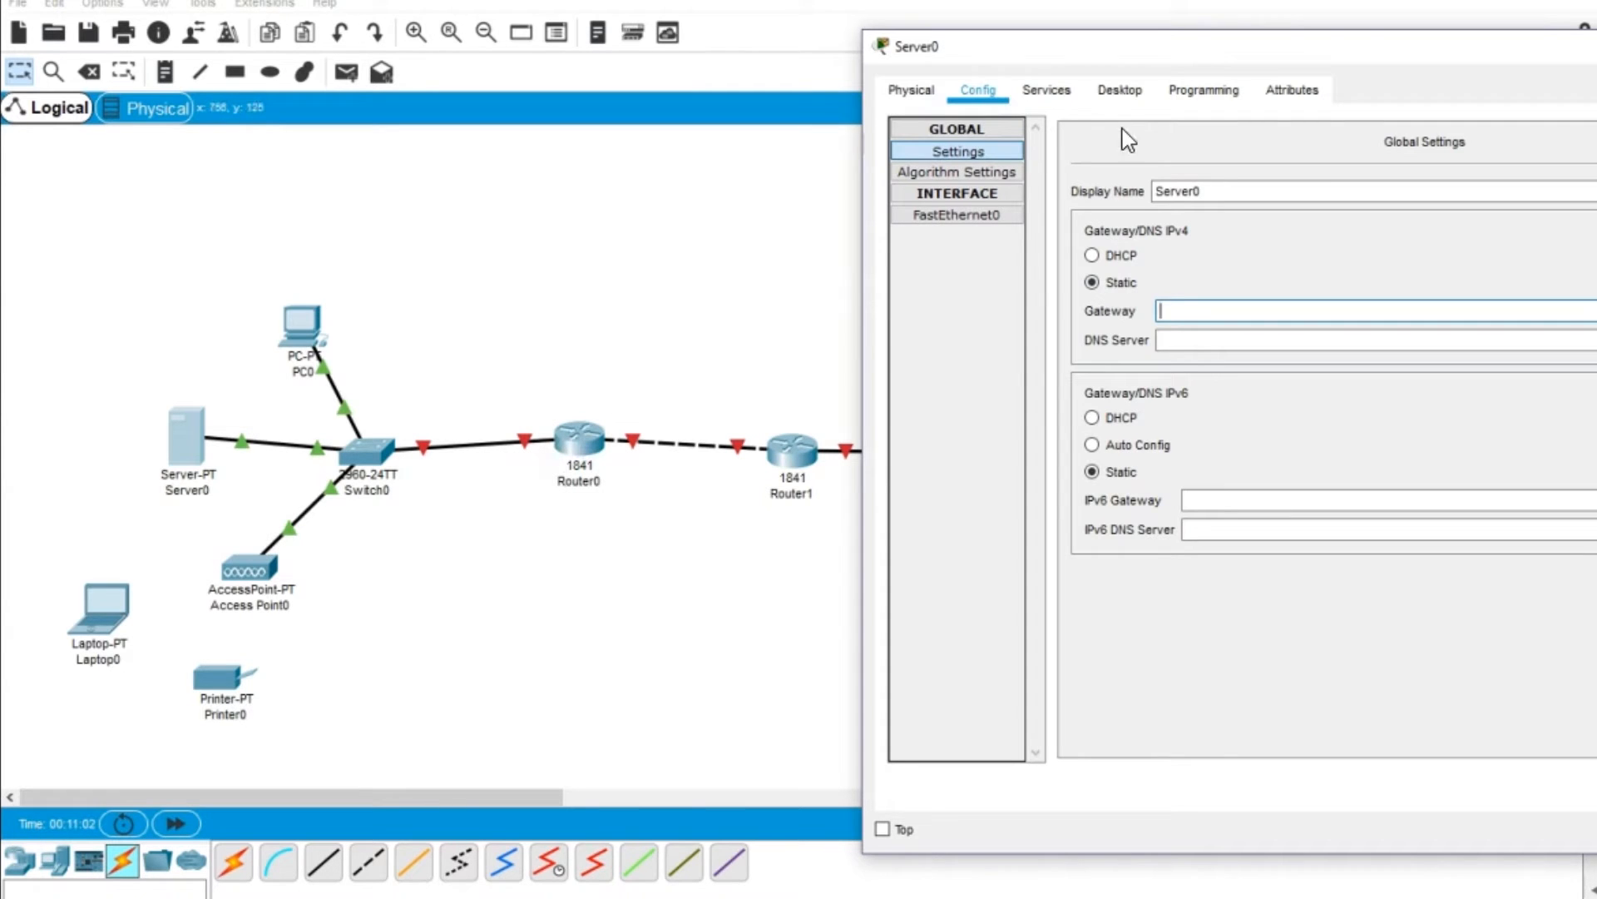
left_click_drag(1136, 57, 796, 27)
type("192.168.0")
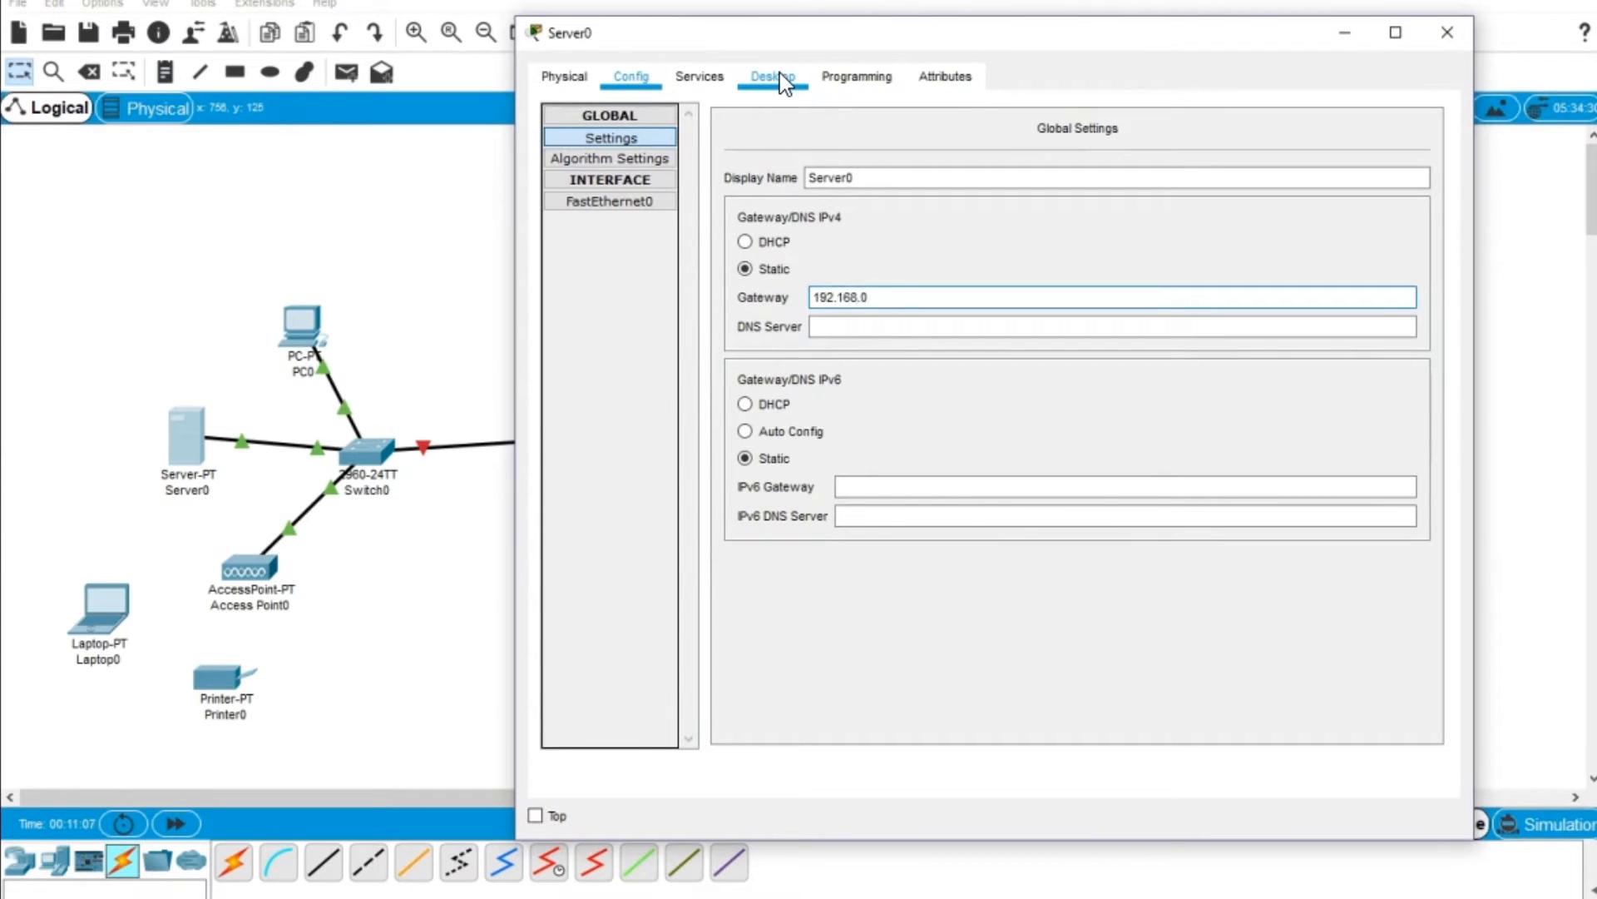
key("BackSpace")
type("1.1")
key("Tab")
type("192.168.")
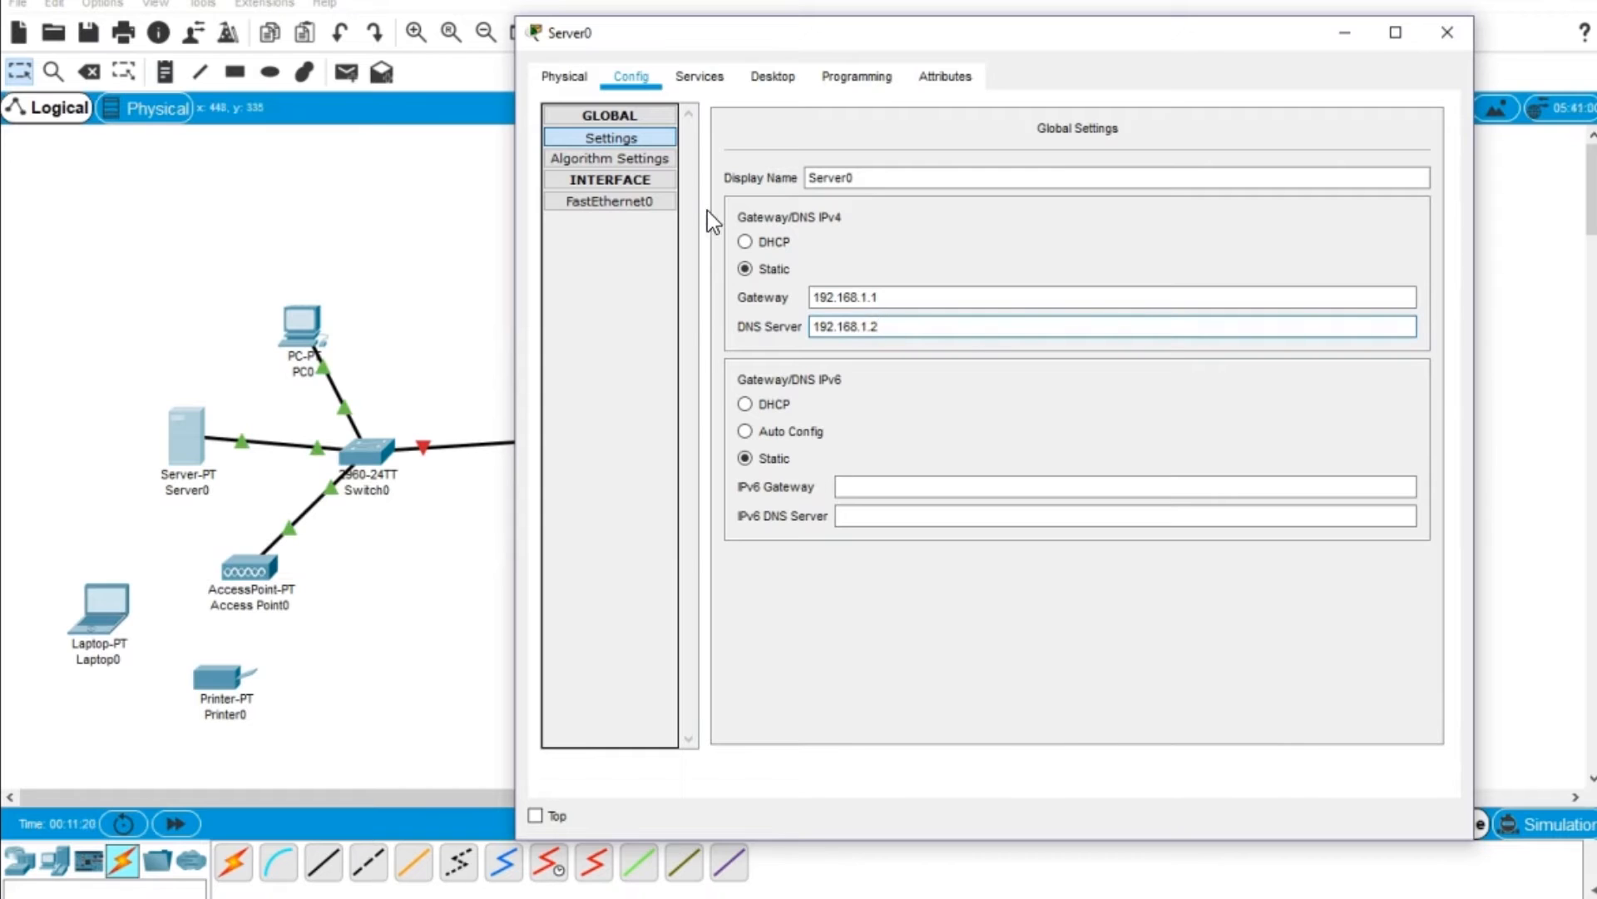
Assign Server0's FastEthernet0 interface the static IP address 192.168.1.2 with subnet mask 255.255.255.0.
left_click(610, 202)
left_click(1146, 293)
type("119")
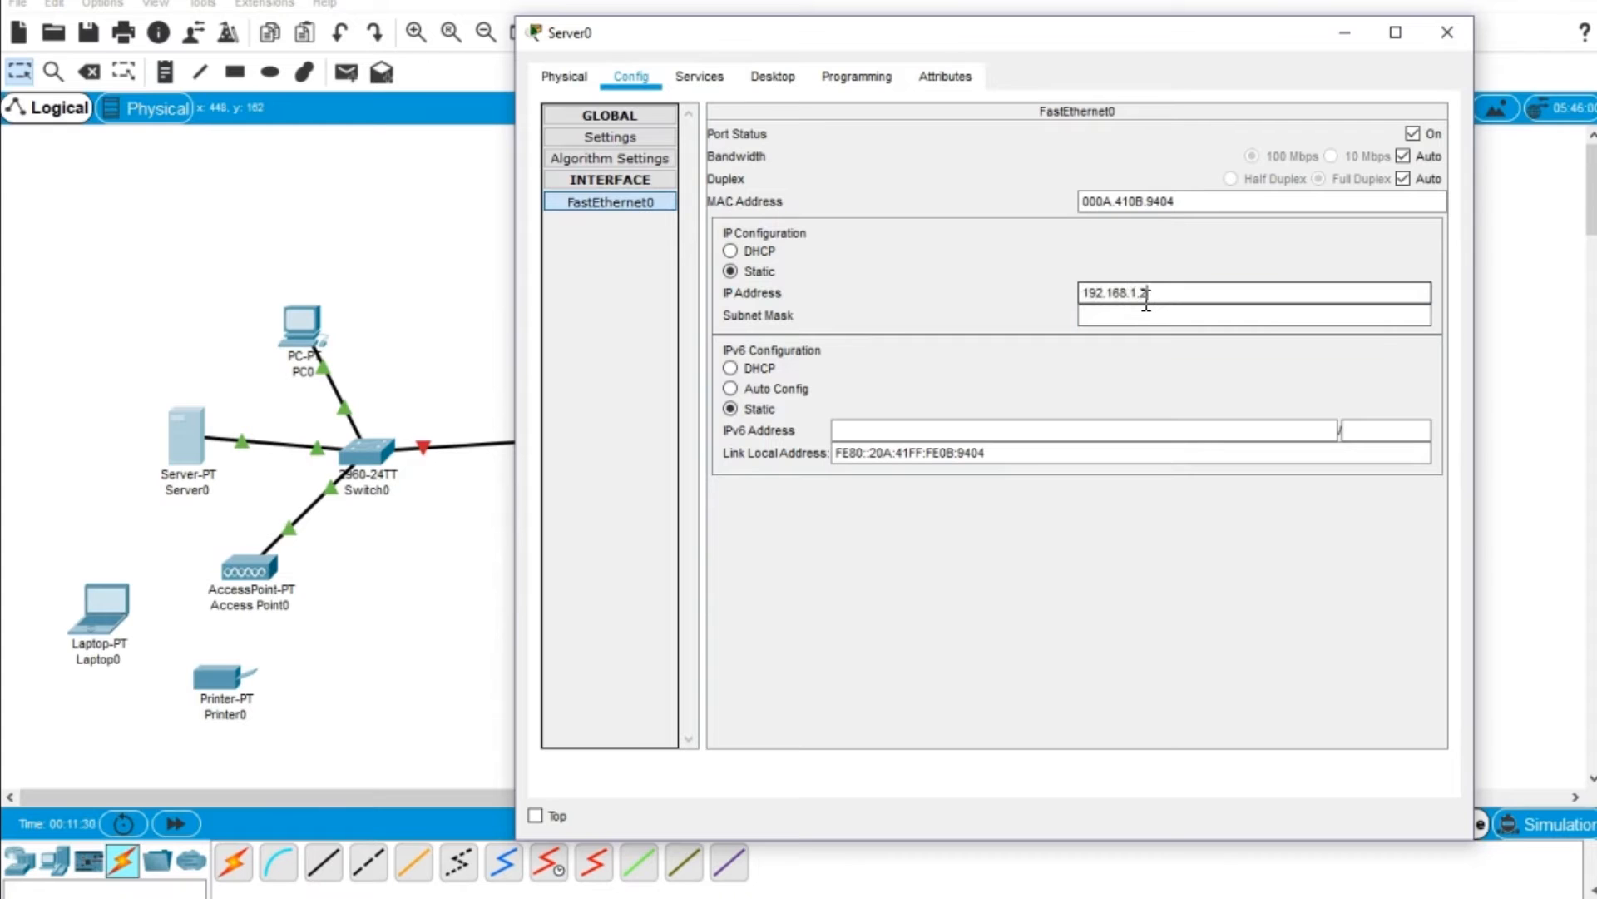
key("Tab")
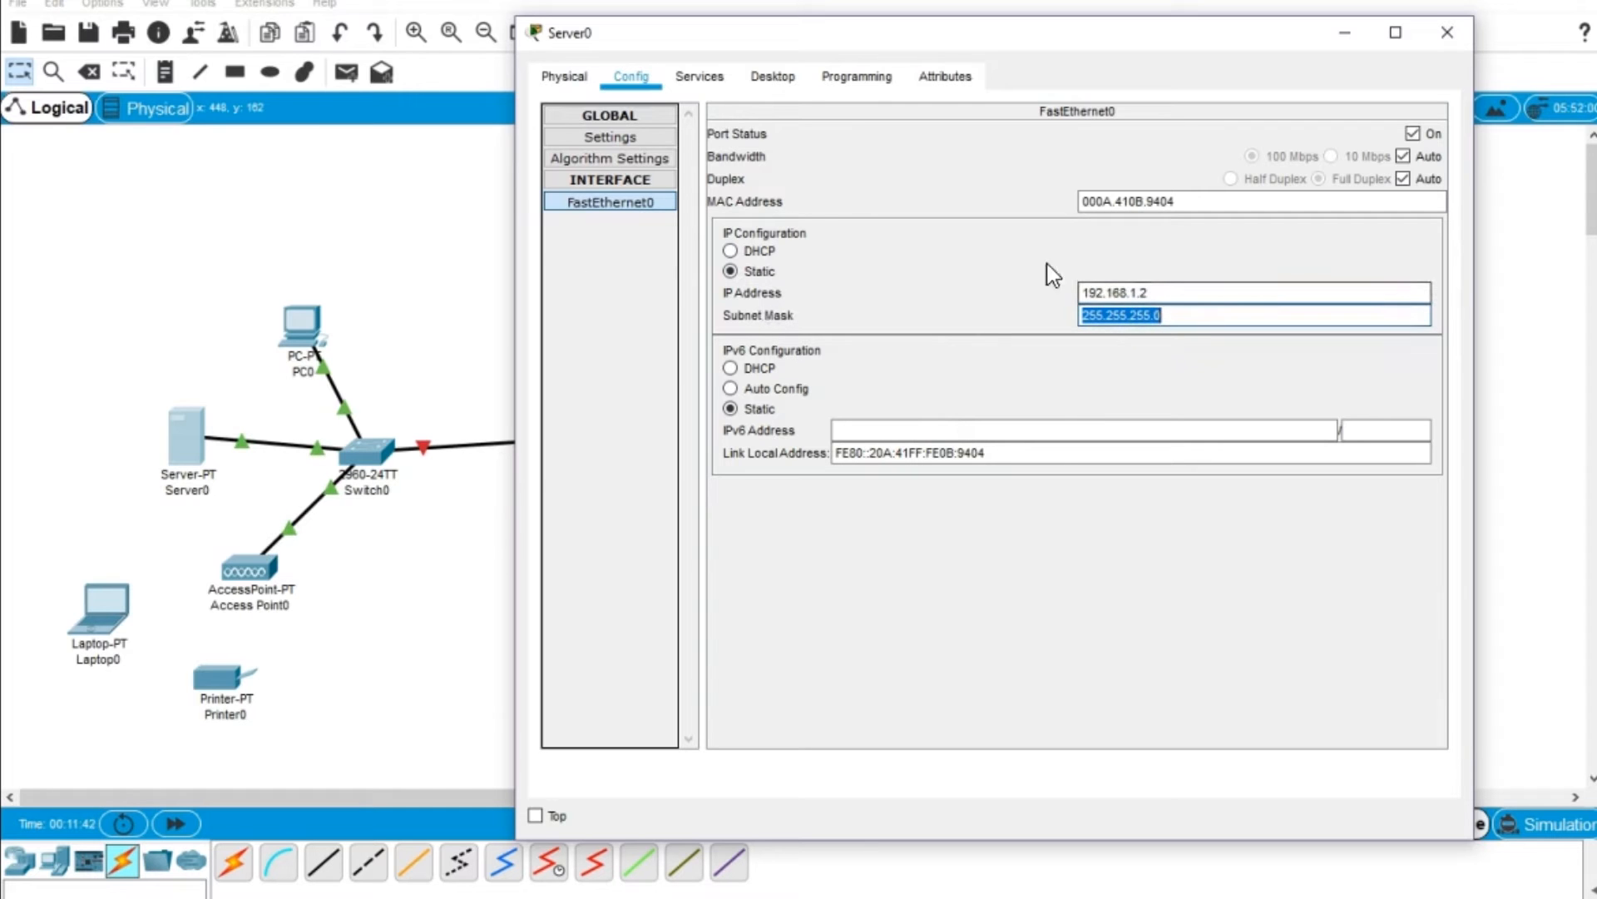
Turn on Server0's DHCP service and set serverPool's default gateway to 192.168.1.1 and DNS server to 192.168.1.2.
left_click(714, 78)
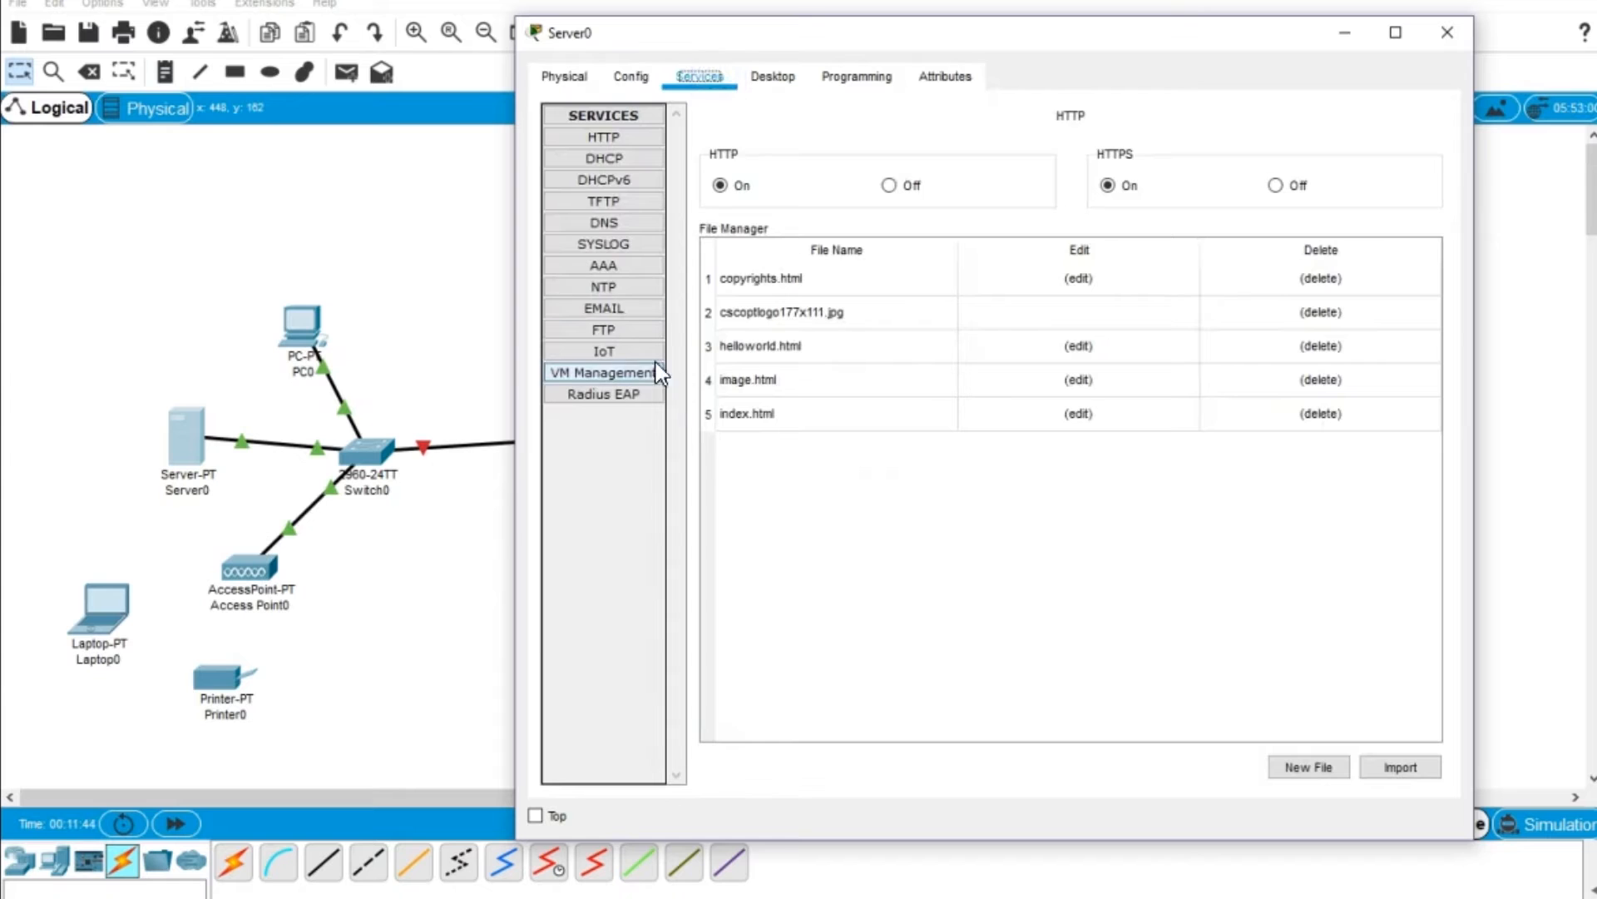
left_click(604, 159)
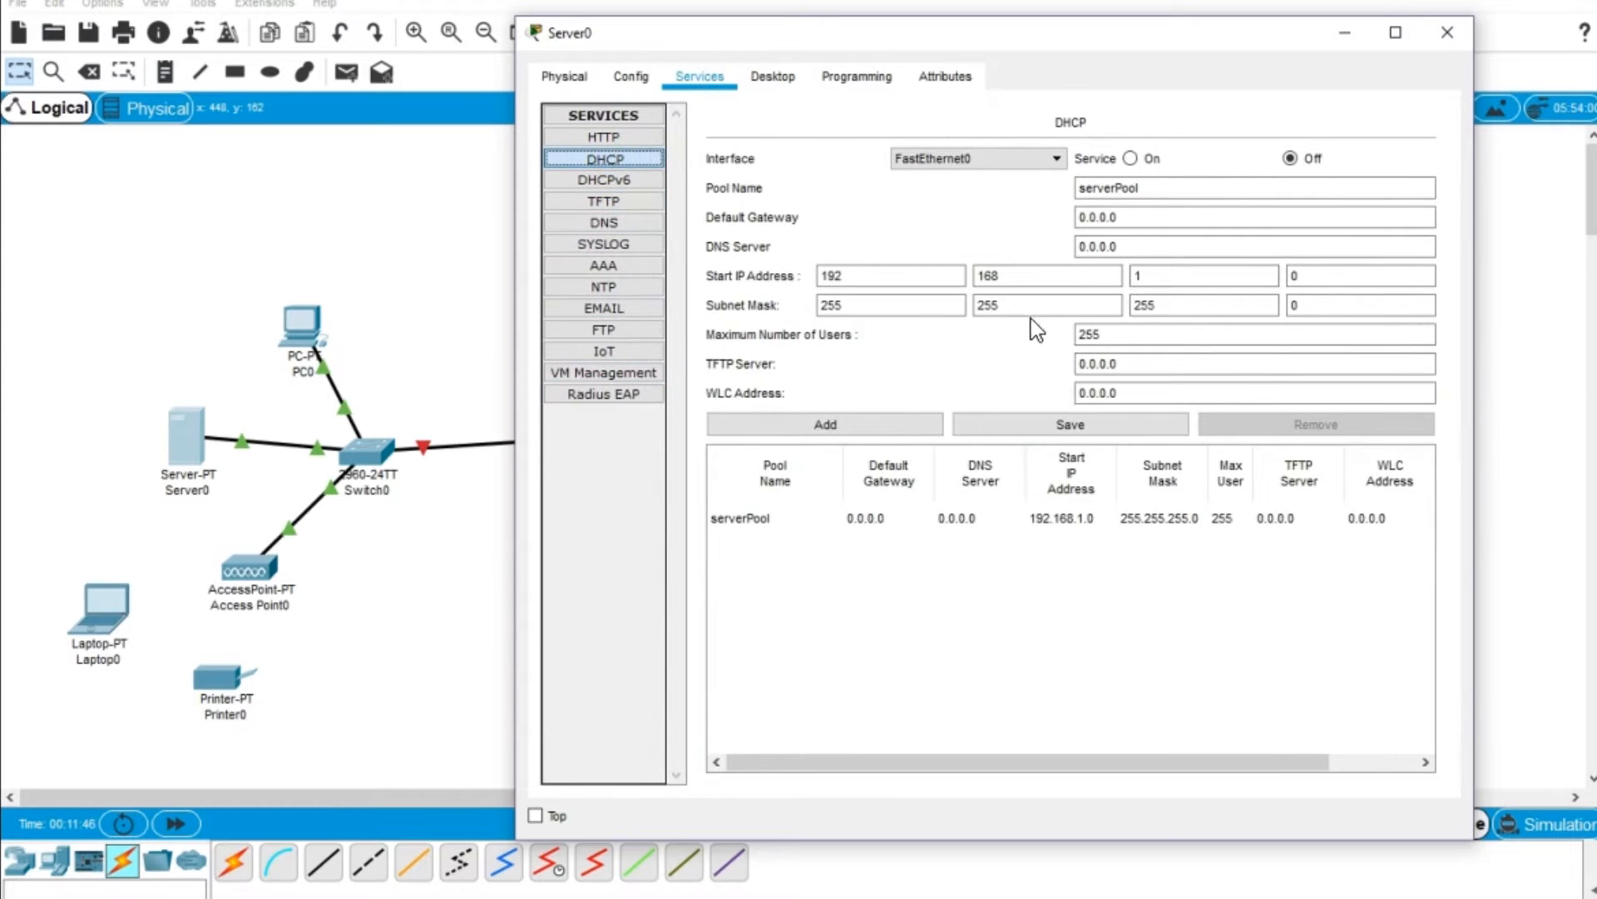
left_click(1132, 158)
left_click_drag(1119, 218, 1020, 203)
type("192")
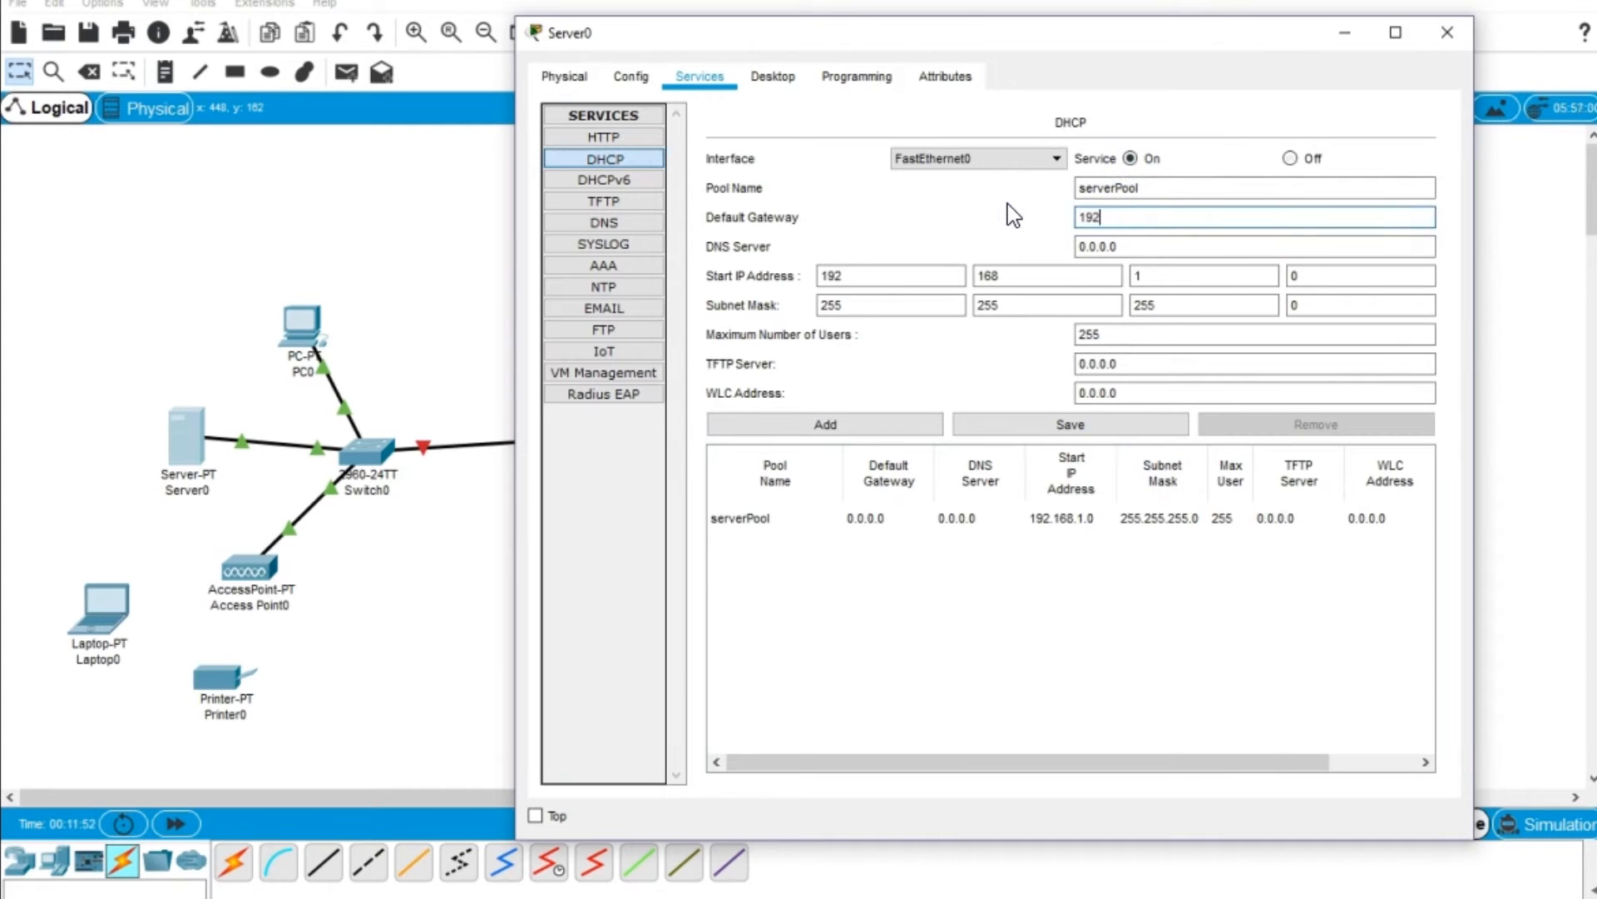
type(".168.")
type("1.1")
key("Tab")
type("192.168.1.2")
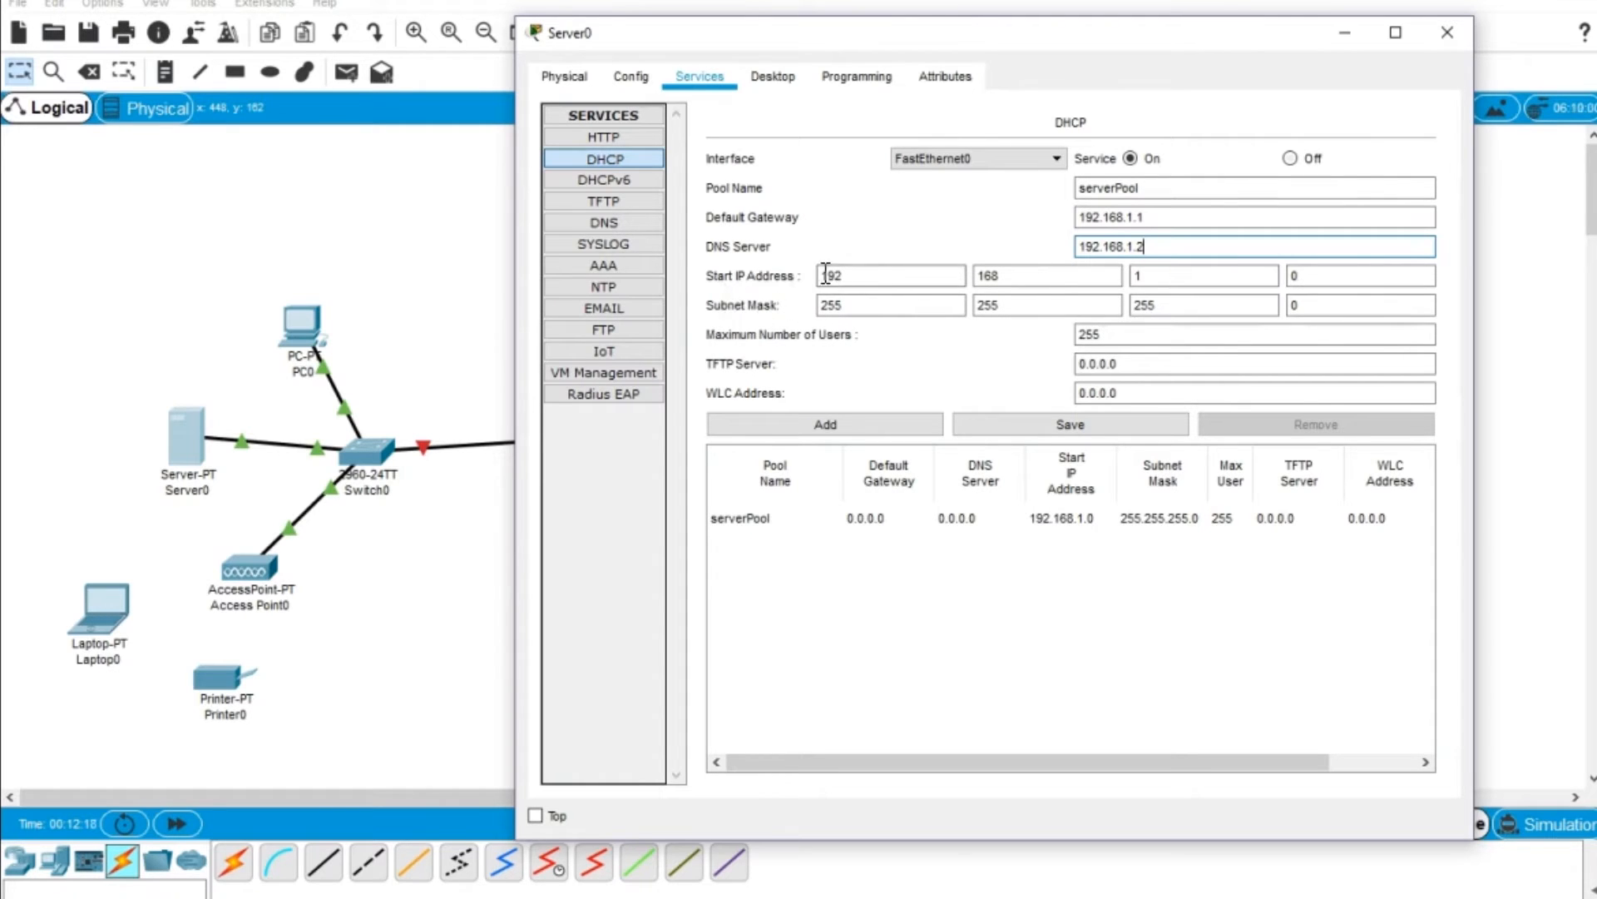
Set the DHCP pool's start IP address to 192.168.1.3, save the pool, and close Server0's window.
double_click(1300, 276)
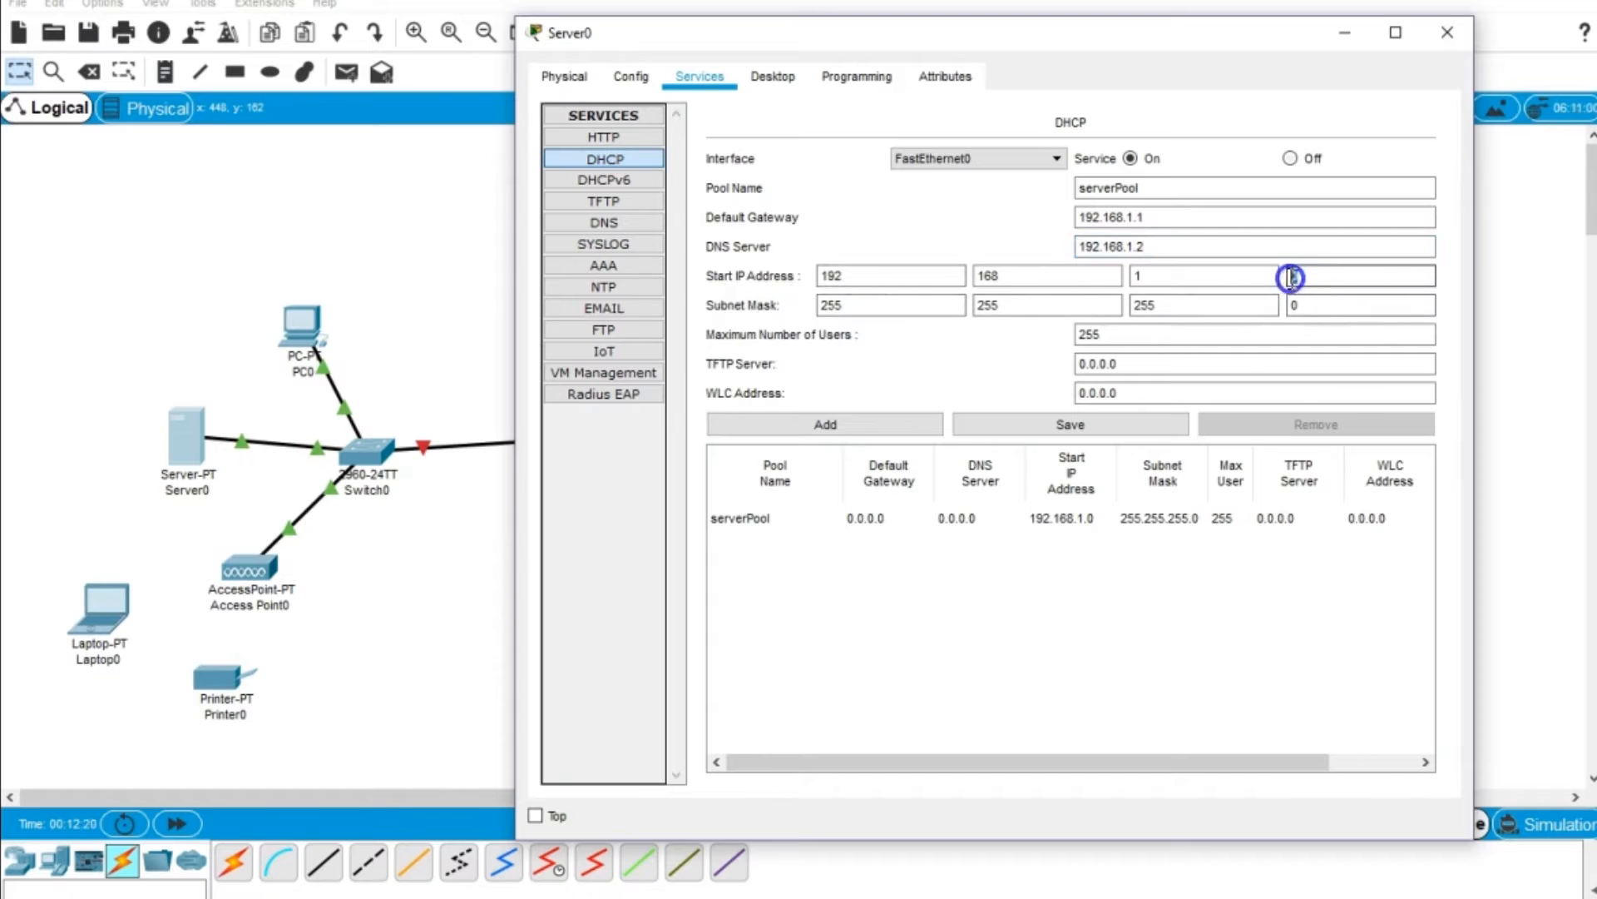
type("3")
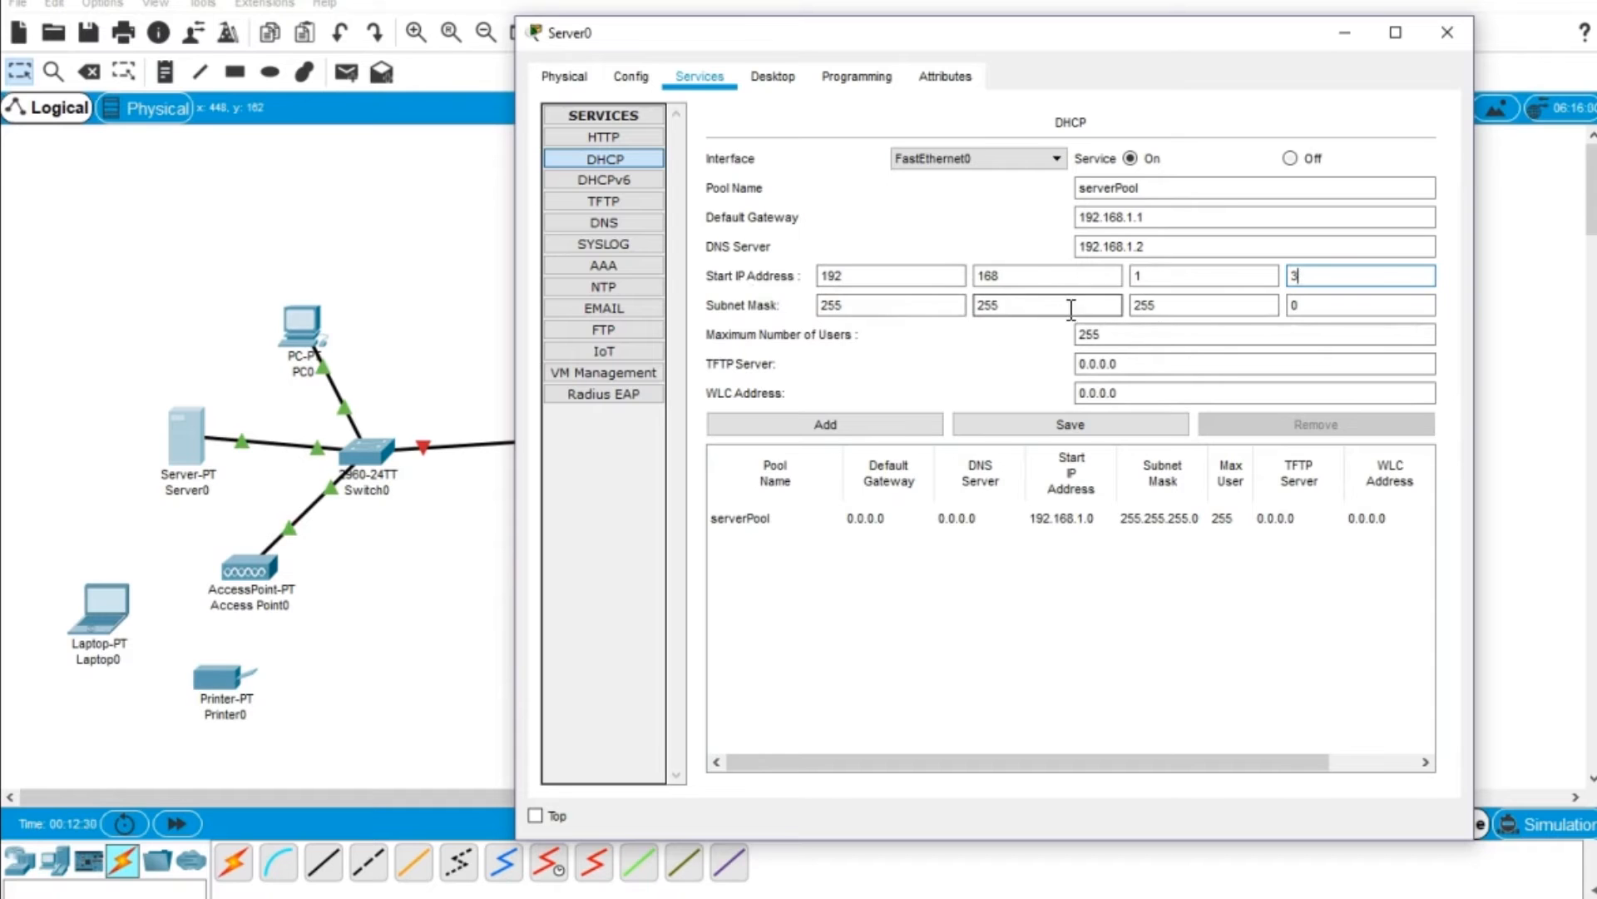
left_click(1074, 423)
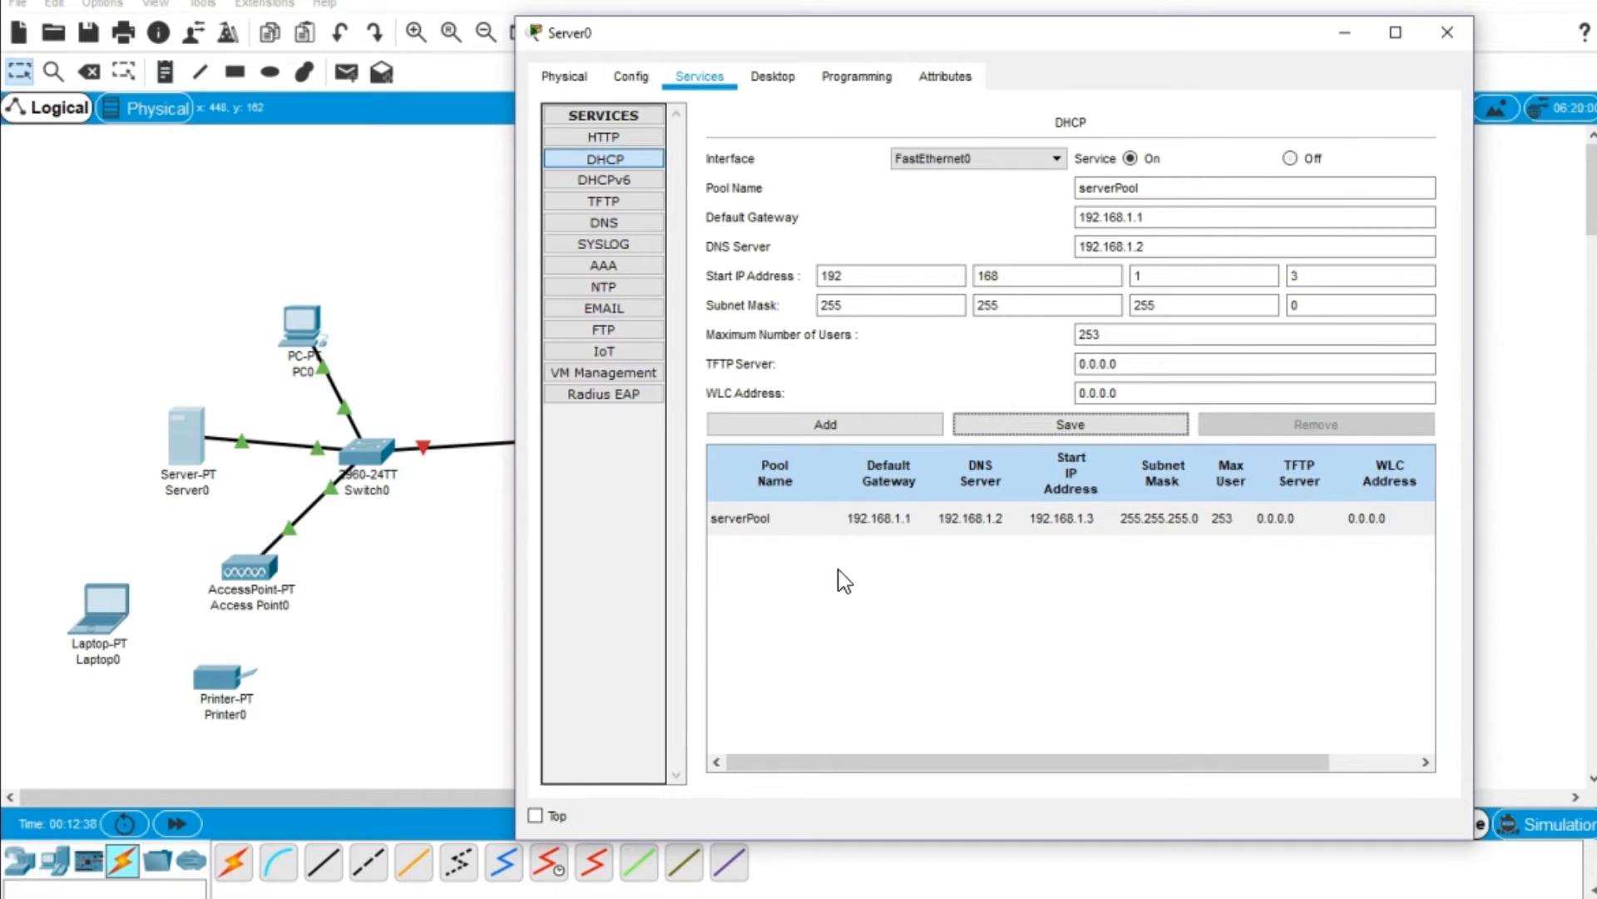
left_click(1447, 33)
Set PC0's IPv4 configuration to DHCP and close its window.
left_click(297, 324)
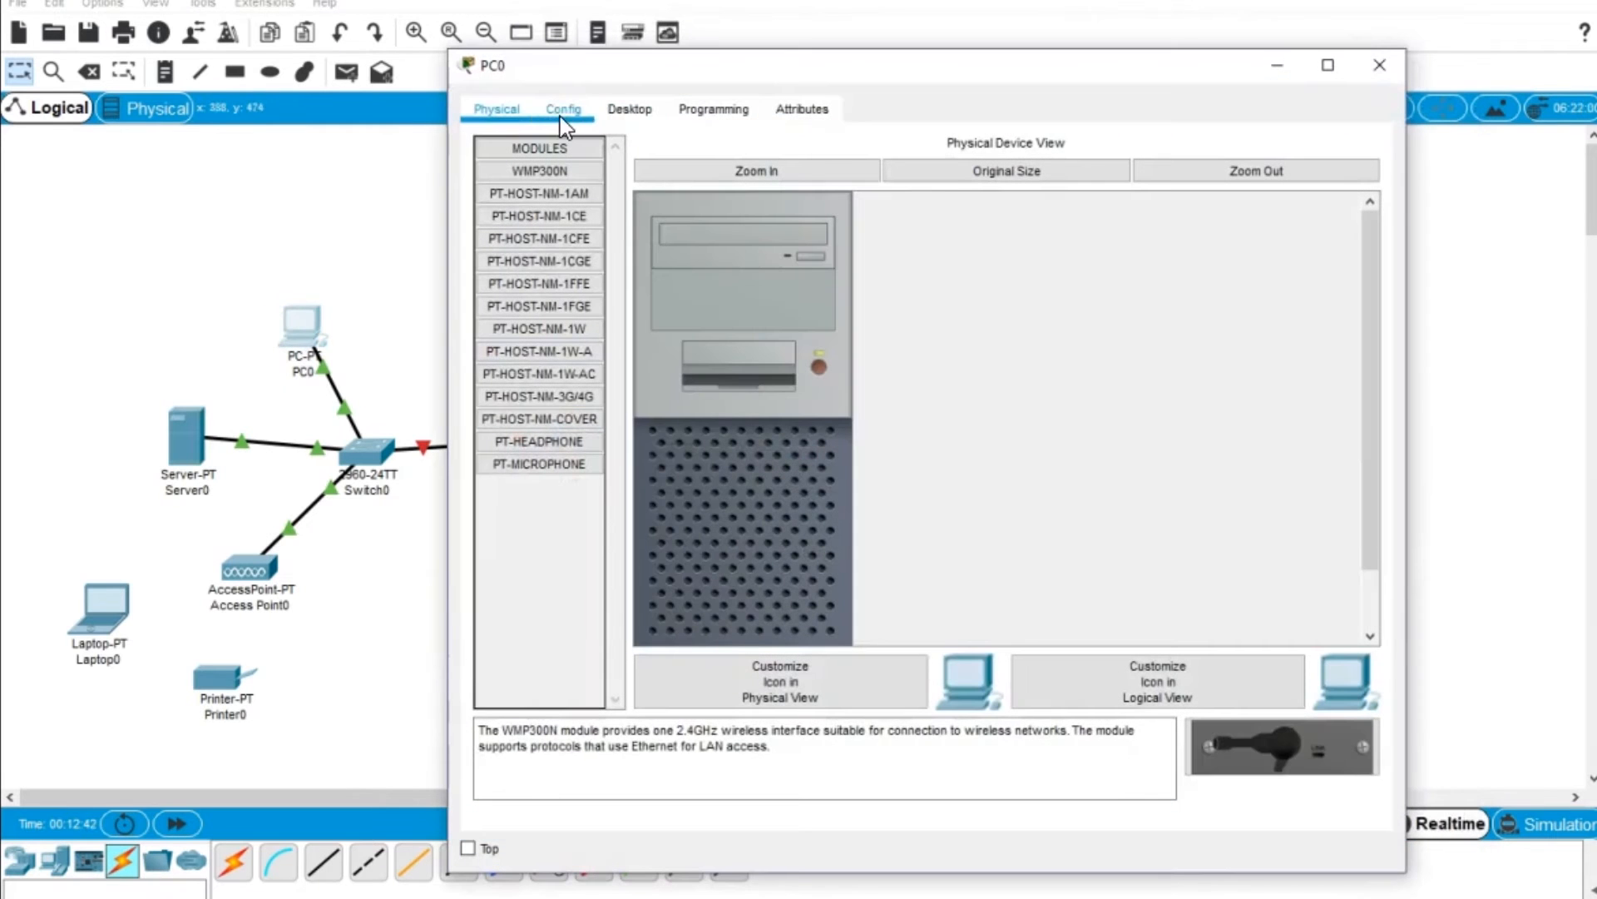
left_click(562, 115)
left_click(624, 110)
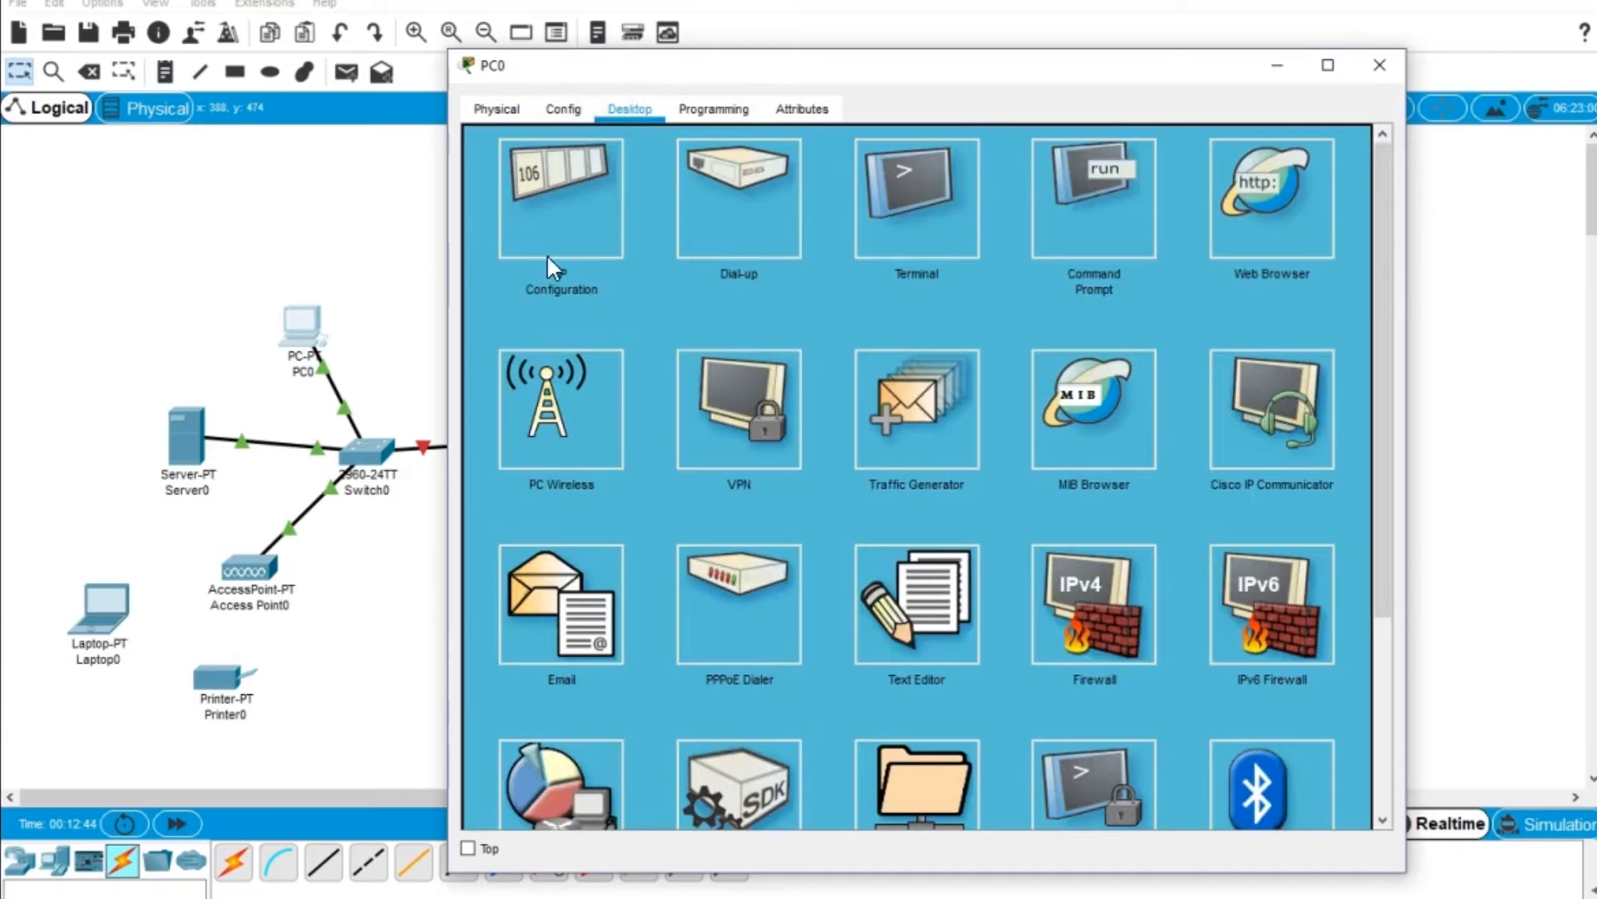
left_click(567, 178)
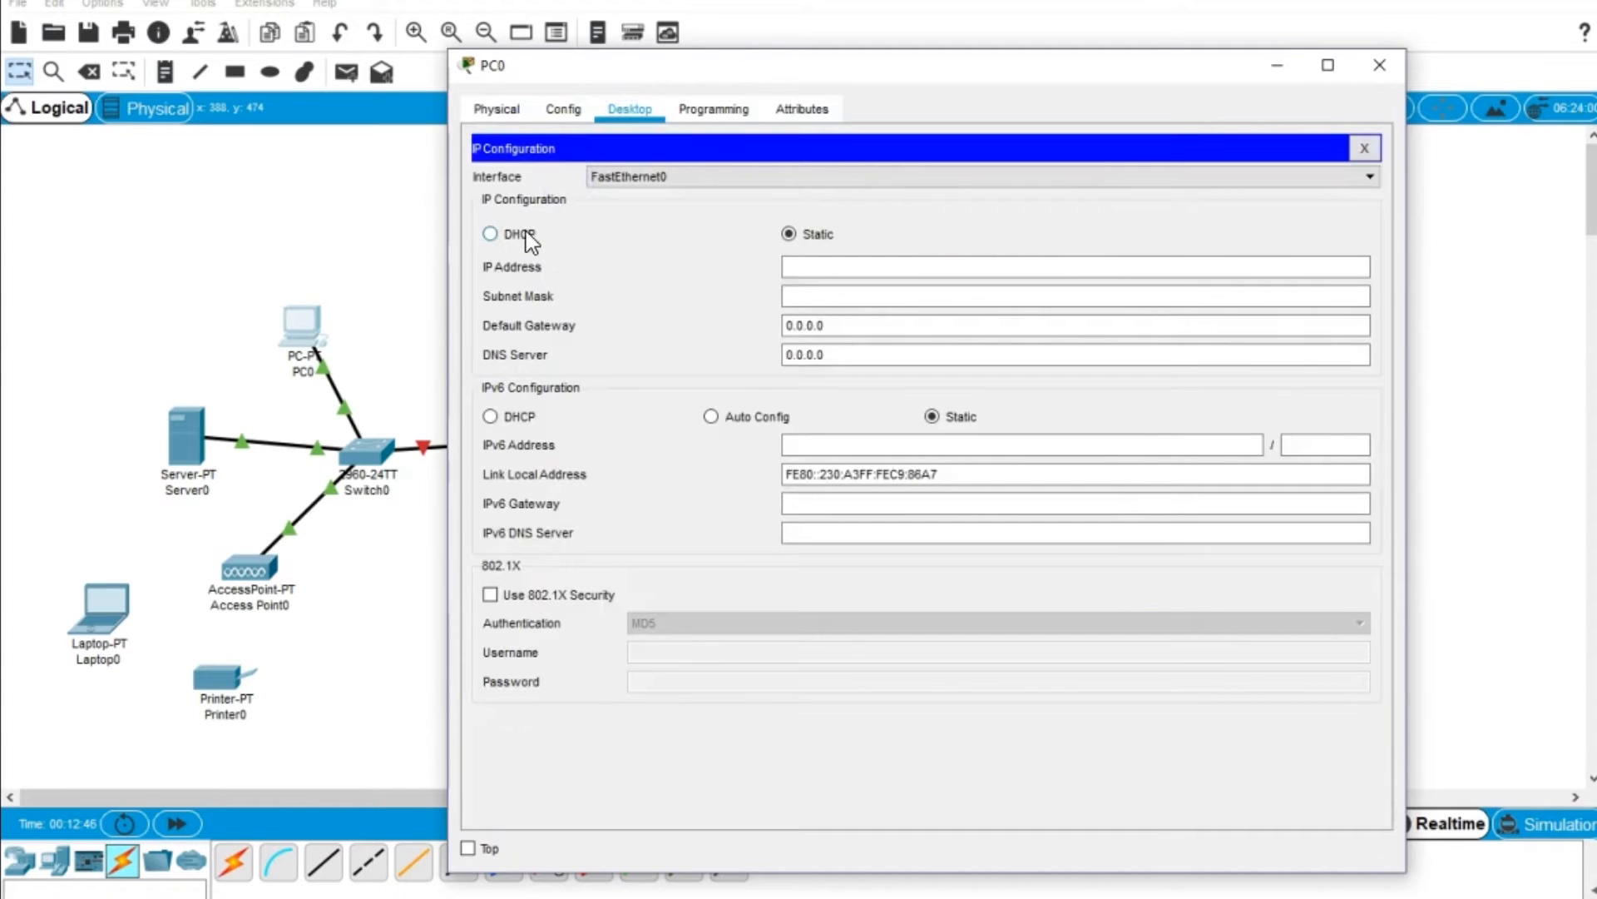
left_click(490, 234)
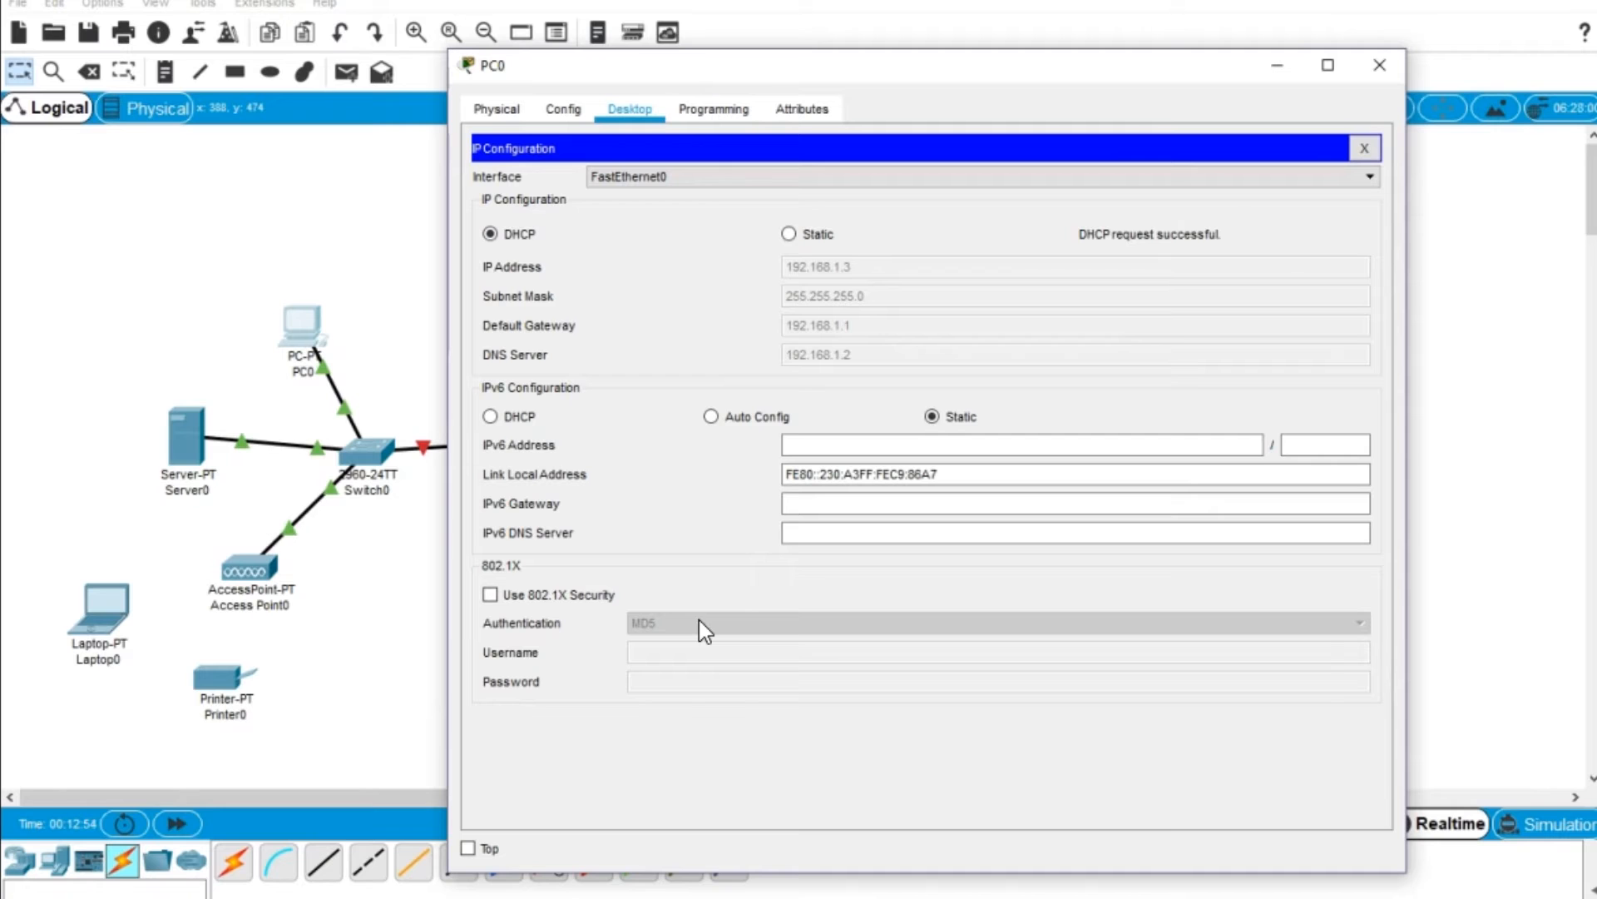
left_click(1379, 66)
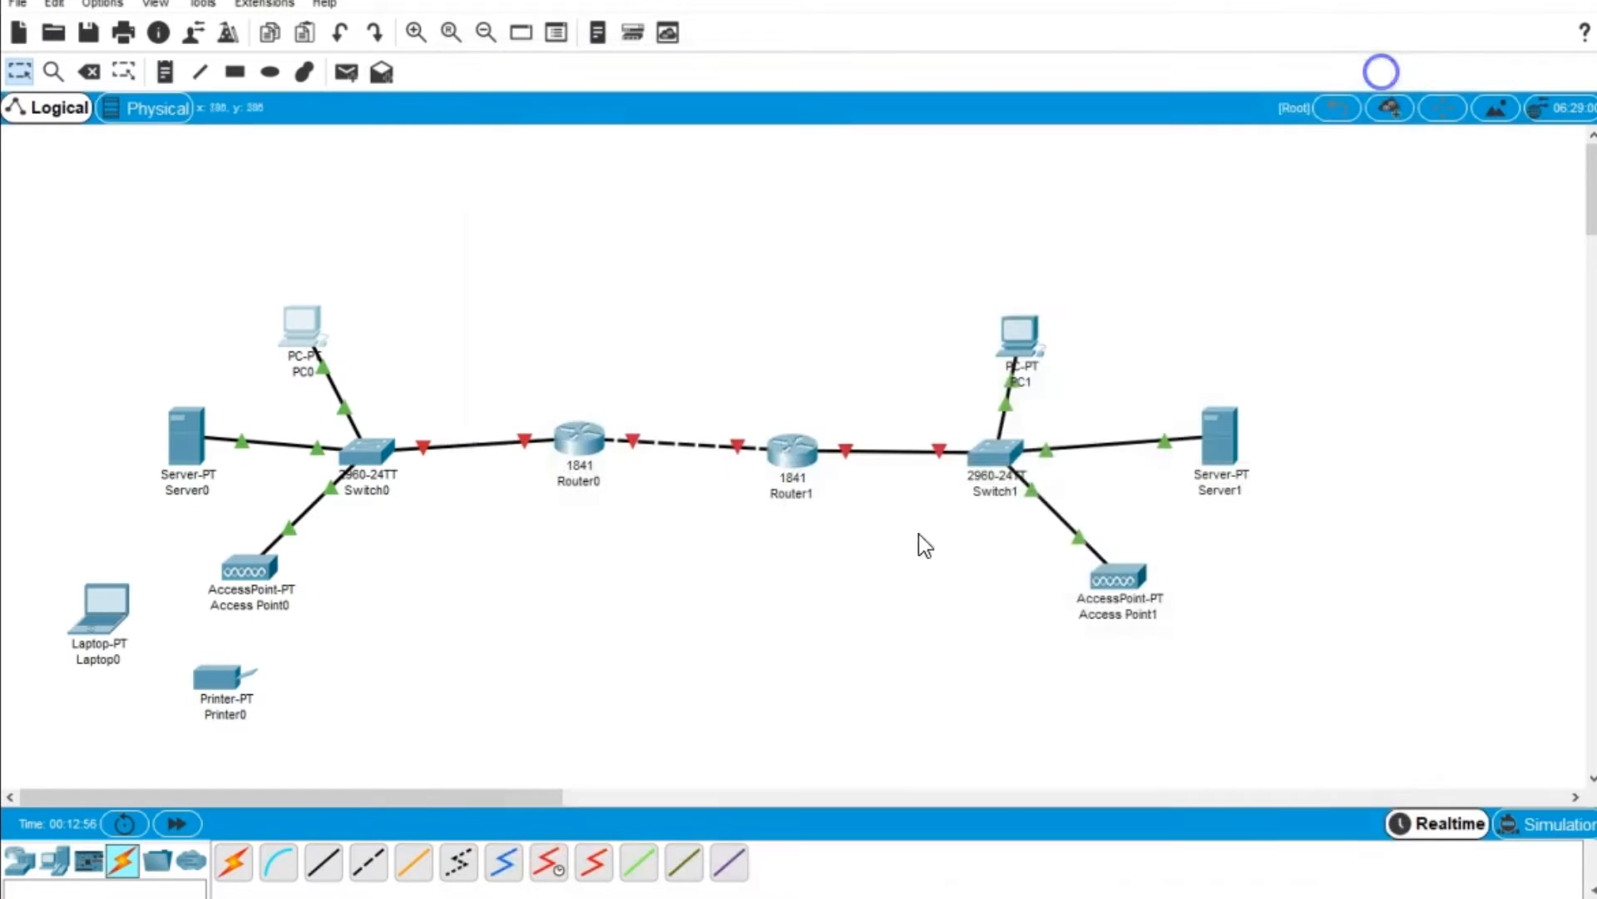
Power off Laptop0, replace its Ethernet module with the WPC300N wireless module, and power it back on.
left_click(102, 624)
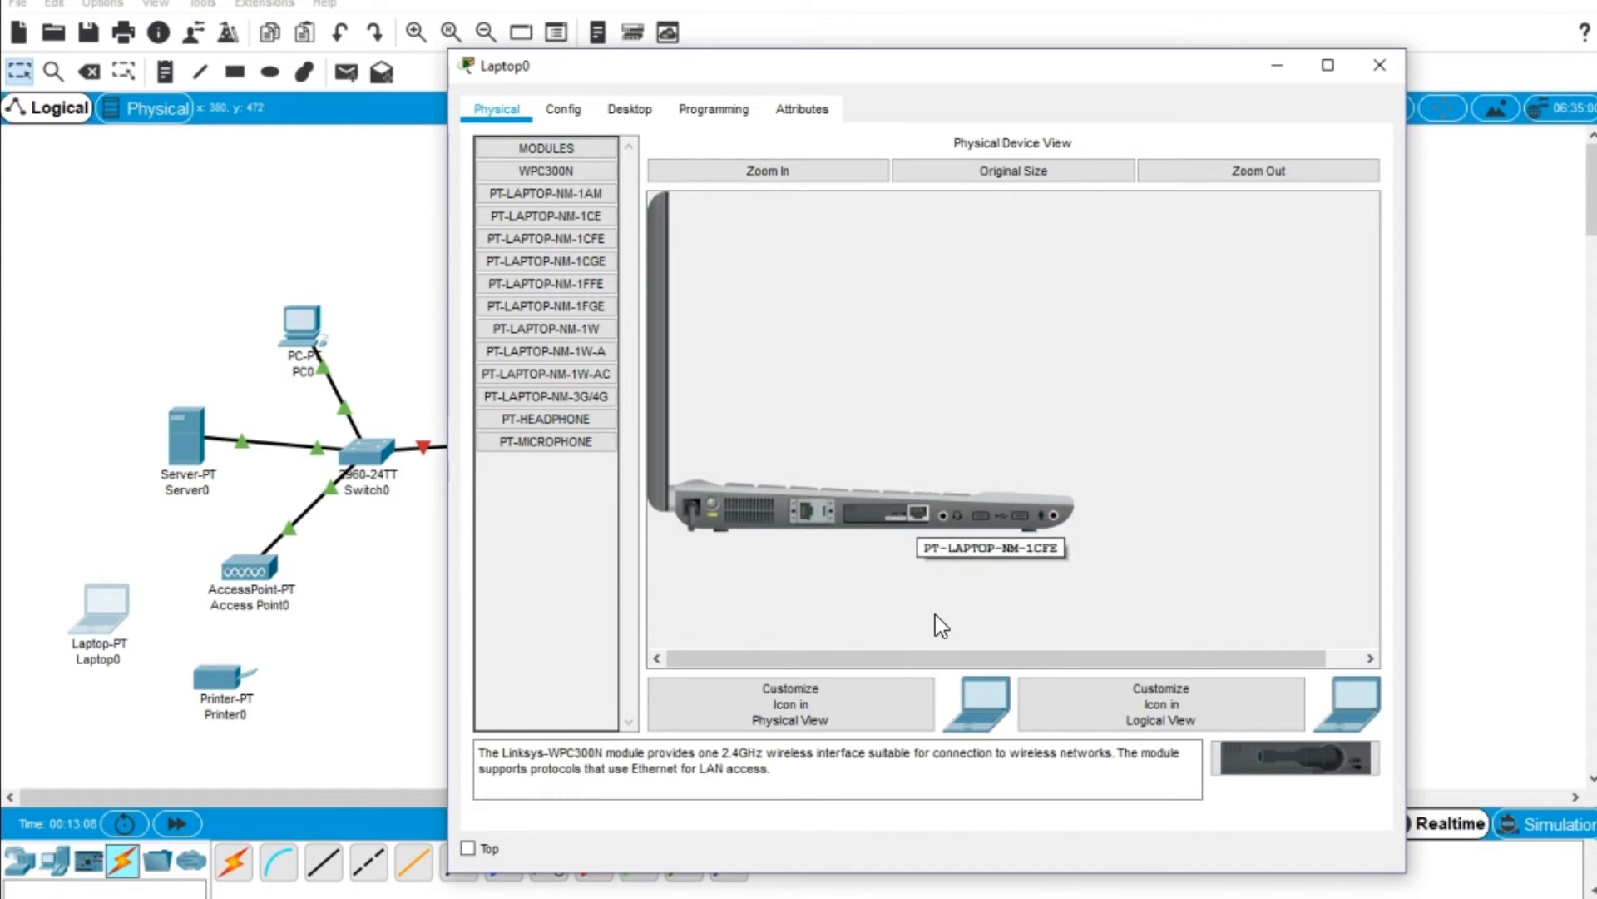
left_click(710, 505)
left_click_drag(872, 524, 564, 495)
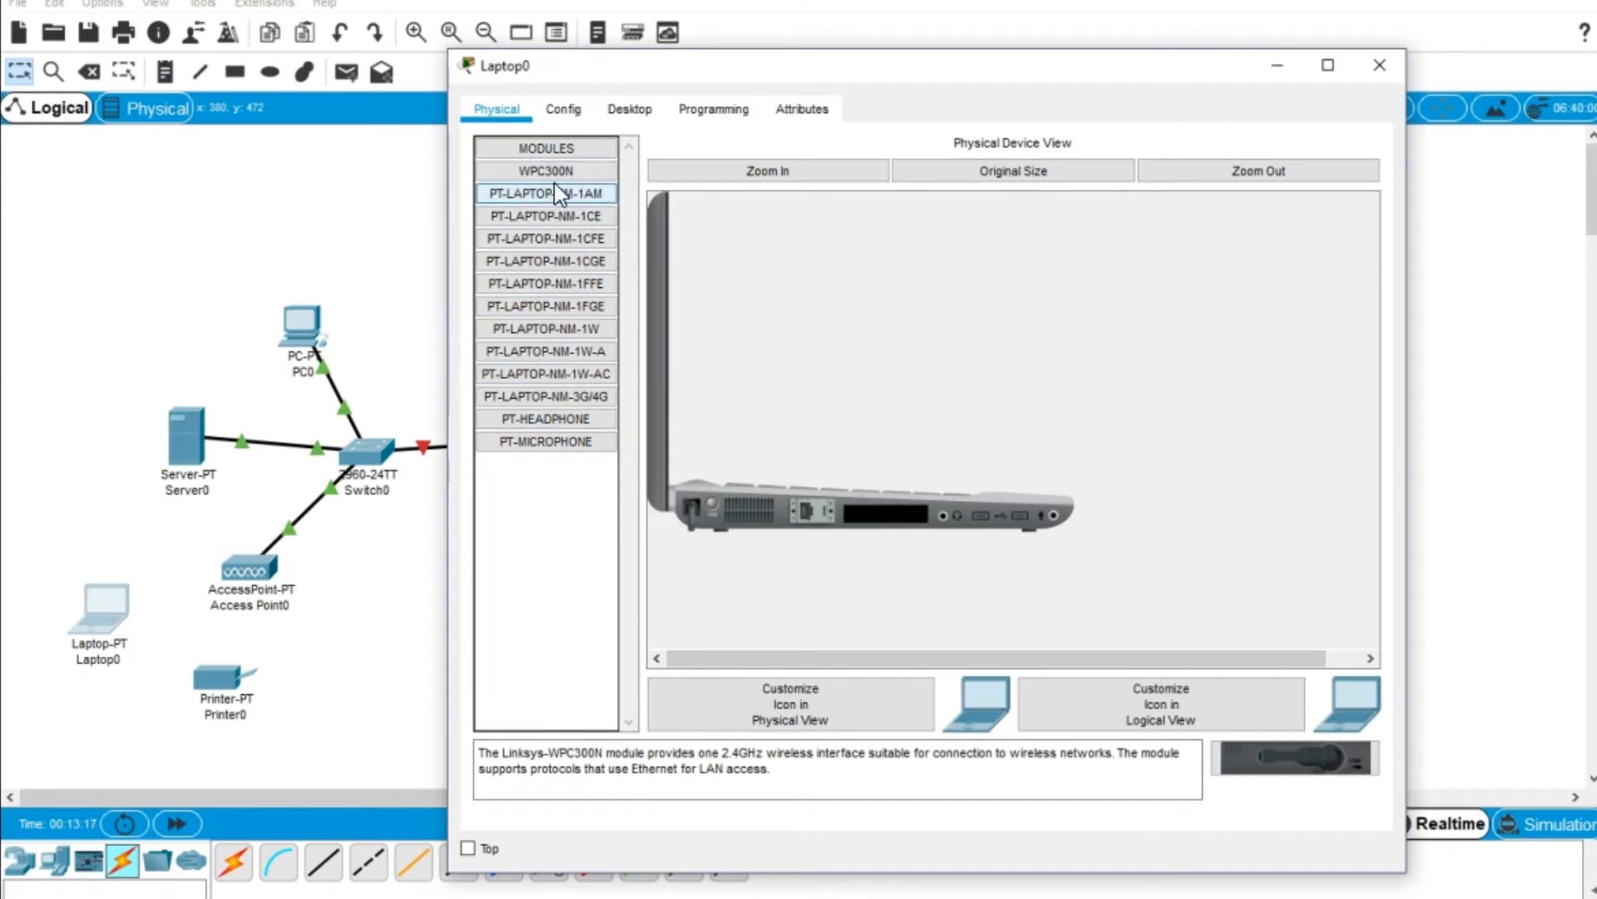
left_click_drag(554, 168, 892, 522)
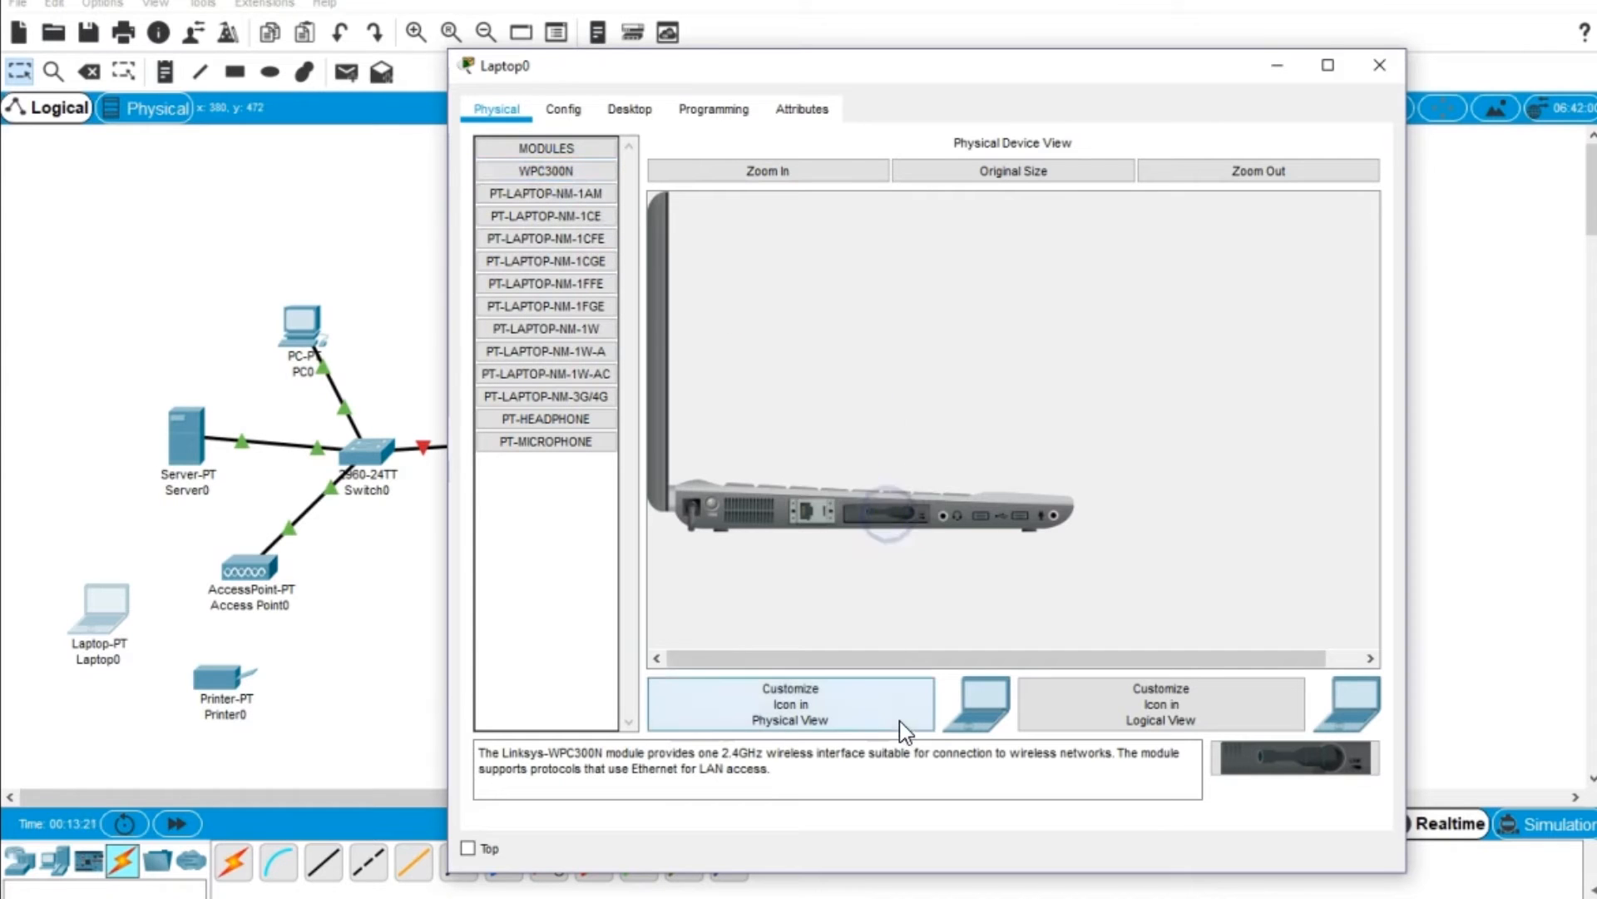
left_click(711, 501)
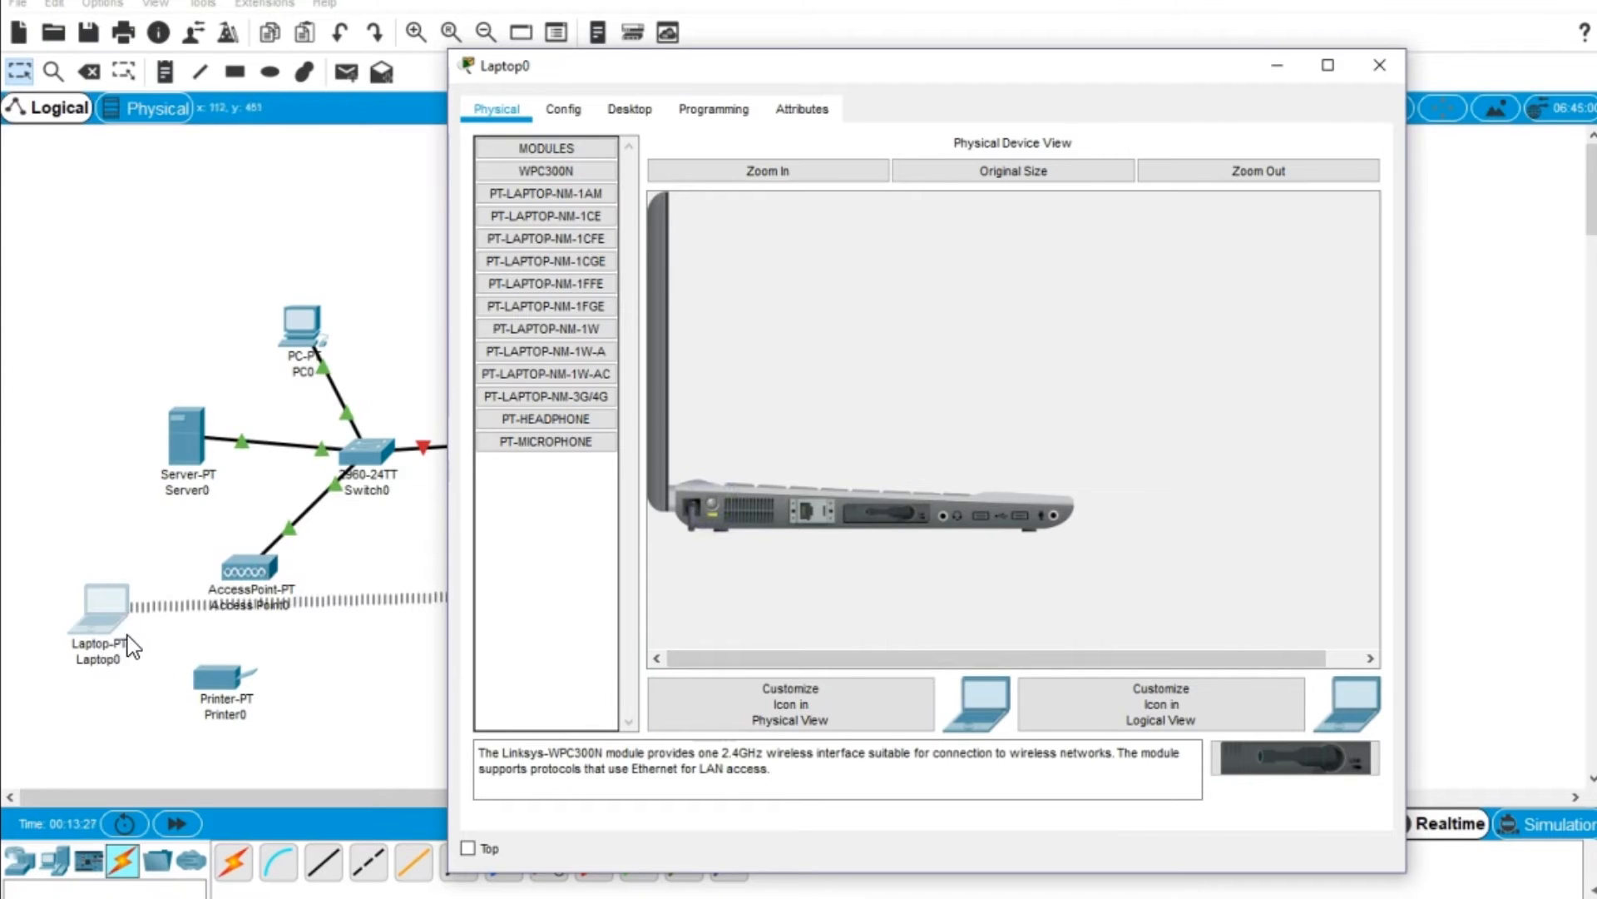
Replace Printer0's network module with the WMP300N wireless module and close the printer's window.
left_click(221, 681)
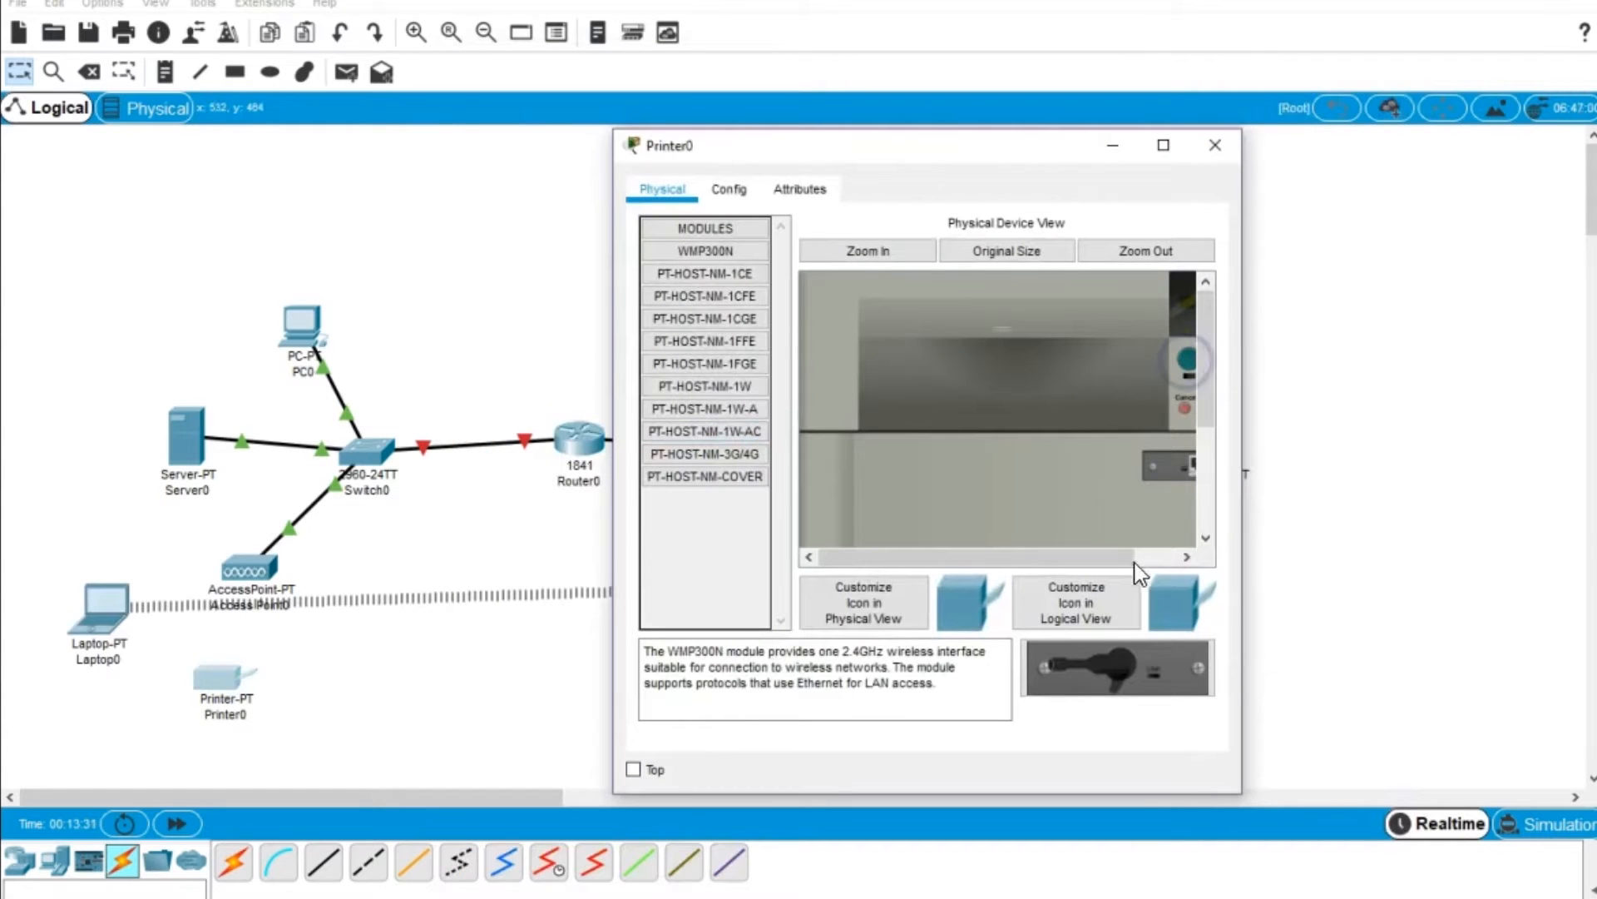
left_click_drag(1165, 470, 705, 531)
left_click_drag(704, 252, 1147, 469)
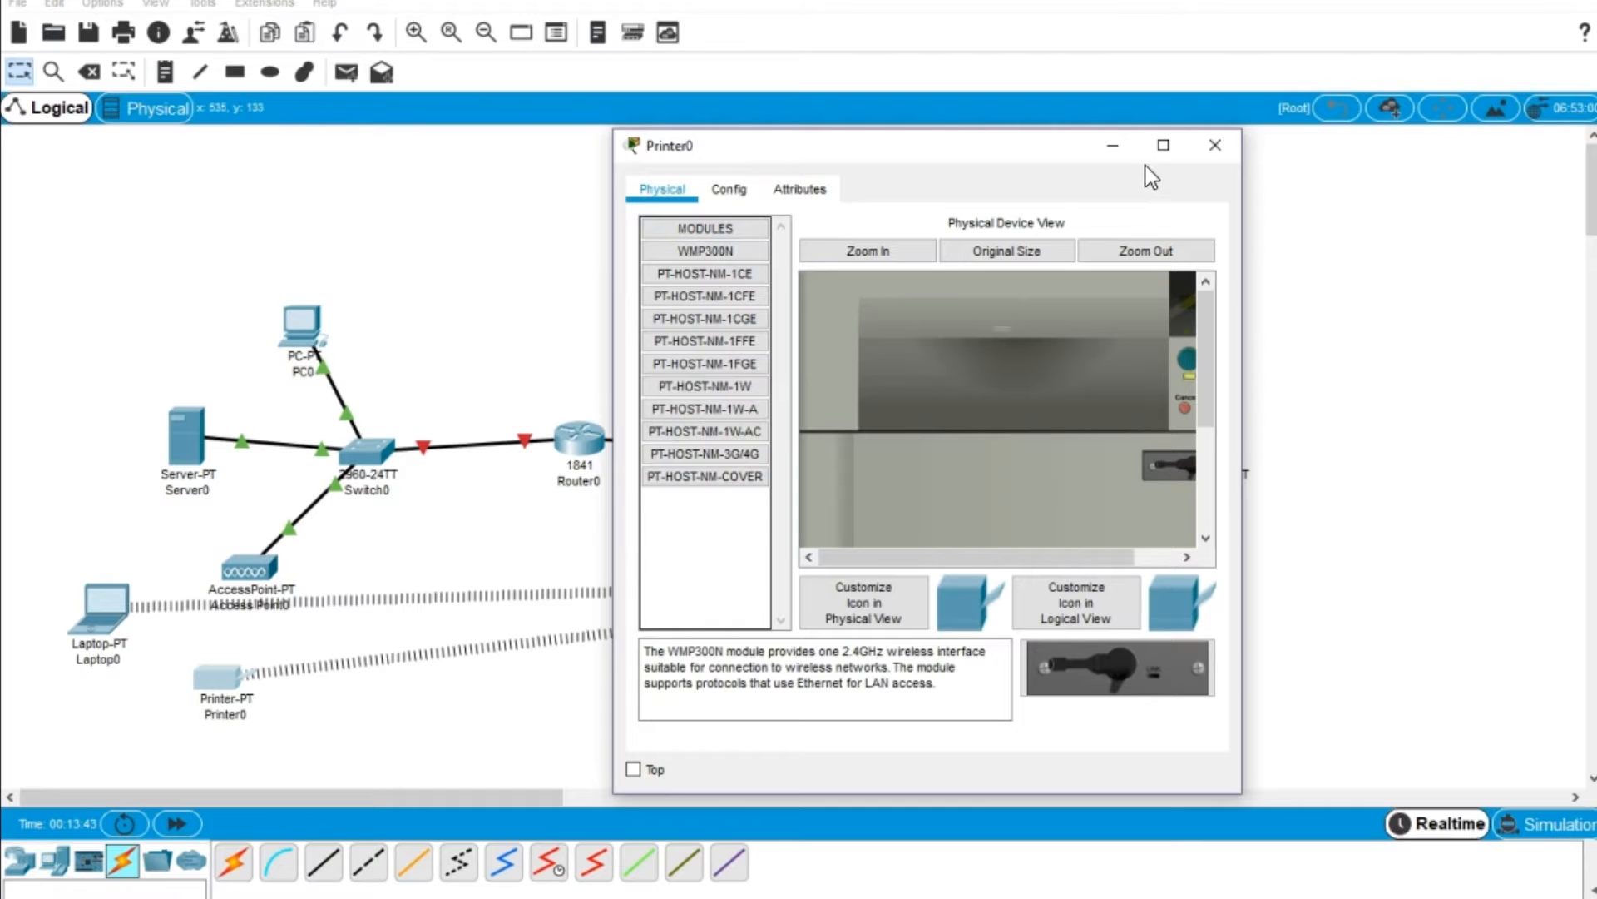
left_click(1215, 147)
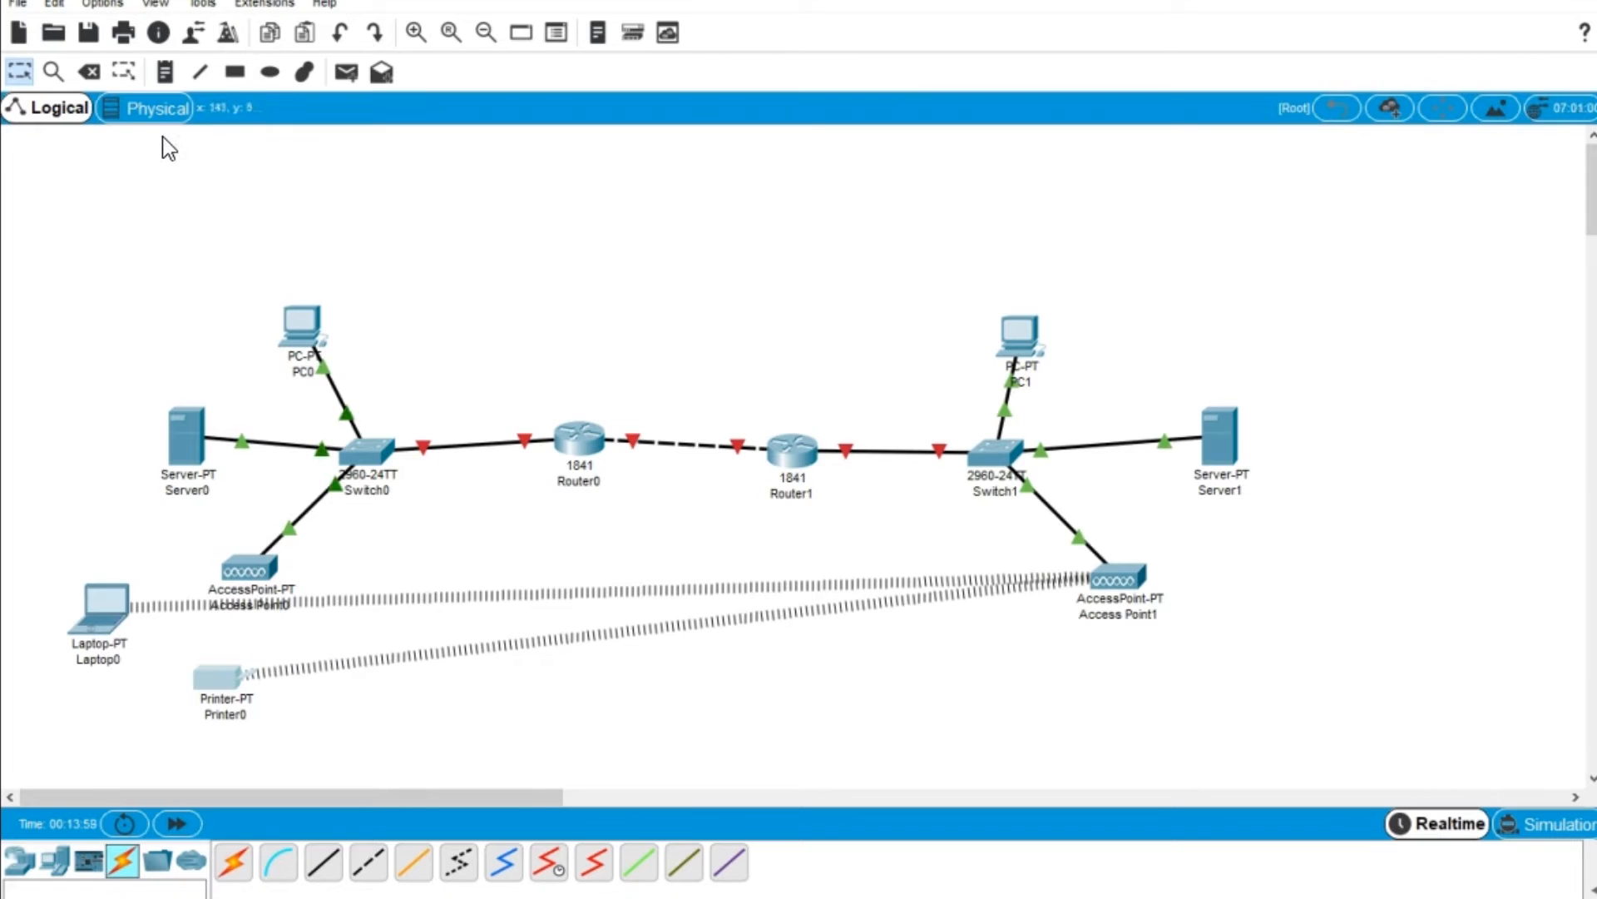
In the physical workspace's Home City, reposition the Corporate Office and place a new building beside it.
left_click(151, 109)
left_click(741, 466)
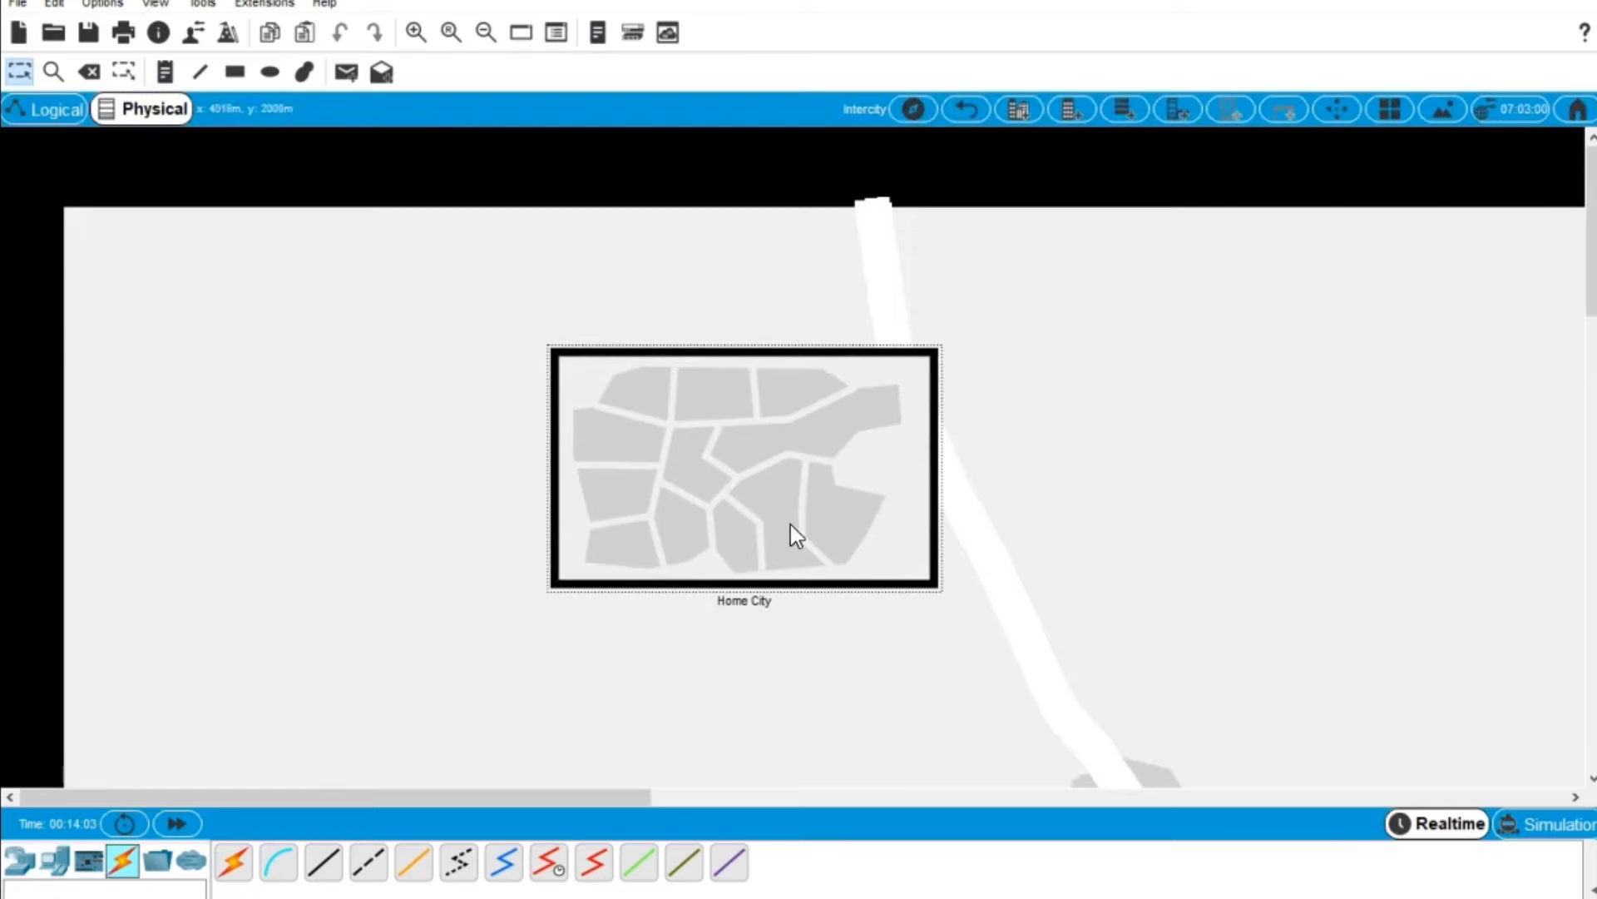
left_click(742, 469)
left_click_drag(361, 392, 654, 461)
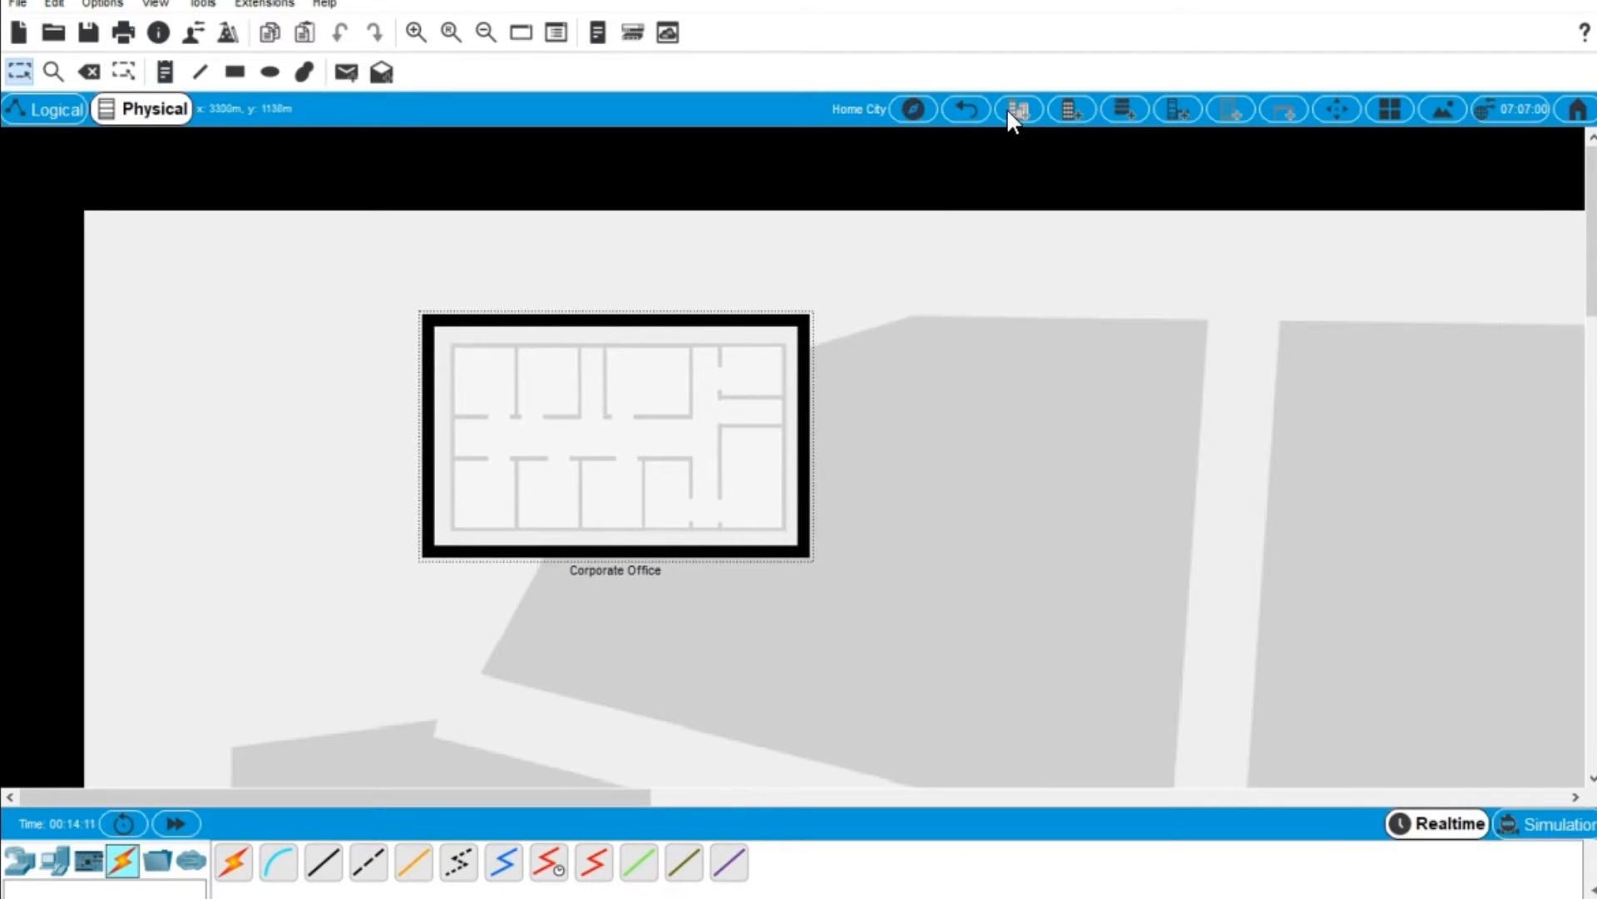
left_click(1070, 113)
left_click_drag(321, 385, 1140, 445)
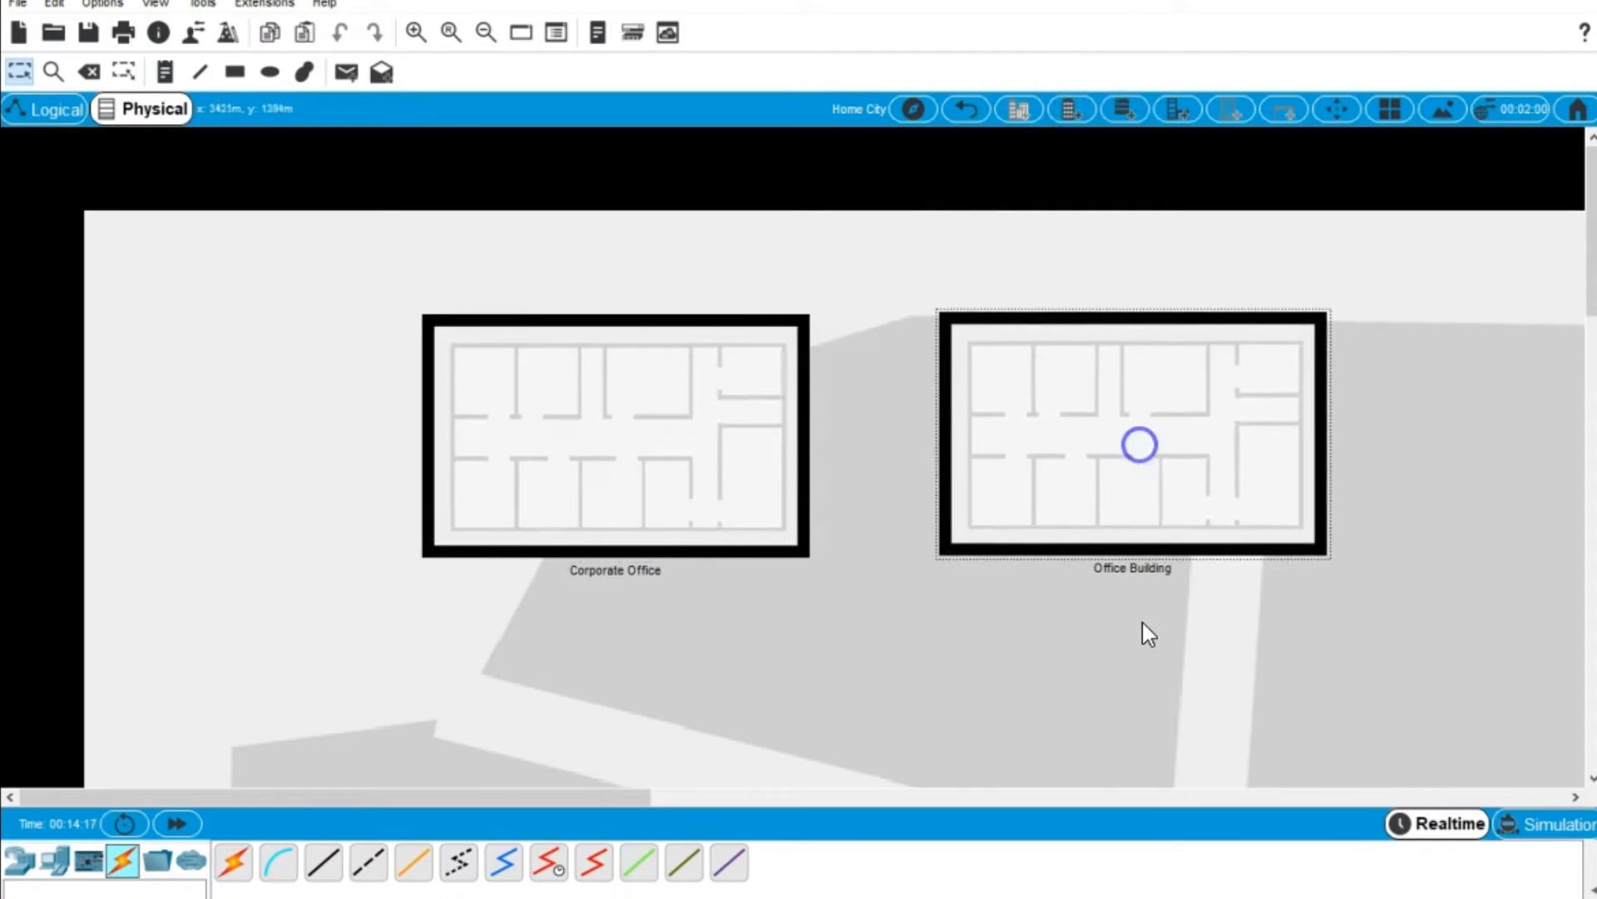
Add a wiring closet to the new Office Building and place it in the second room of the upper row.
left_click(1107, 430)
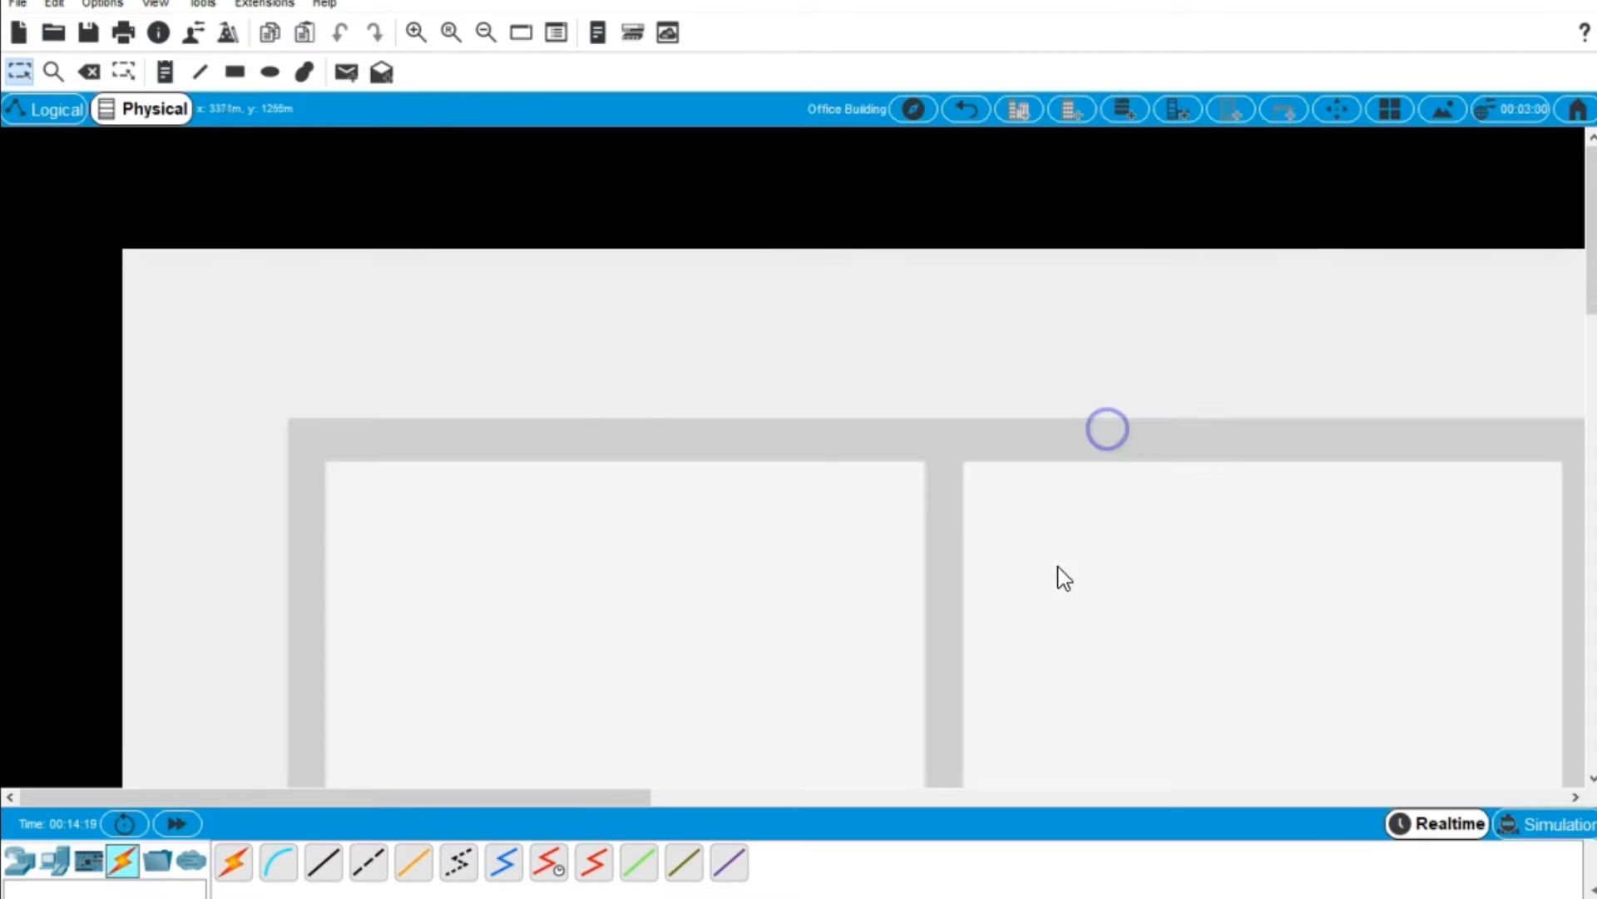
left_click(1181, 121)
left_click_drag(392, 375, 1313, 612)
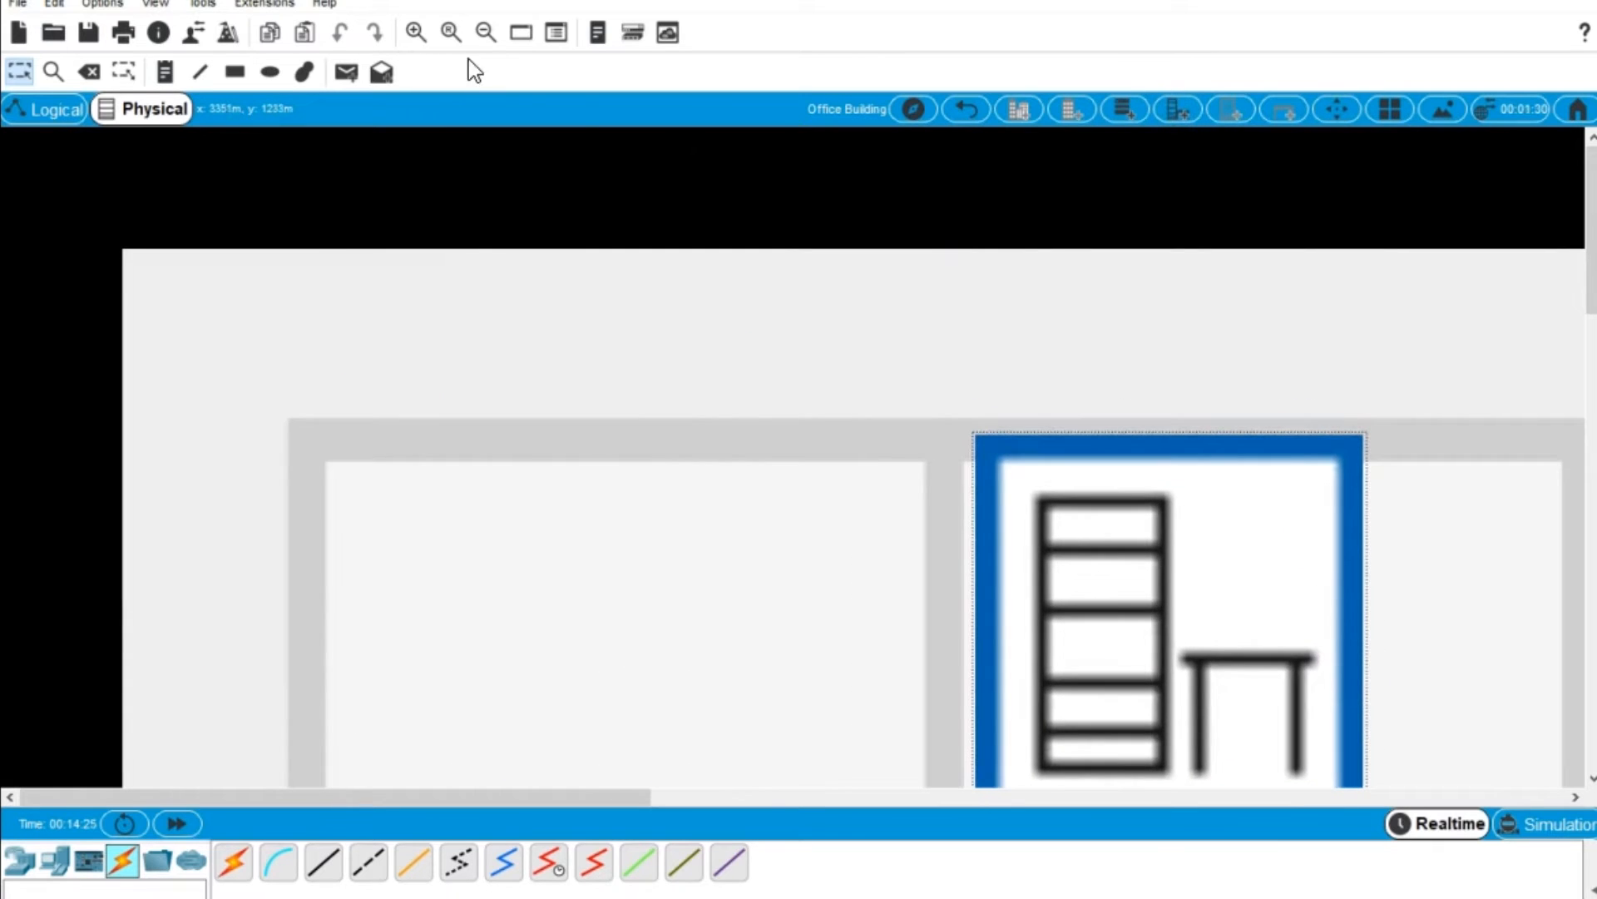
left_click(485, 35)
left_click(587, 376)
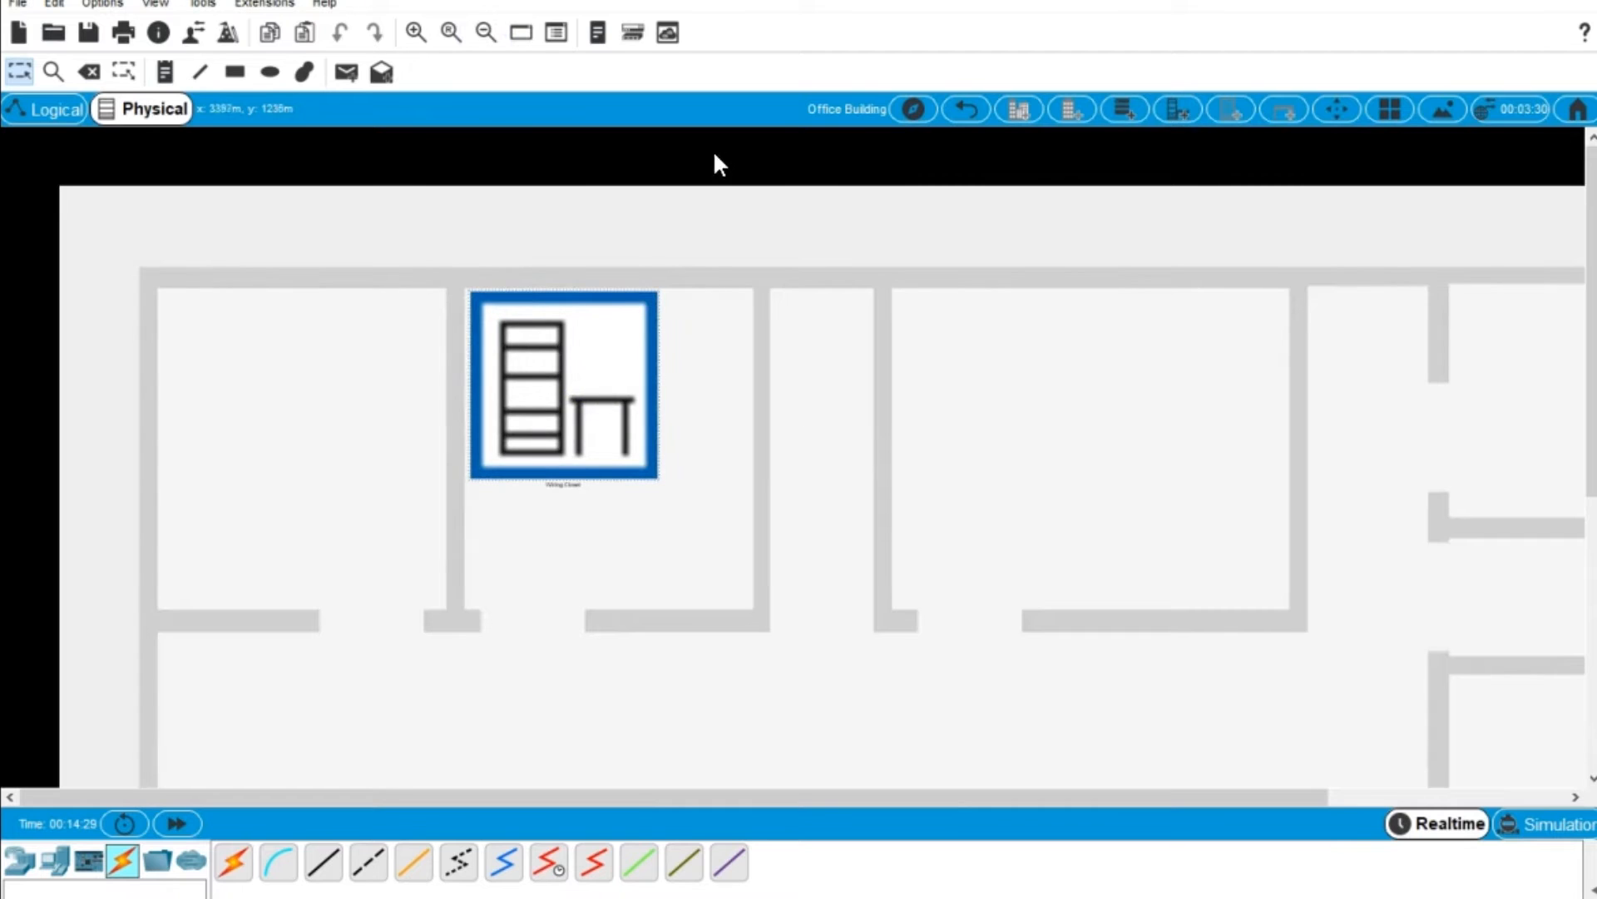
In the Corporate Office, move Printer0, Laptop0, PC1 and PC0 into the room beside the Main Wiring Closet.
left_click(965, 109)
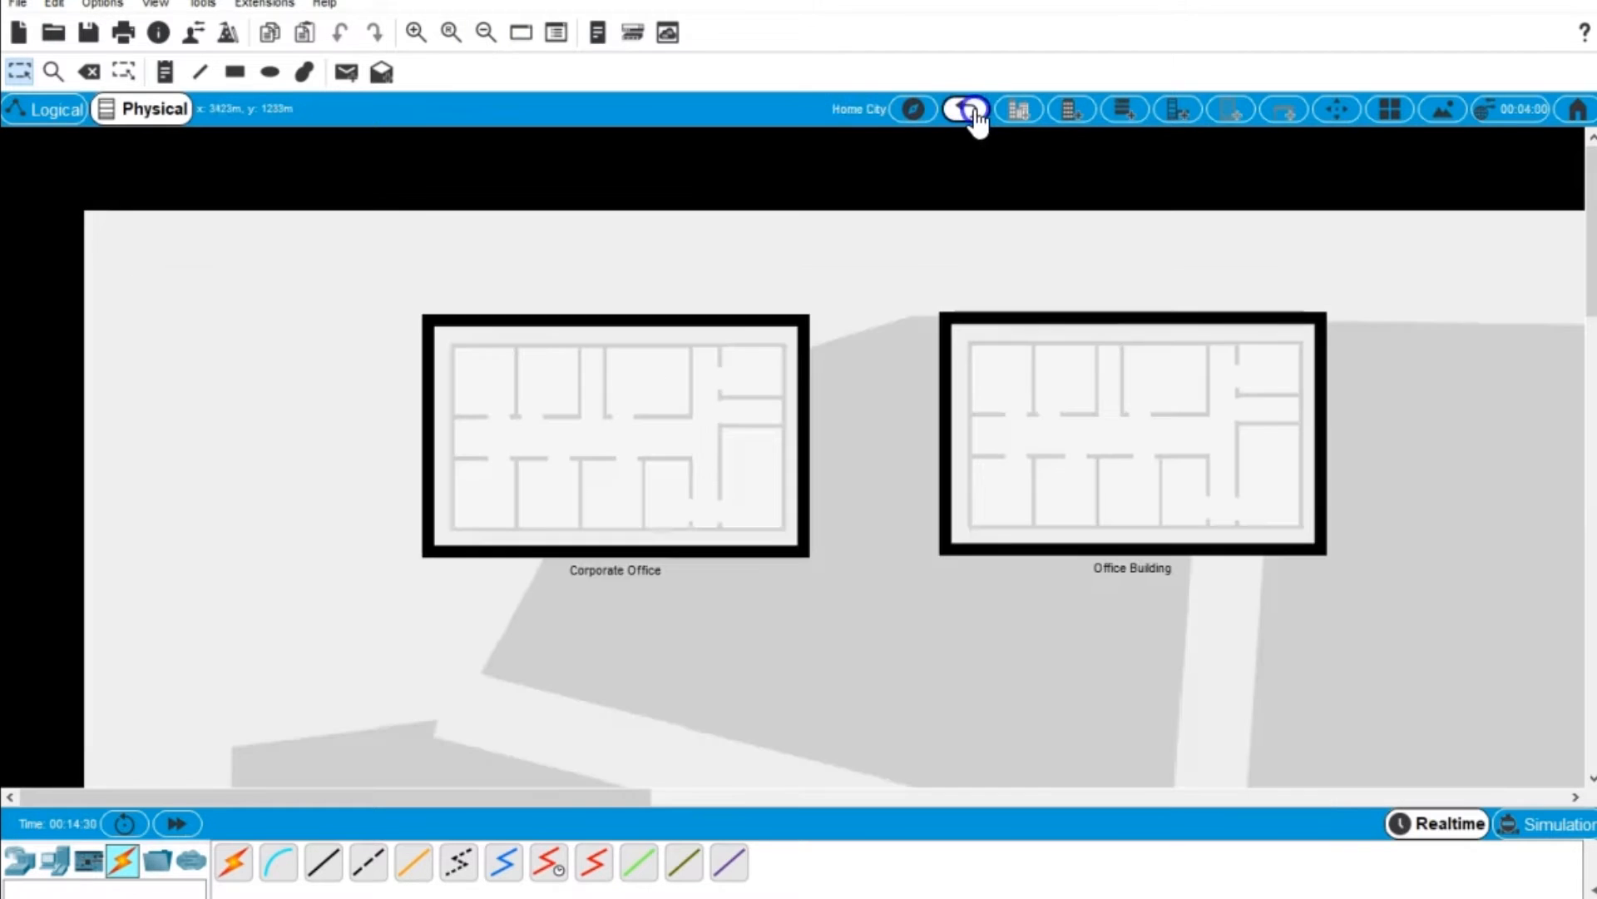
left_click(628, 430)
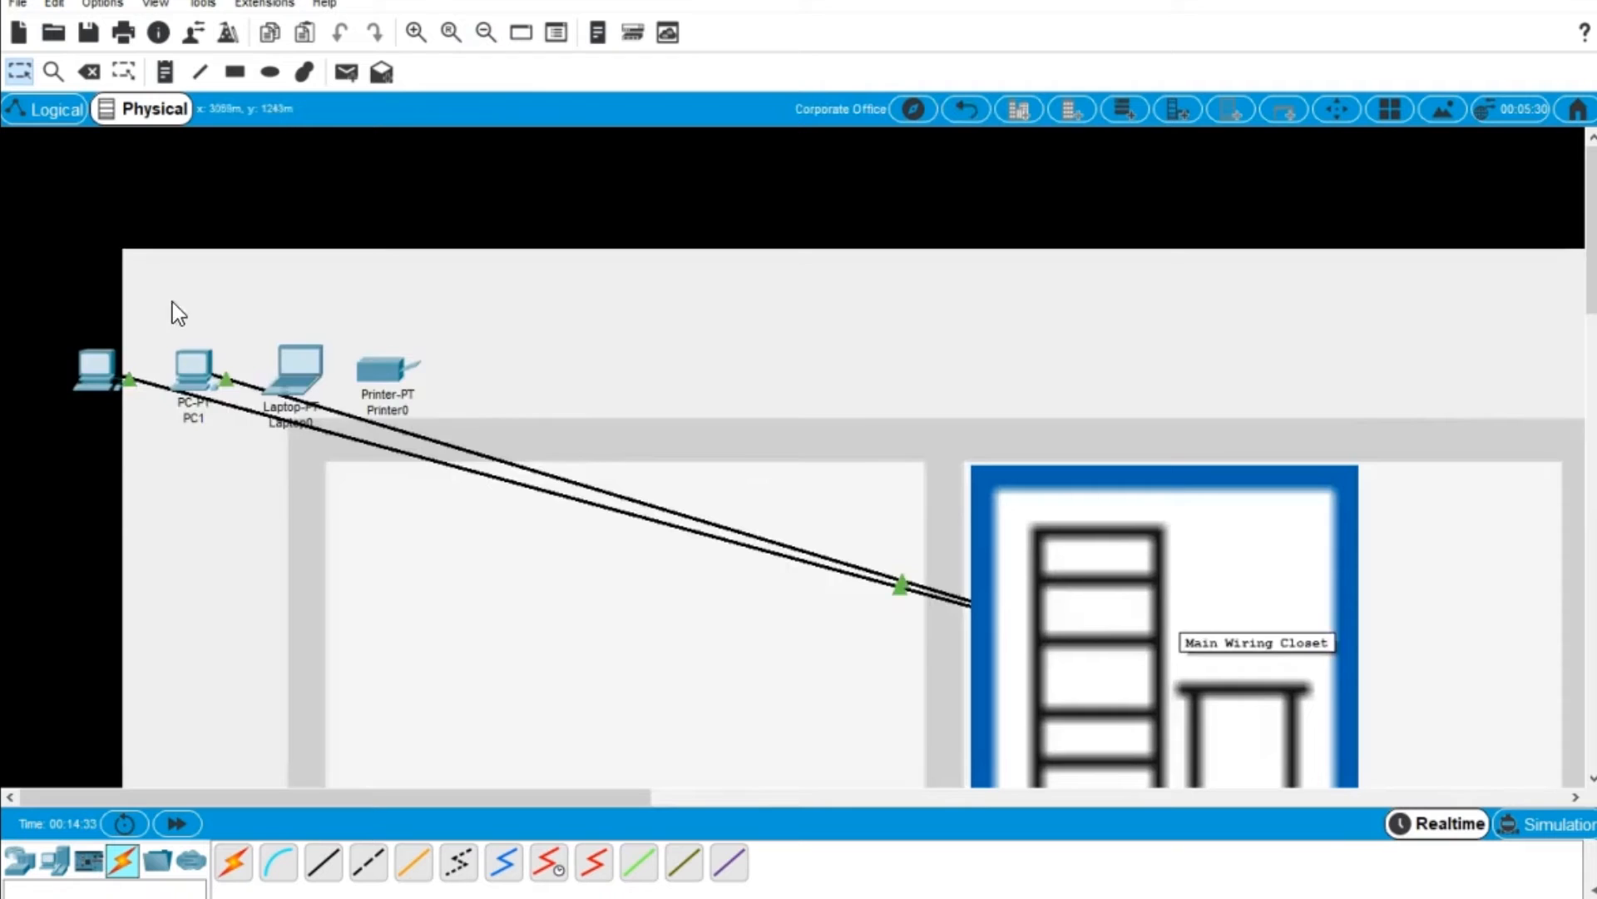
mouse_move(696, 547)
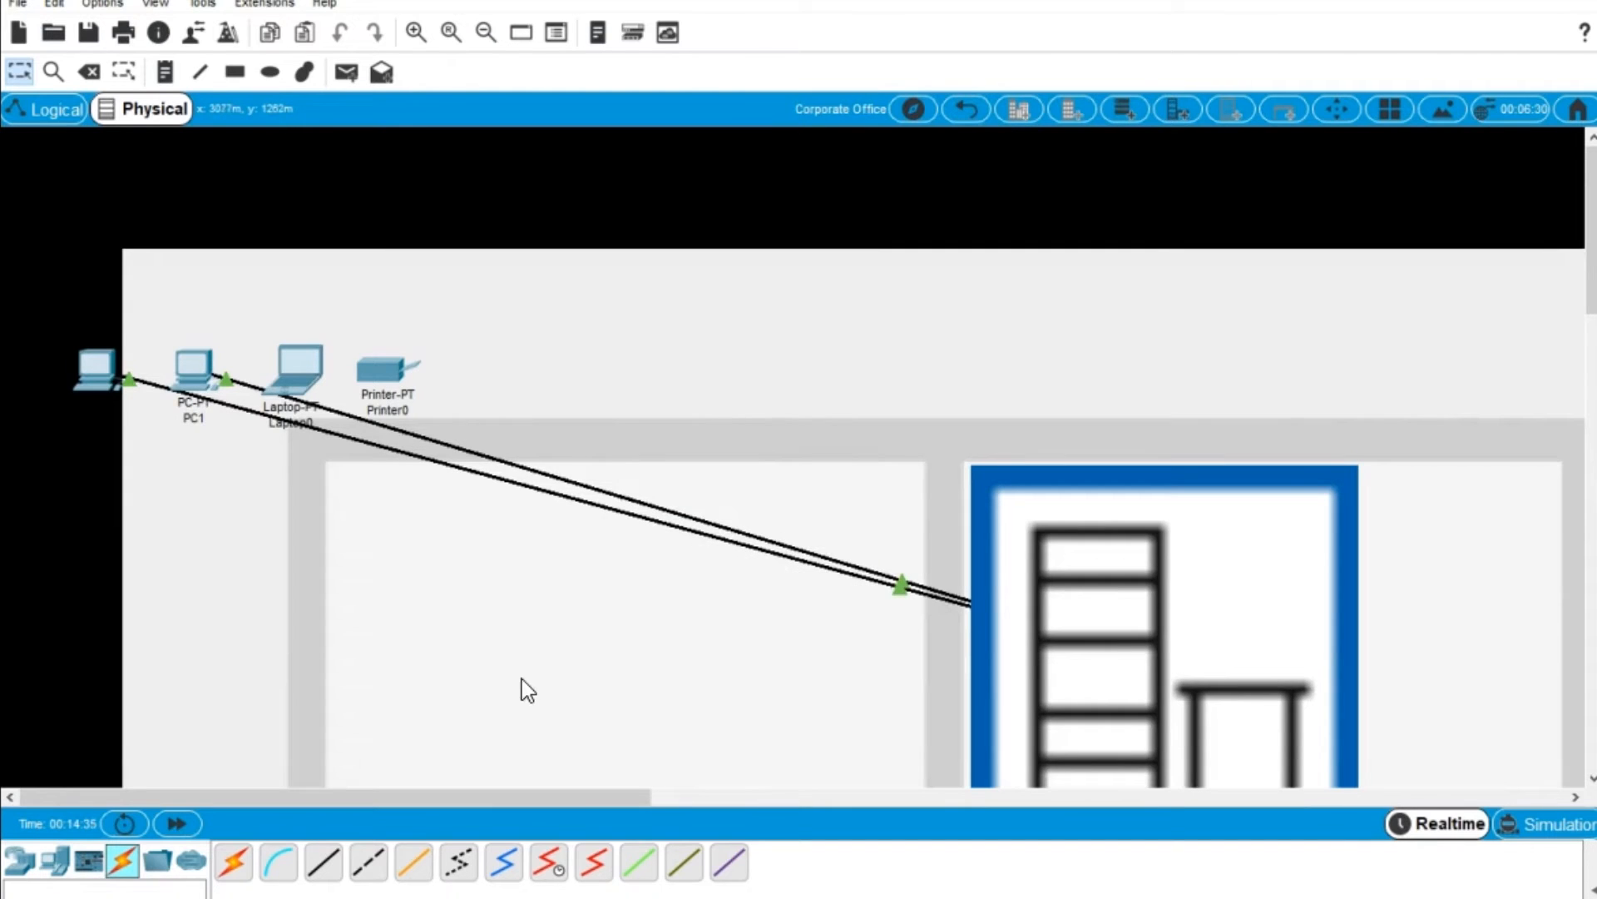
left_click_drag(392, 386, 878, 507)
left_click_drag(271, 382, 837, 648)
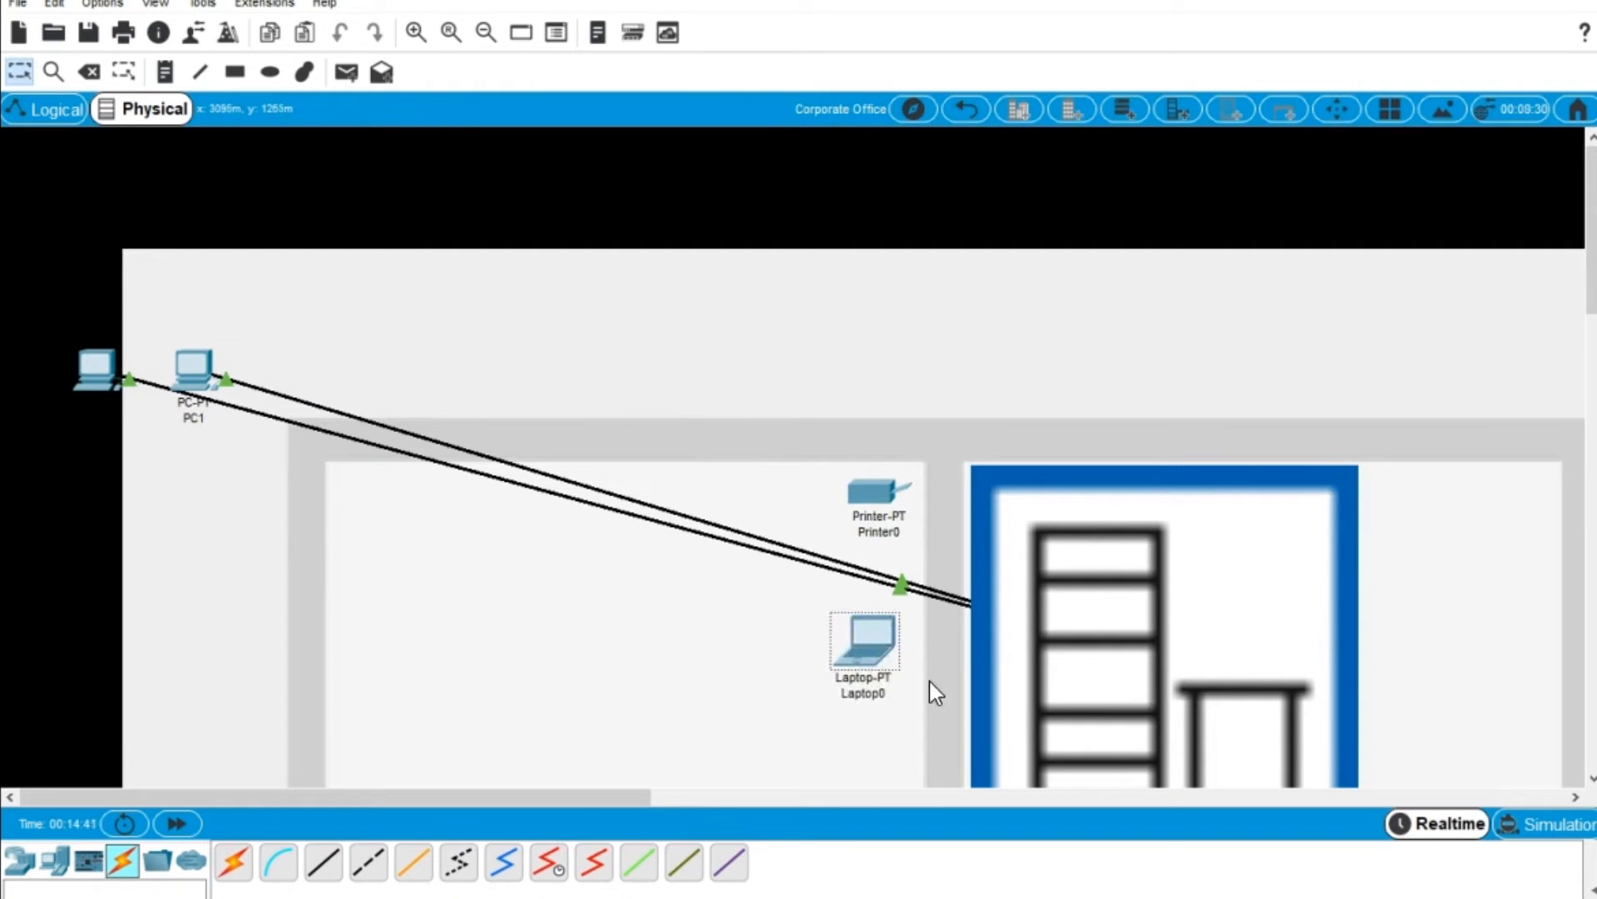
left_click_drag(191, 361, 684, 606)
left_click_drag(91, 366, 363, 499)
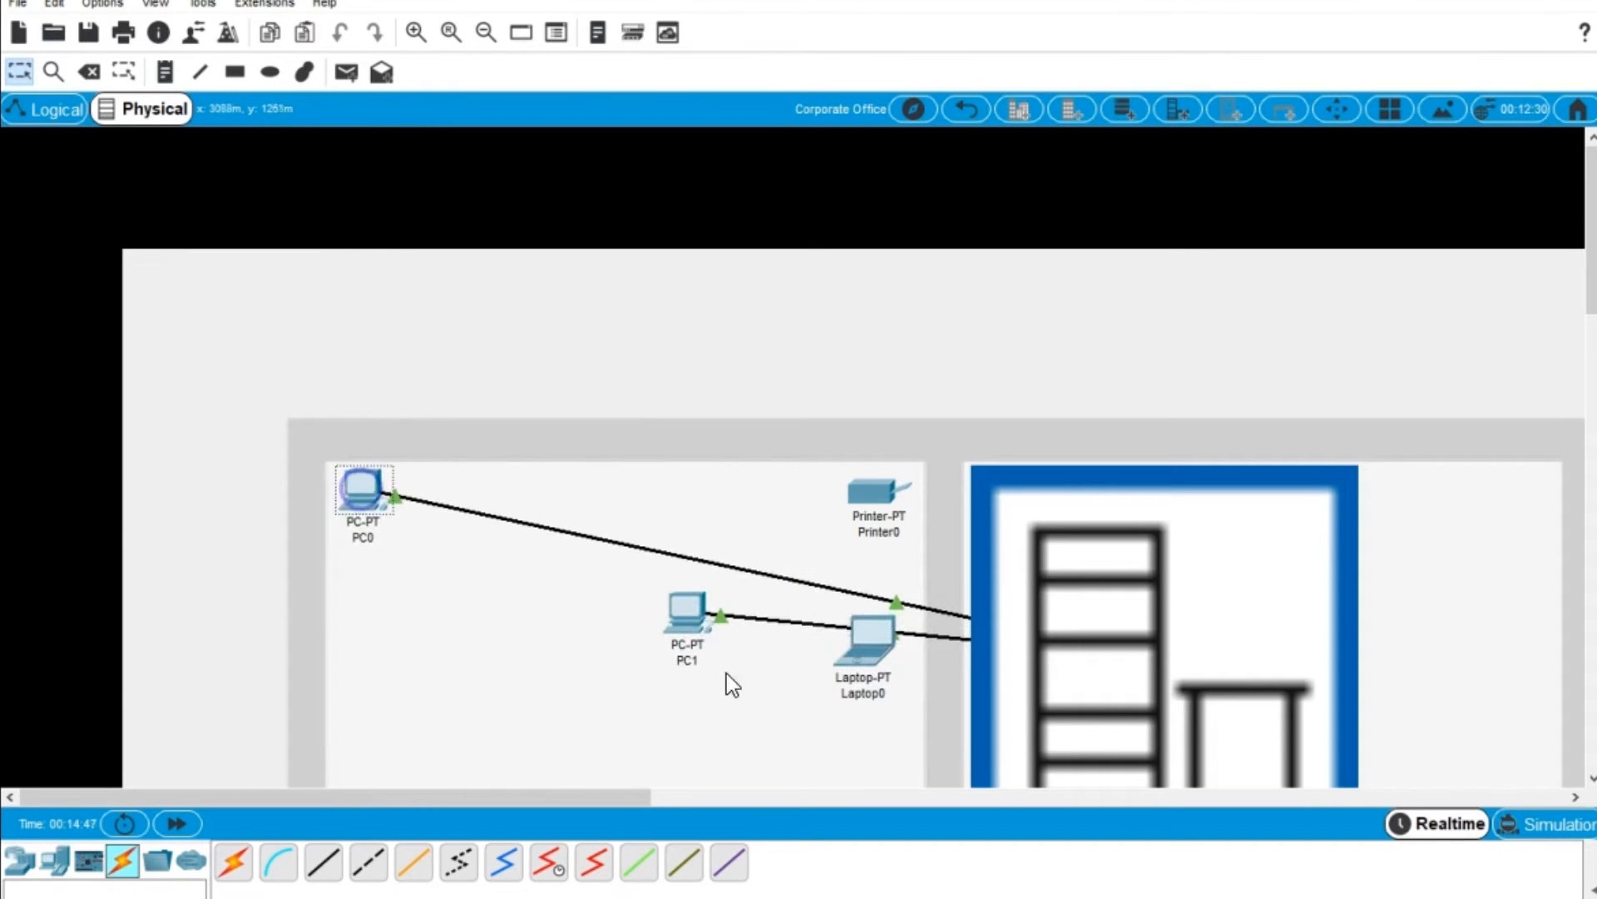
Relocate PC1 from the Corporate Office to the Office Building in Home City.
mouse_move(687, 620)
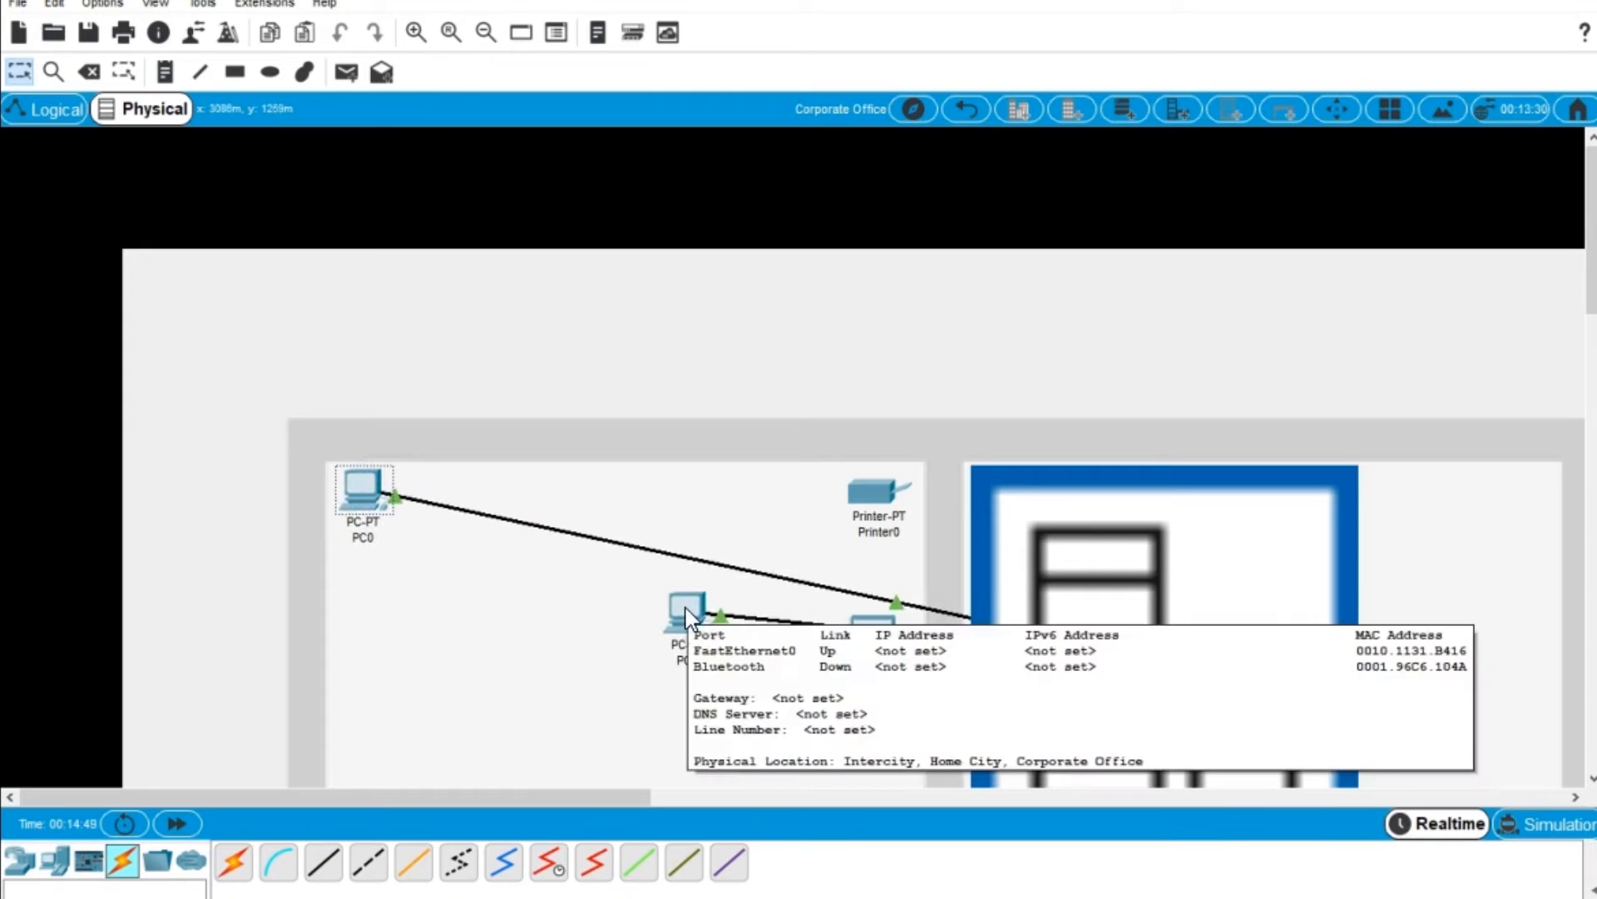
left_click_drag(684, 612, 684, 609)
left_click(1334, 109)
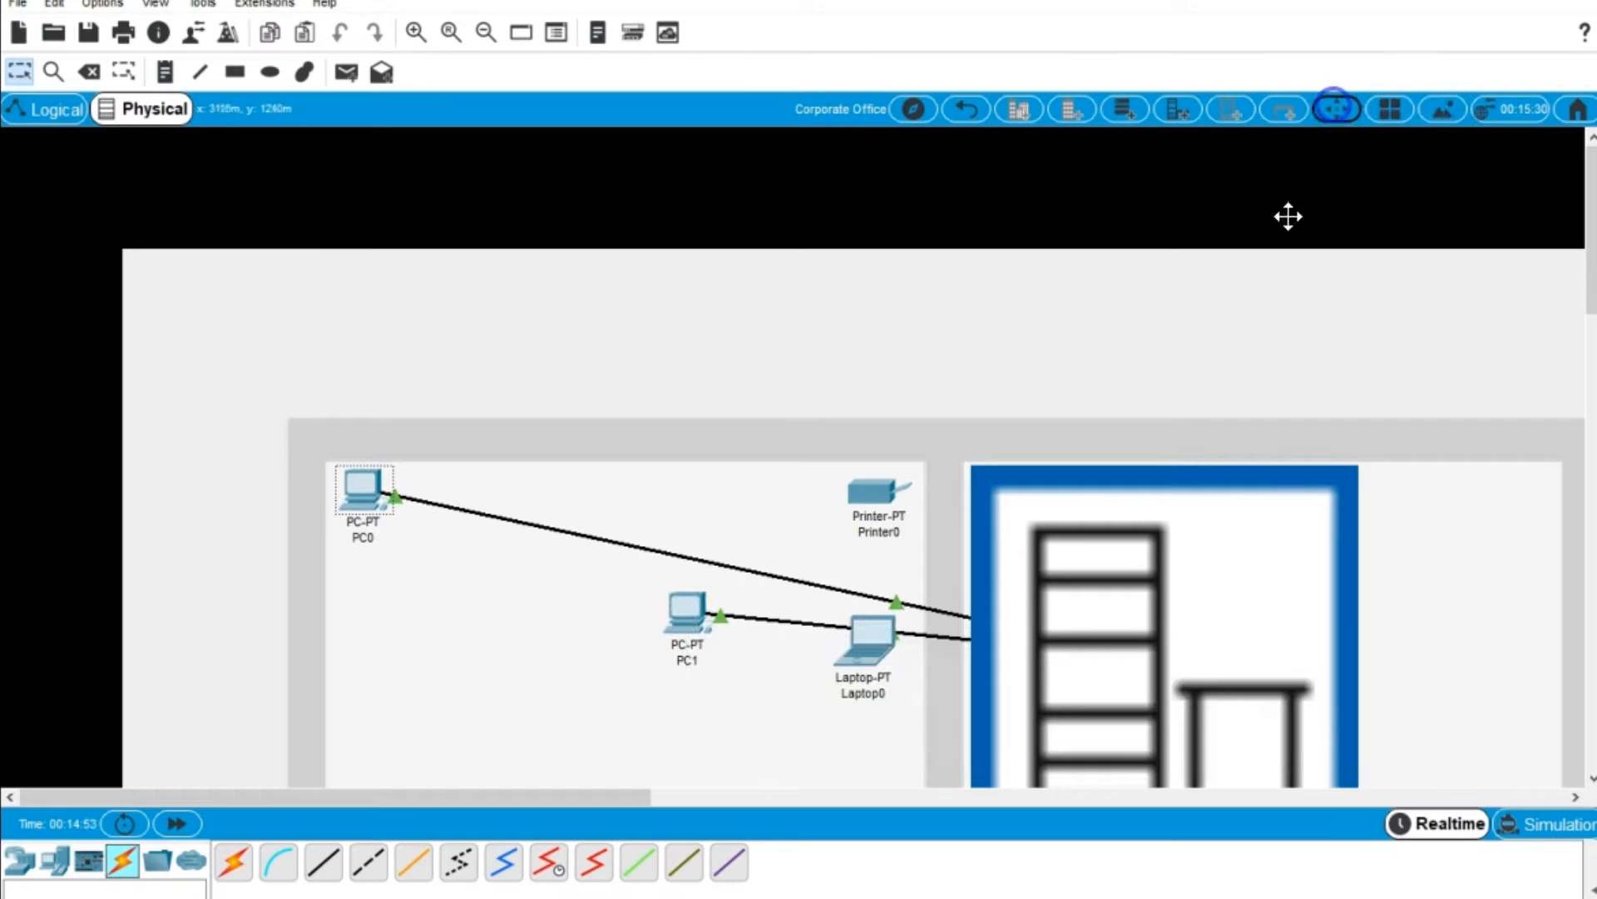
left_click(688, 614)
left_click(757, 655)
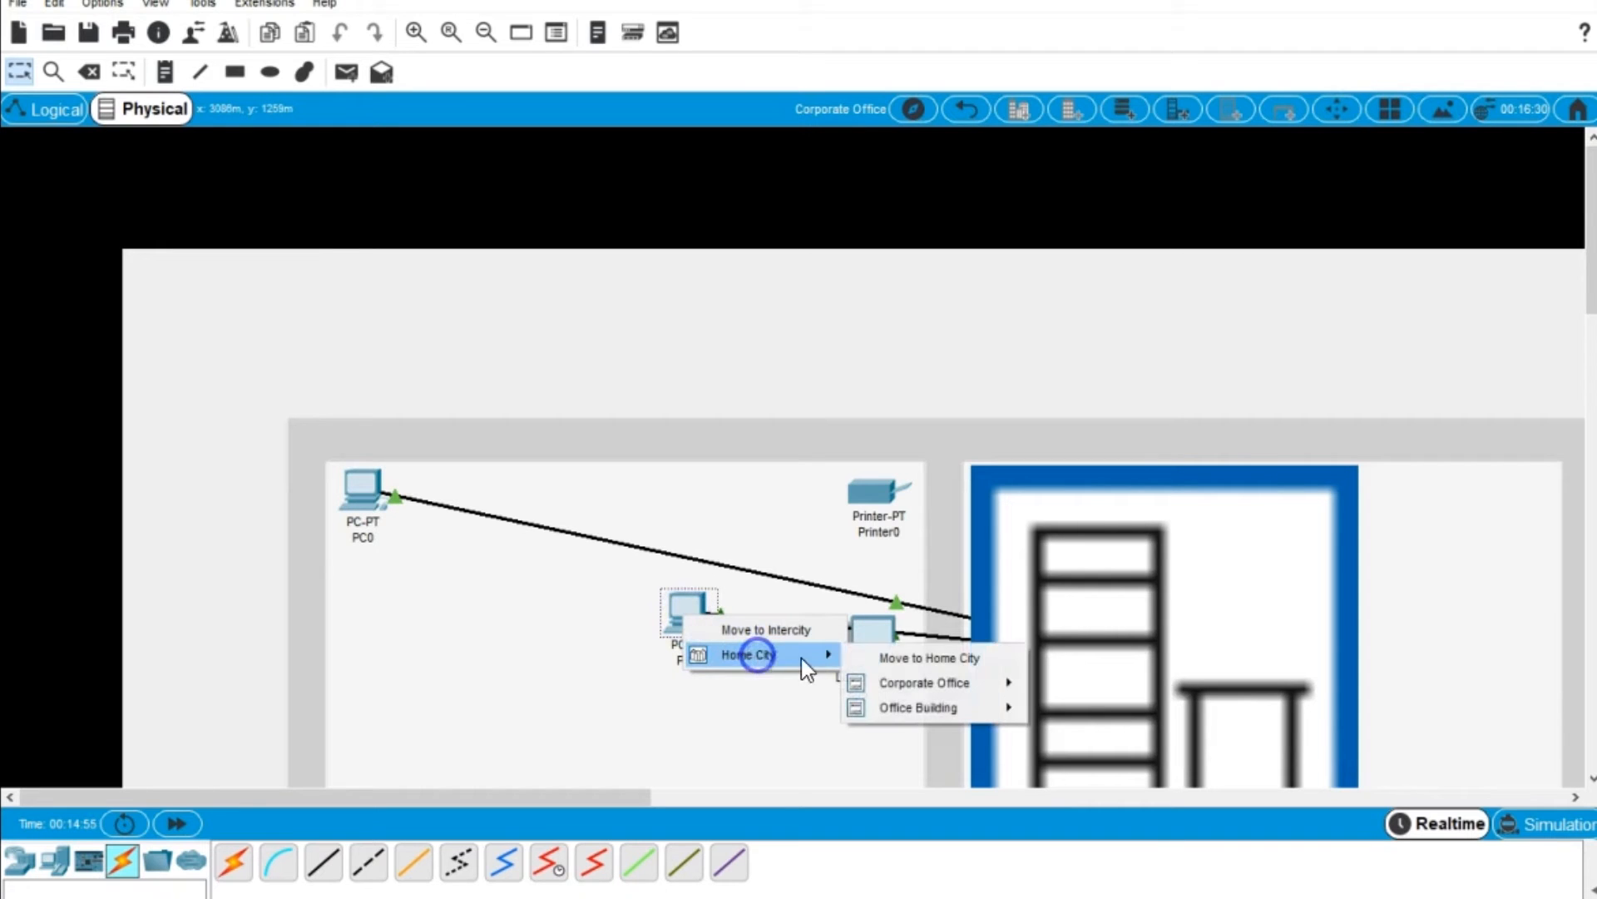
mouse_move(925, 708)
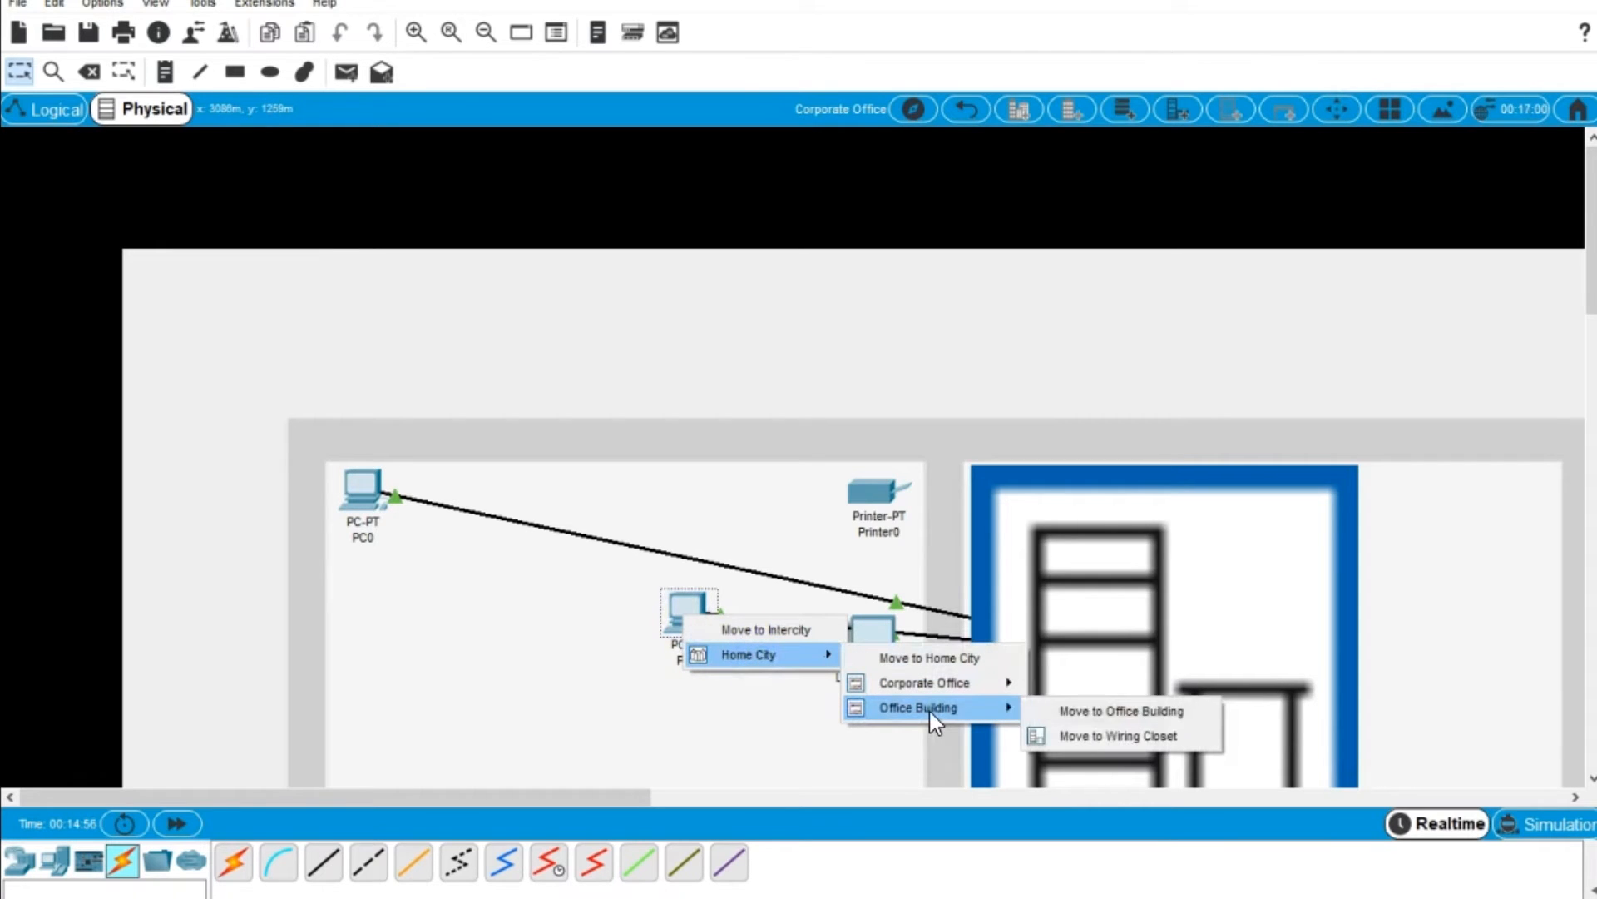
left_click(1103, 712)
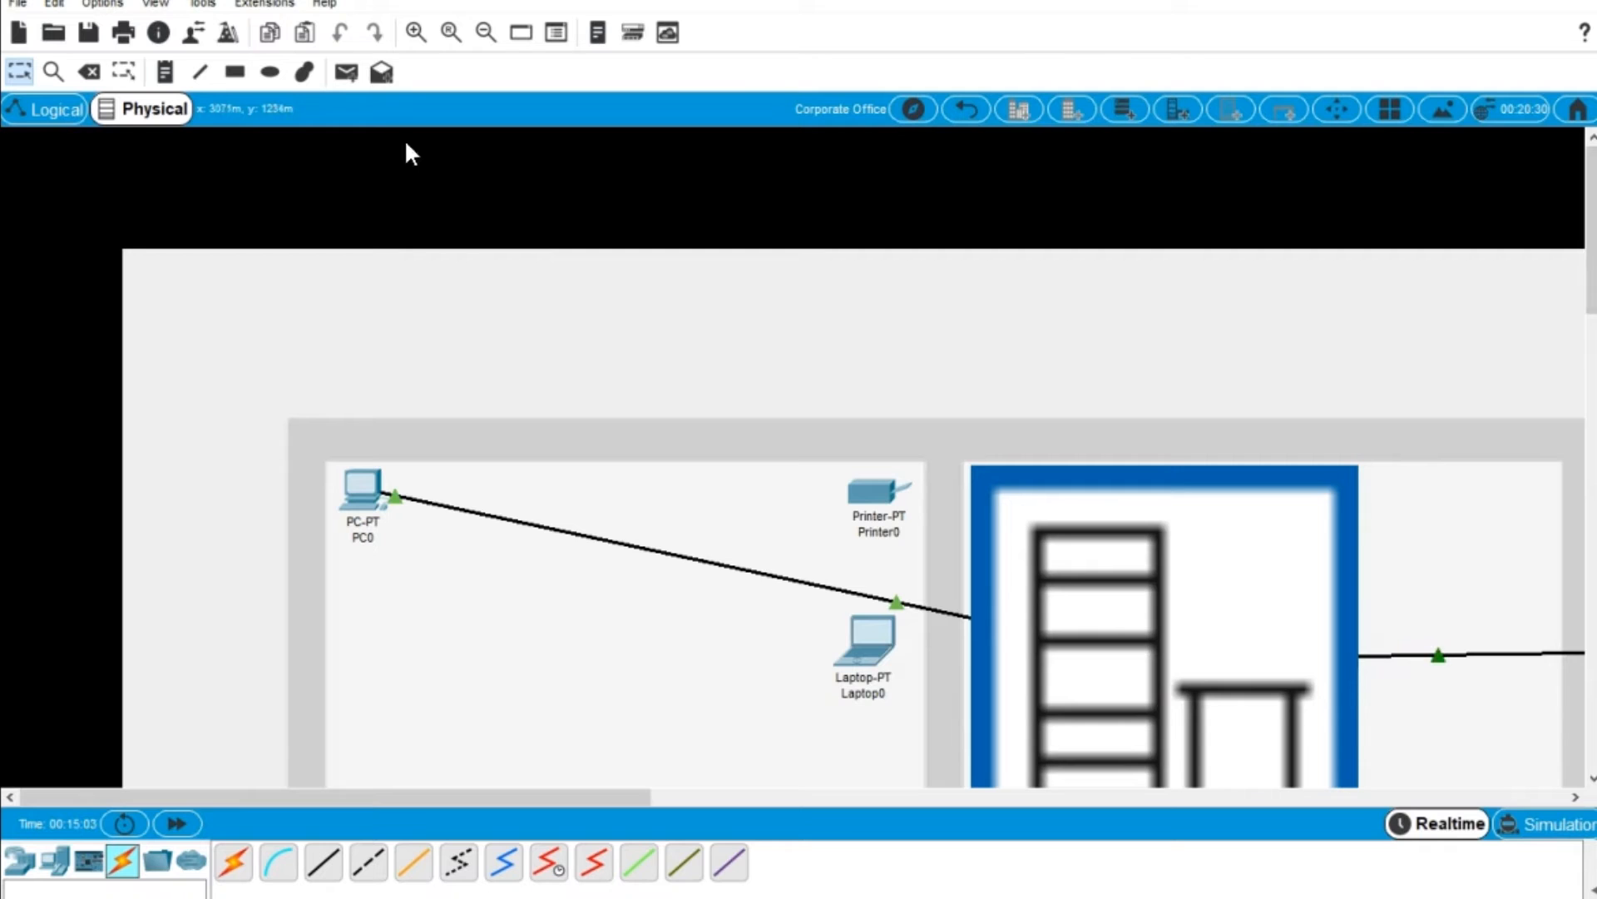
Relocate Router1 from the Main Wiring Closet rack to the Office Building's wiring closet.
left_click(481, 33)
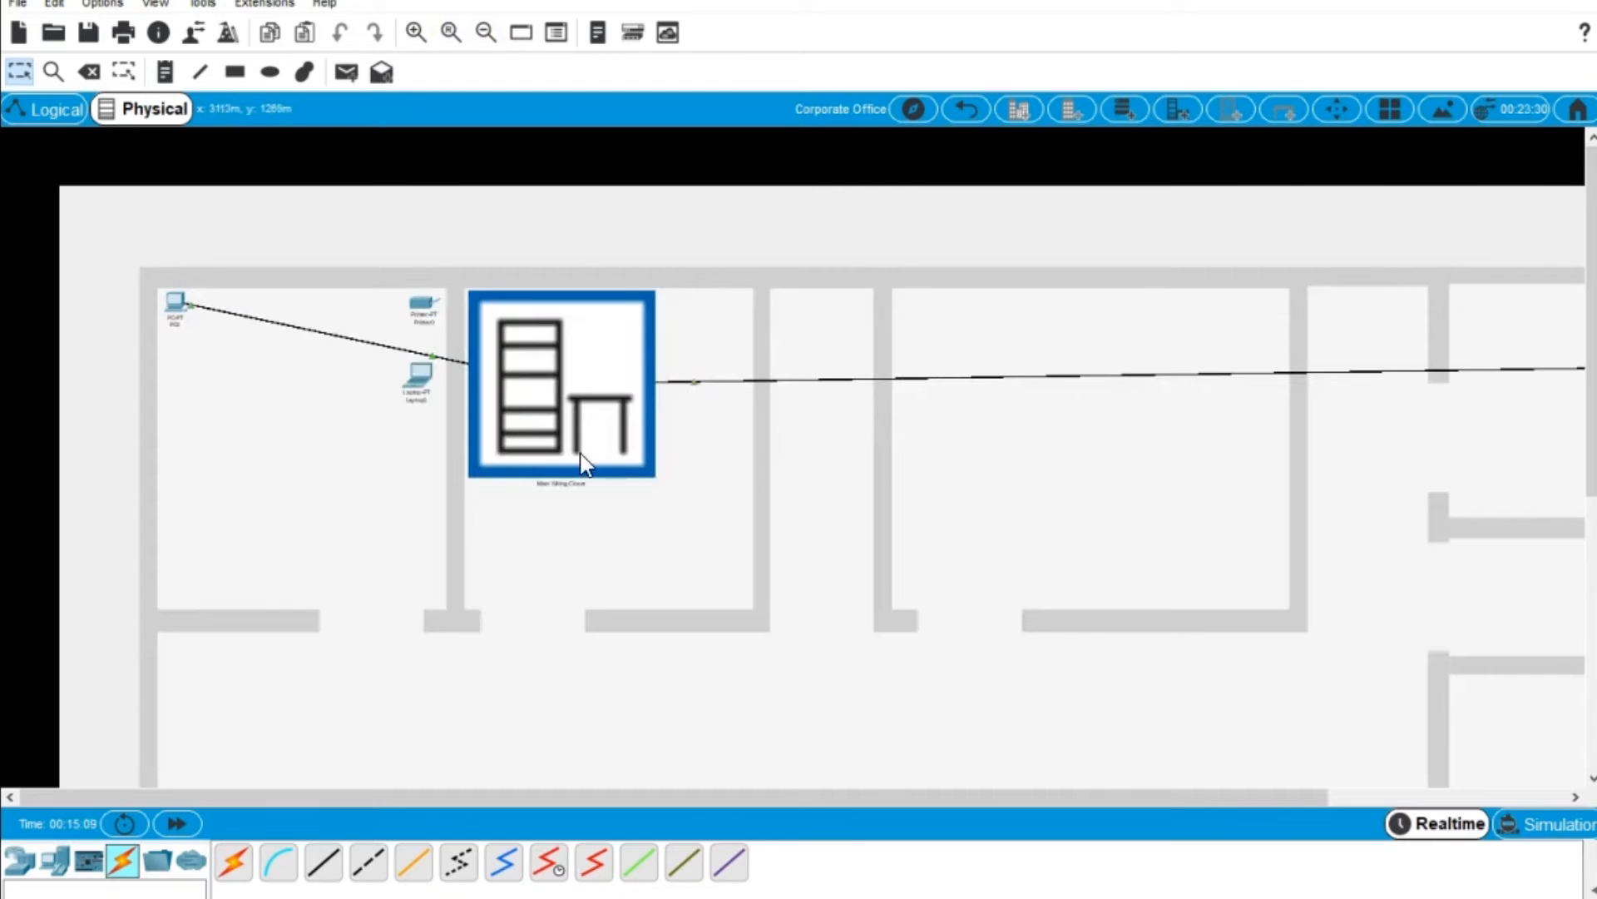
left_click(564, 476)
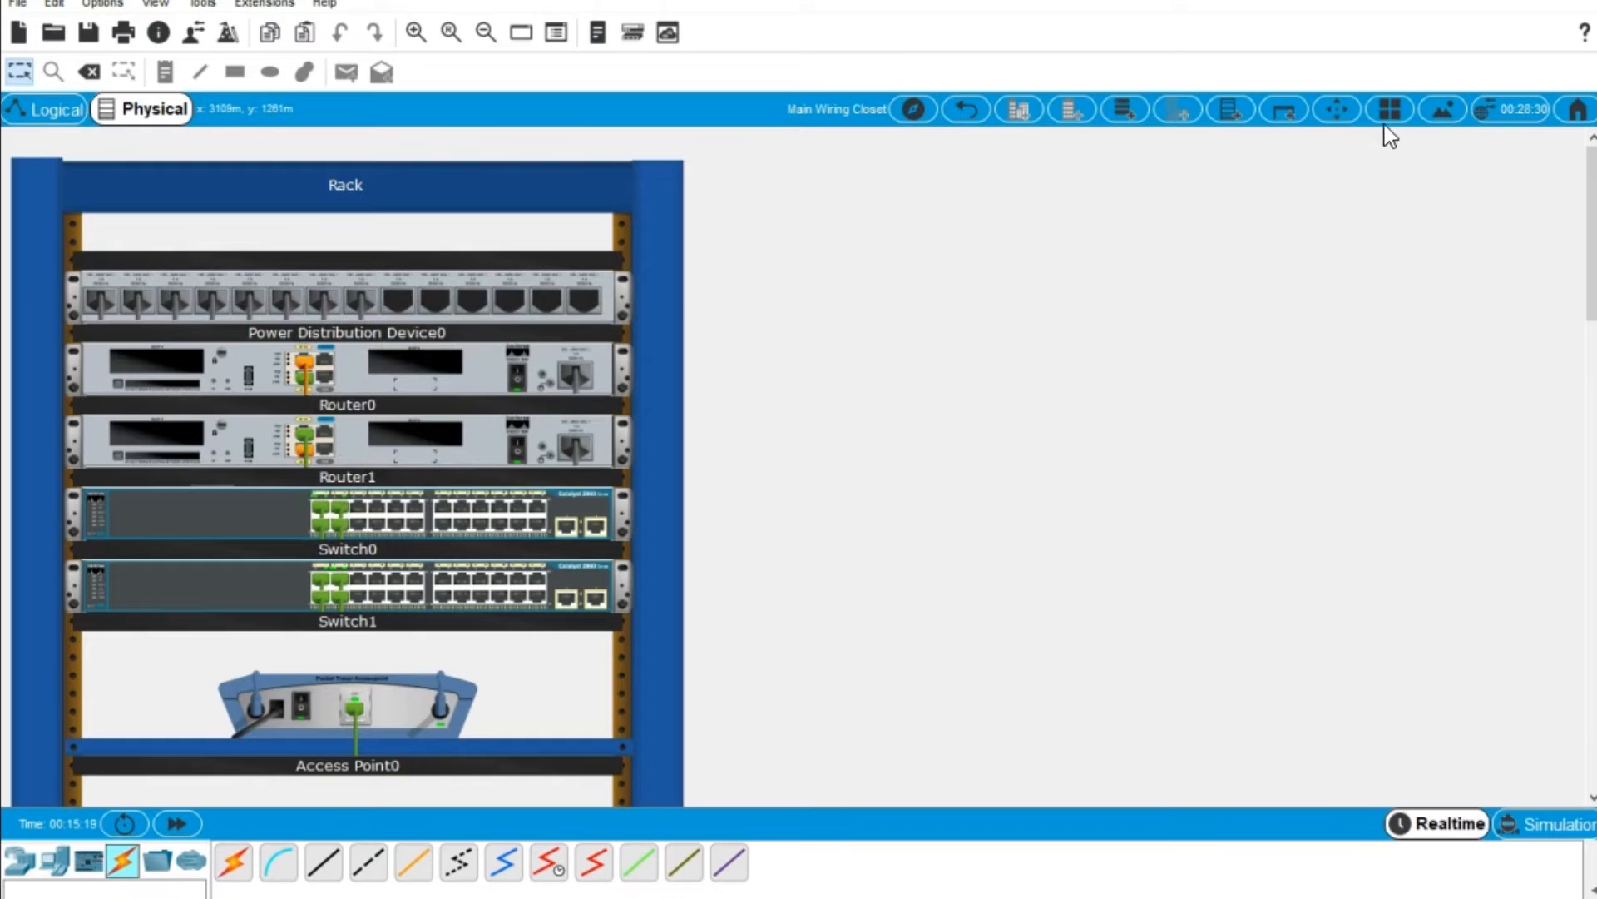
left_click(1337, 109)
left_click(418, 457)
mouse_move(521, 492)
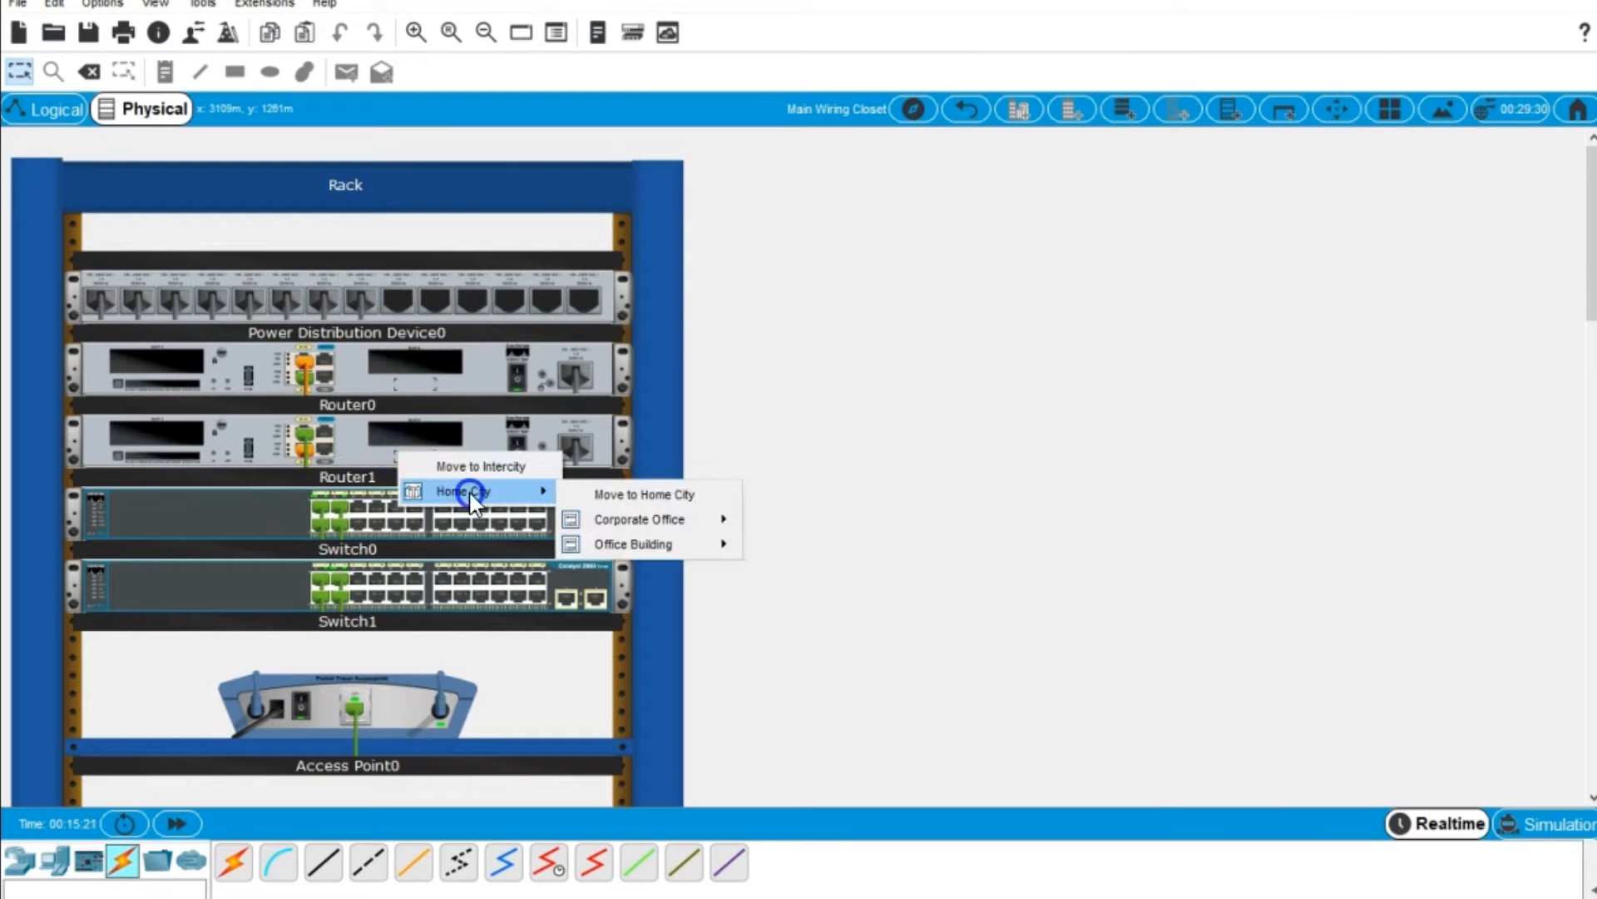
mouse_move(722, 549)
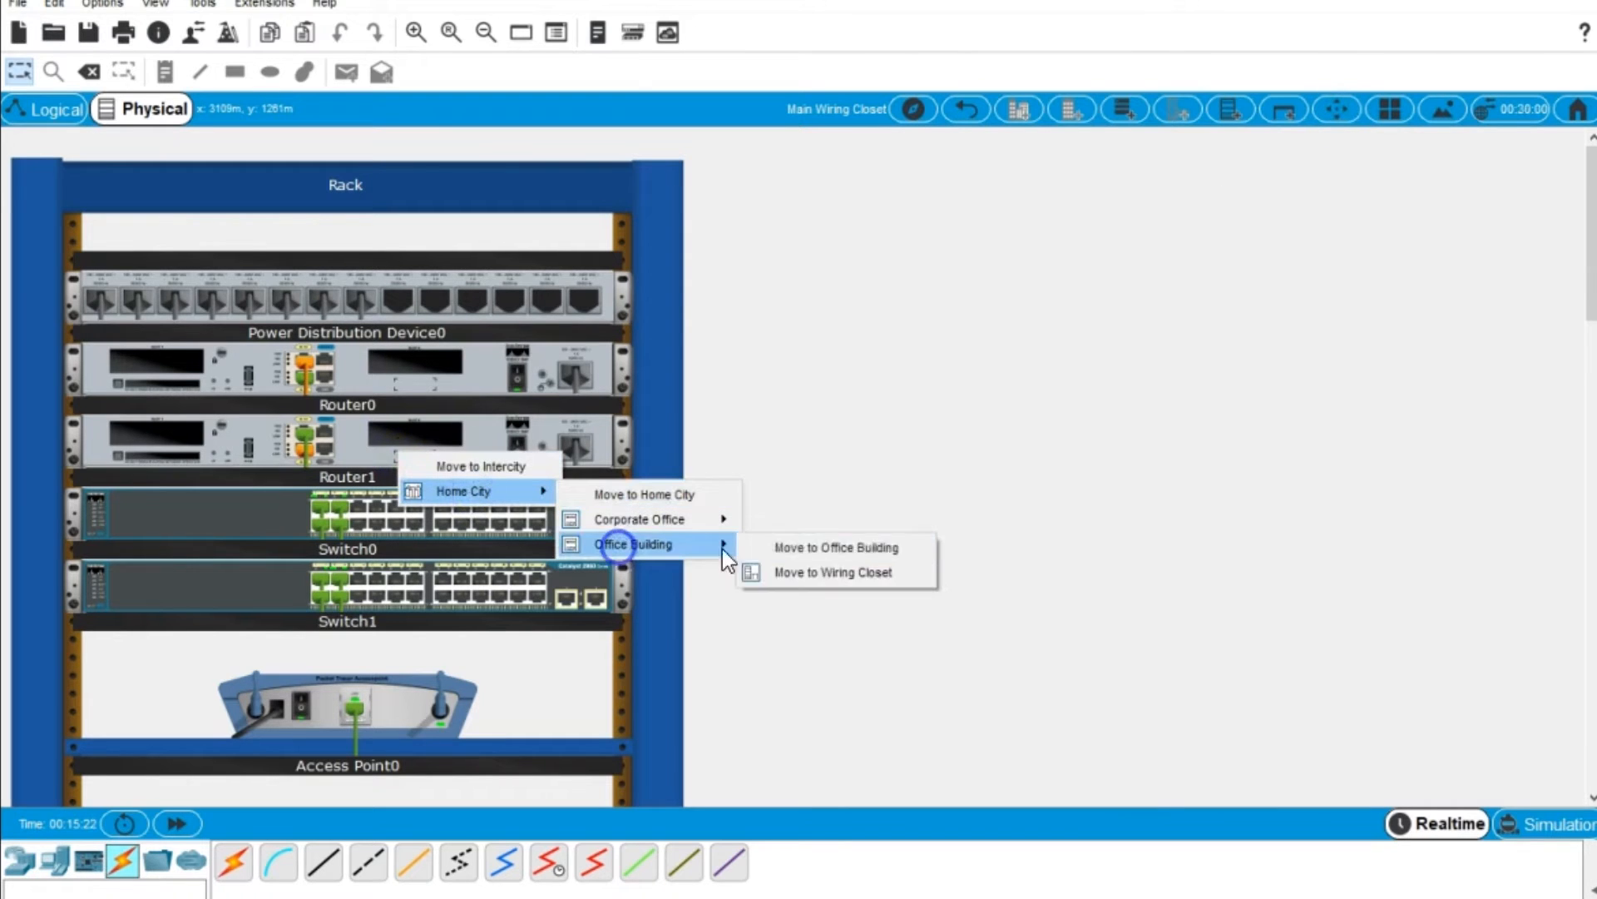
left_click(843, 573)
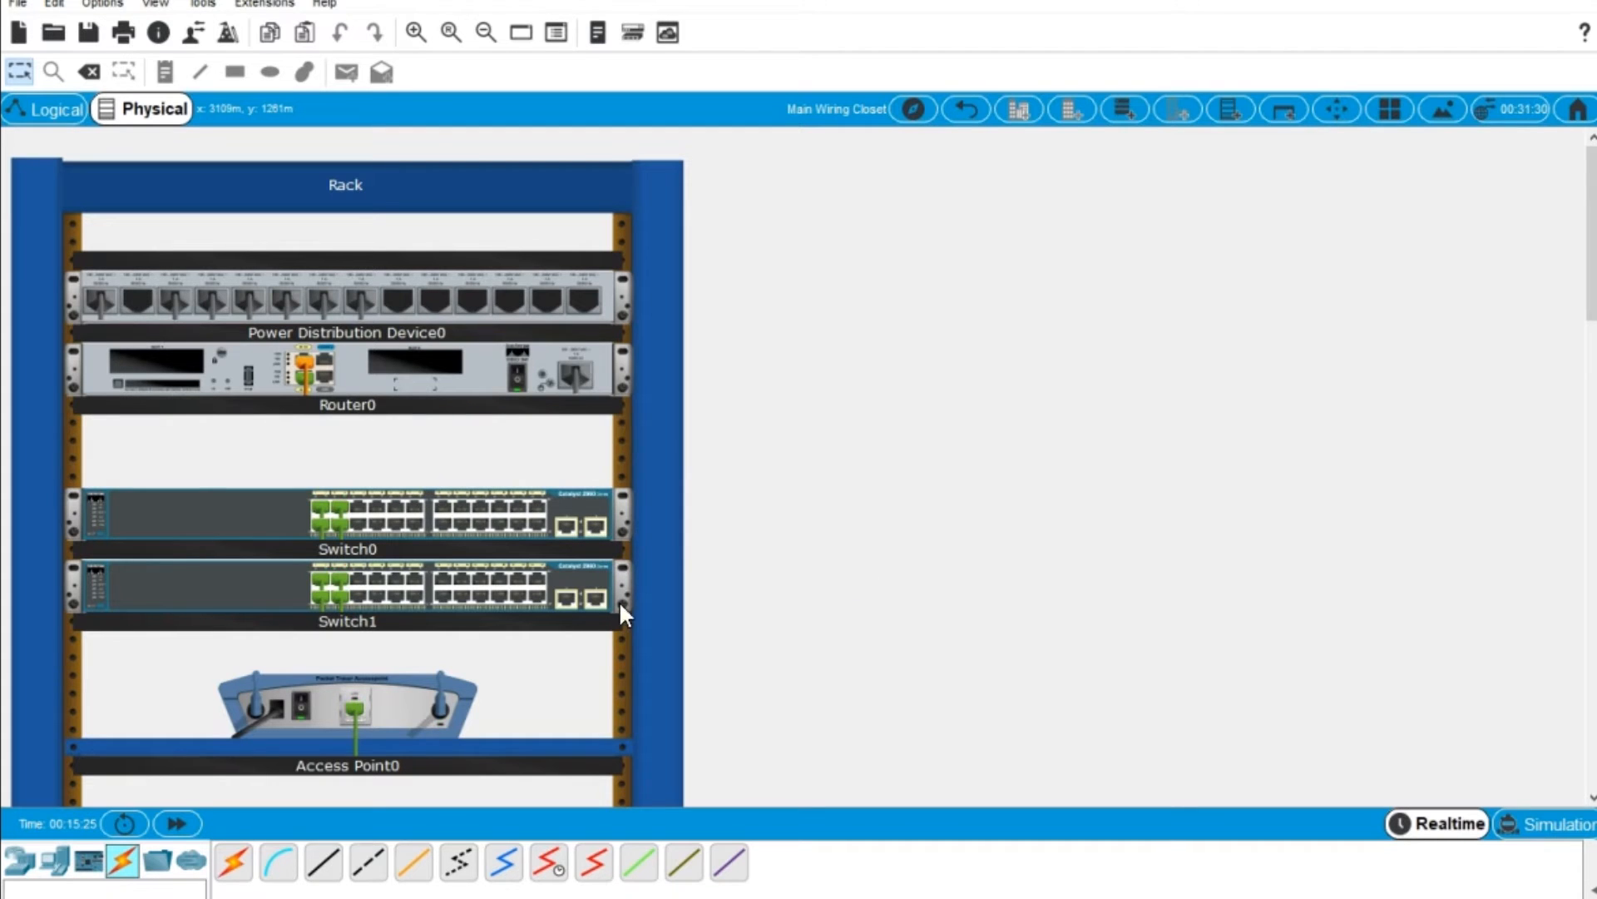
Relocate Switch1 from the Main Wiring Closet rack to the Office Building's wiring closet in Home City.
left_click(1337, 109)
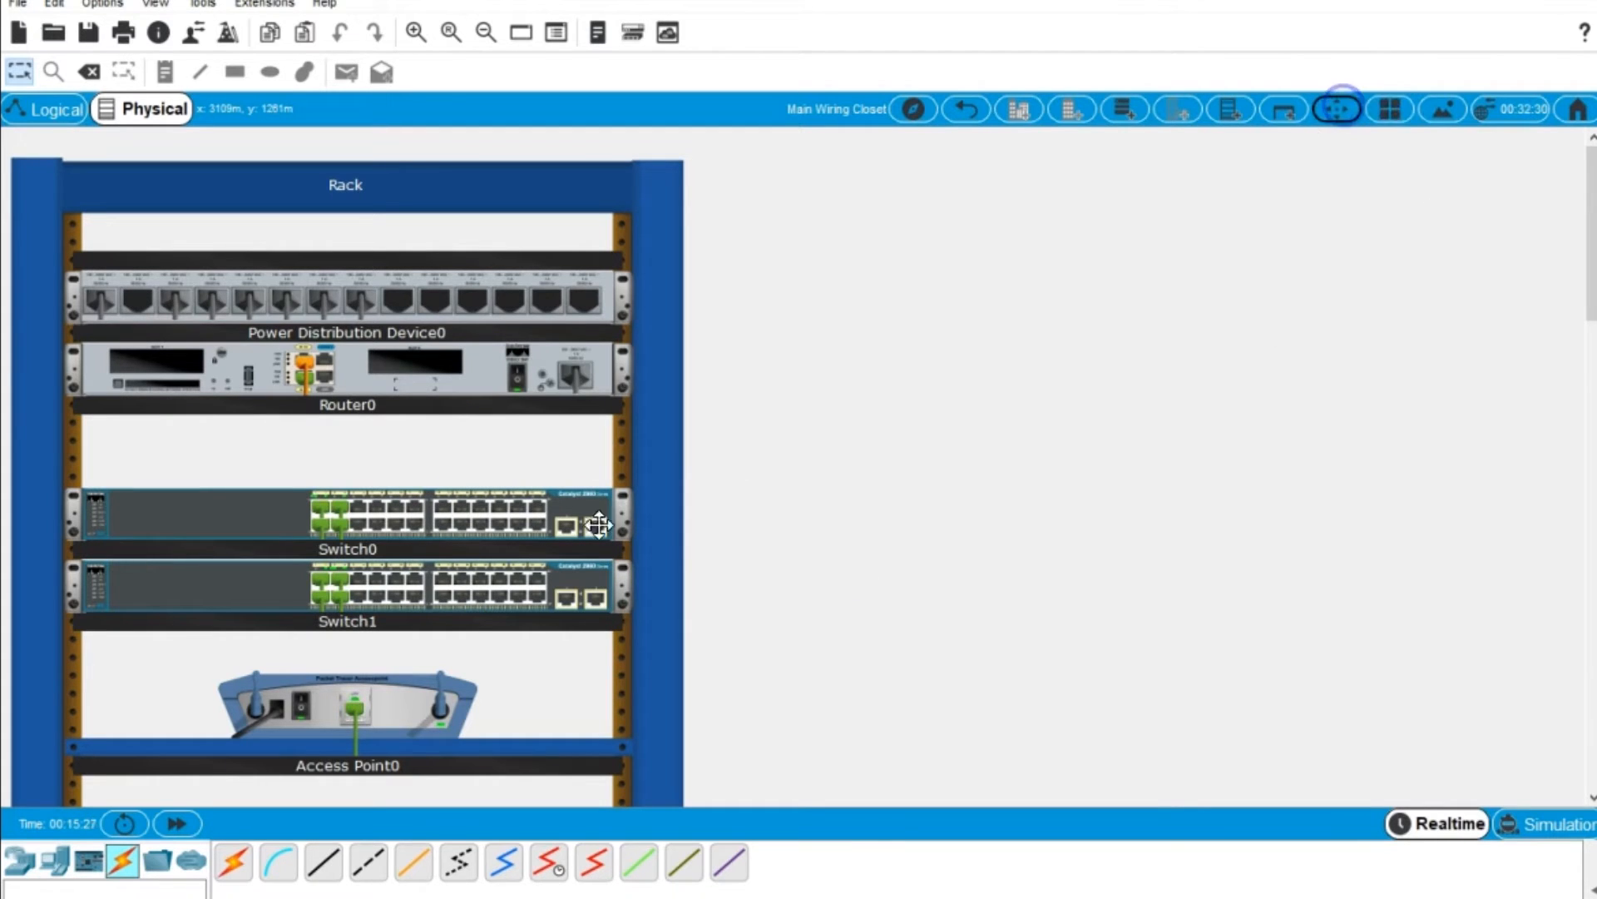
left_click(494, 580)
left_click(540, 619)
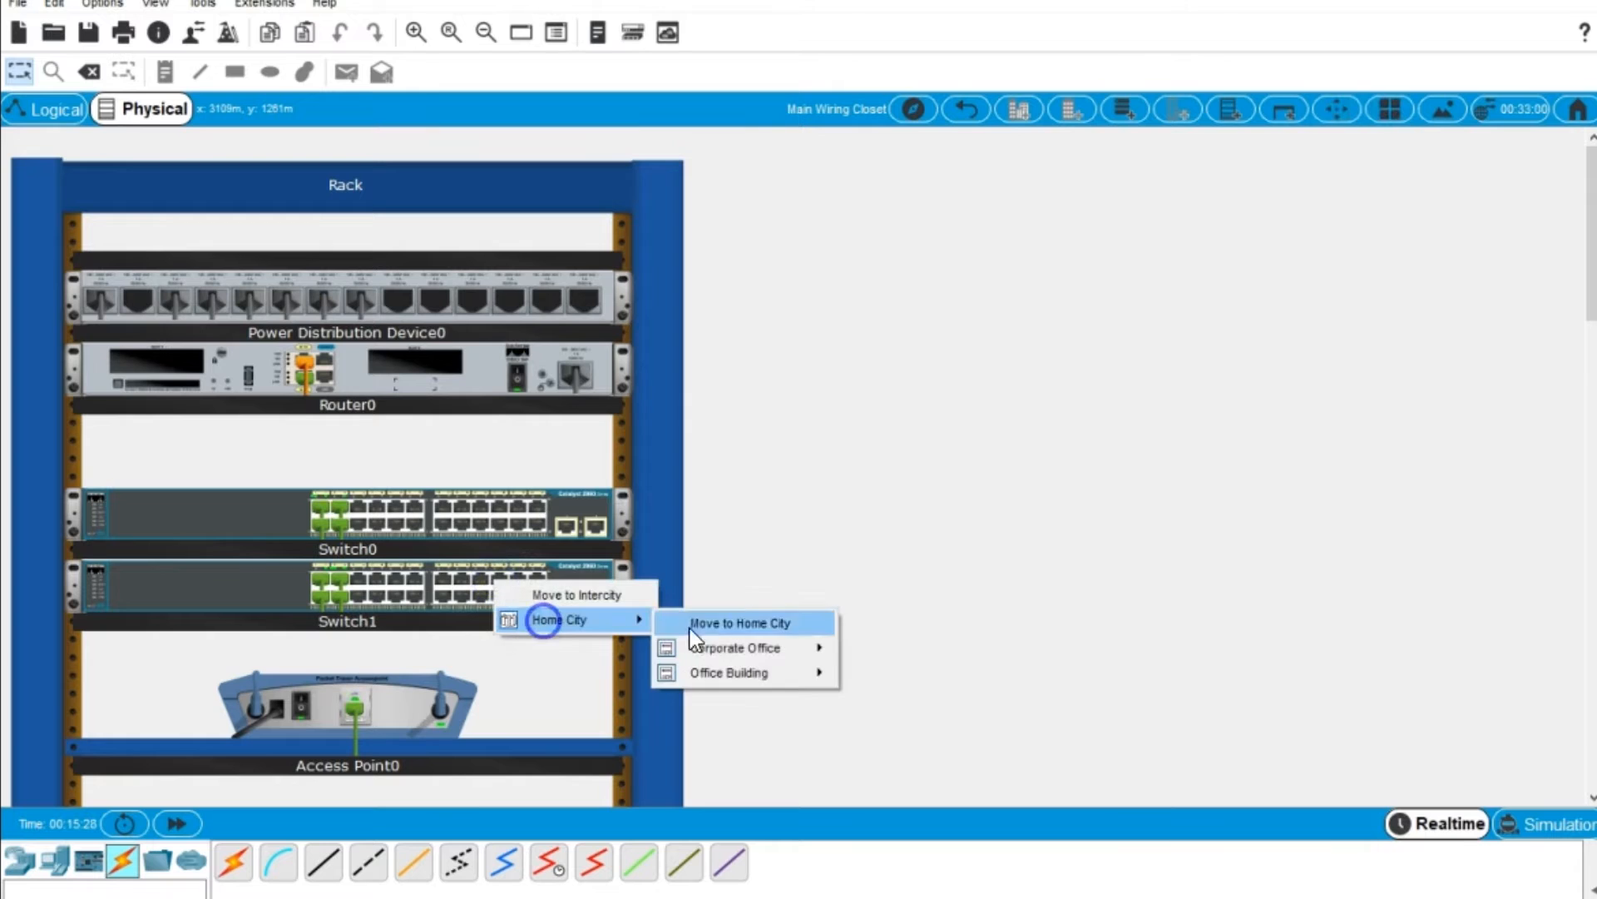
left_click(725, 670)
left_click(845, 700)
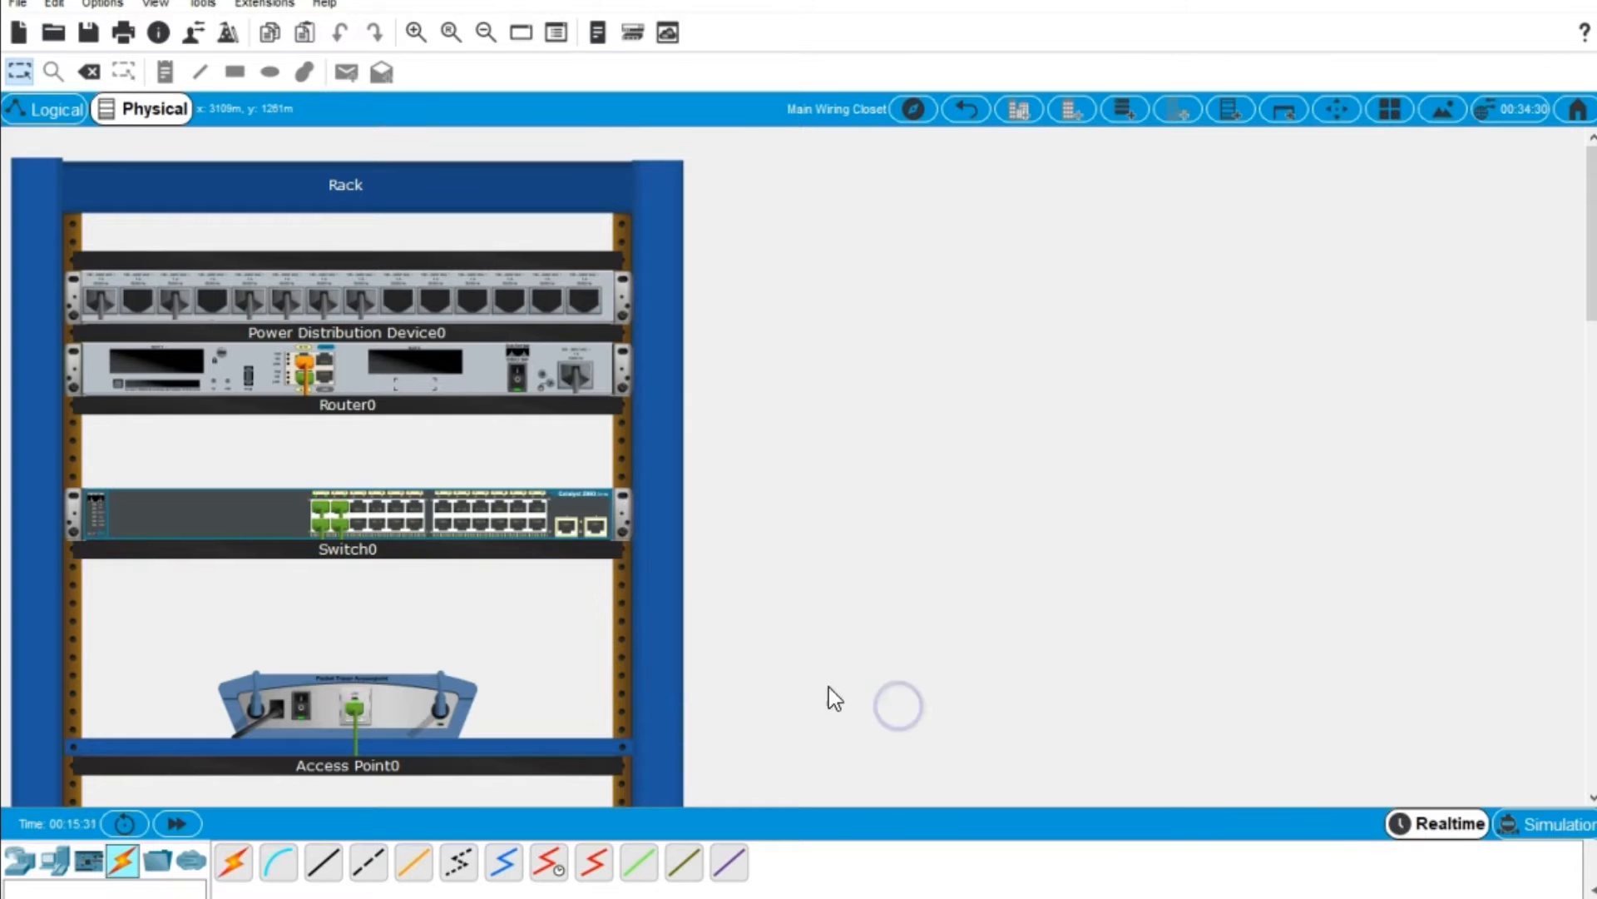
Move Switch0 directly below Router0 in the rack and Access Point0 directly below Switch0.
left_click_drag(384, 505, 400, 429)
left_click_drag(392, 706, 398, 530)
Relocate Access Point1 from the Main Wiring Closet rack to the Office Building's wiring closet.
scroll(446, 662, "down", 3)
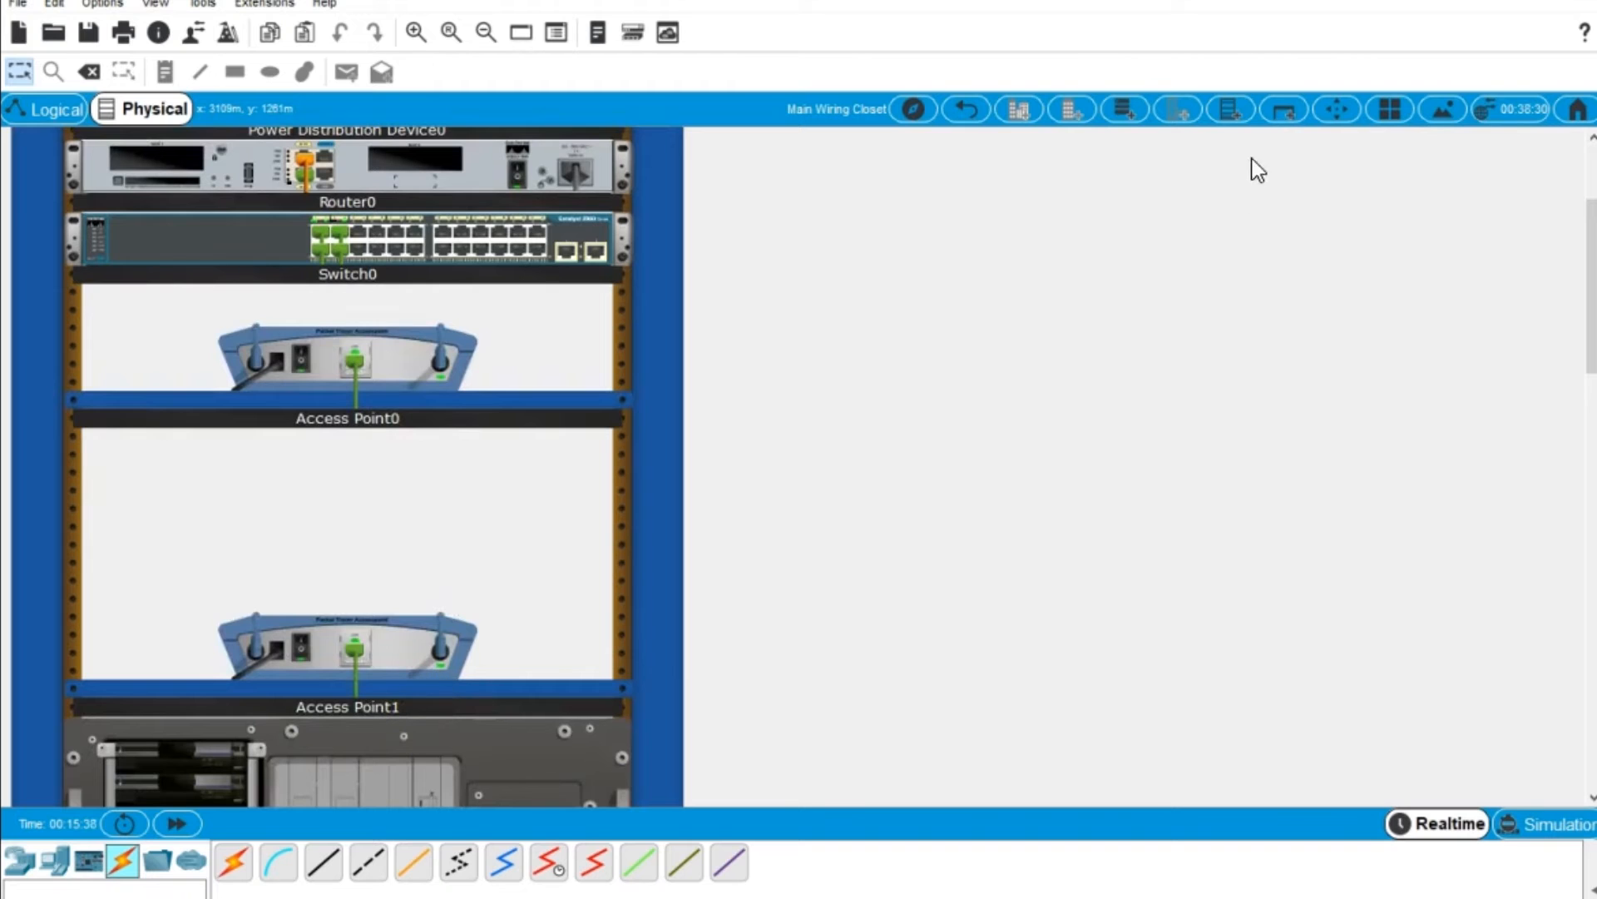
left_click(1336, 110)
left_click_drag(392, 666, 392, 666)
left_click(463, 706)
left_click(535, 705)
left_click(634, 758)
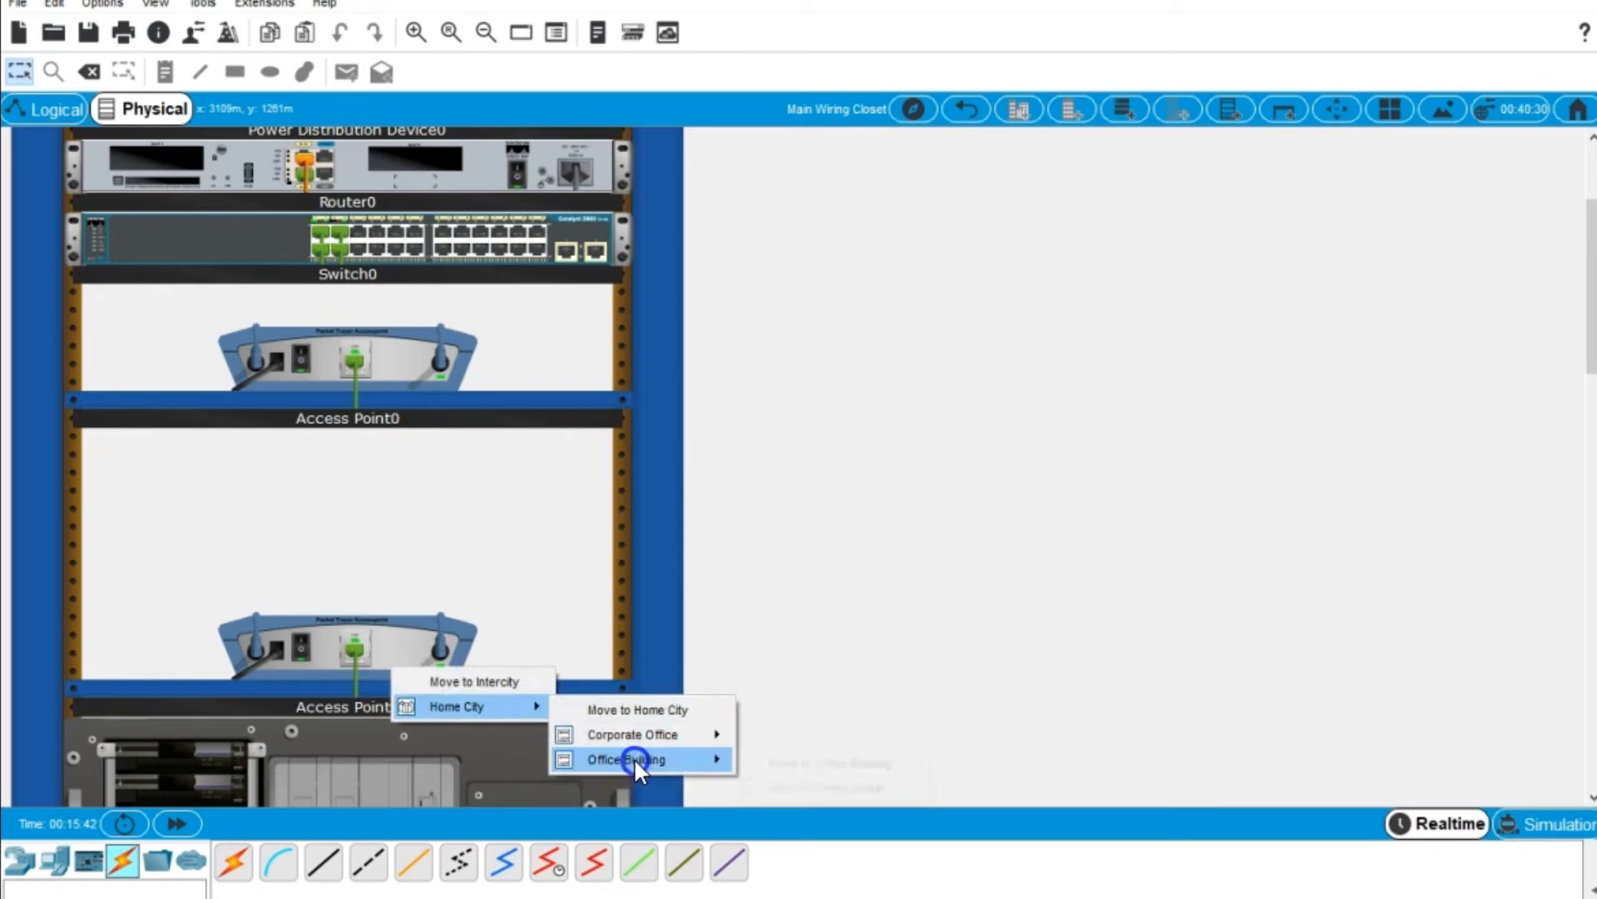
left_click(807, 788)
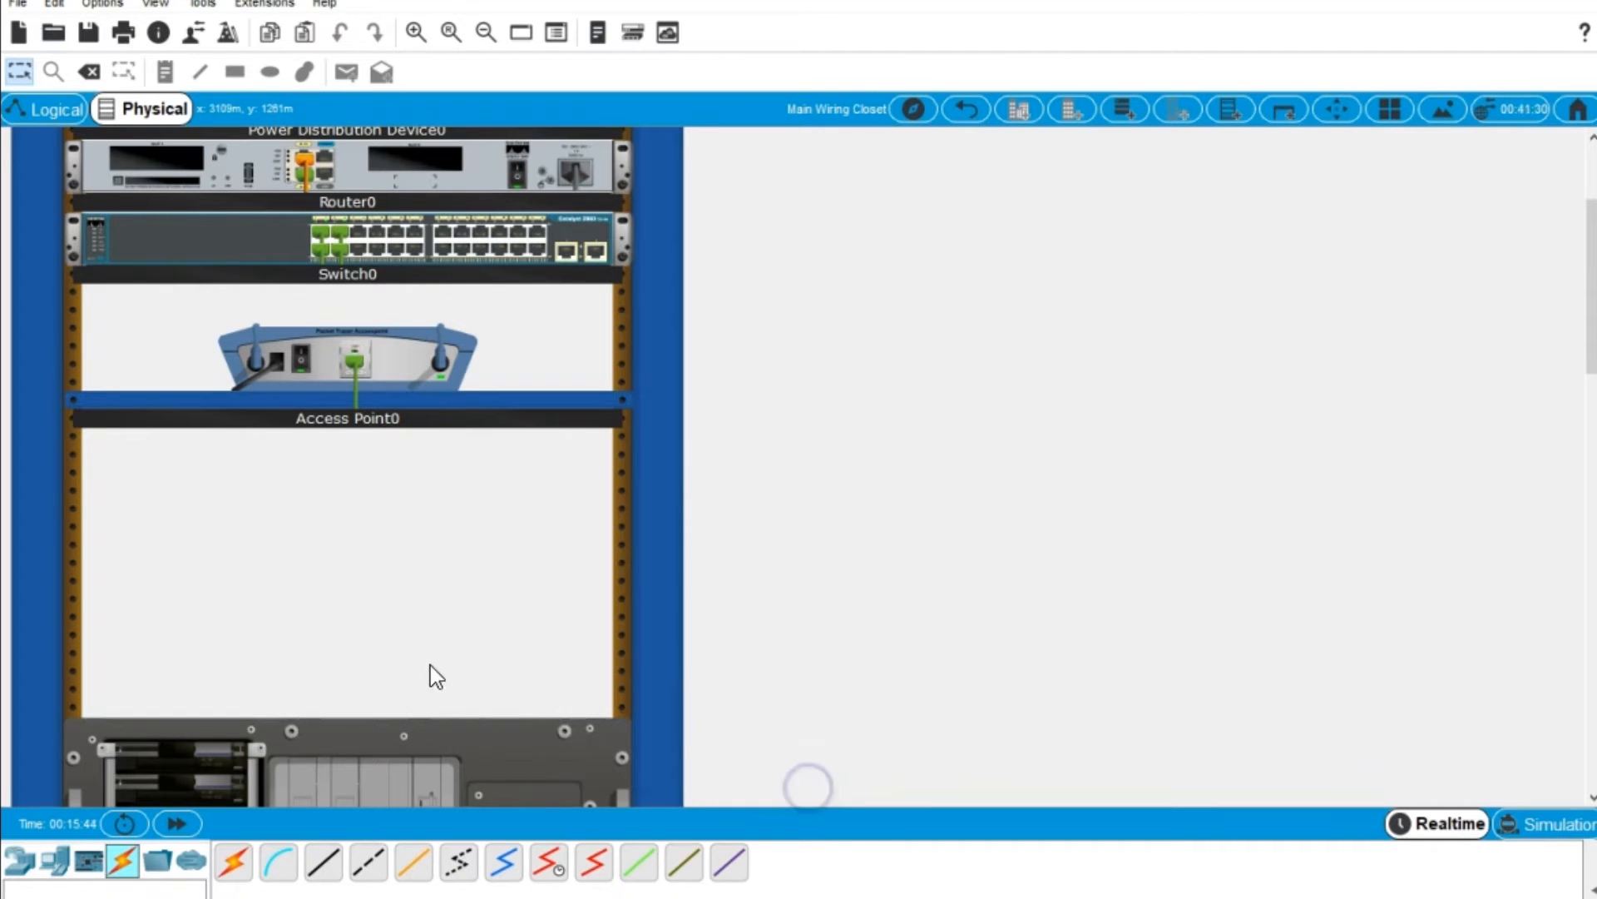
Move Server0 up in the rack so it sits below Access Point0.
scroll(441, 657, "down", 3)
scroll(467, 317, "down", 3)
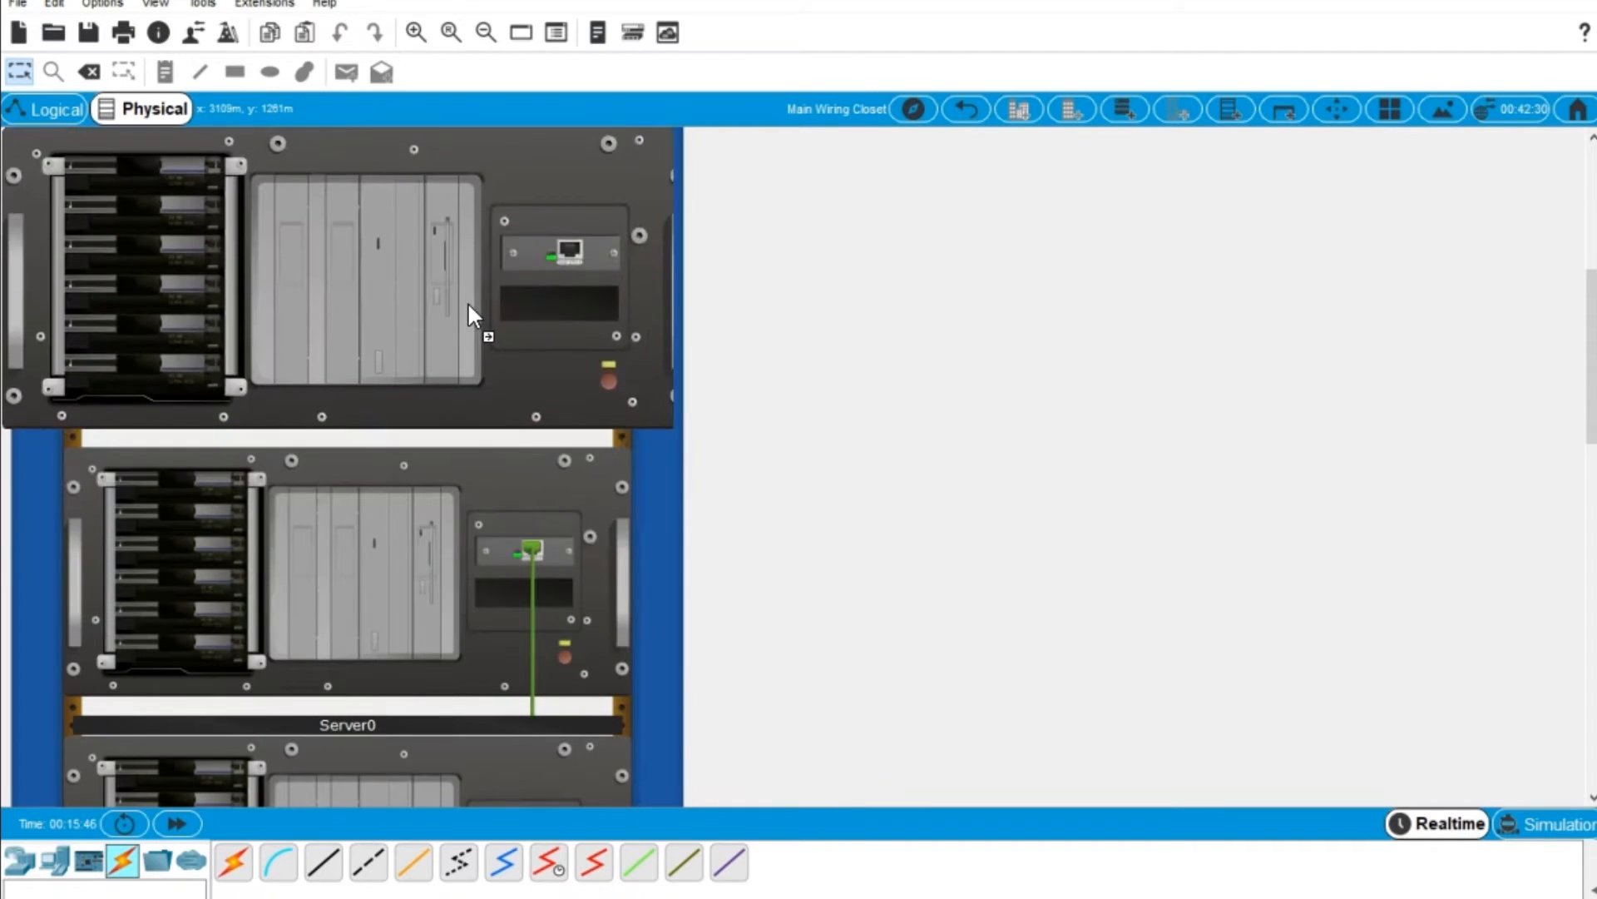
Relocate the second server, the one below Server0, from the rack to the Office Building's wiring closet.
scroll(416, 632, "down", 2)
left_click(1337, 109)
left_click(326, 677)
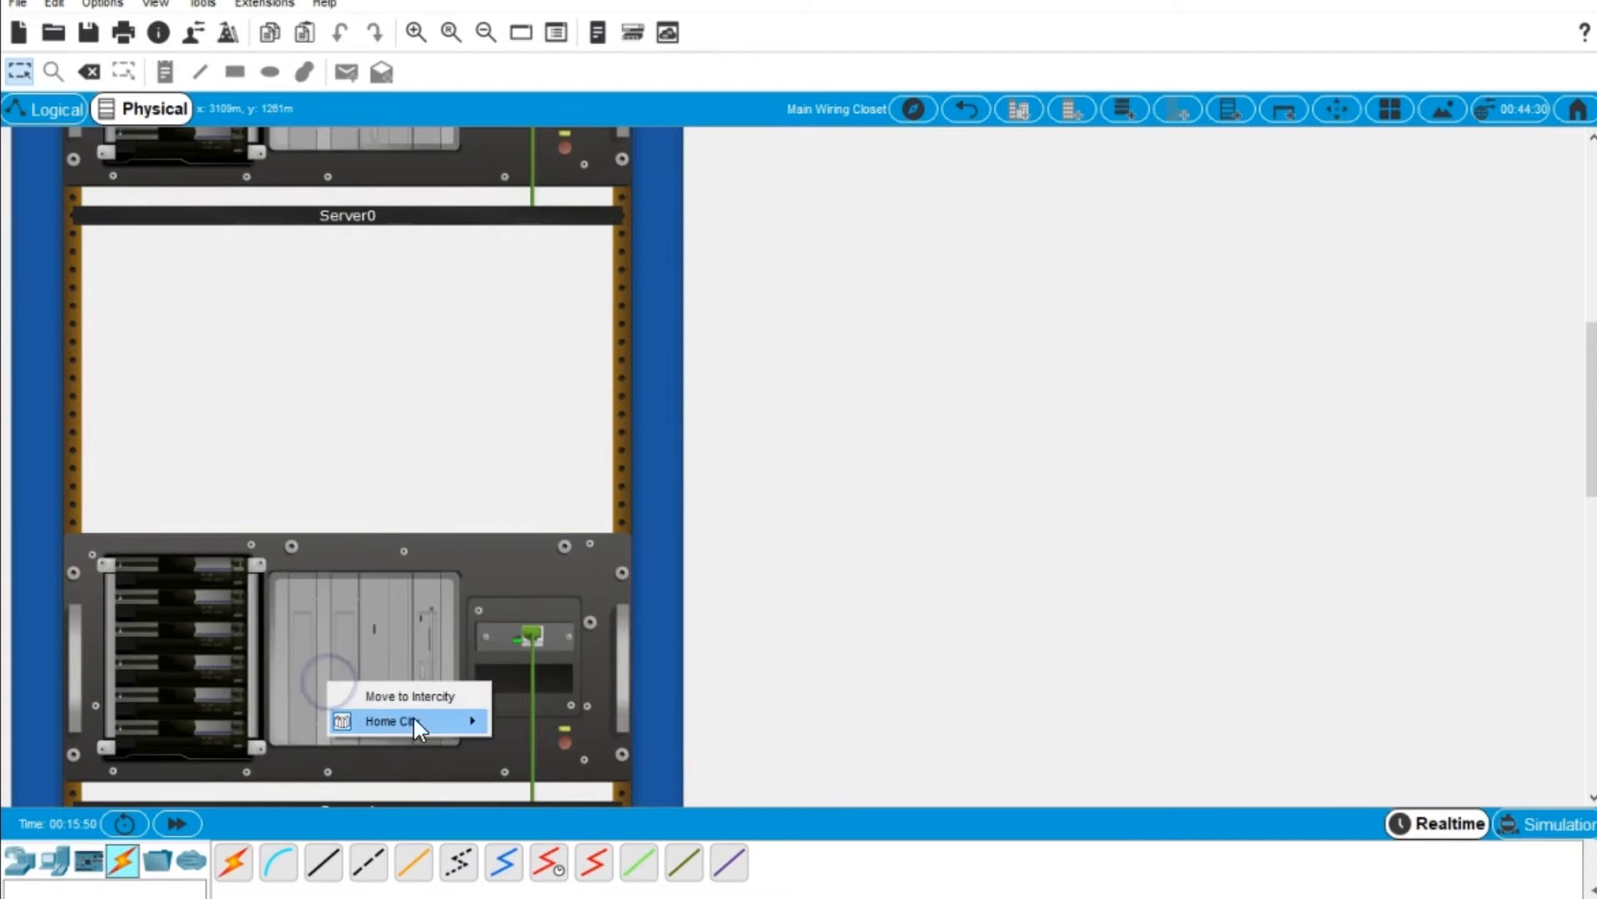
mouse_move(412, 718)
mouse_move(581, 773)
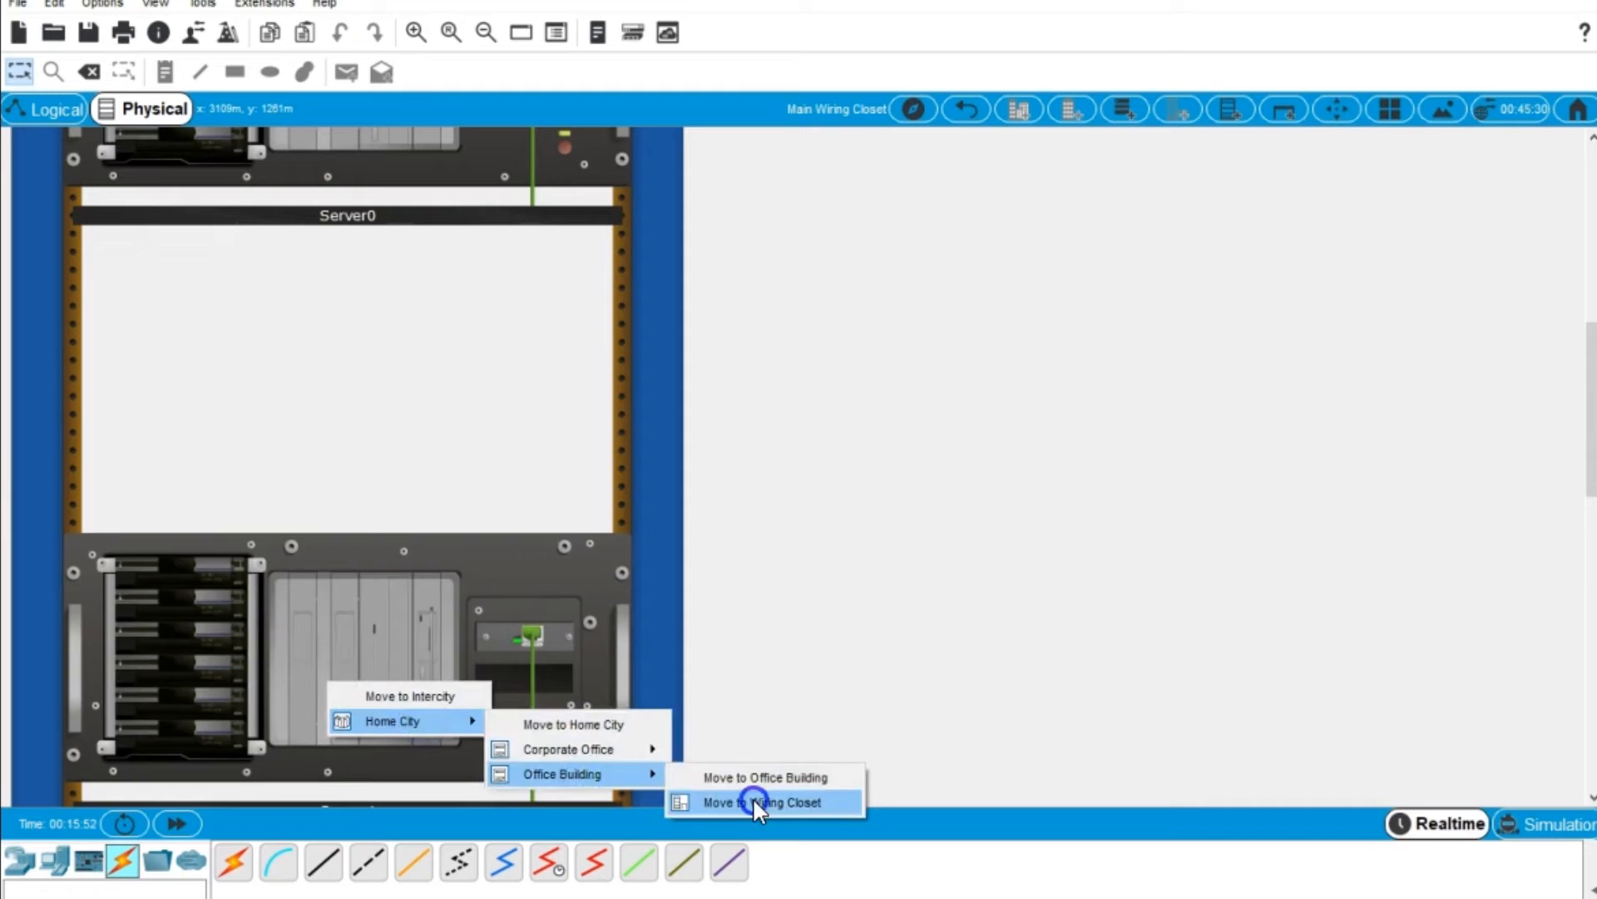
left_click(752, 797)
Check the remaining Main Wiring Closet rack and the Corporate Office layout, and return to the Home City map.
scroll(353, 635, "down", 3)
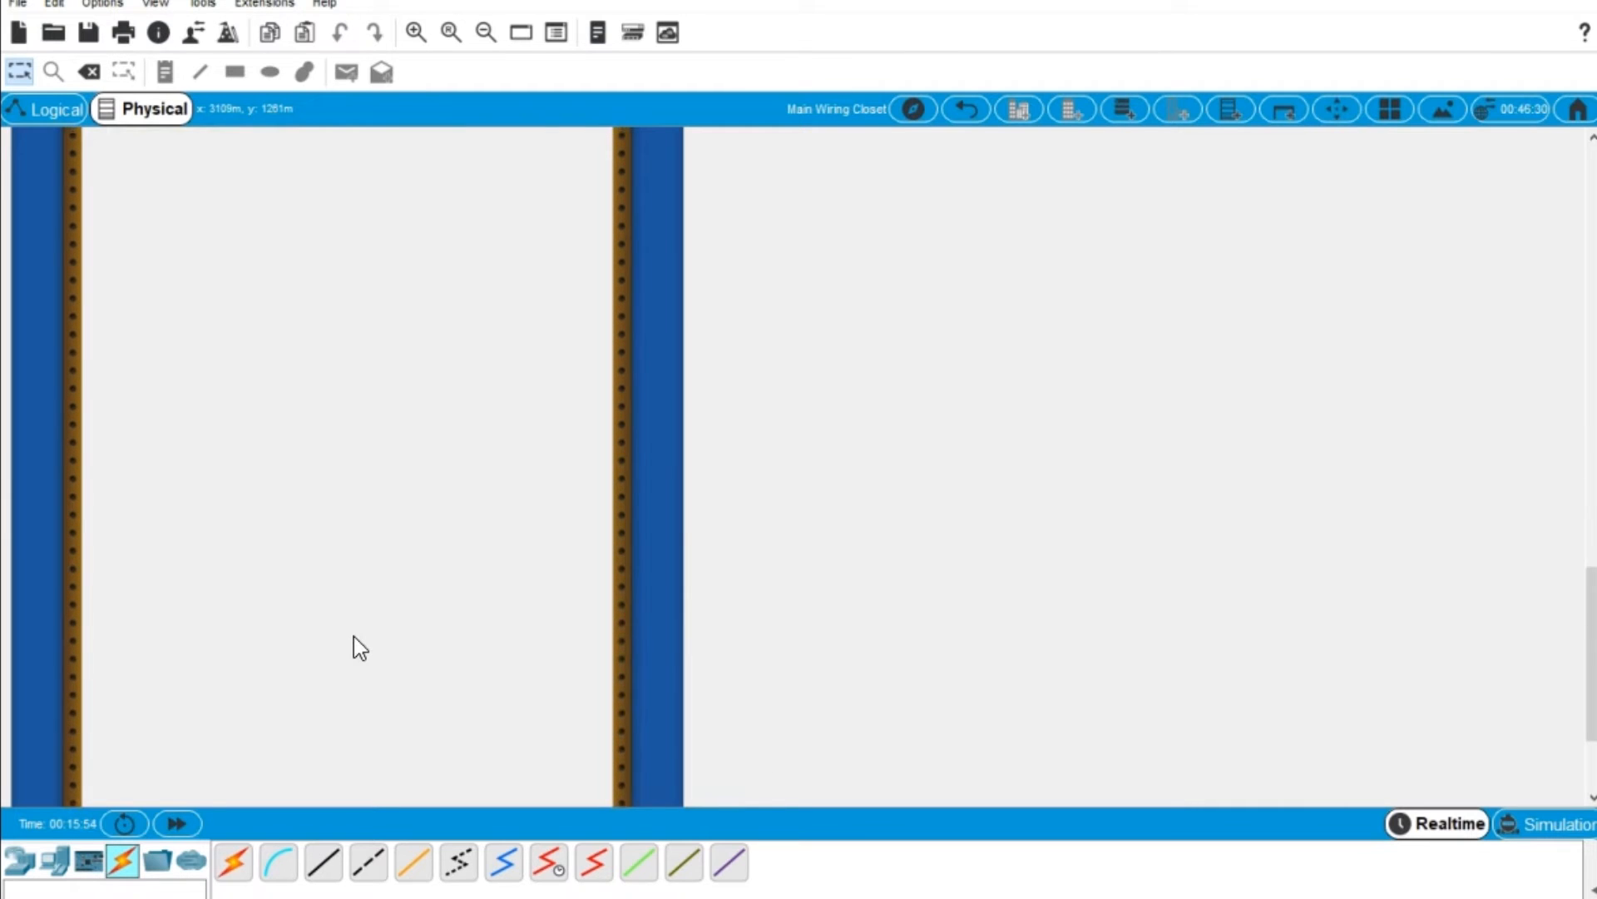
scroll(386, 631, "up", 6)
scroll(384, 629, "up", 5)
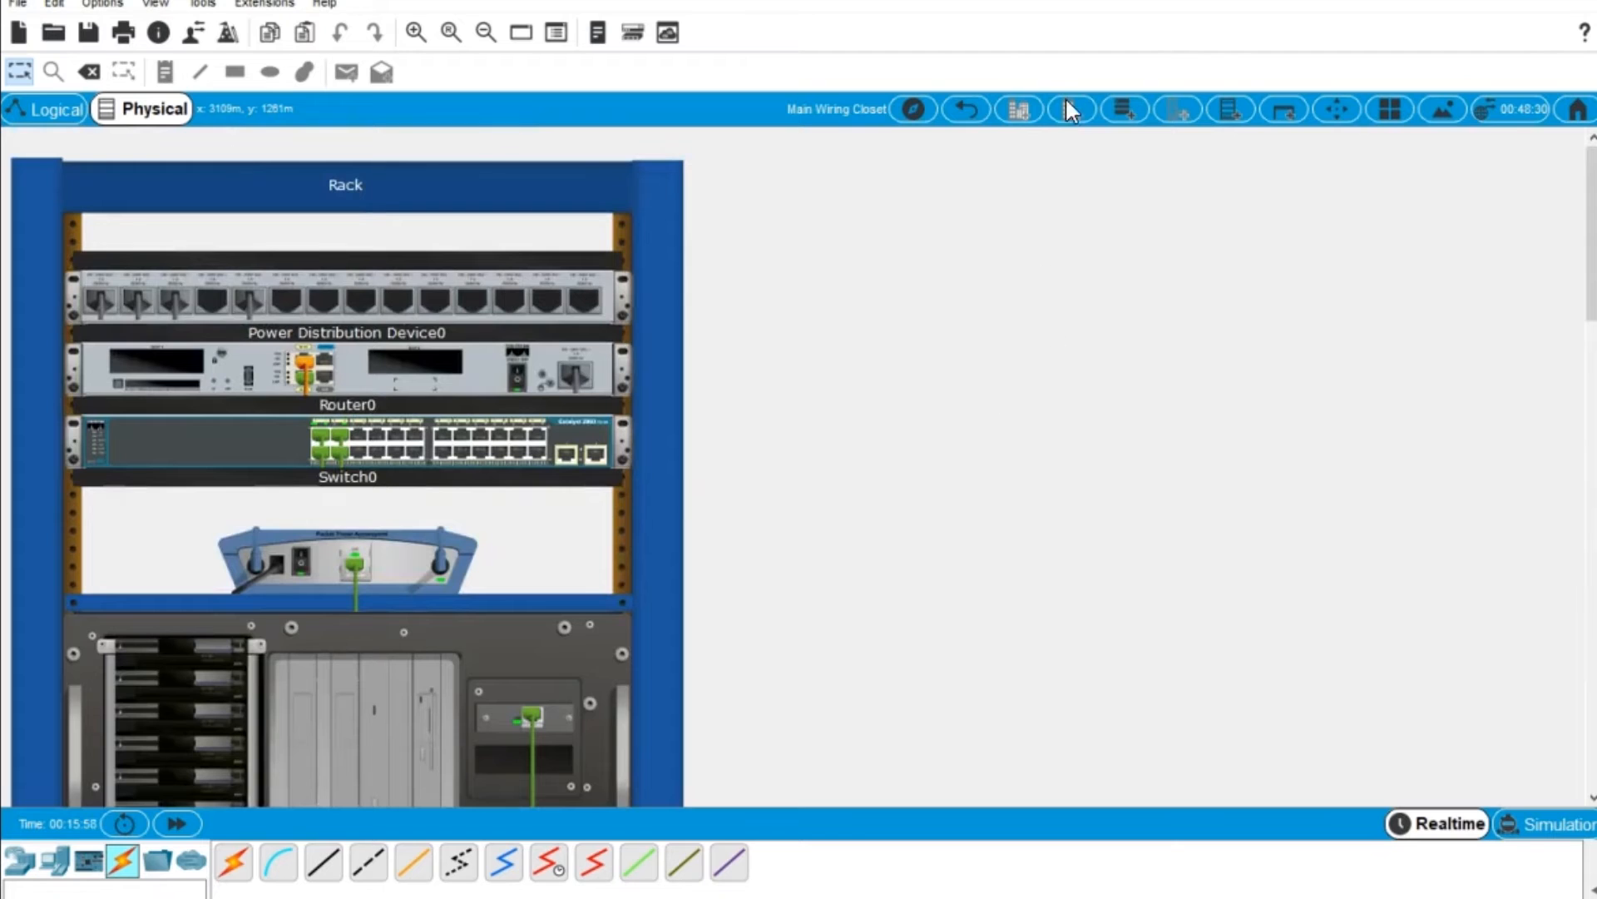
left_click(965, 109)
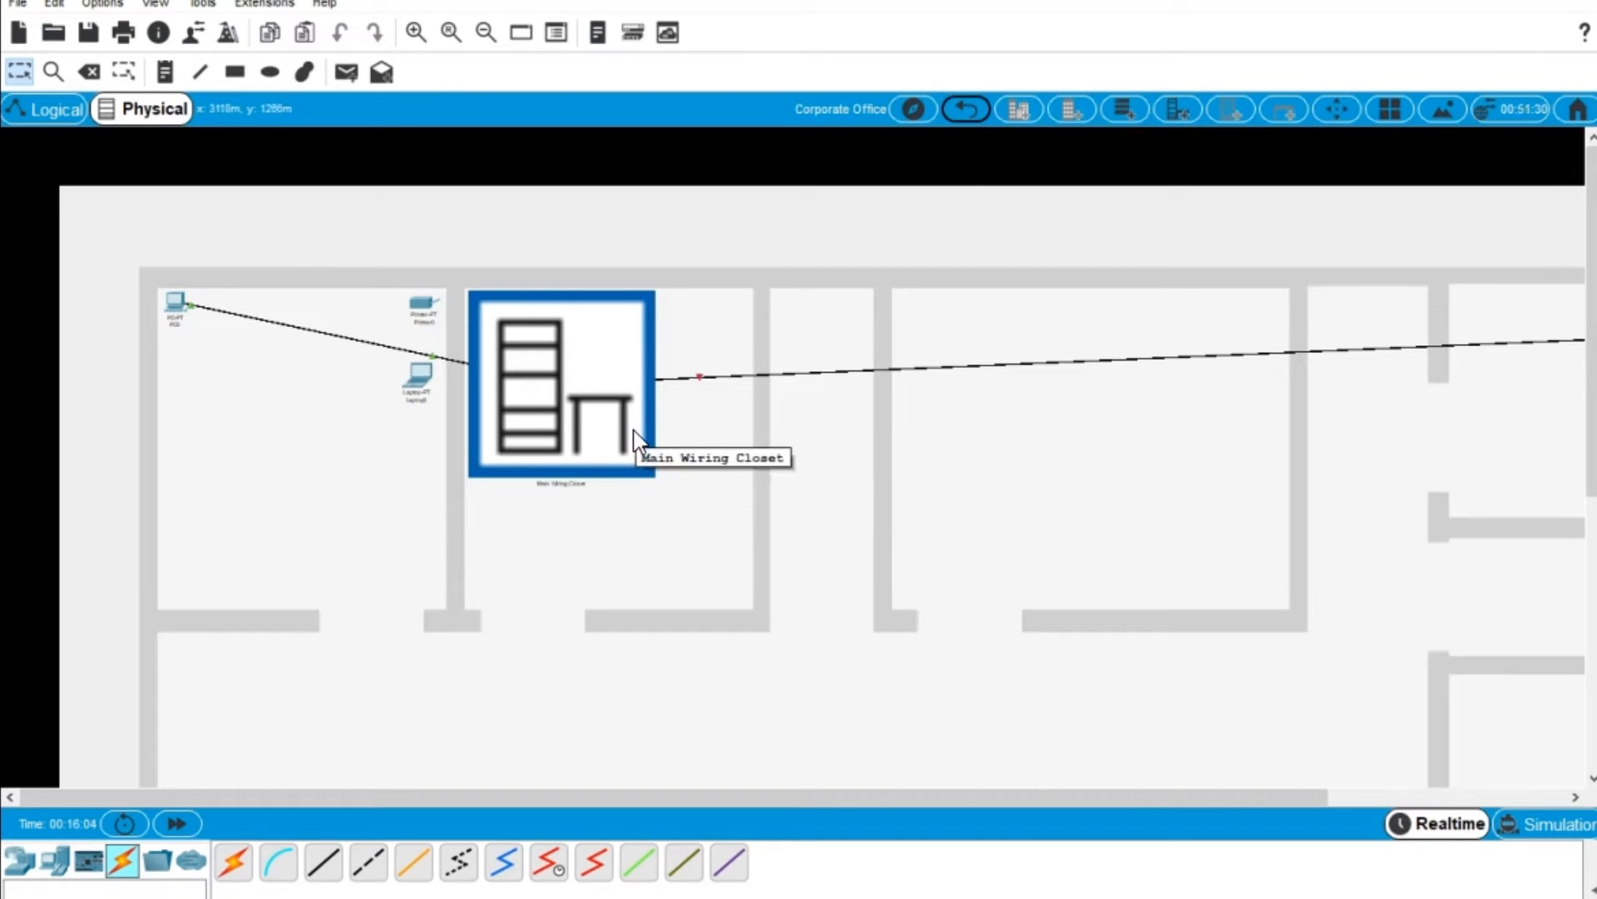
mouse_move(722, 390)
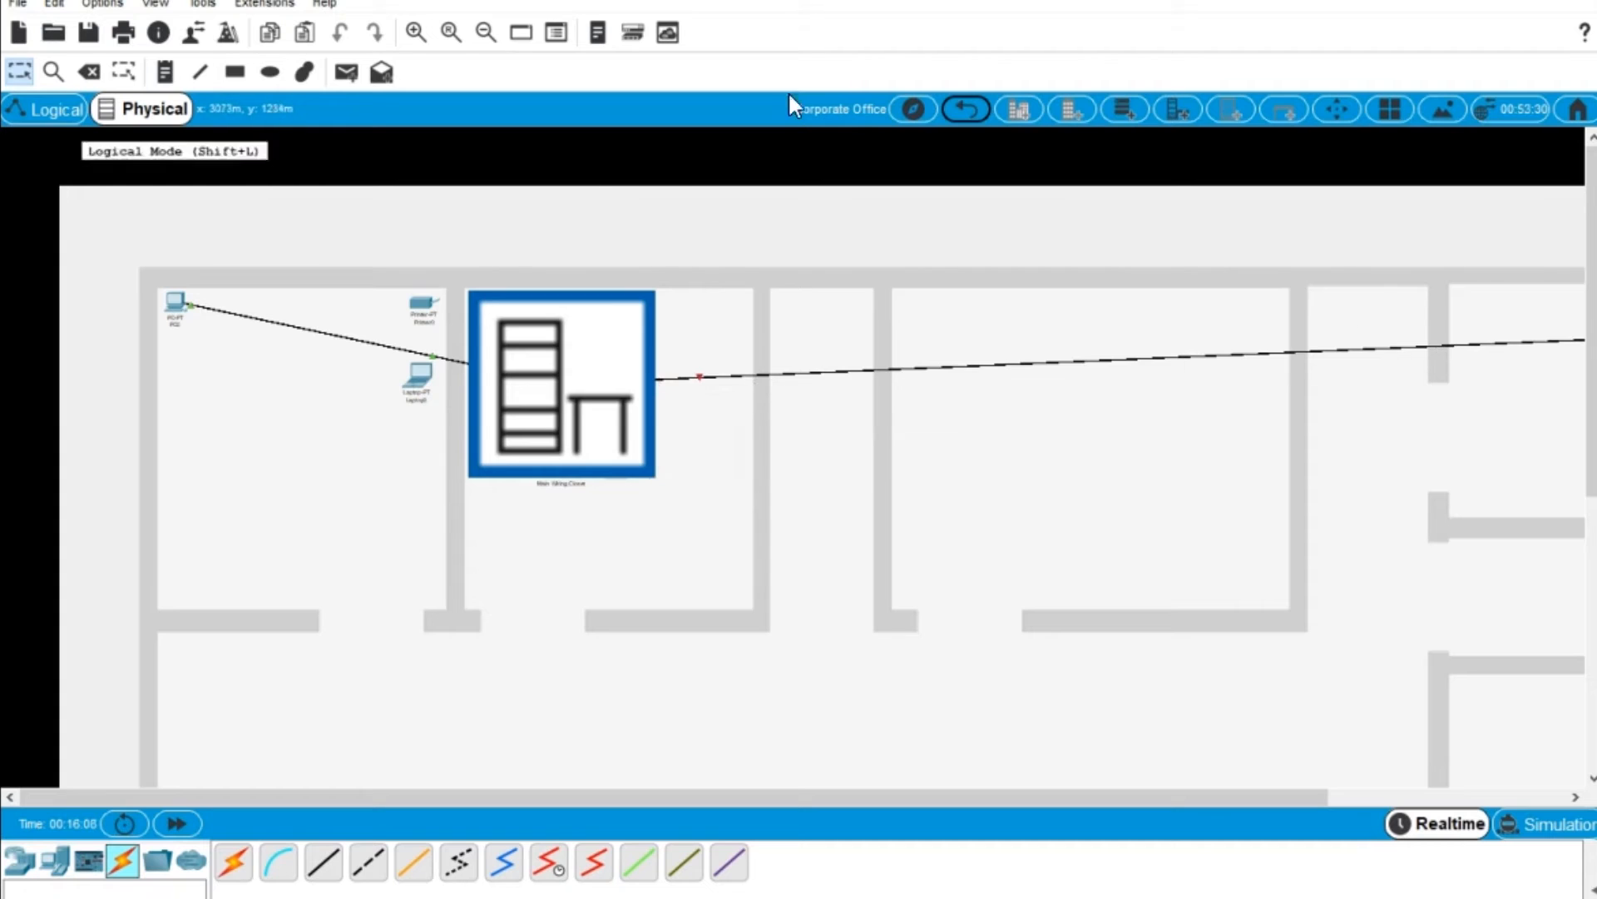
left_click(965, 110)
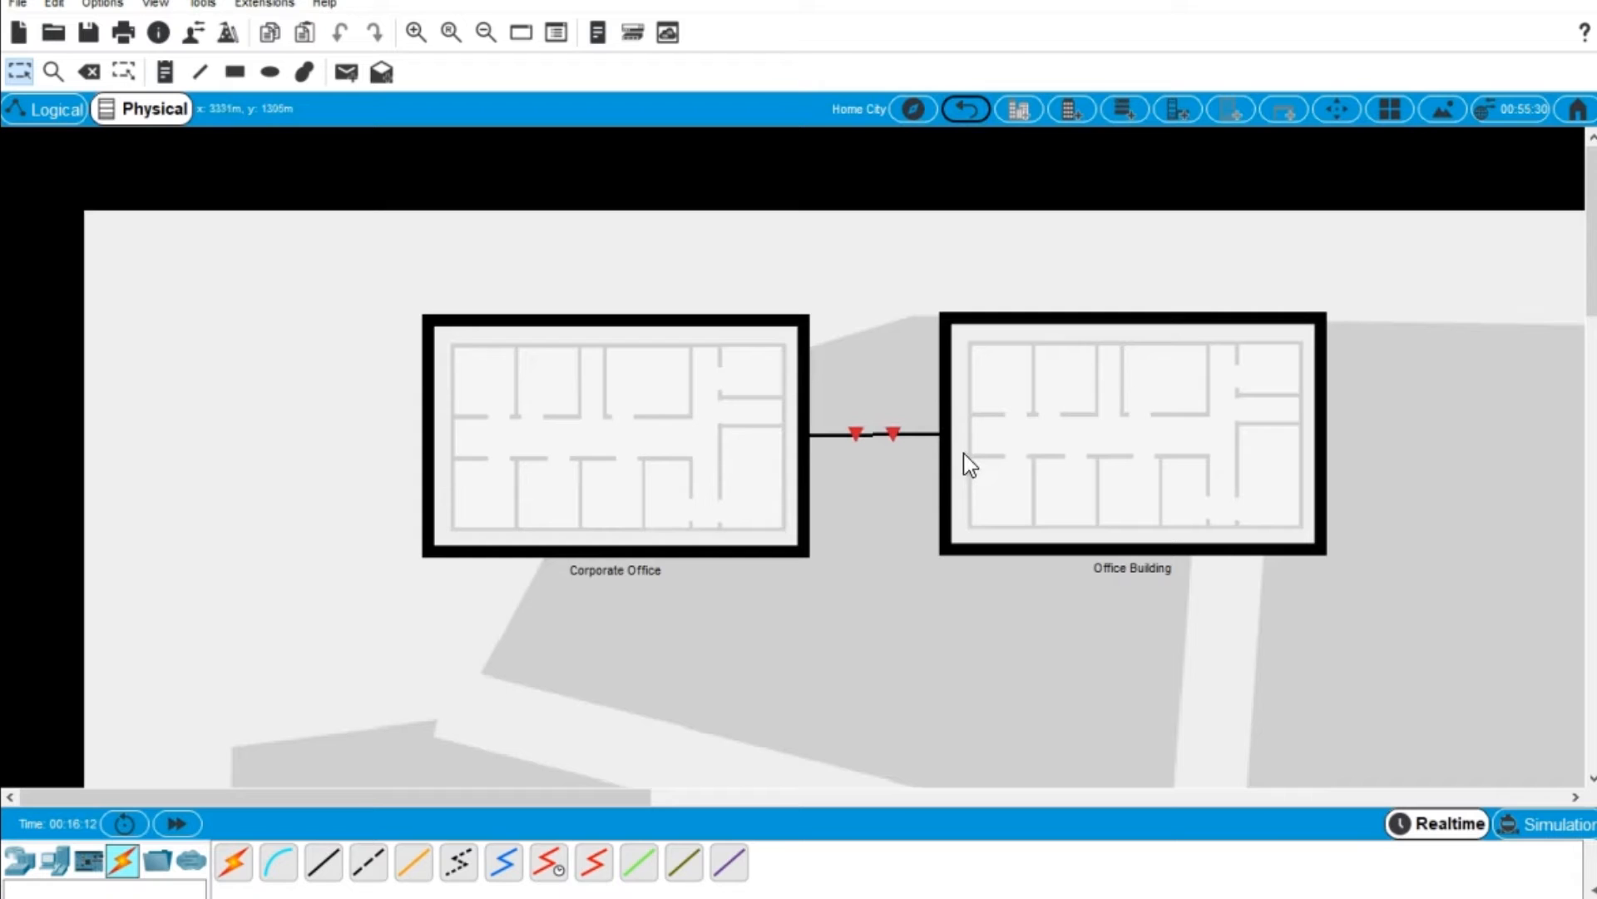
In the Office Building, move the wiring closet into the wide upper-row room and PC1 into the upper row's second room.
left_click(1136, 438)
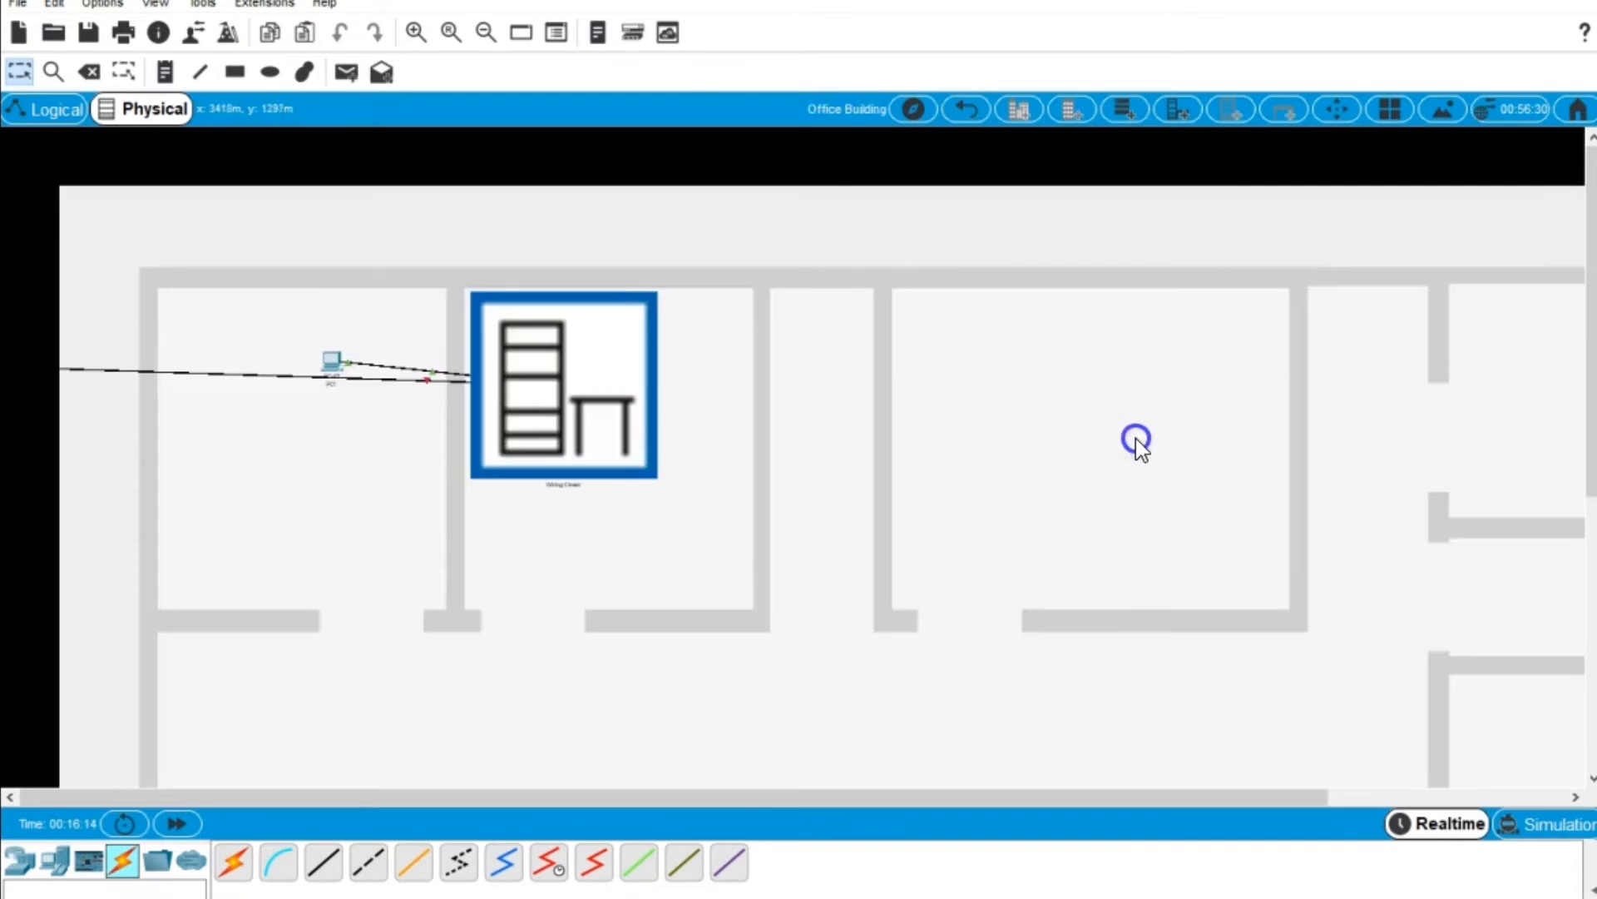
left_click_drag(589, 416, 1016, 420)
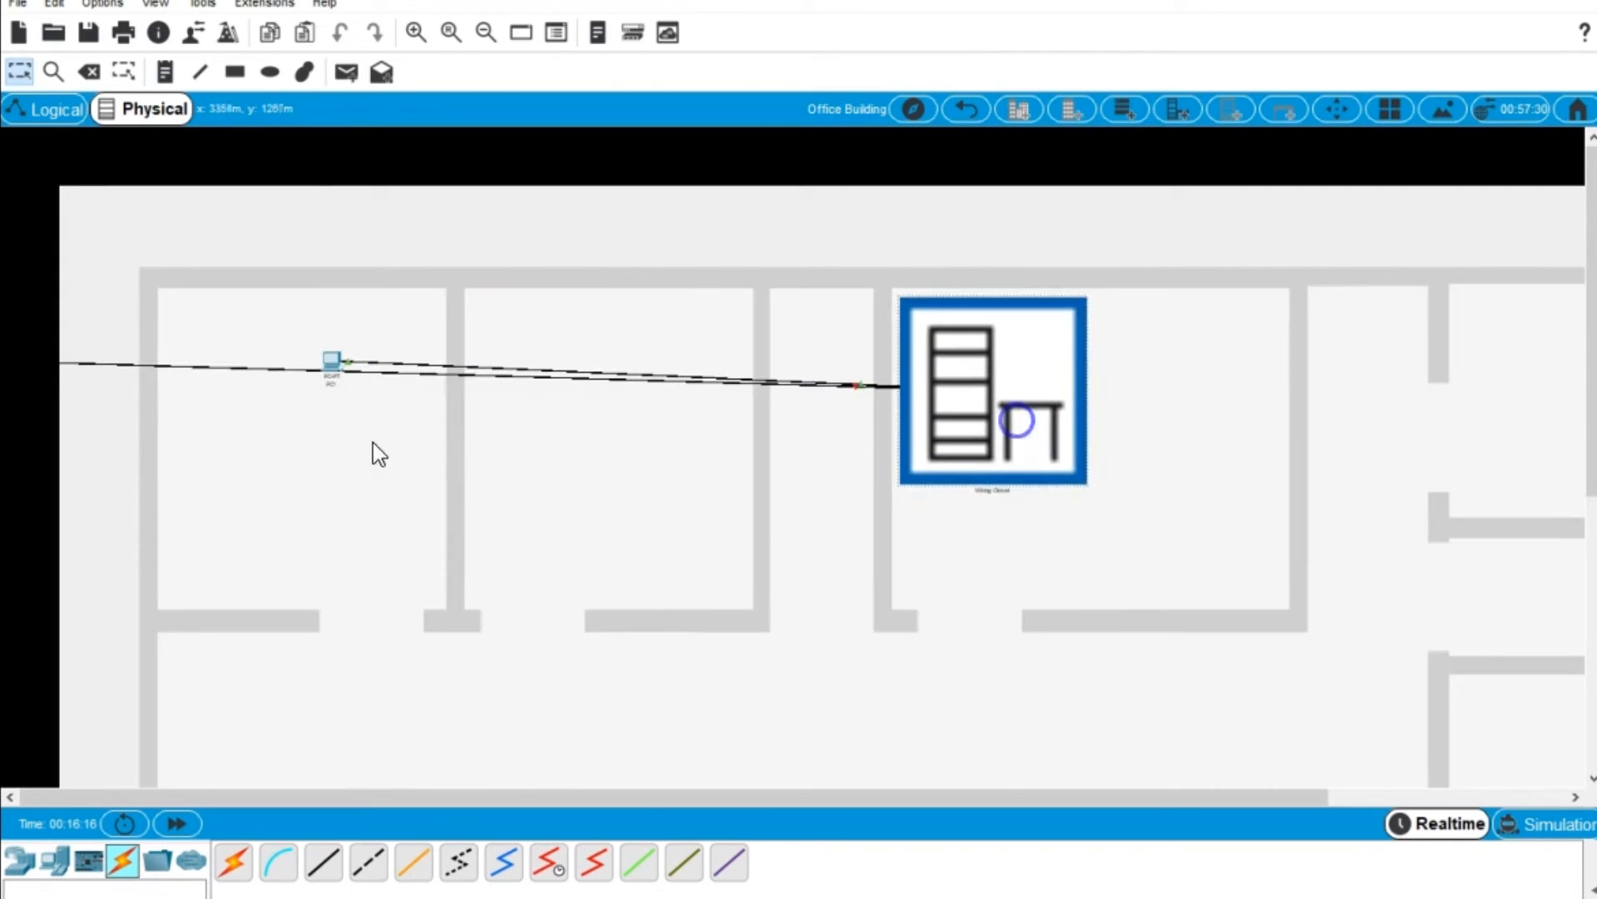
left_click_drag(329, 358, 749, 304)
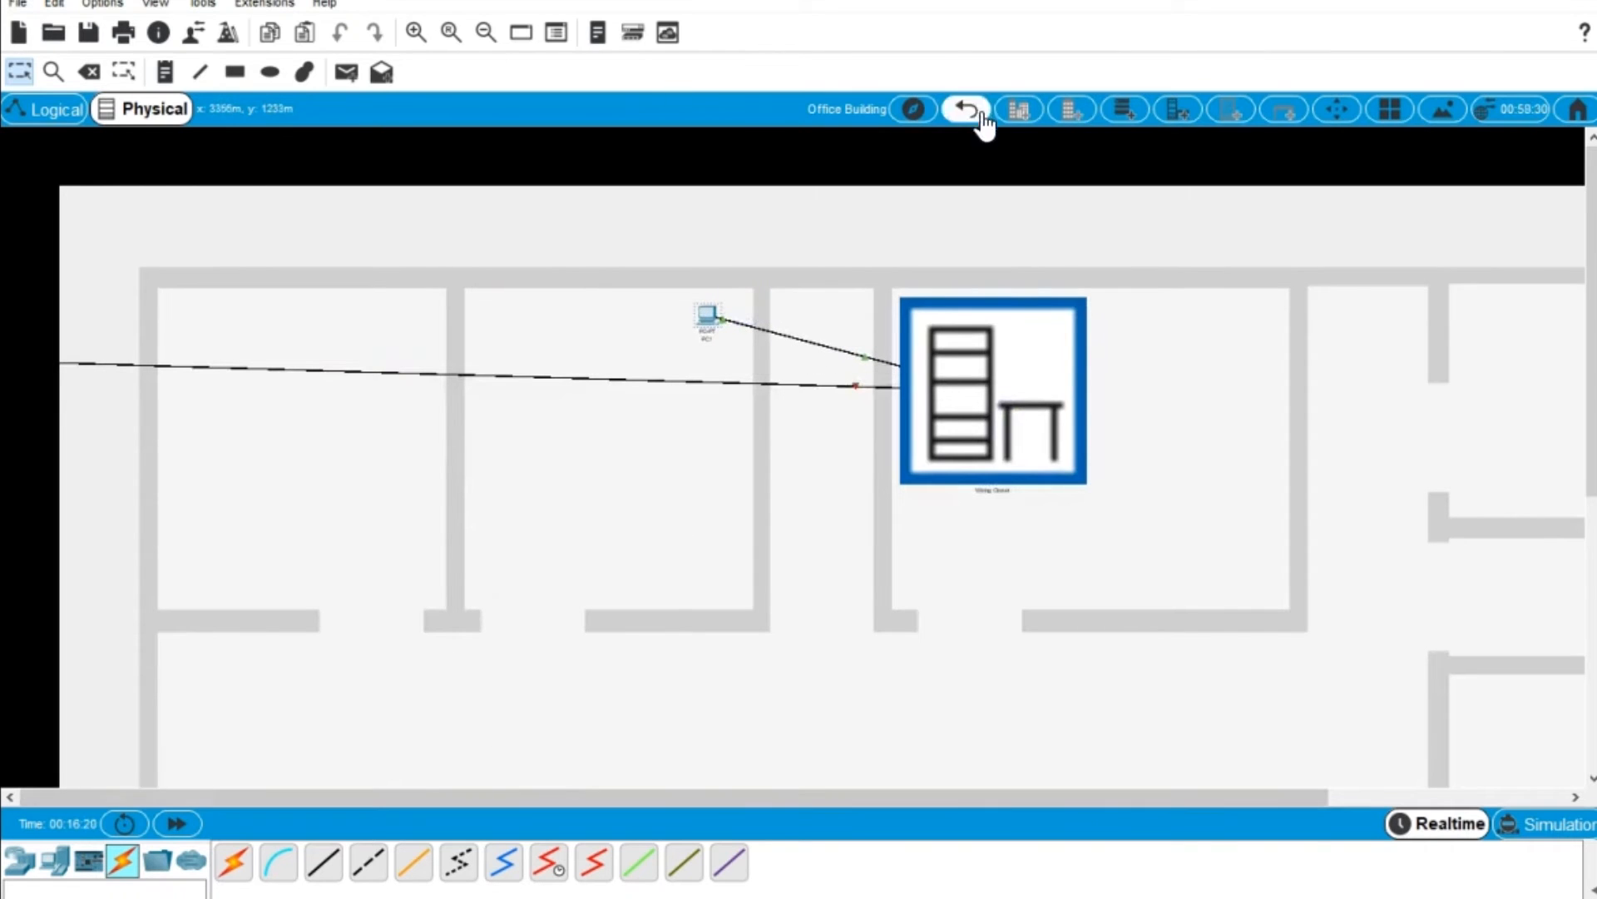
Examine the full Office Building floor plan and the placement of both connected buildings on the Home City map.
left_click(484, 32)
left_click(485, 32)
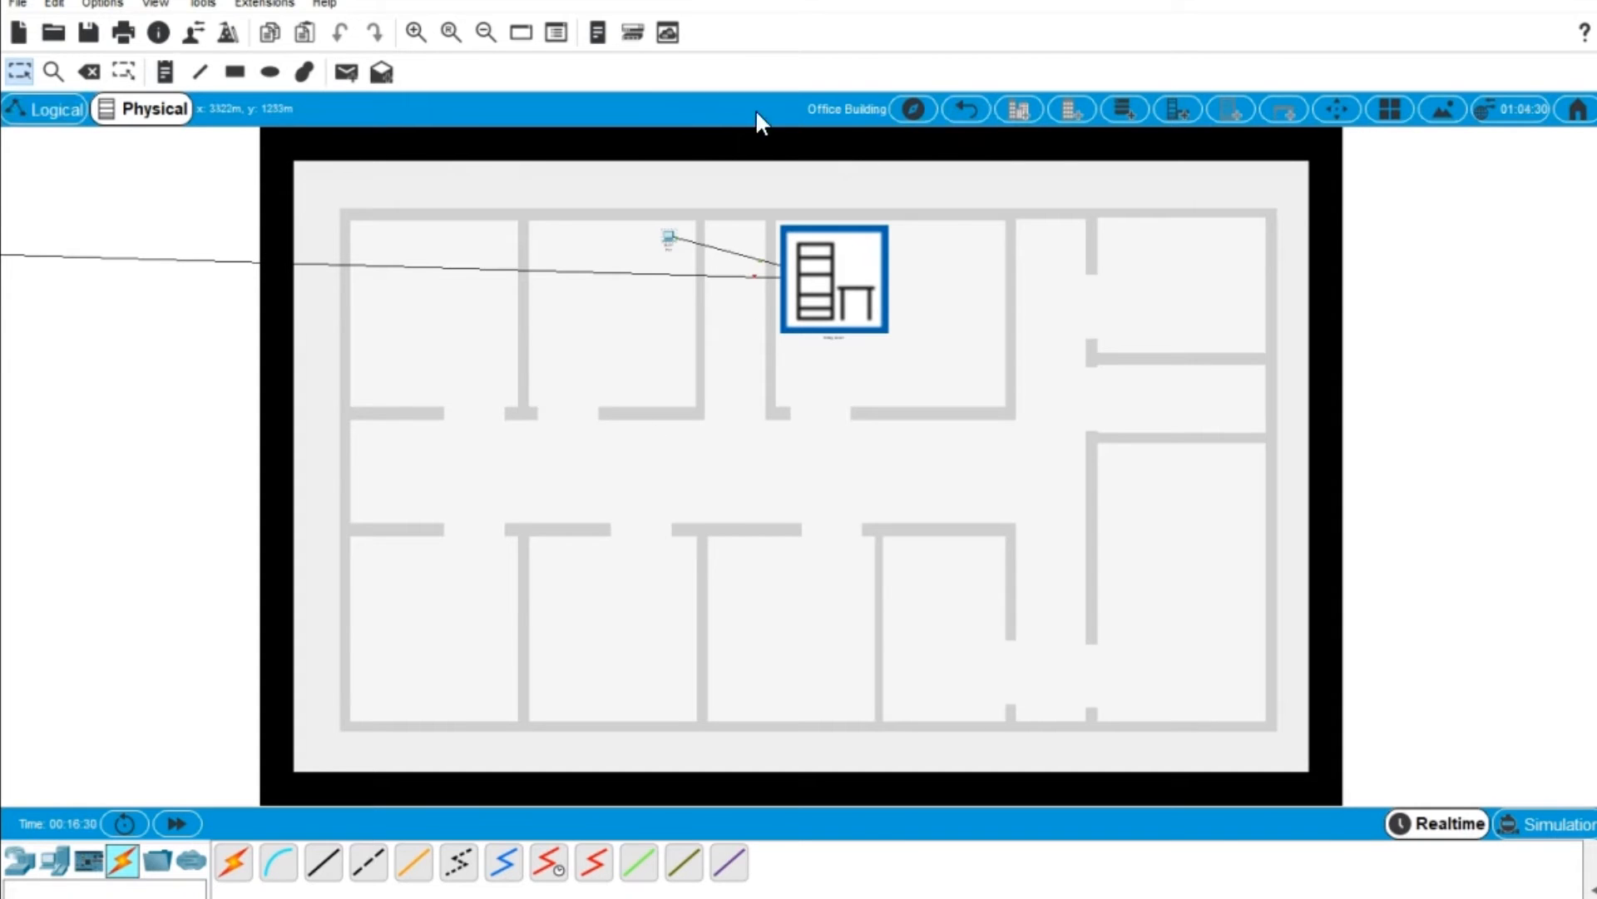
left_click(966, 111)
left_click(484, 35)
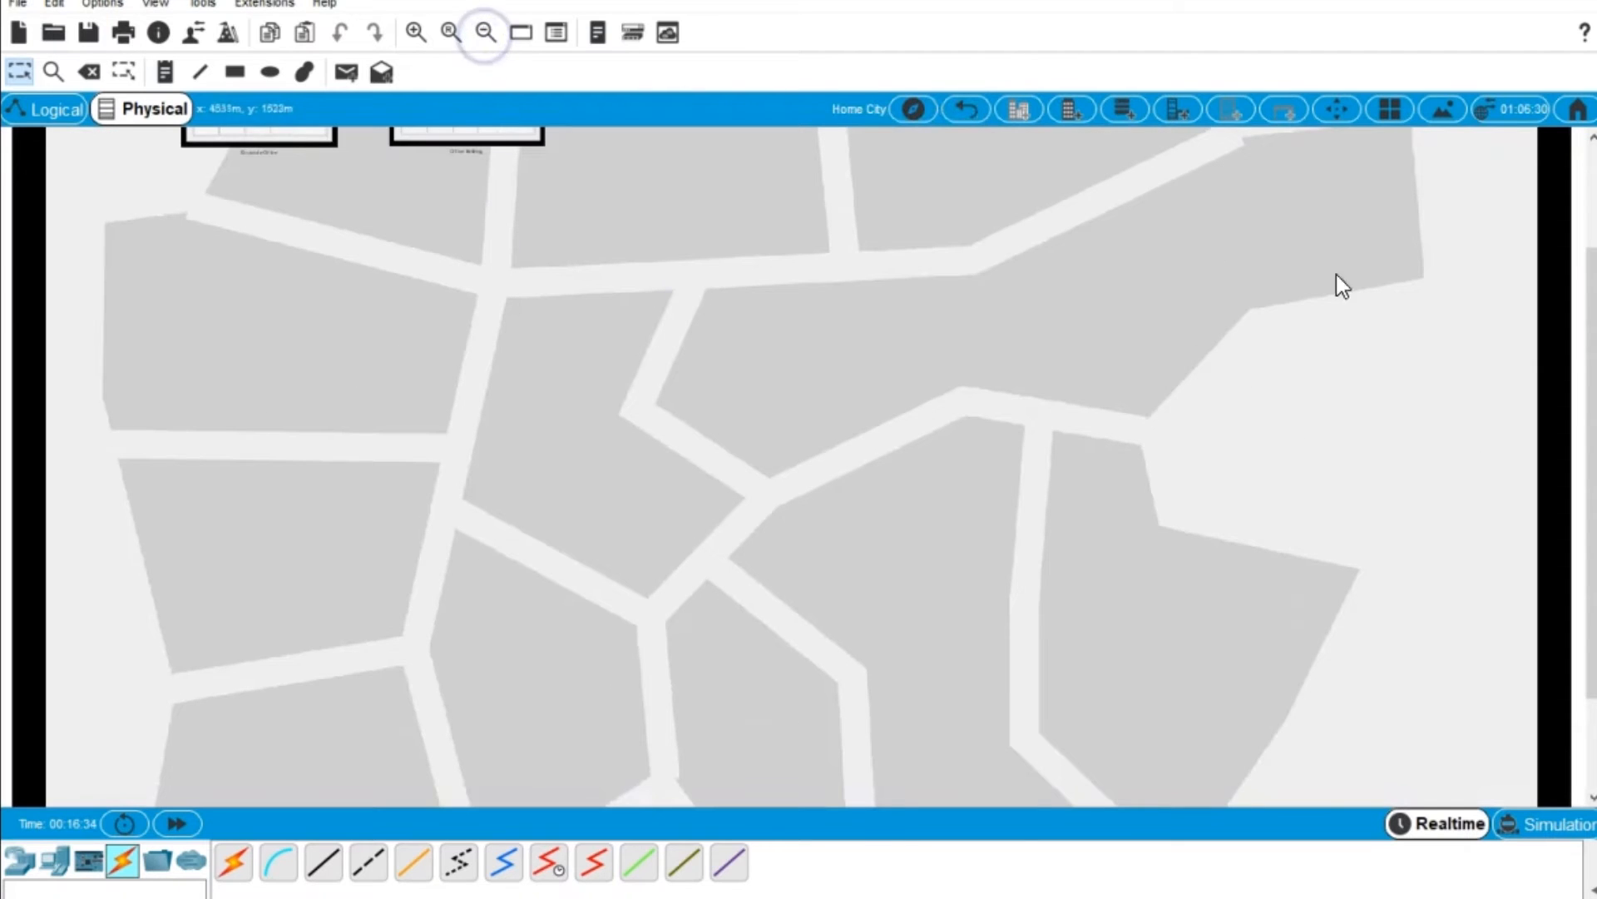
left_click_drag(1589, 350, 637, 243)
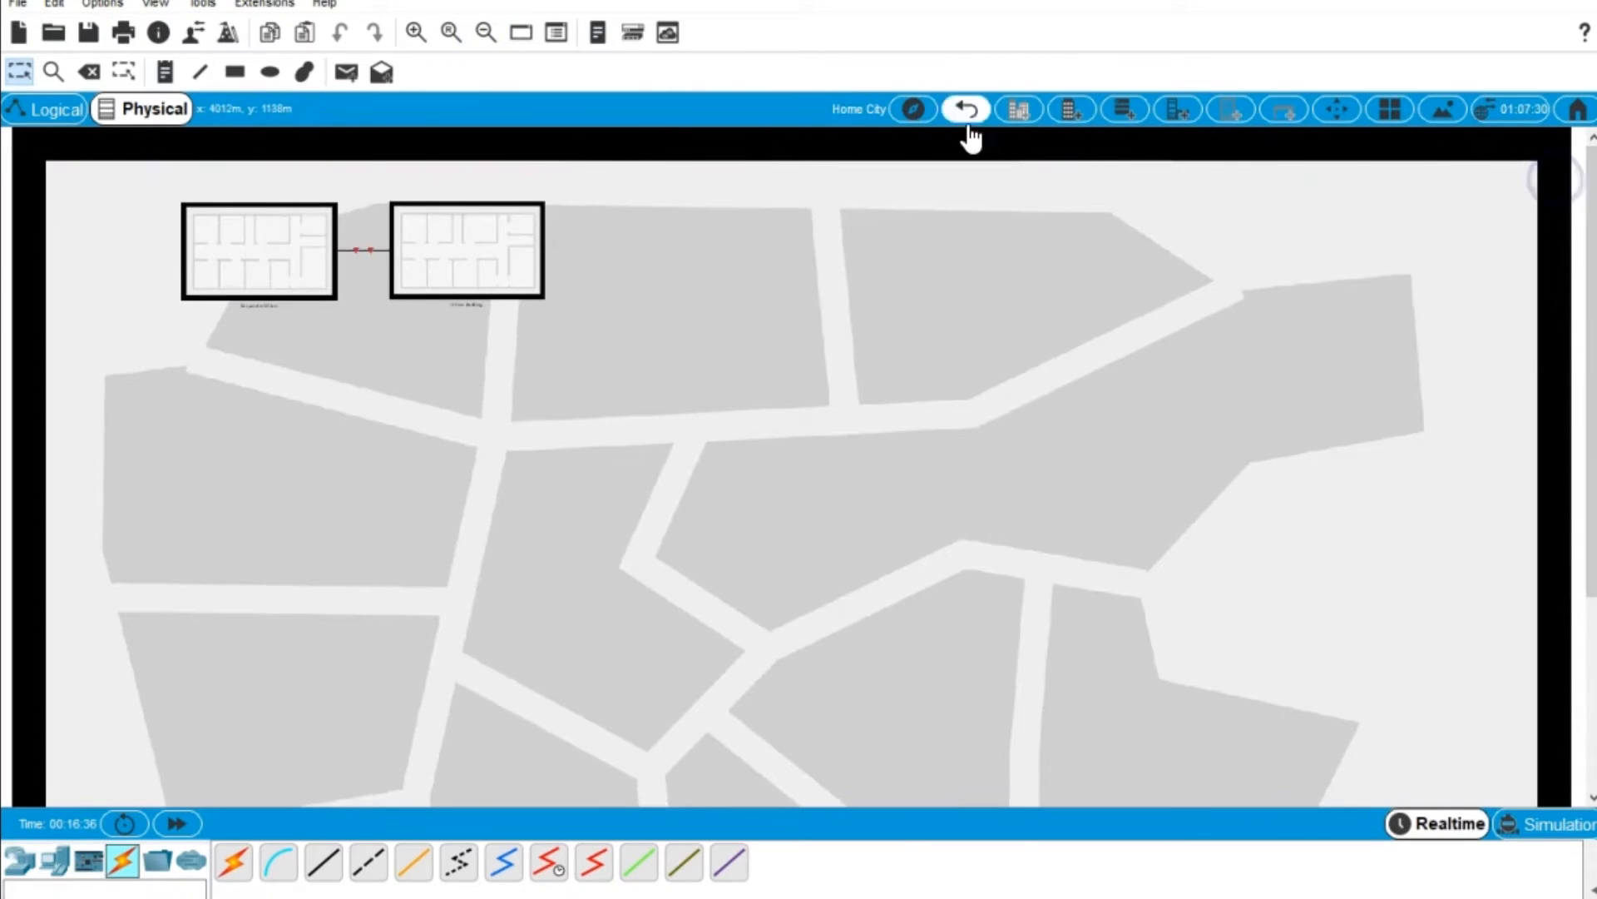
left_click(414, 33)
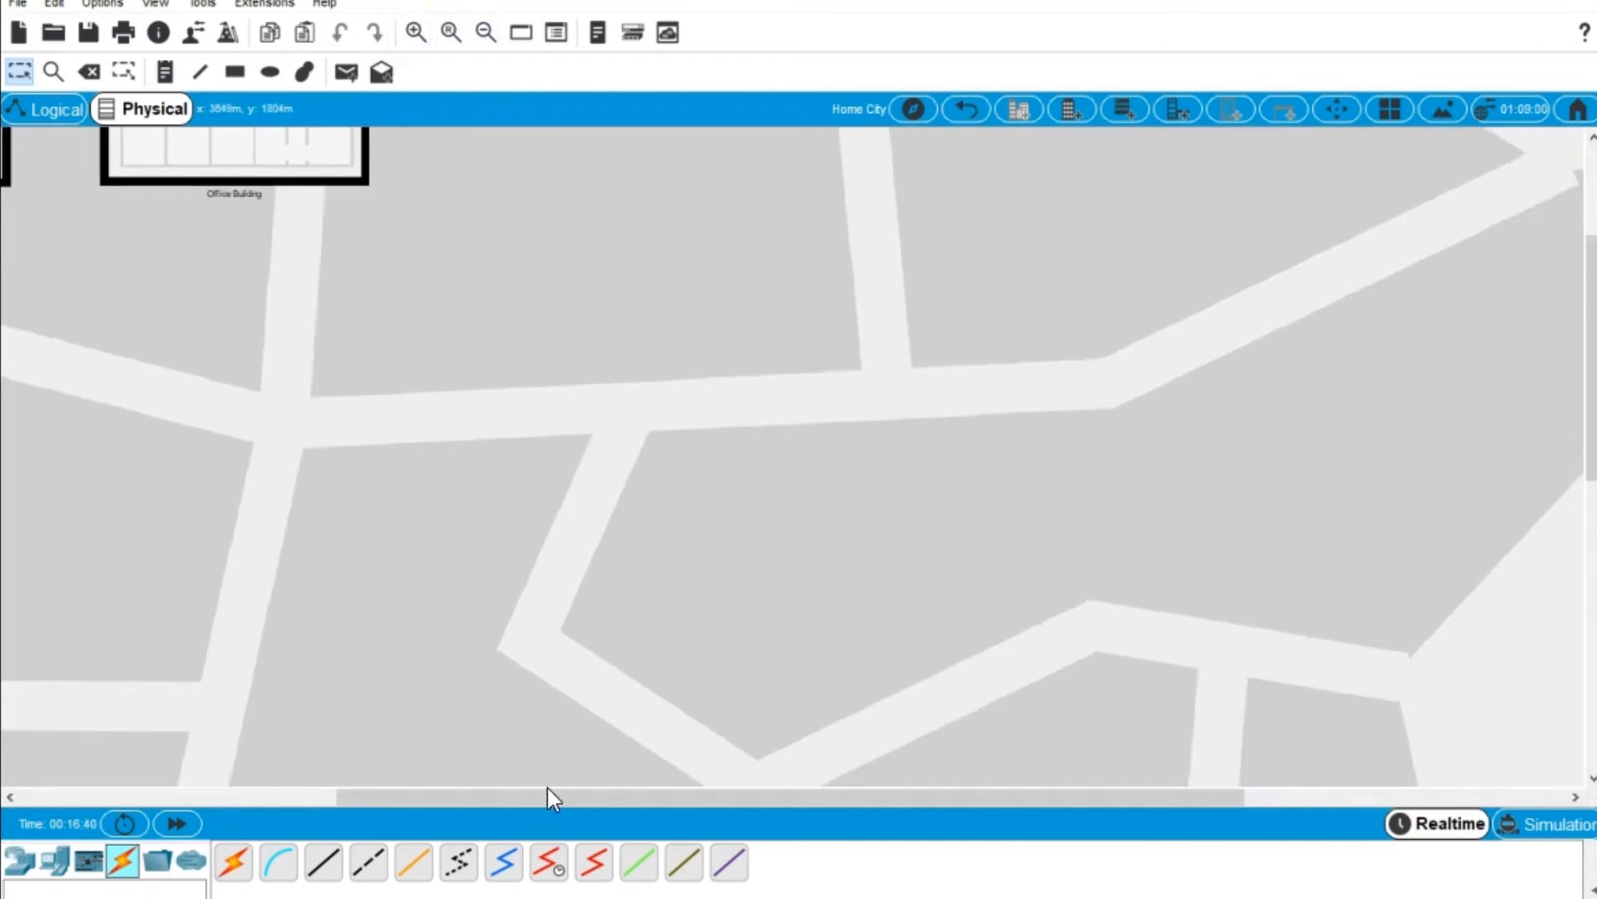
left_click_drag(548, 787, 117, 775)
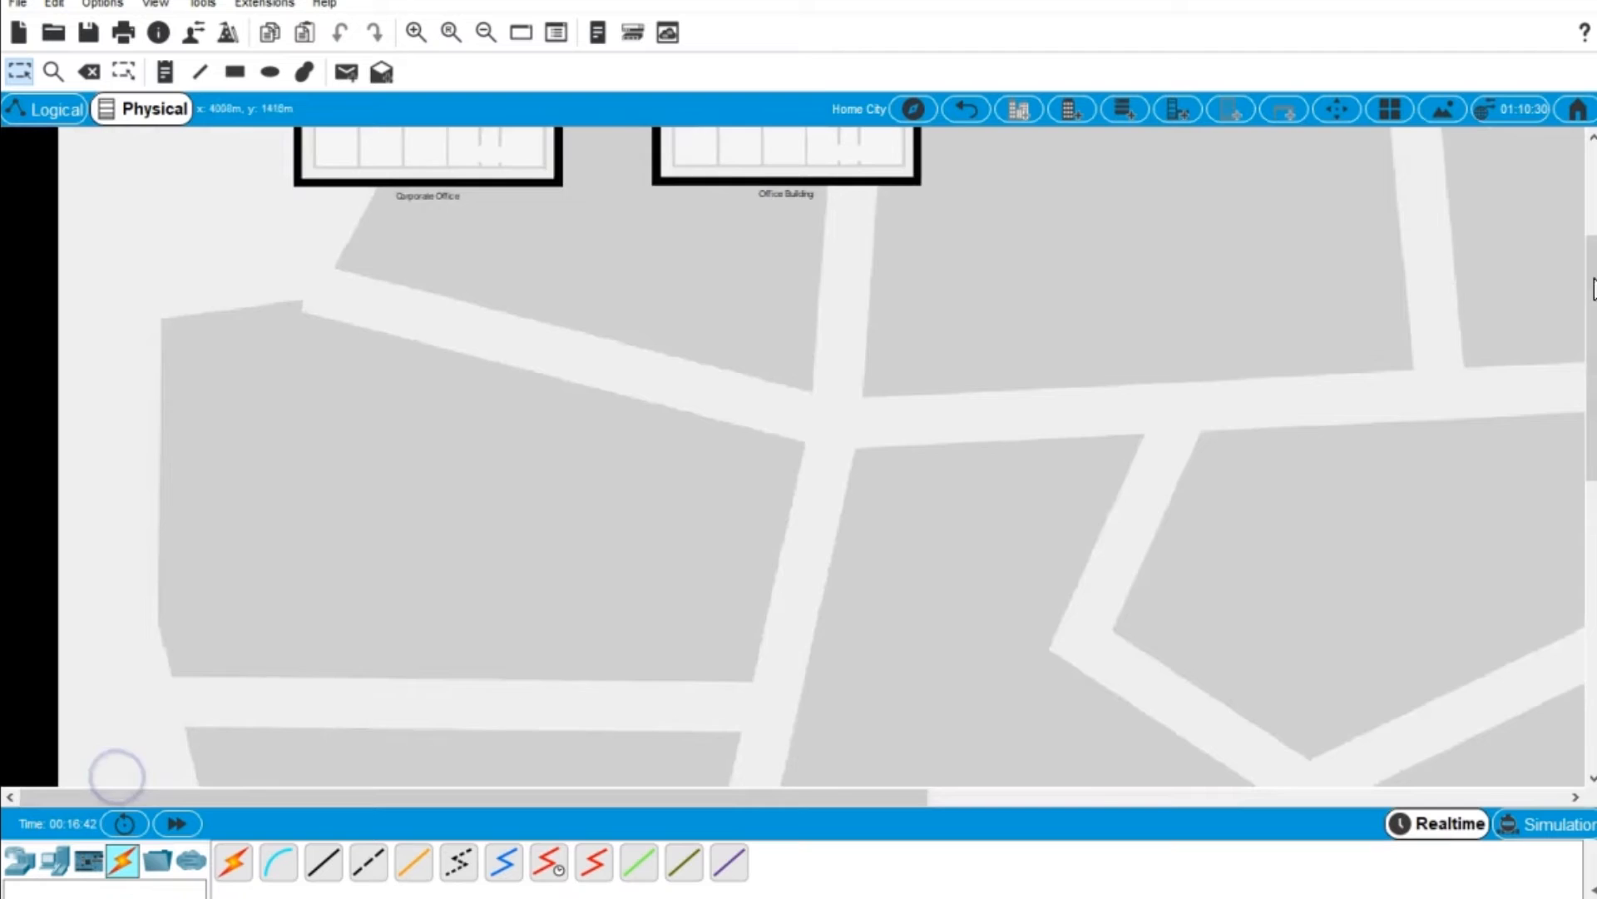
left_click_drag(1593, 287, 1593, 195)
Rename the Corporate Office building as Network 0.
left_click(429, 434)
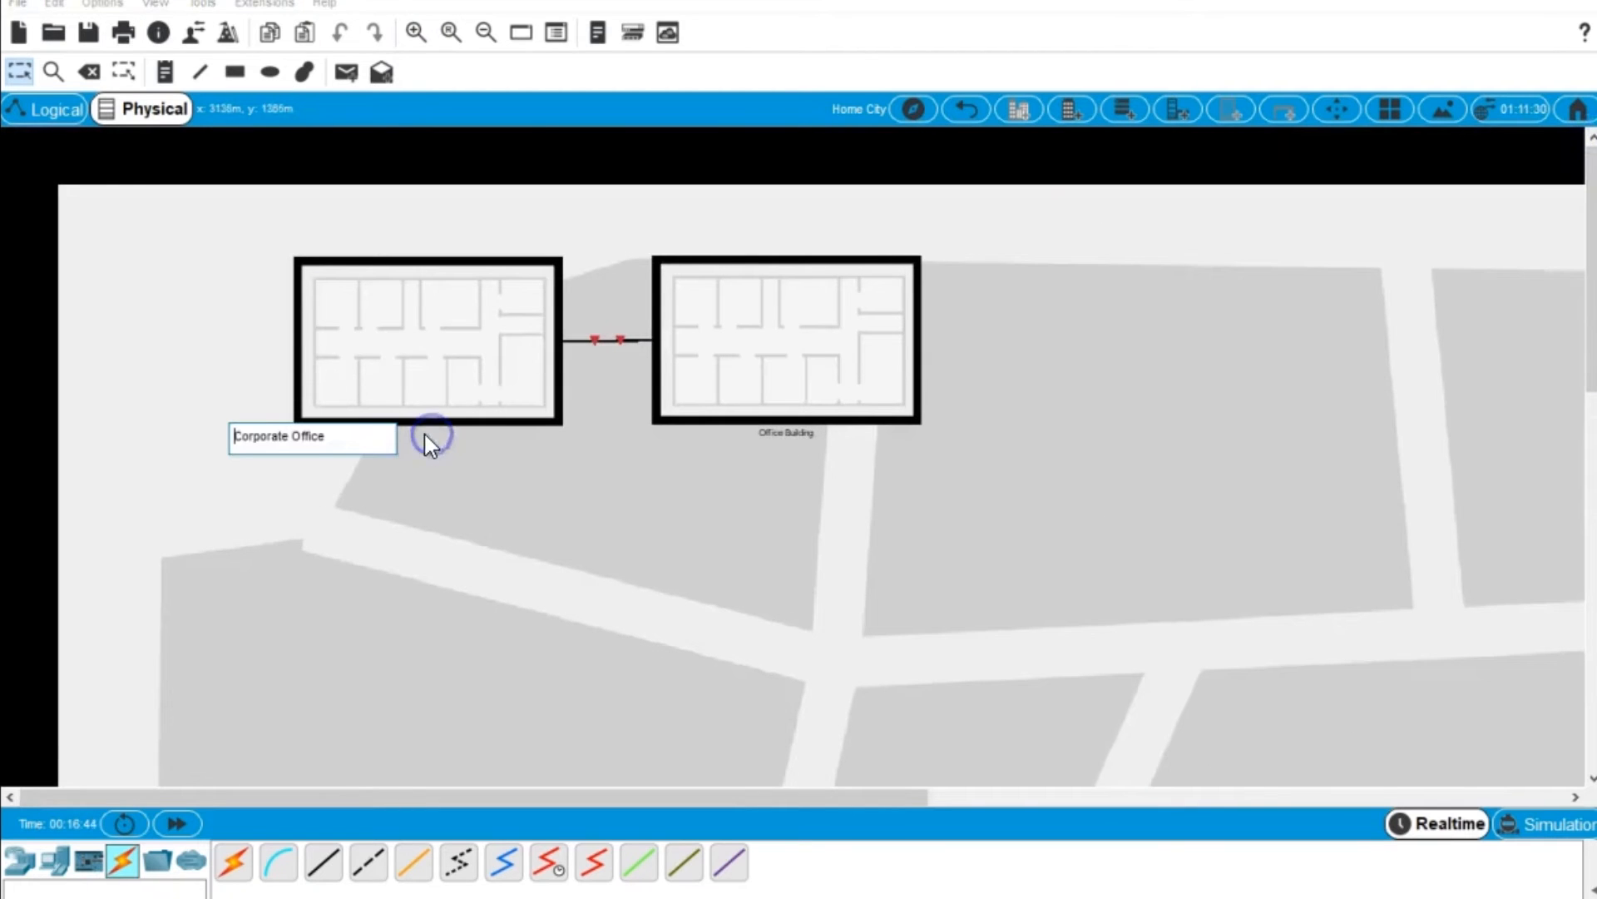
left_click_drag(332, 435, 194, 449)
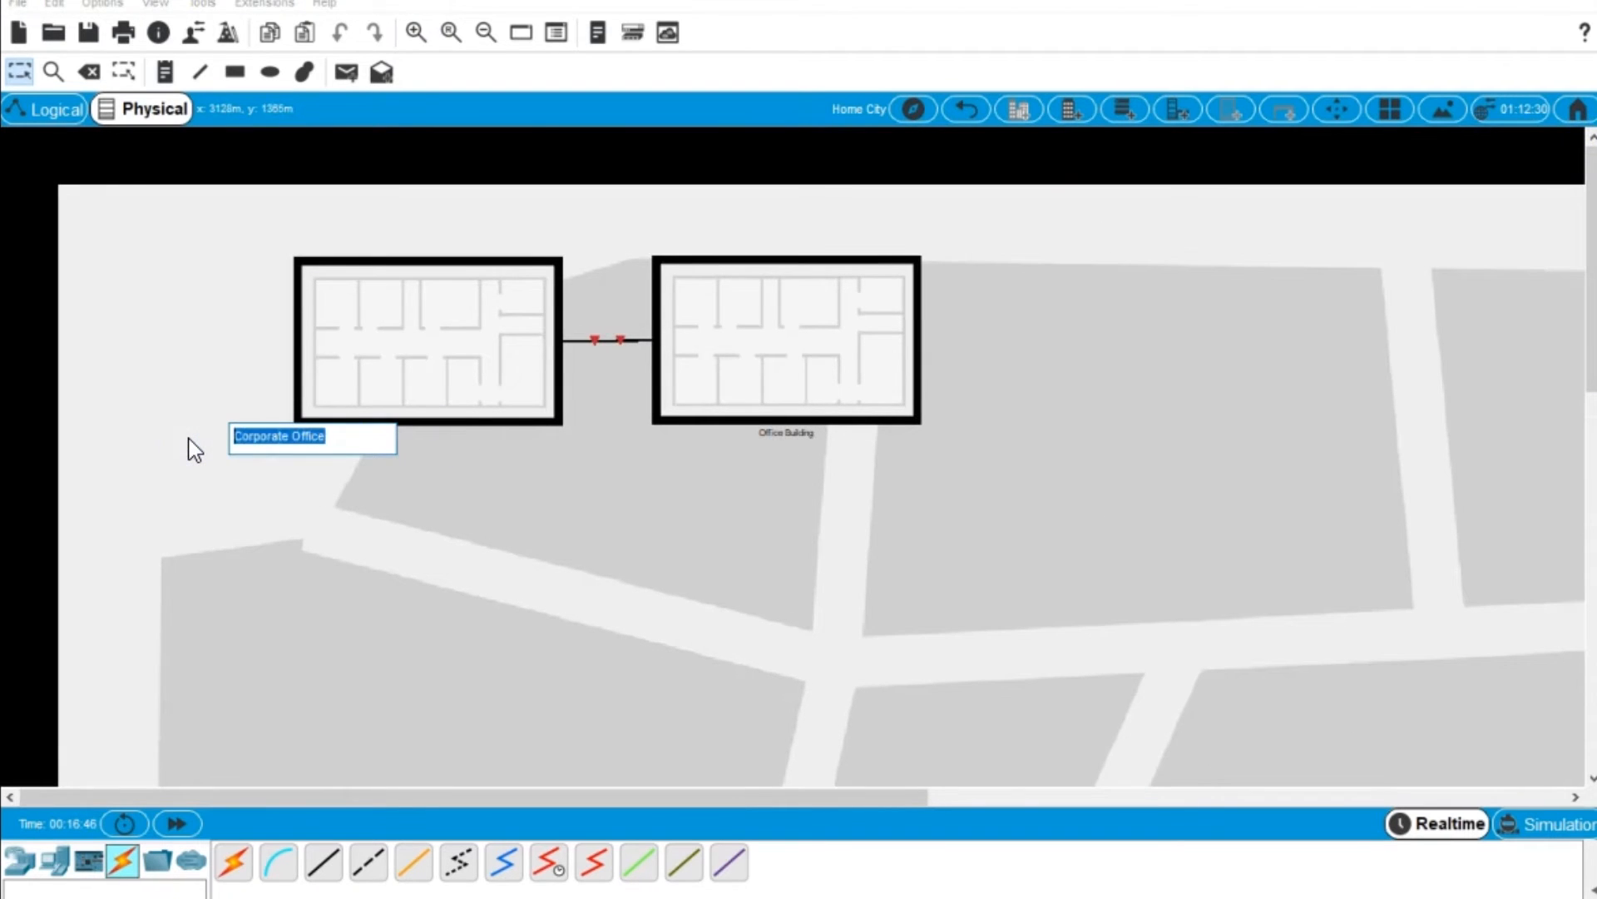
type("Ne")
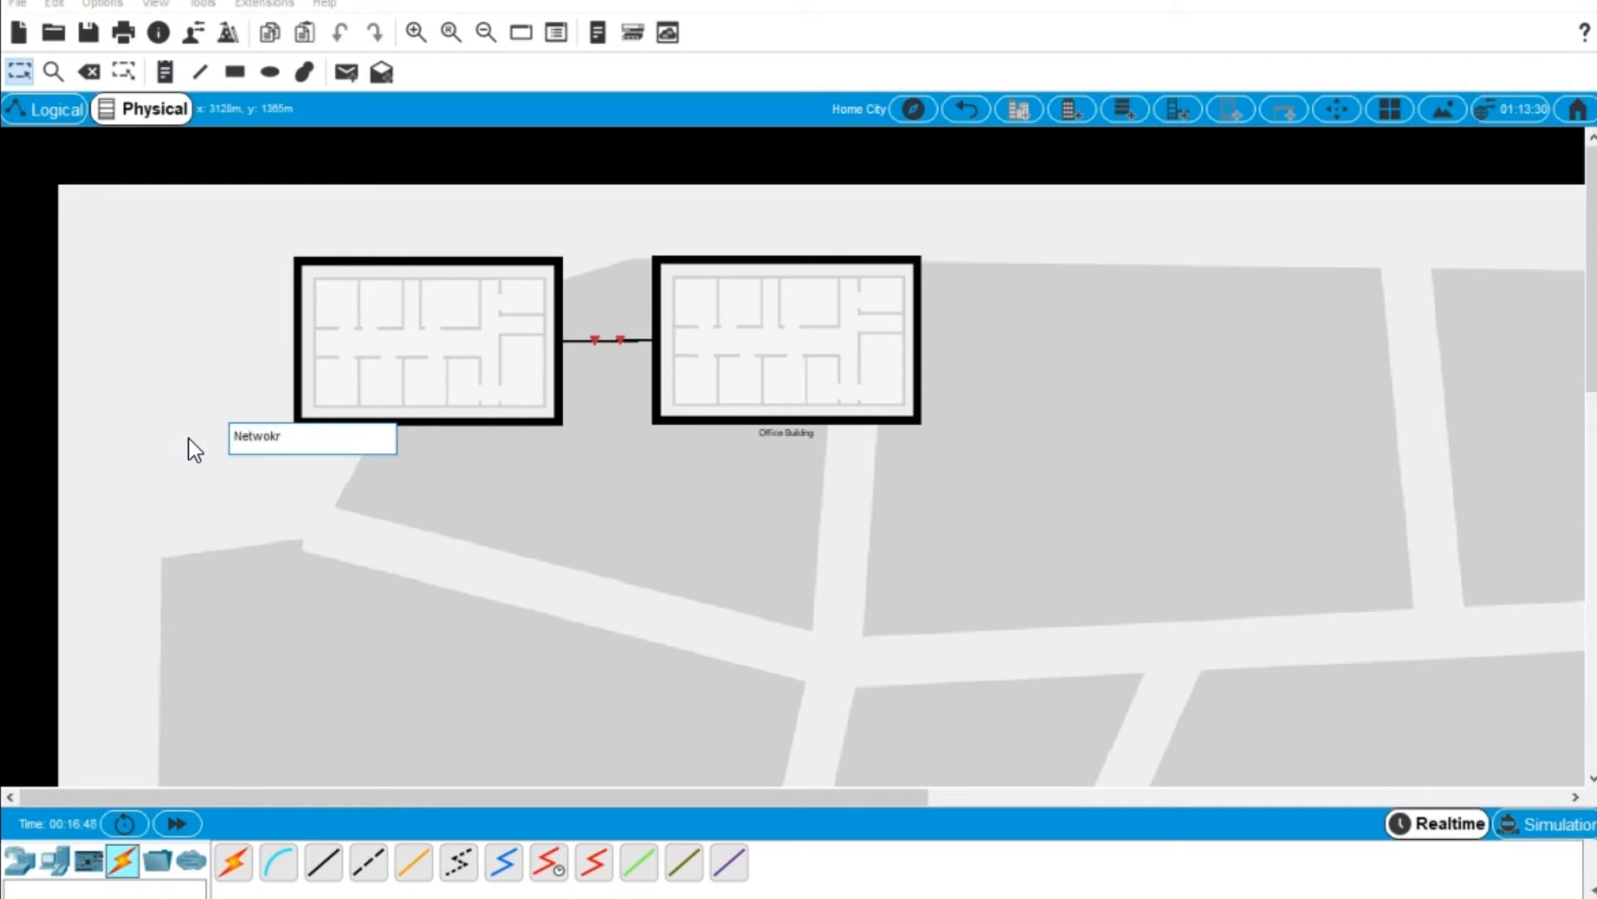
type("twork 0")
left_click(657, 531)
Rename the Office Building as Network 2.
left_click(776, 434)
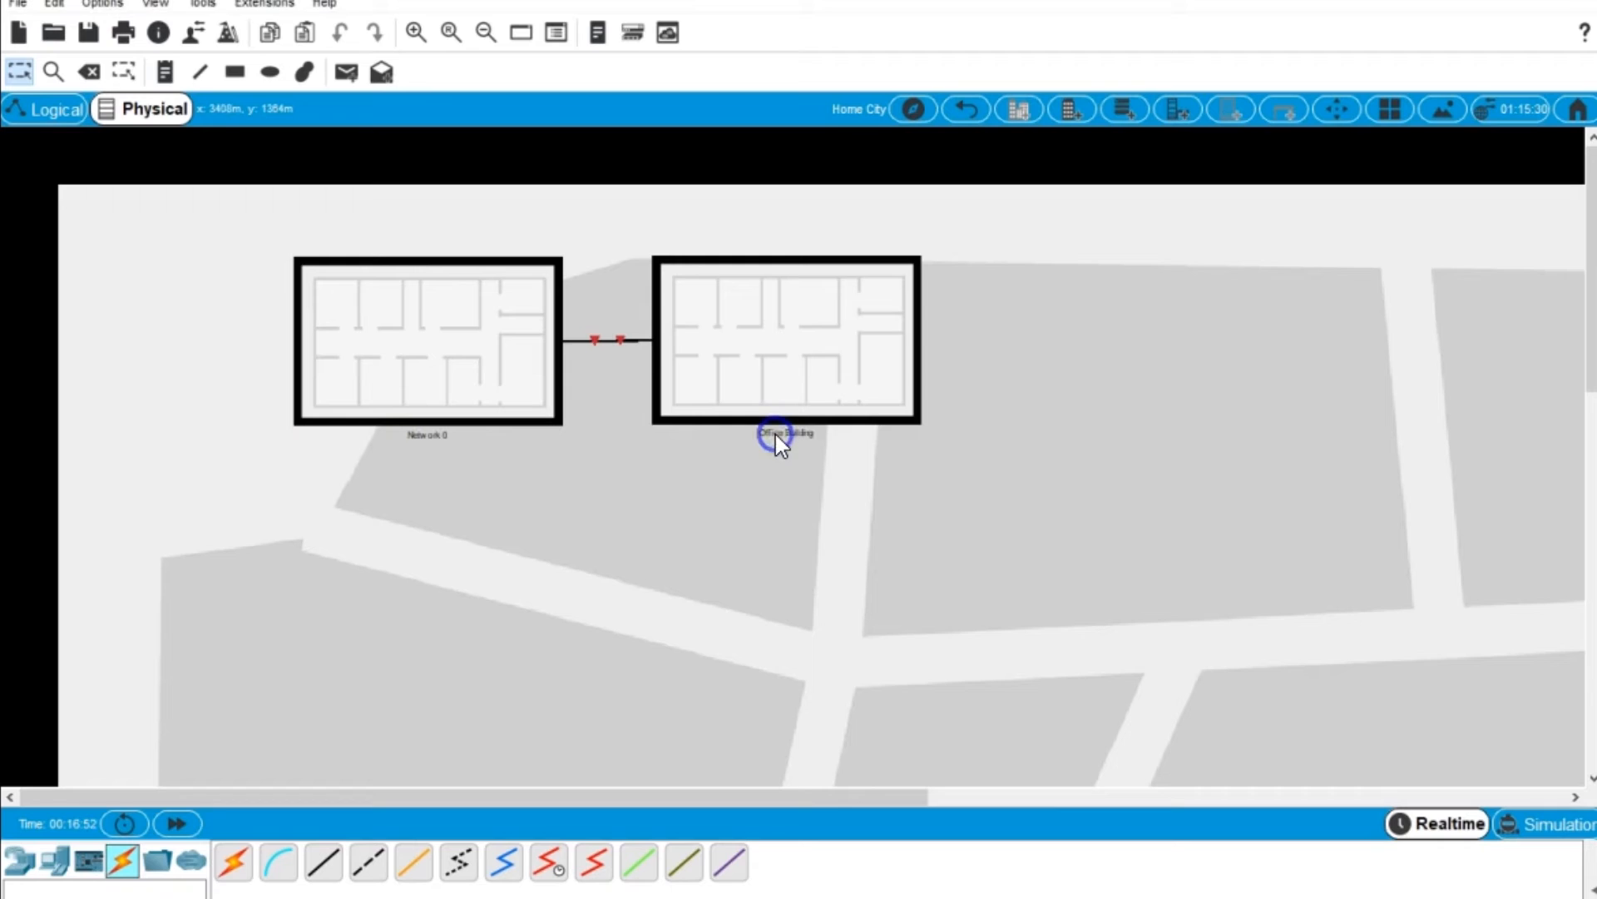
left_click_drag(688, 433, 510, 443)
type("Network 2")
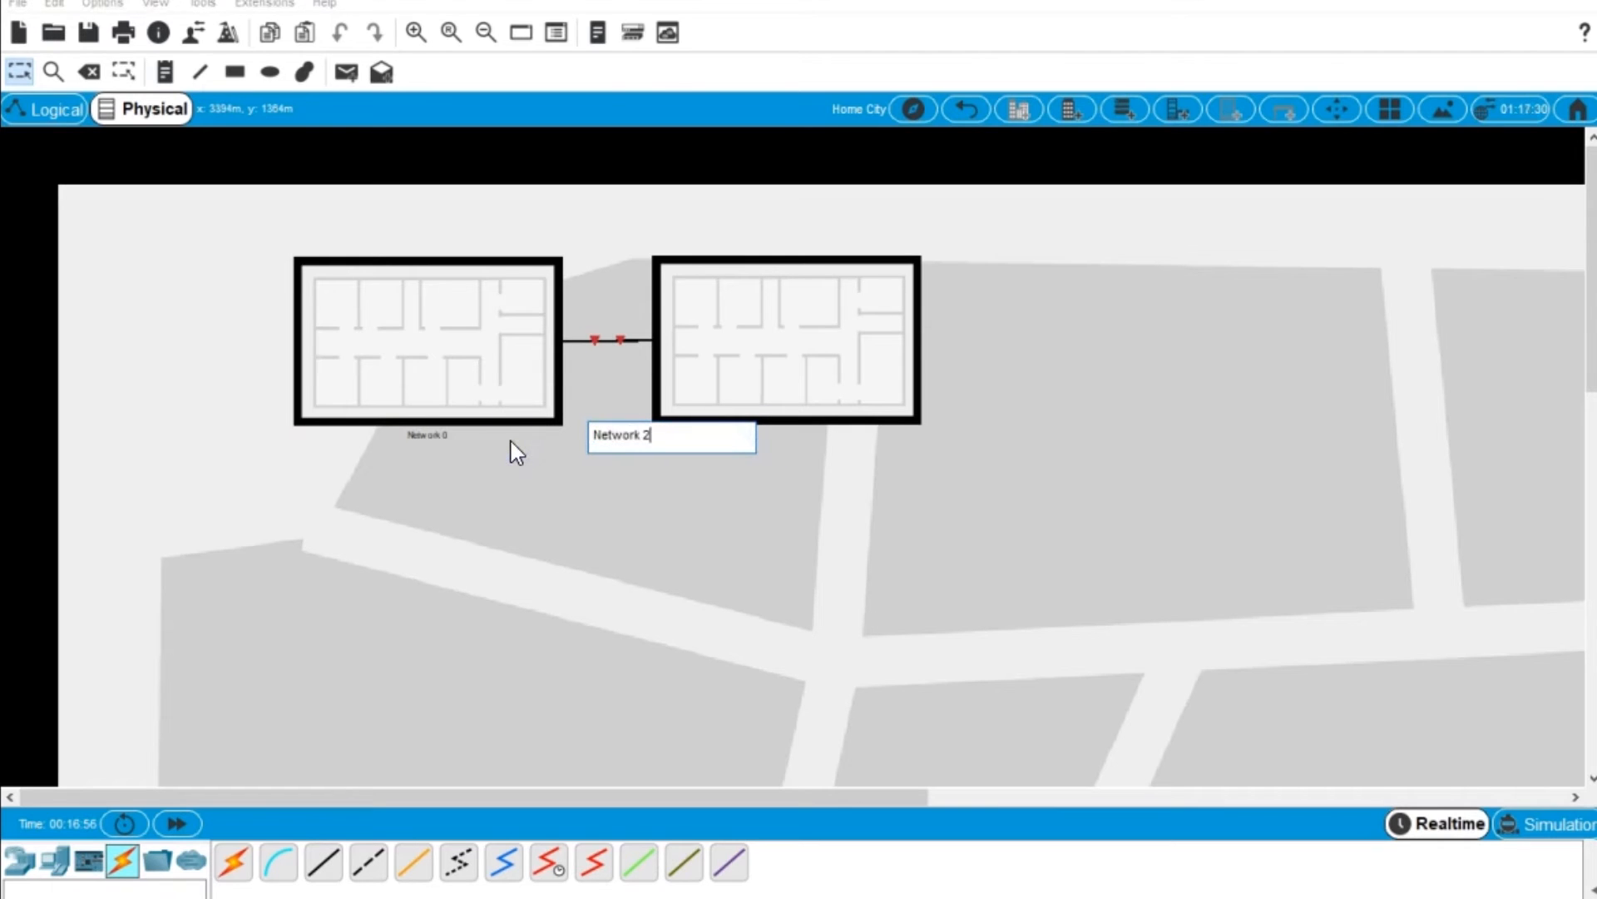
left_click(711, 502)
Change the Network 0 building's label to Network 1 and add the address 192.168.1.0 on a new line.
left_click(425, 436)
left_click(356, 435)
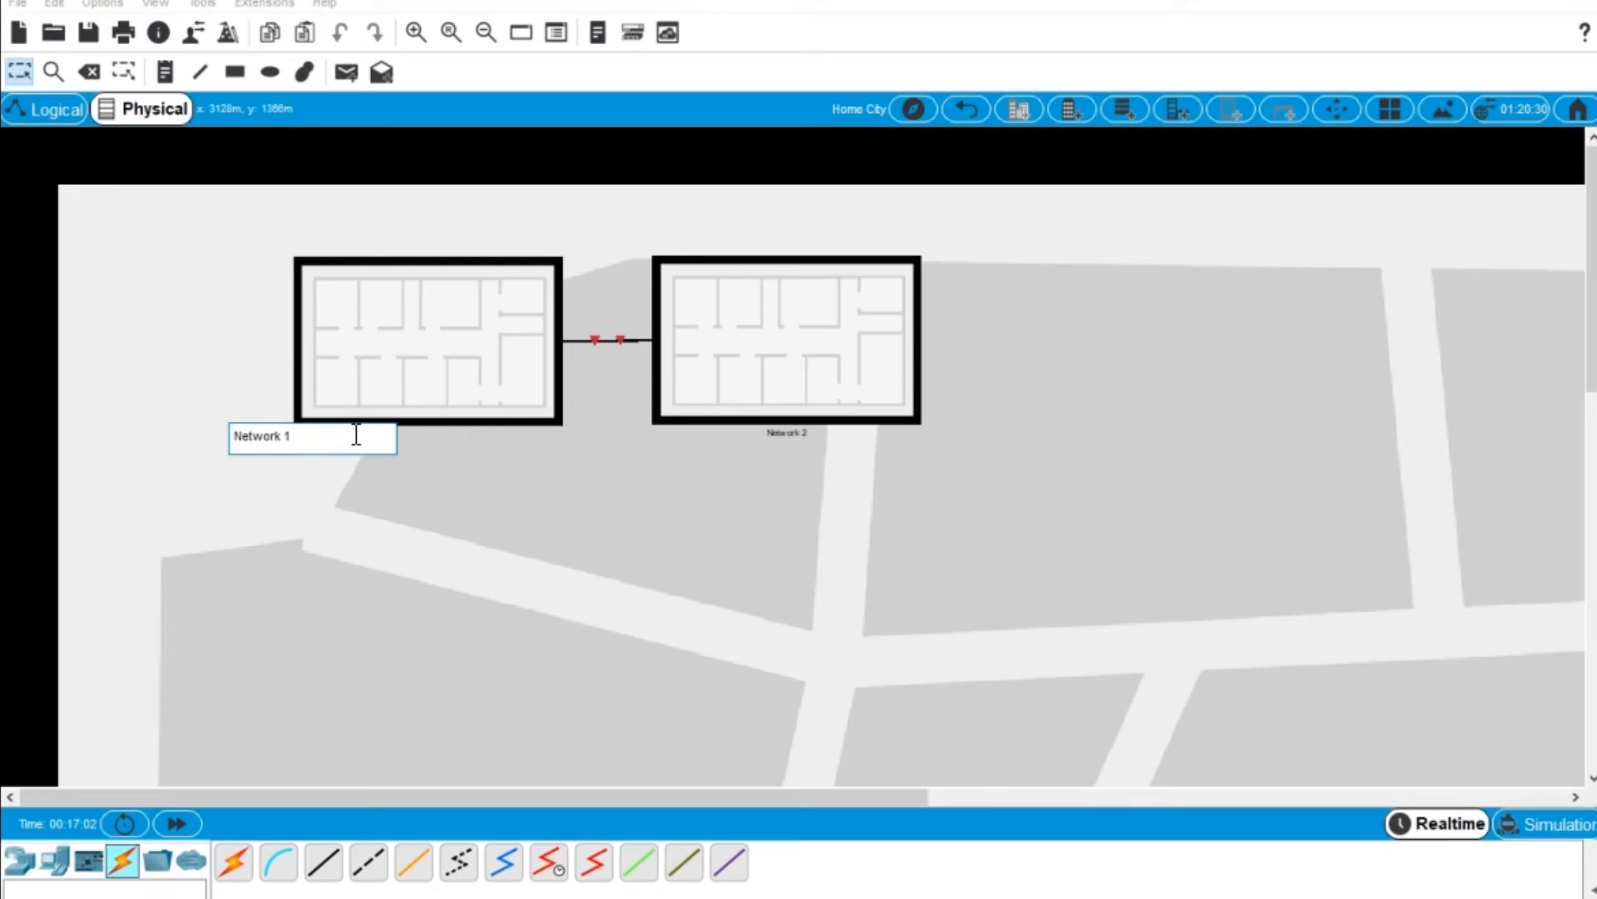
key("Return")
key("BackSpace")
key("Return")
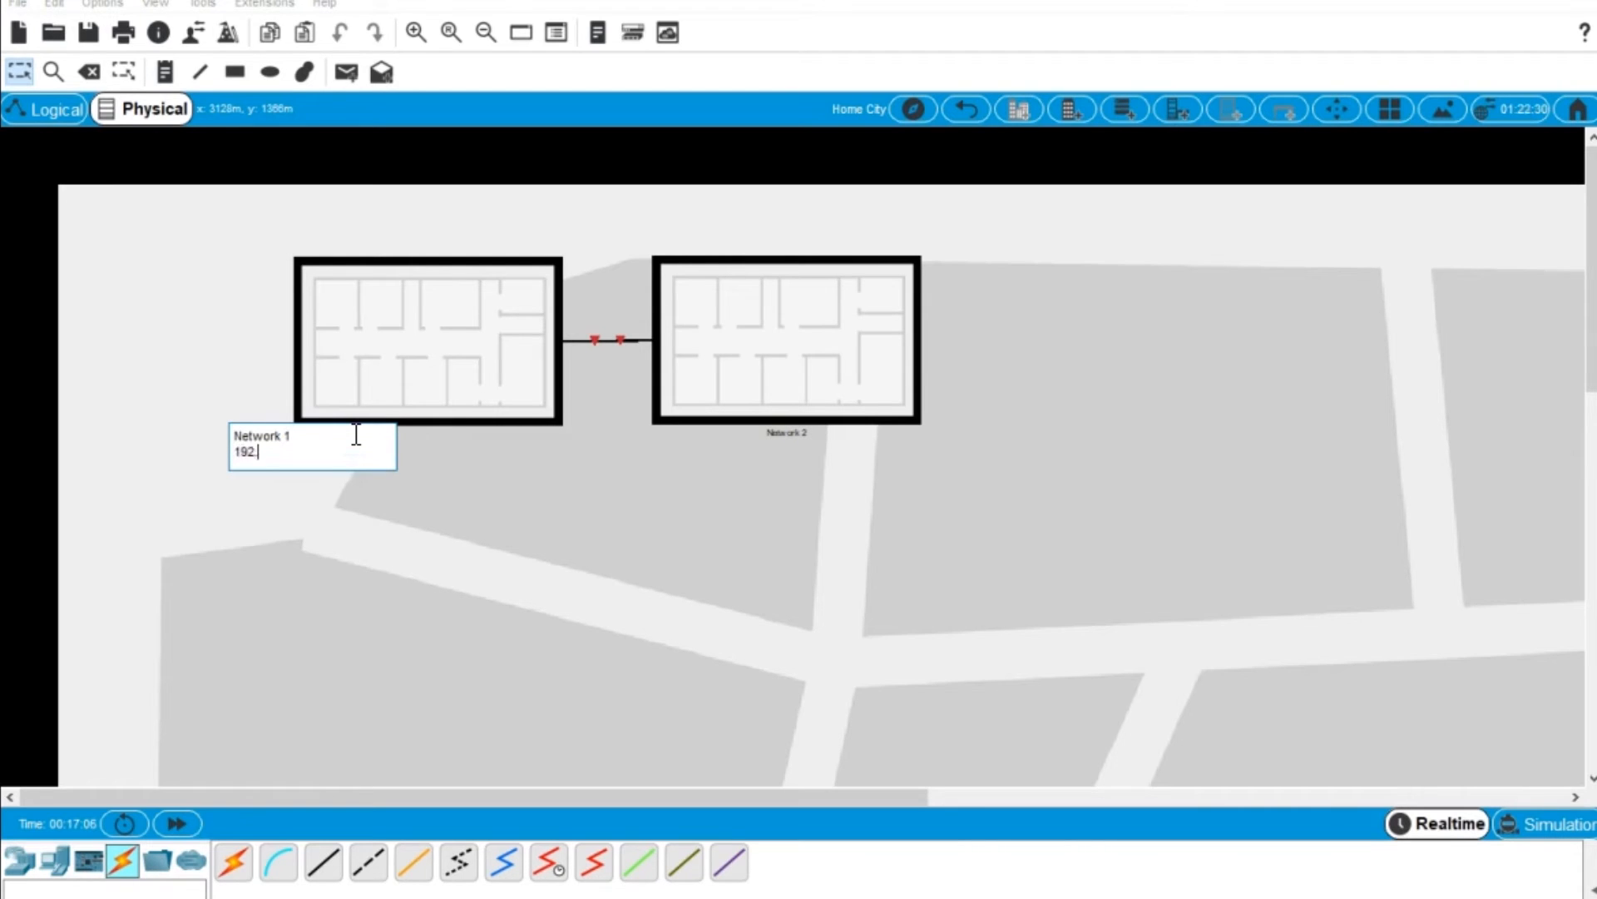
type("192.168.1.0")
left_click(570, 547)
Add the address 192.168.2.0 on a new line of the Network 2 building's label.
left_click(782, 436)
left_click(862, 444)
left_click(797, 436)
left_click(716, 441)
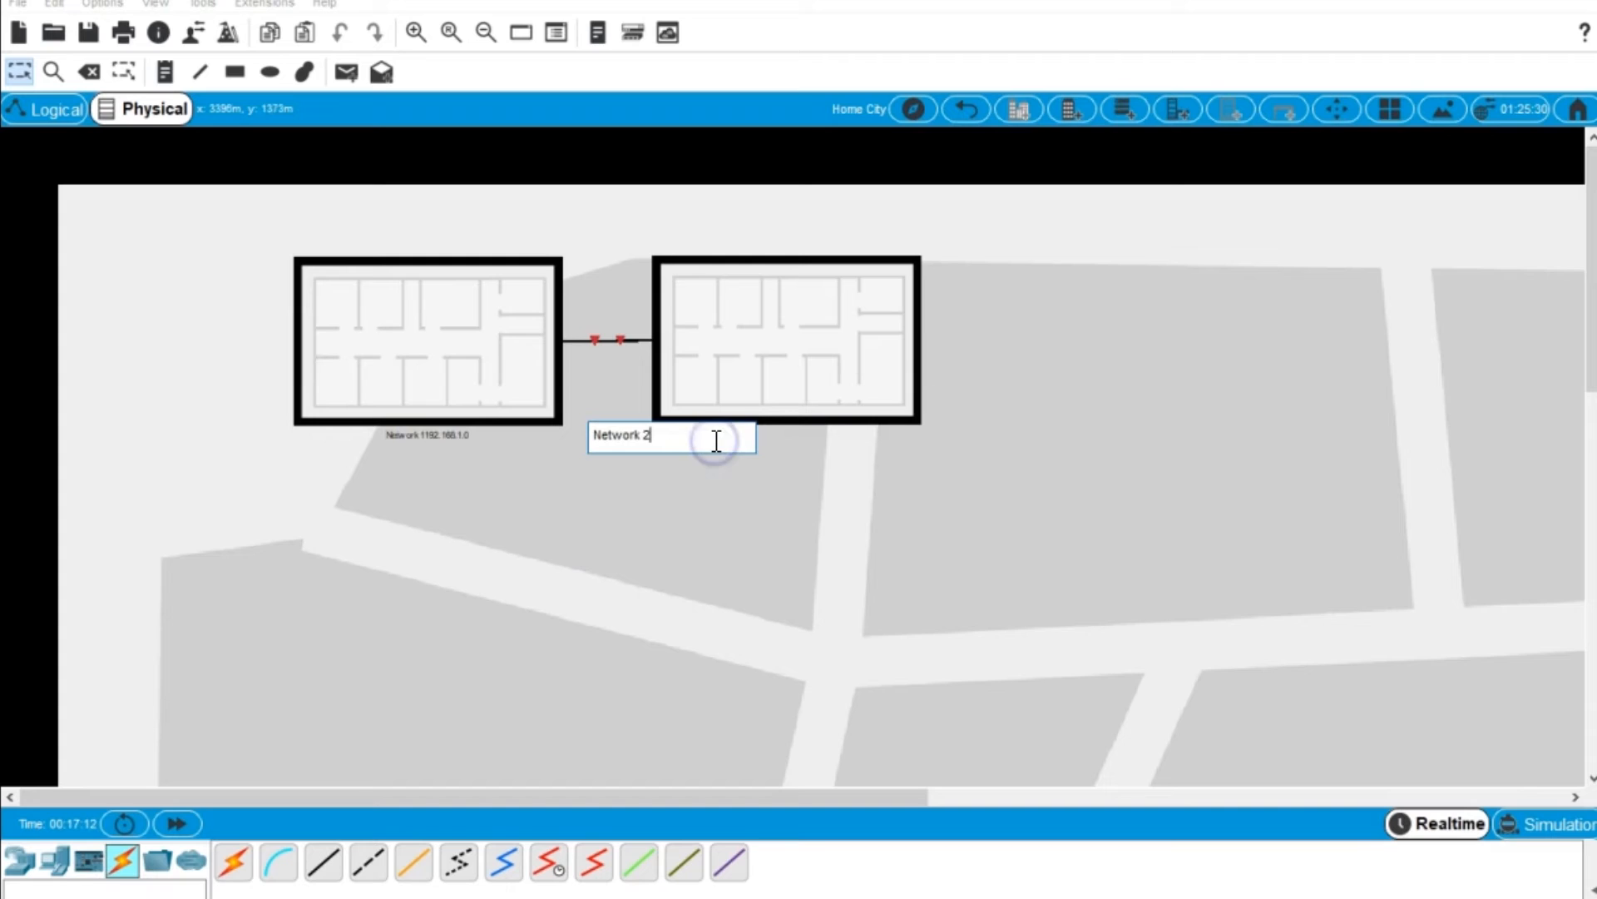
key("Return")
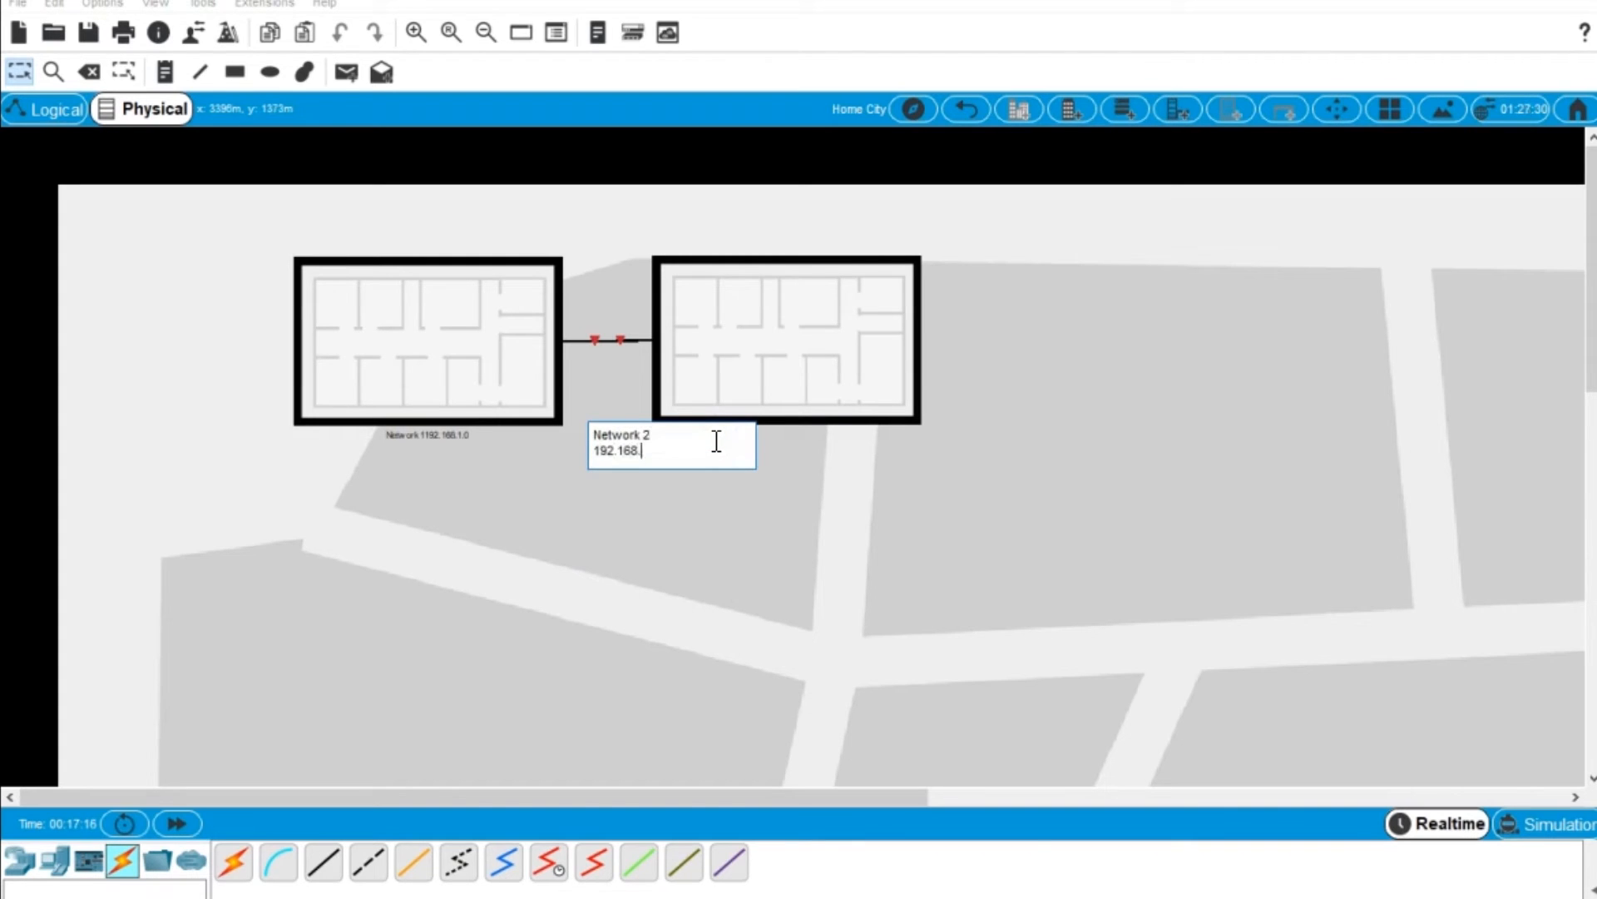
type("192.168.2.0")
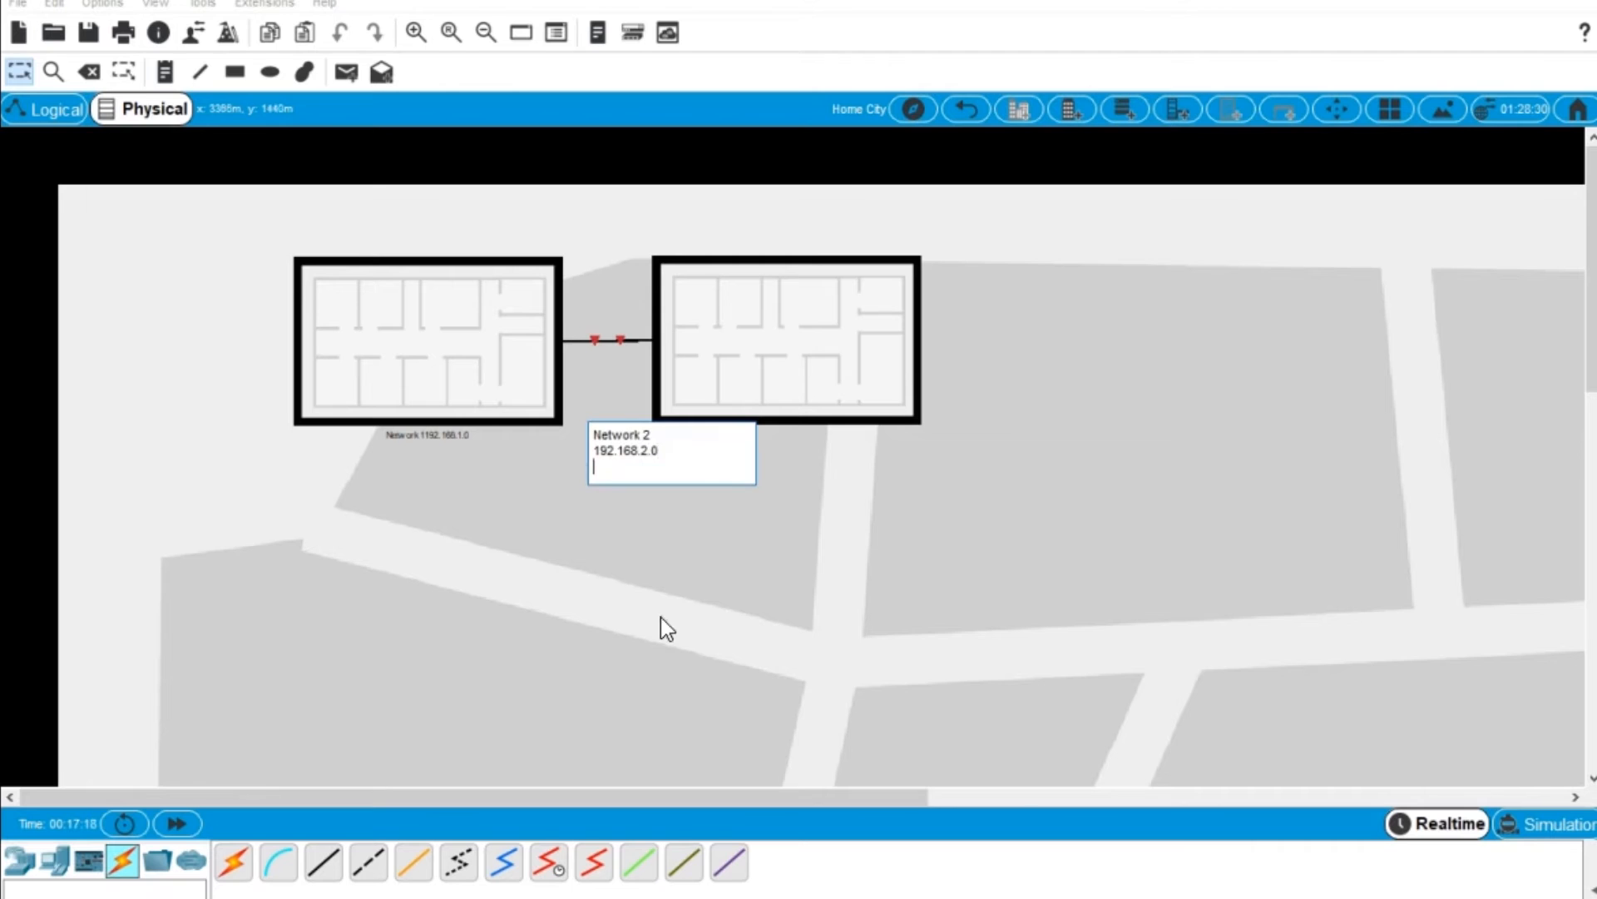
left_click(652, 642)
Delete the Network 1 text from the first building's label, keeping only the address 192.168.1.0.
left_click(437, 437)
left_click(434, 439)
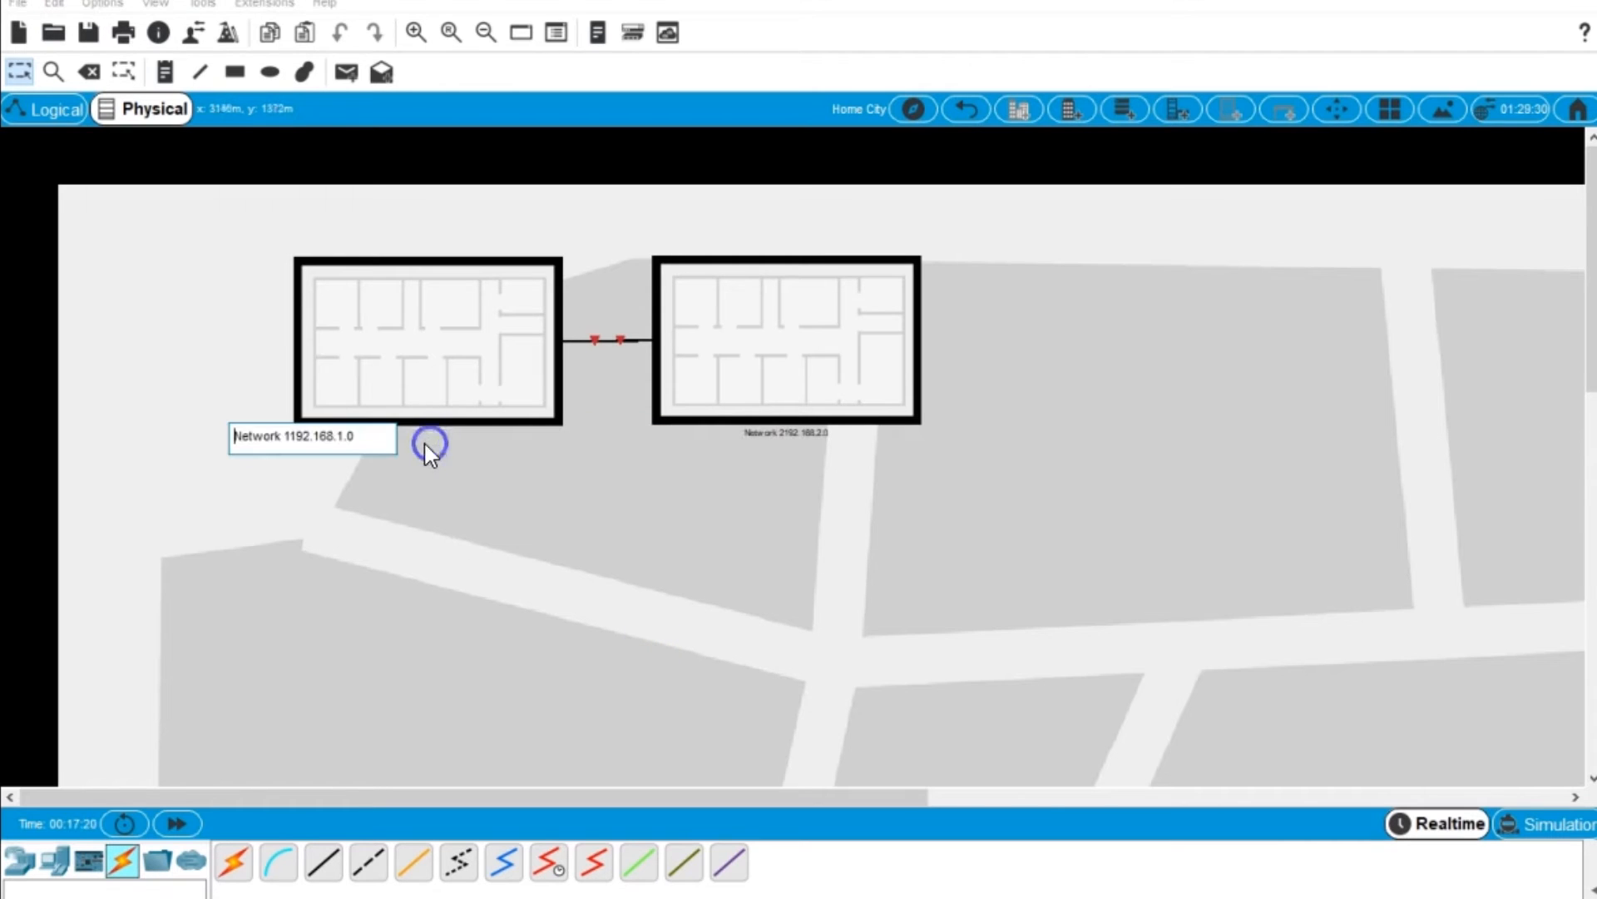
left_click(287, 441)
key("BackSpace")
key("BackSpace")
key("BackSpace")
key("BackSpace")
key("BackSpace")
key("BackSpace")
key("BackSpace")
key("BackSpace")
key("BackSpace")
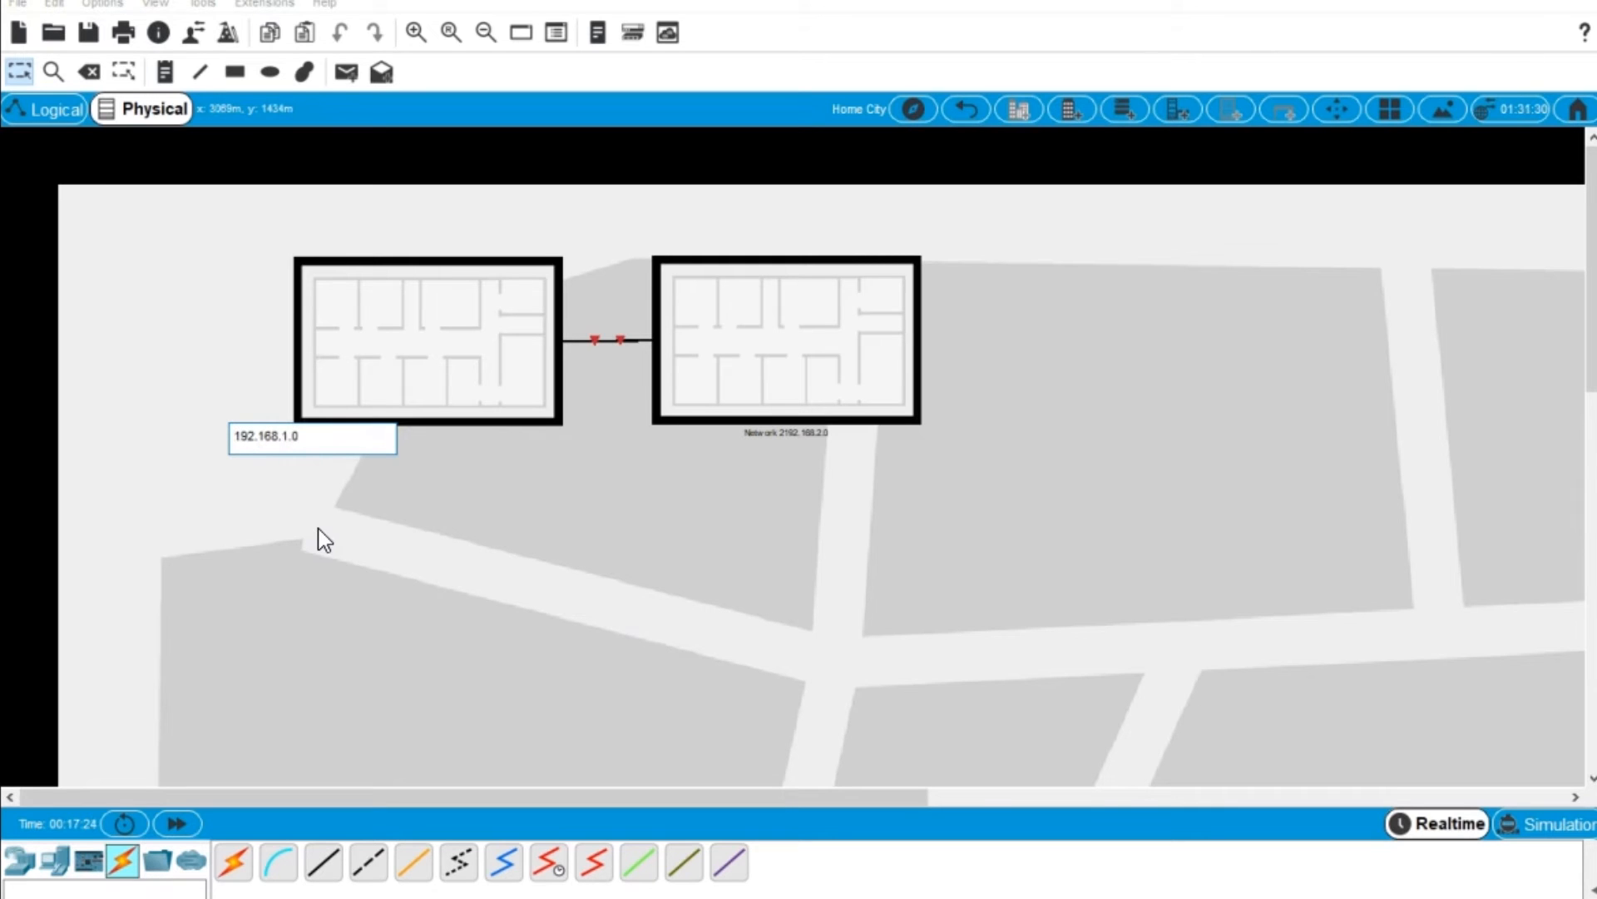
left_click(500, 644)
Delete the Network 2 text from the second building's label, keeping only the address 192.168.2.0.
left_click(781, 432)
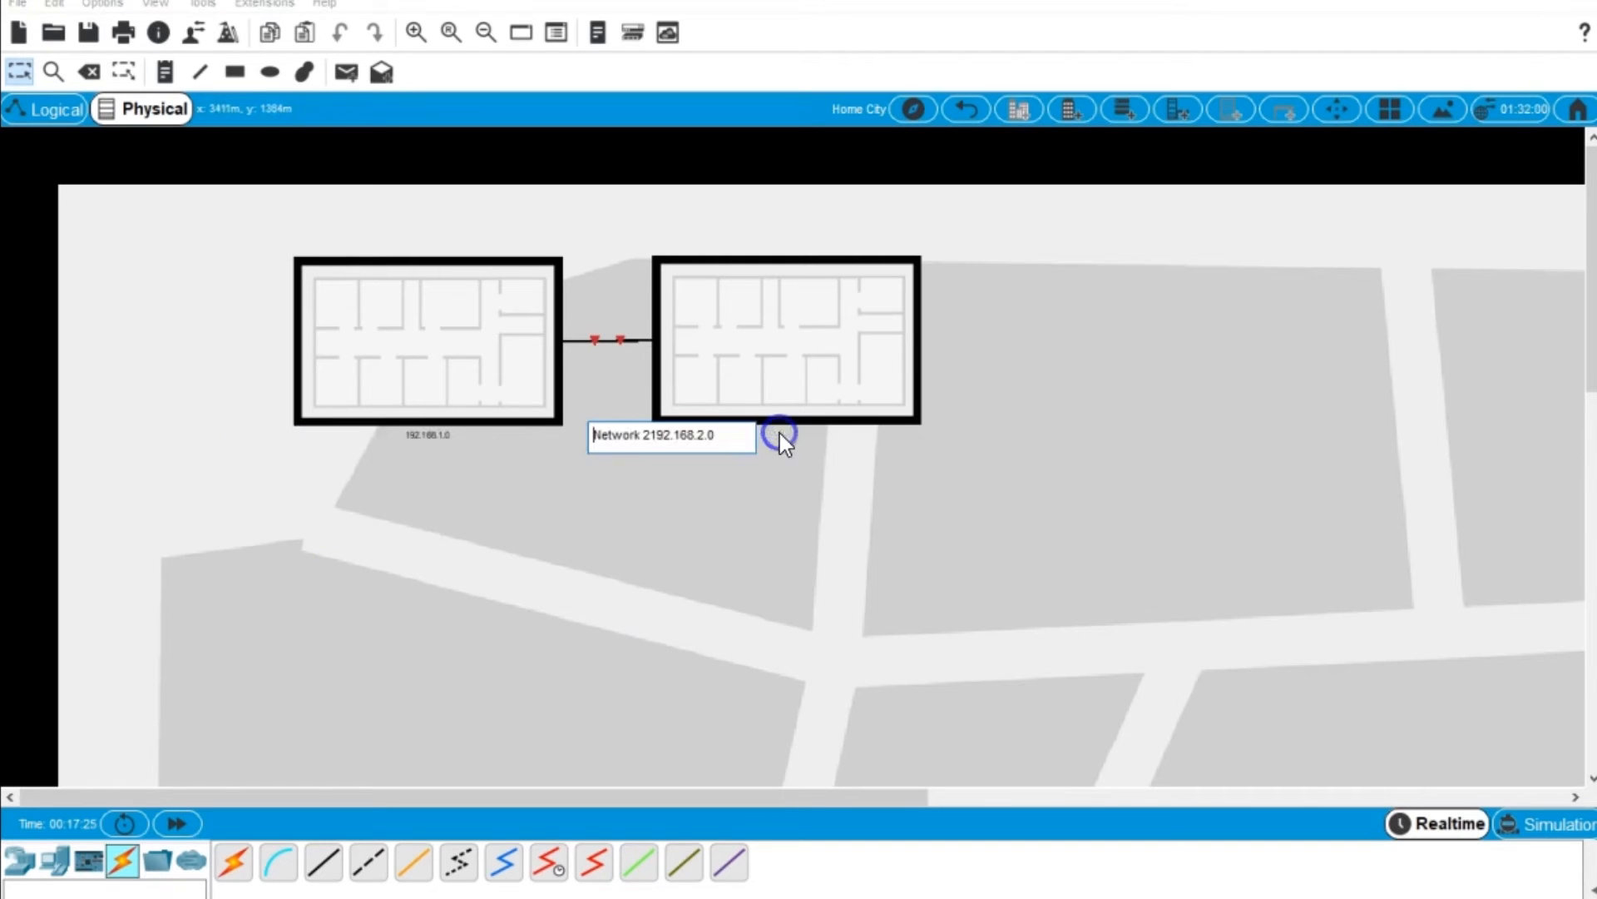
left_click(647, 434)
key("BackSpace")
key("BackSpace")
key("BackSpace")
key("BackSpace")
key("BackSpace")
key("BackSpace")
key("BackSpace")
key("BackSpace")
key("BackSpace")
left_click(671, 553)
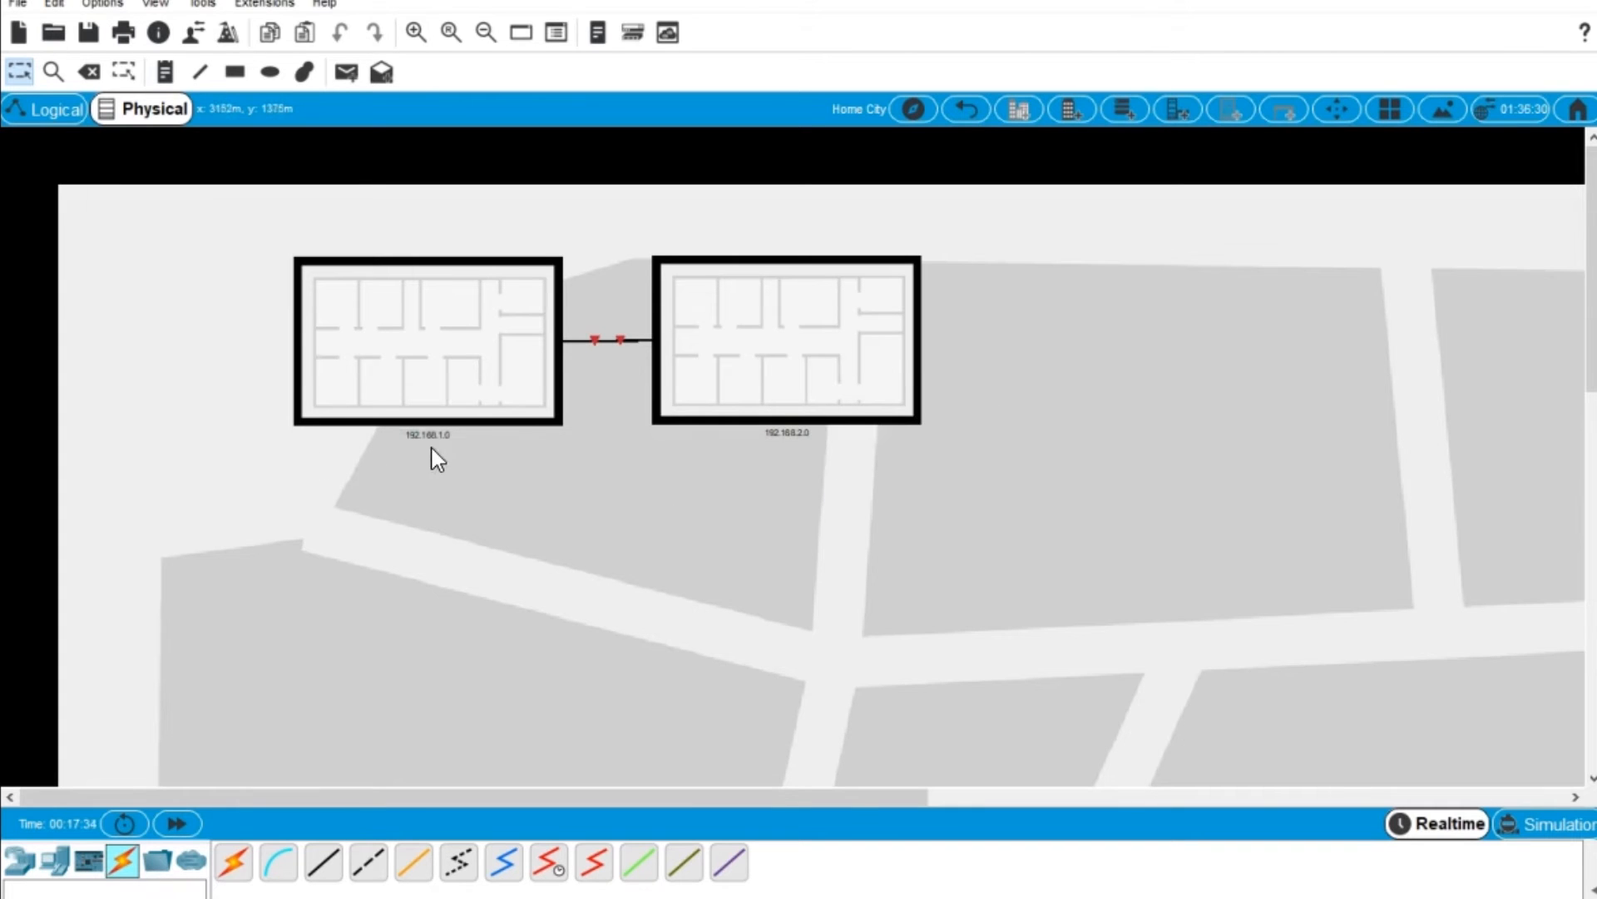
Return to the logical topology and check Laptop0's wireless IP configuration.
left_click(34, 115)
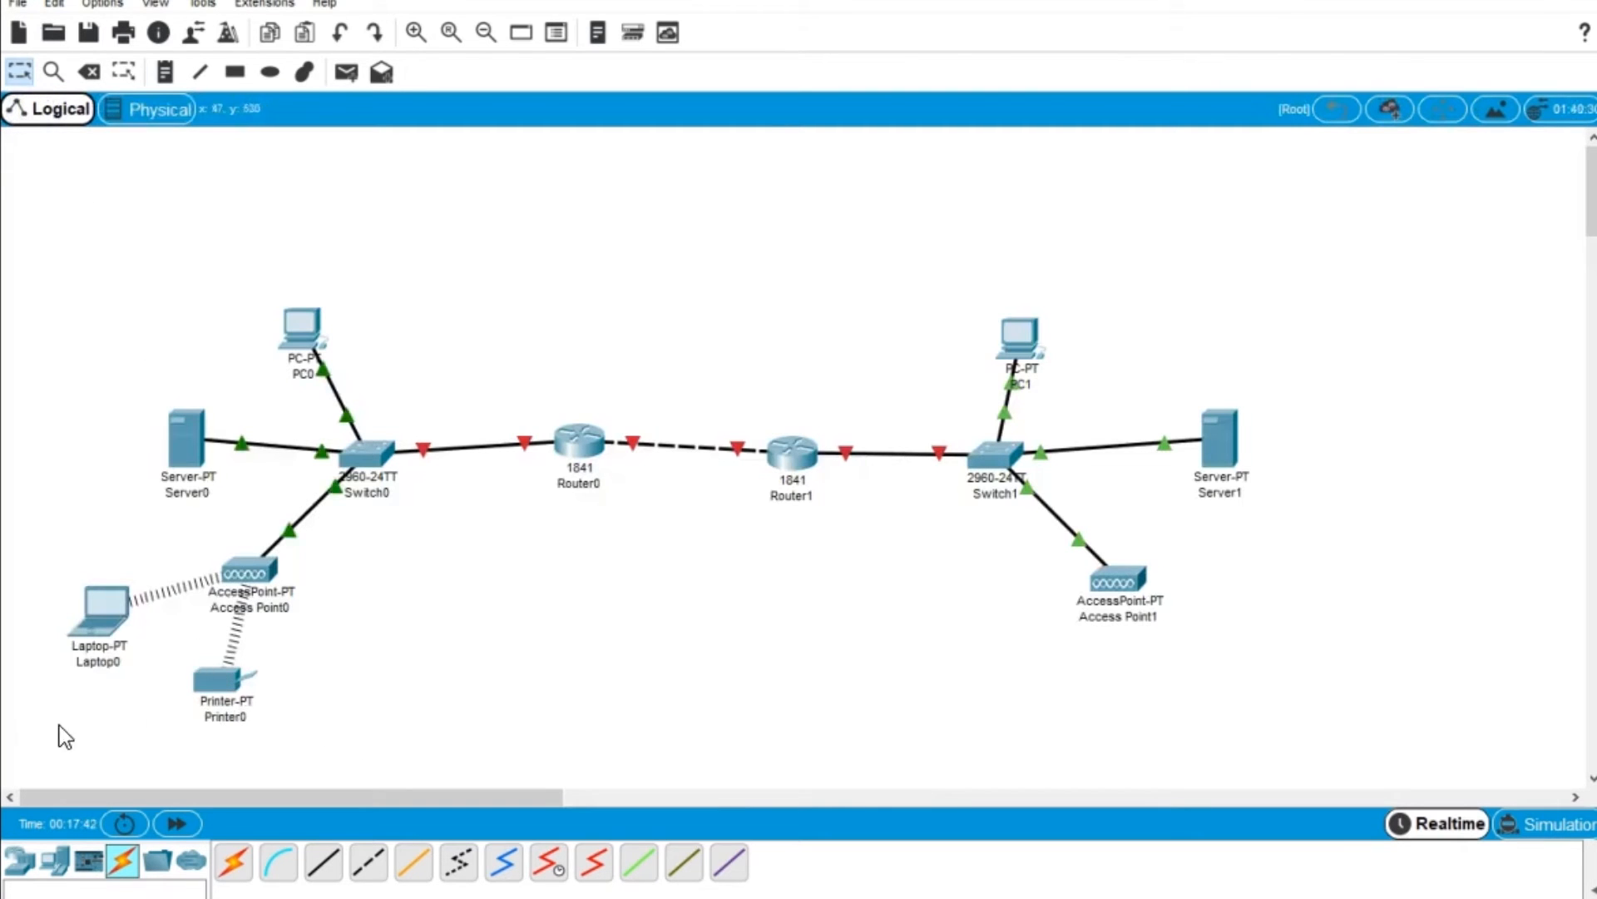
left_click(92, 628)
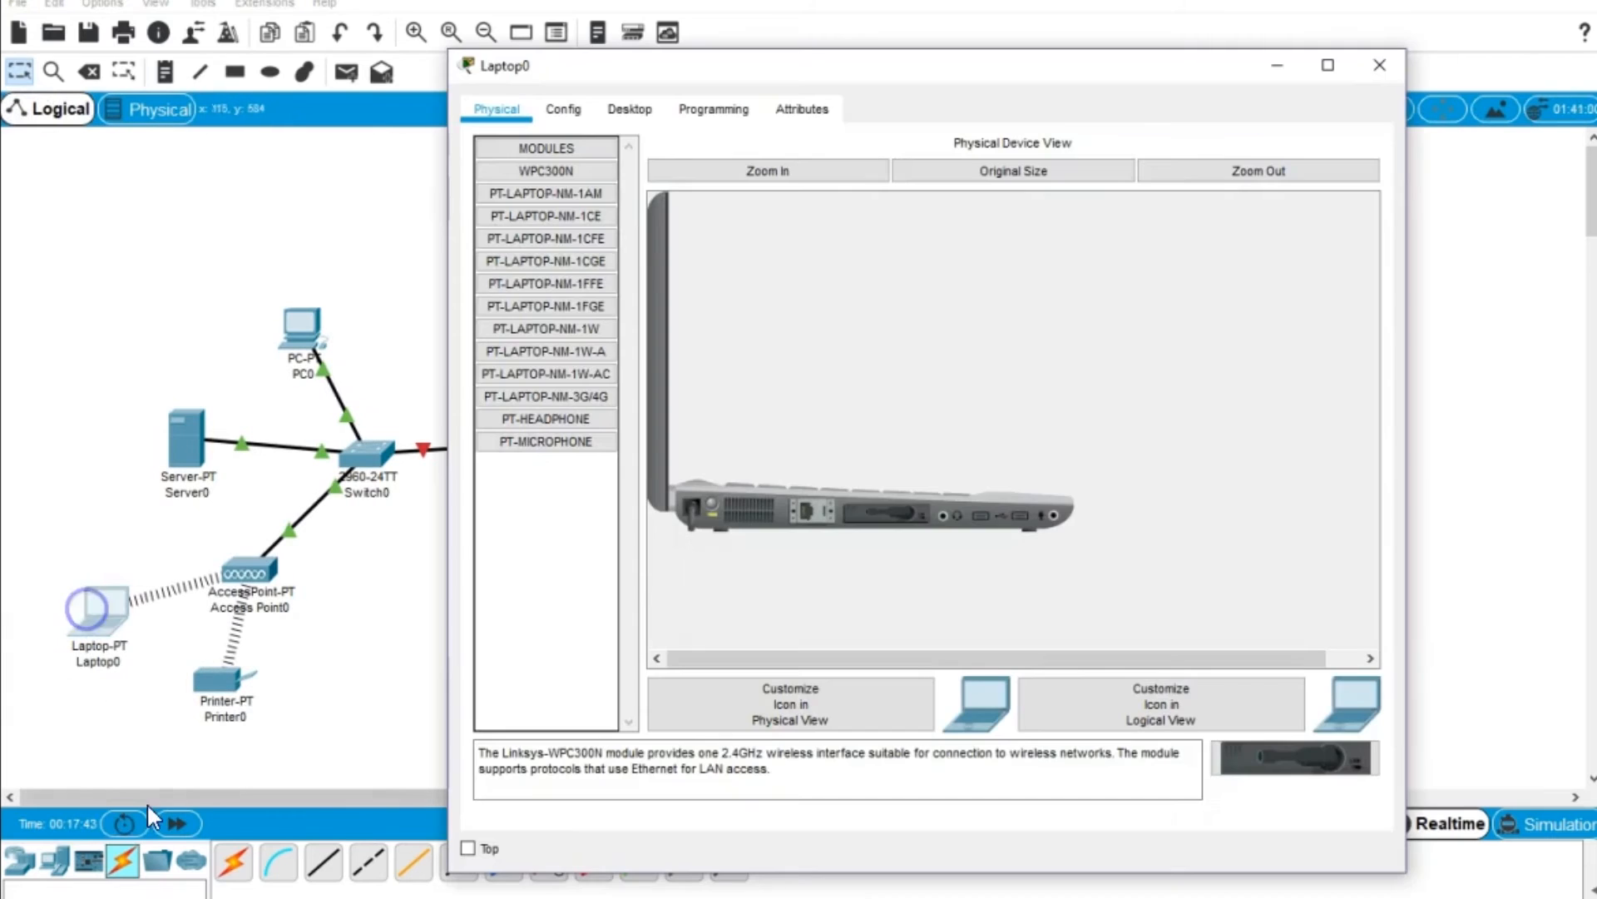
left_click(620, 109)
left_click(571, 208)
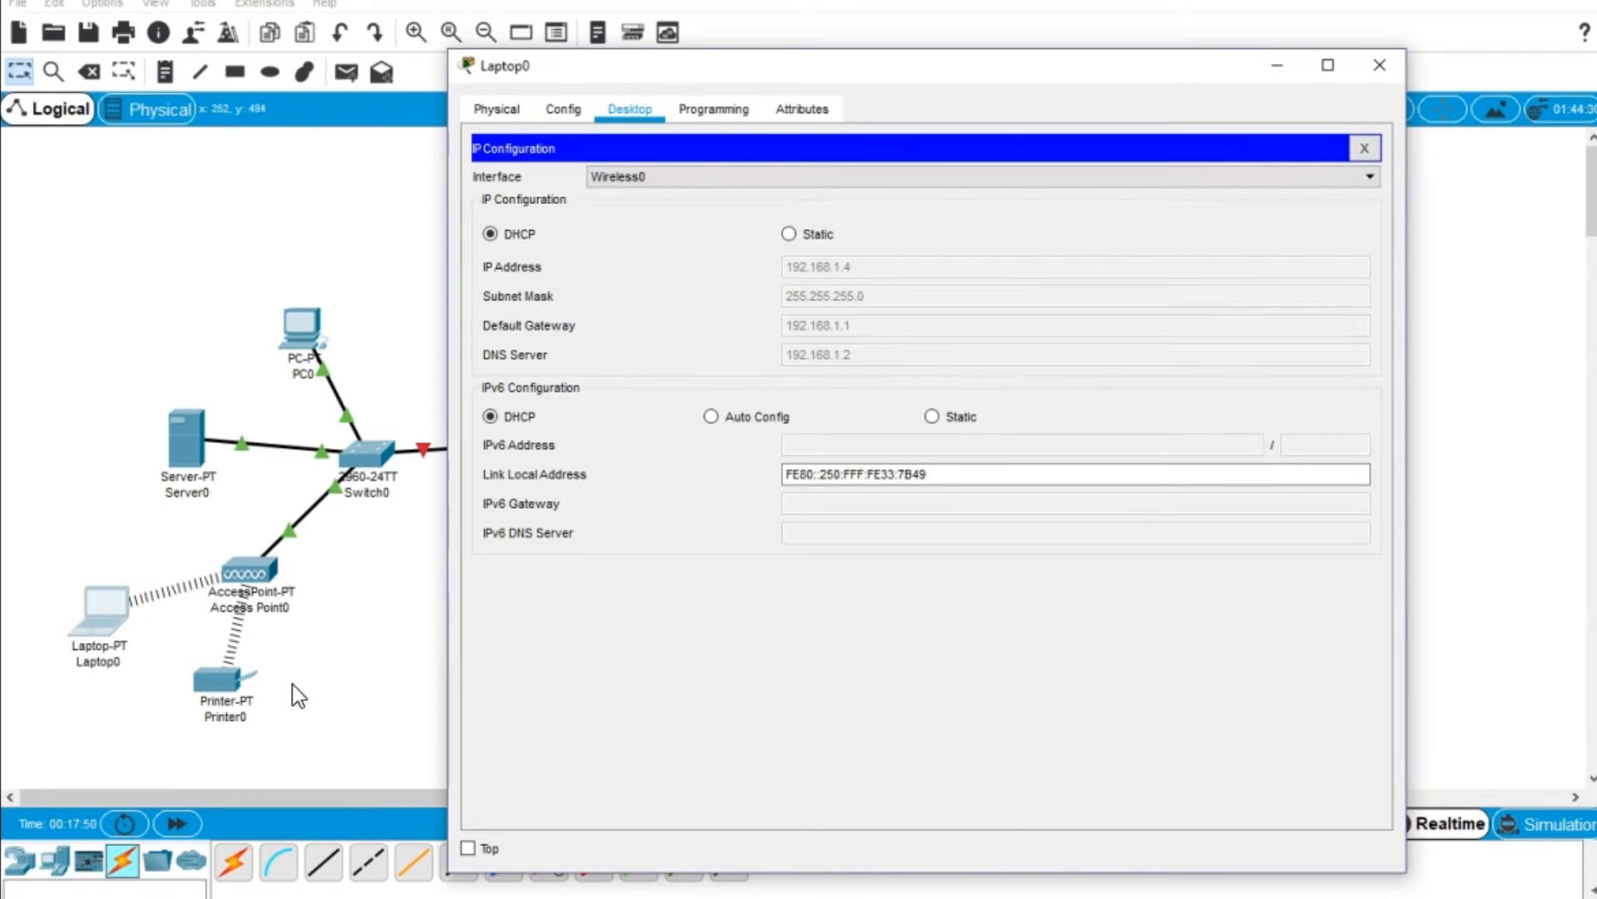
left_click(1380, 65)
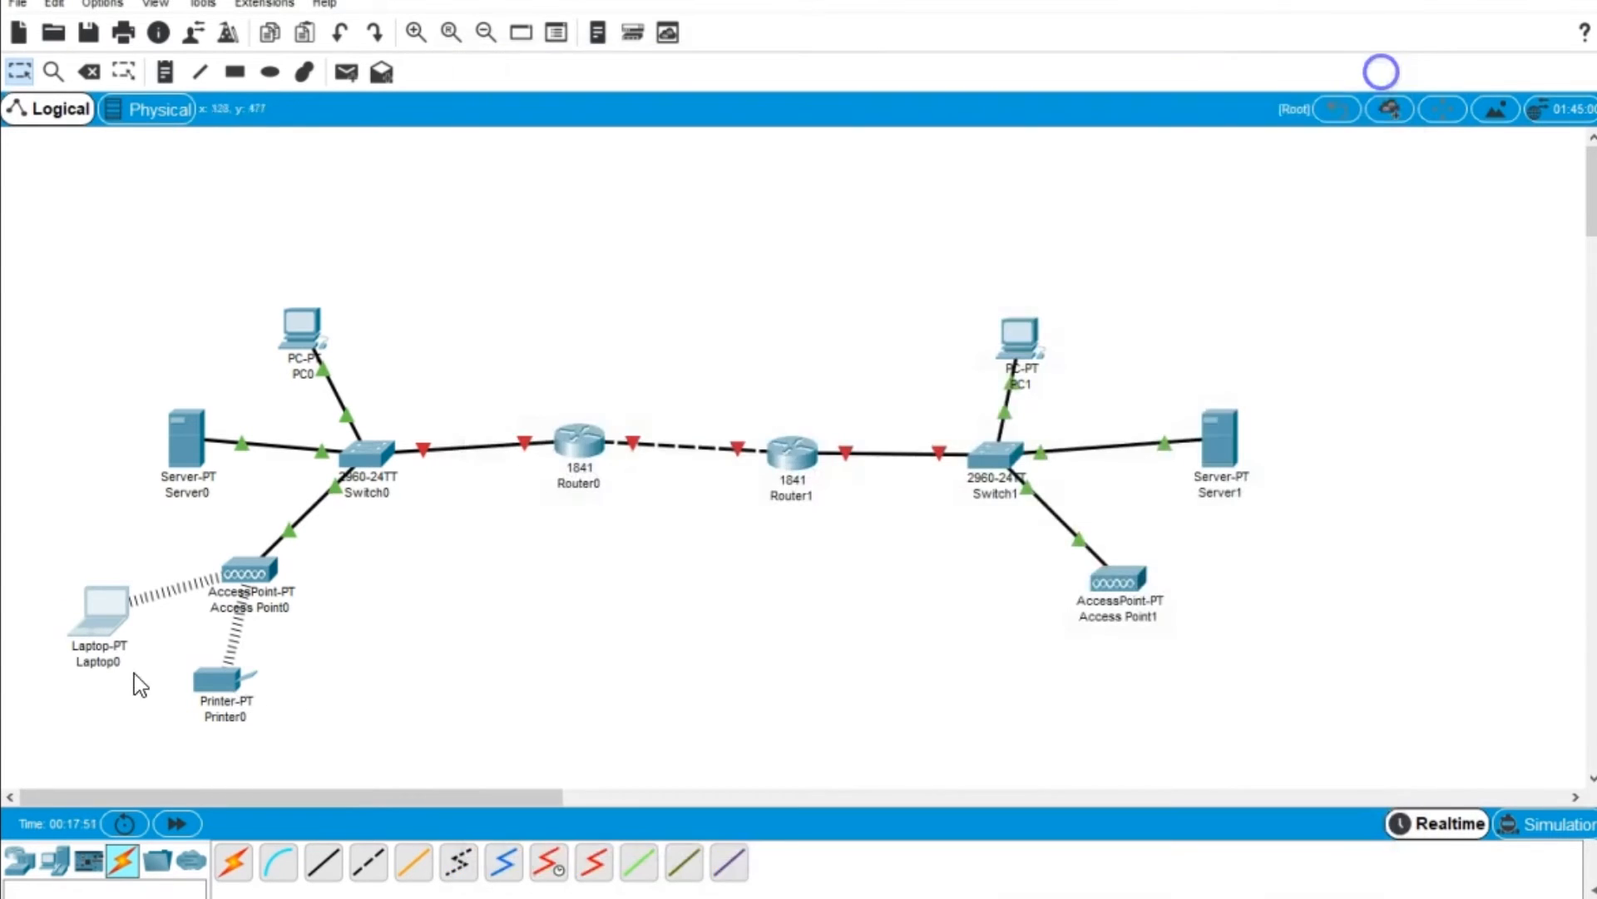
Check Printer0's gateway and DNS settings and the IP configuration of its Wireless0 interface.
left_click(210, 690)
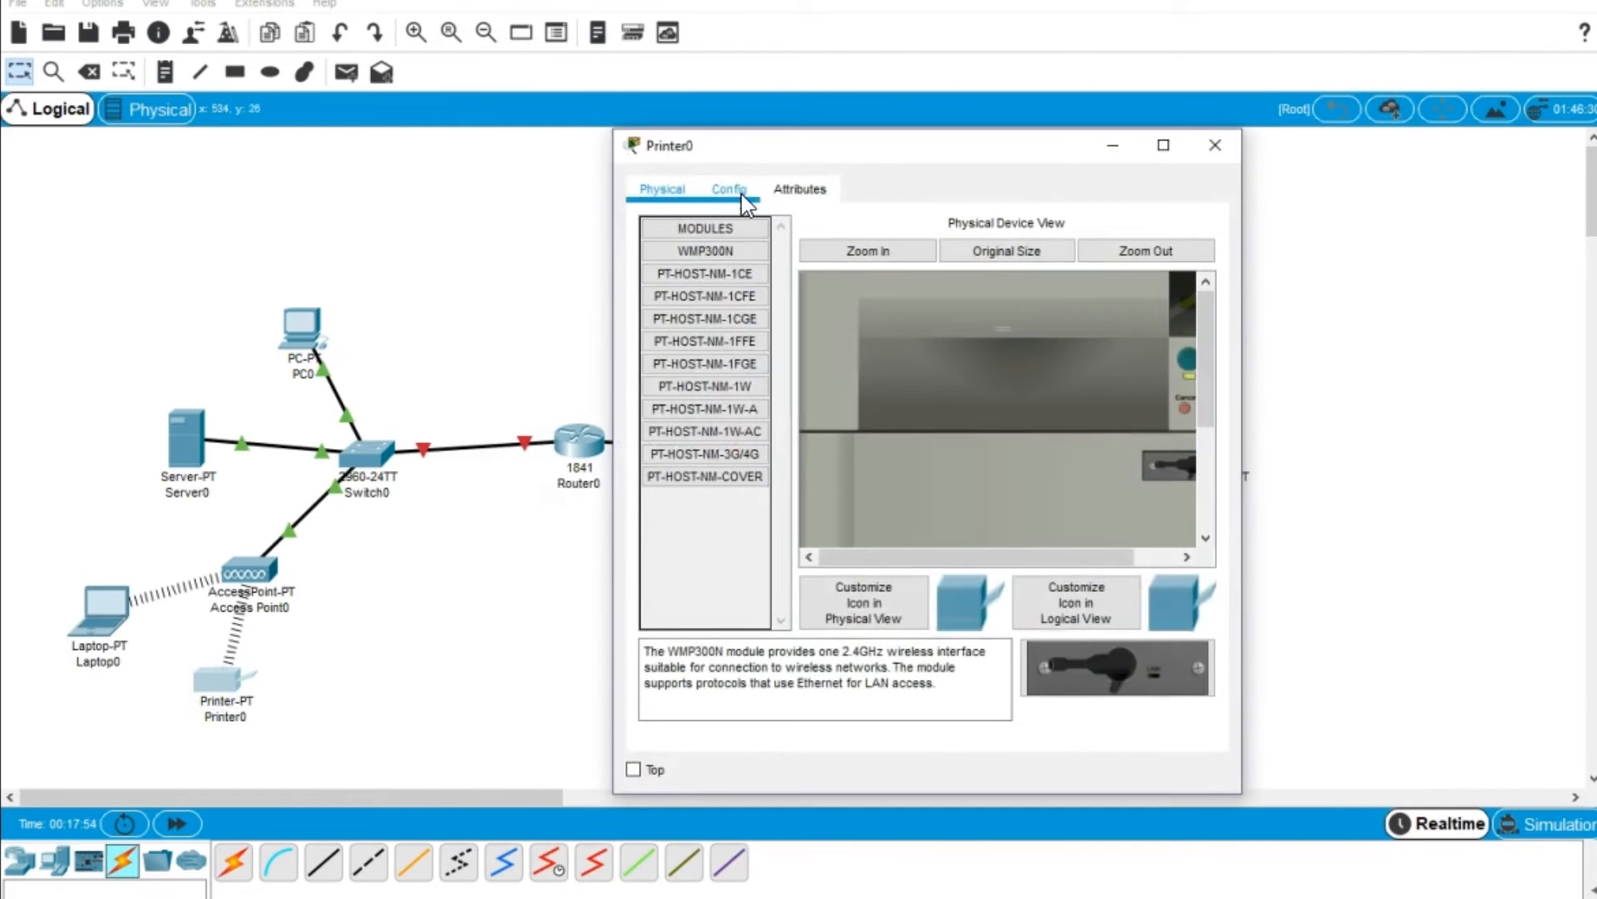
left_click(743, 195)
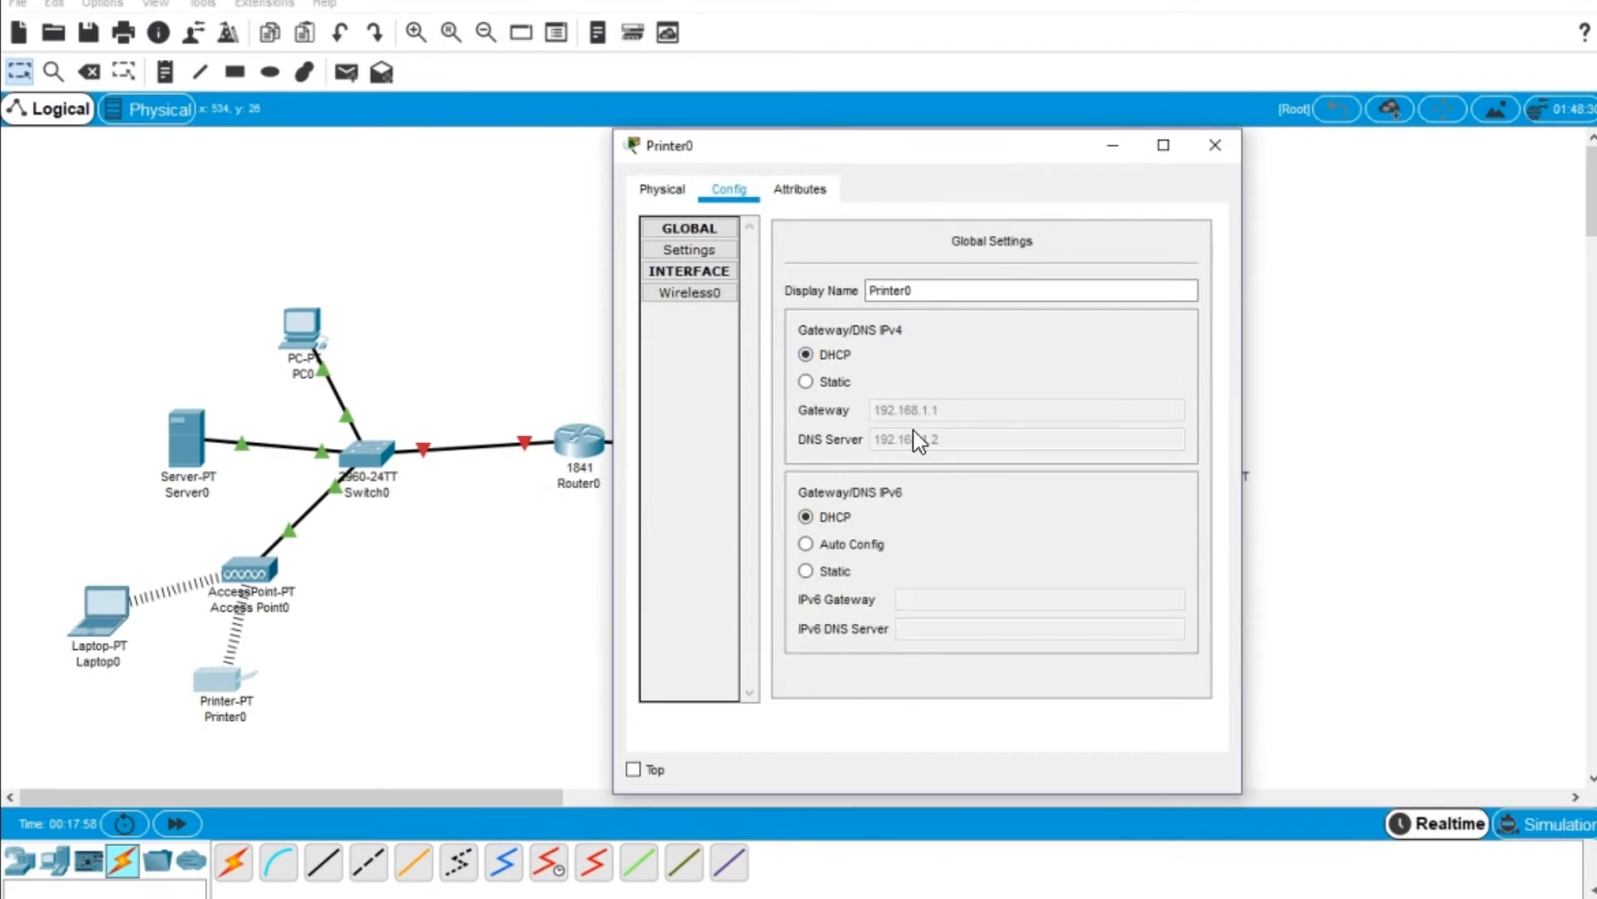
left_click(699, 294)
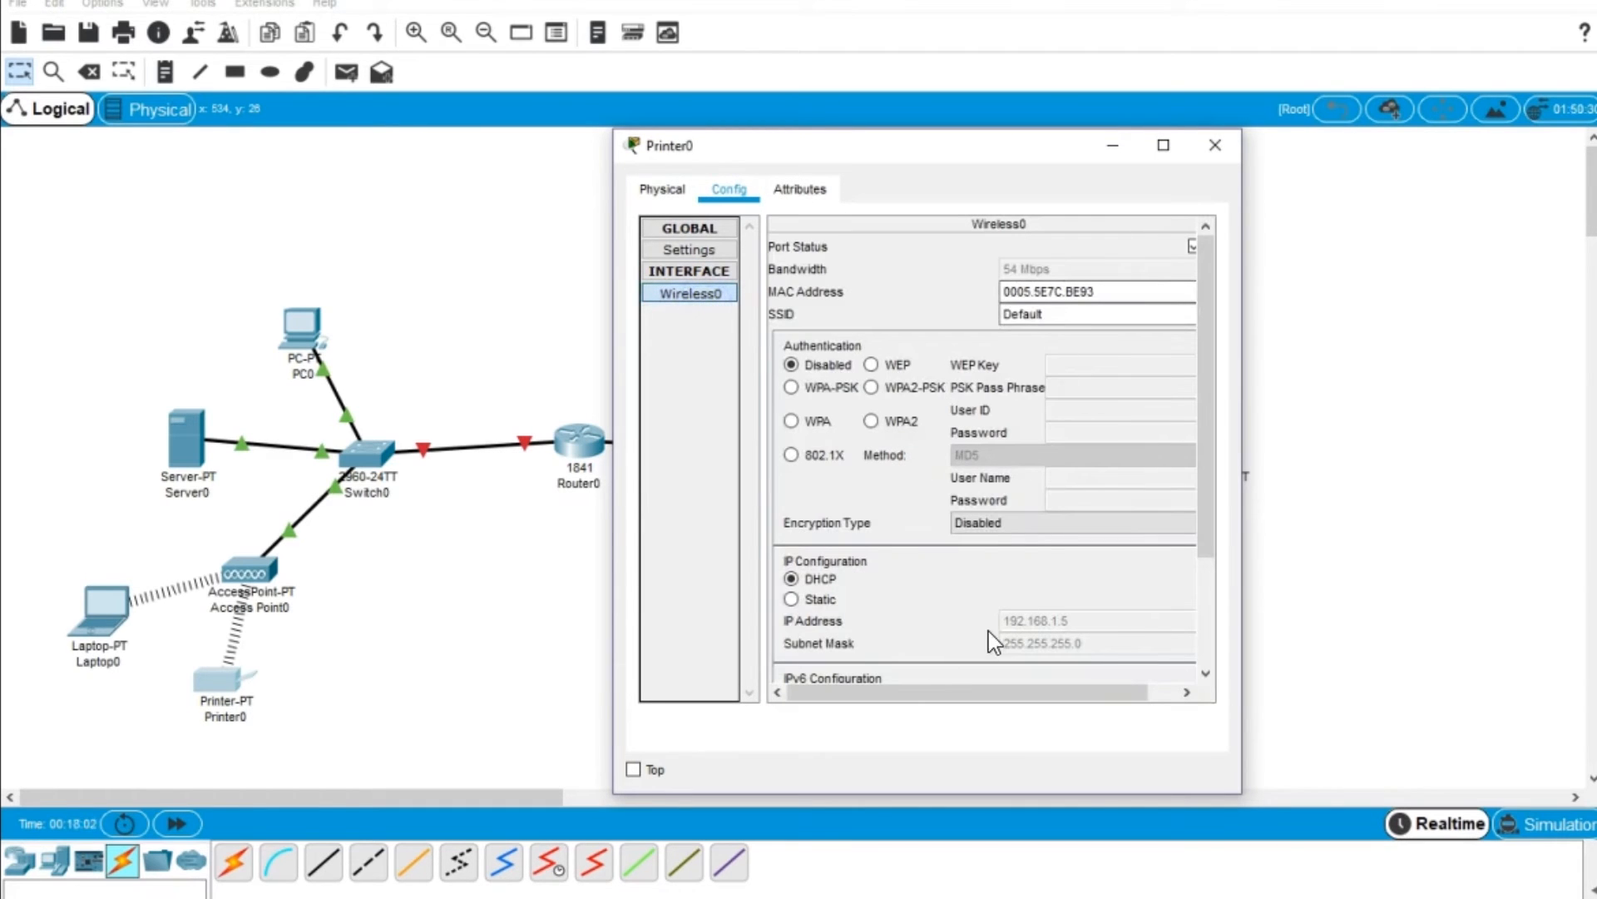
scroll(1075, 533, "down", 3)
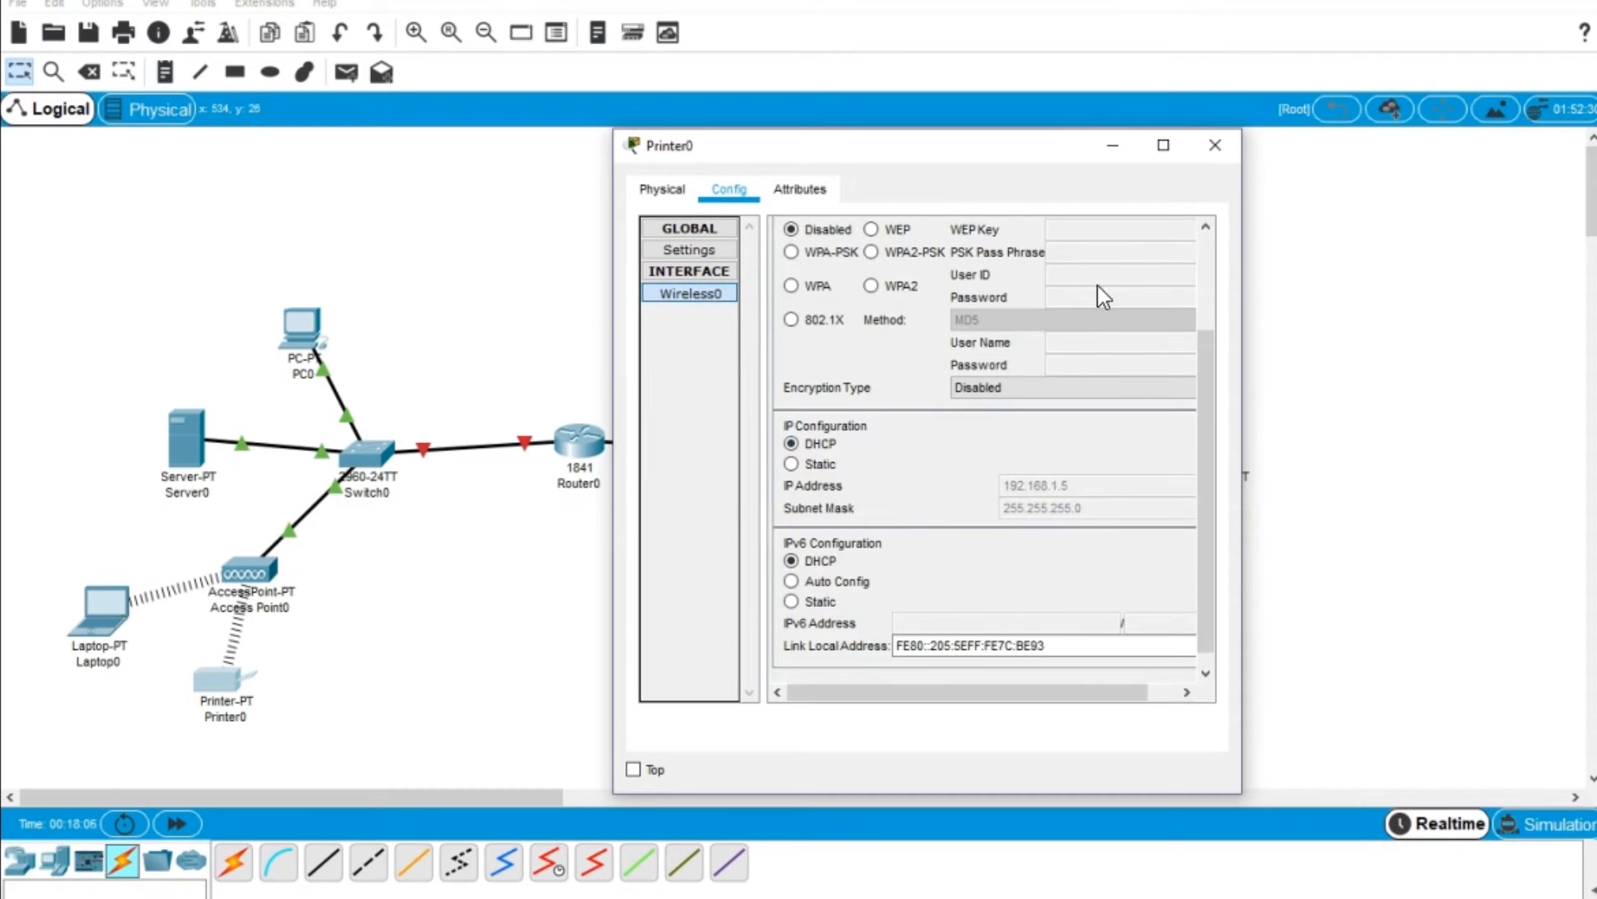
left_click(1216, 146)
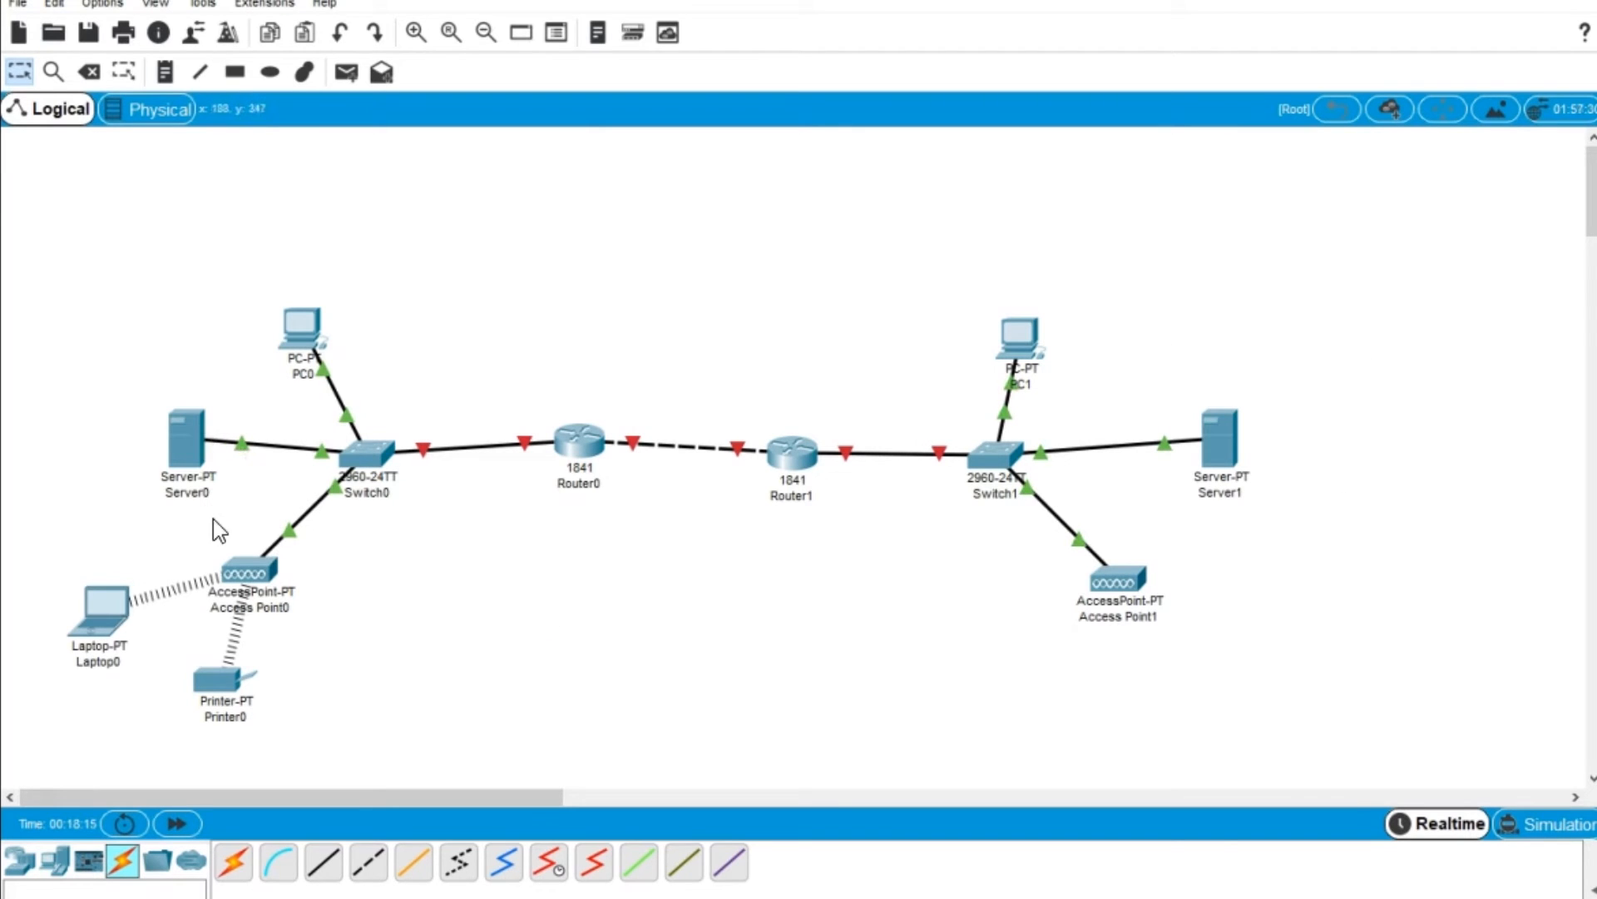
Replace the Cisco Packet Tracer heading with Walt Disney World in Server0's index.html and save the page.
left_click(178, 431)
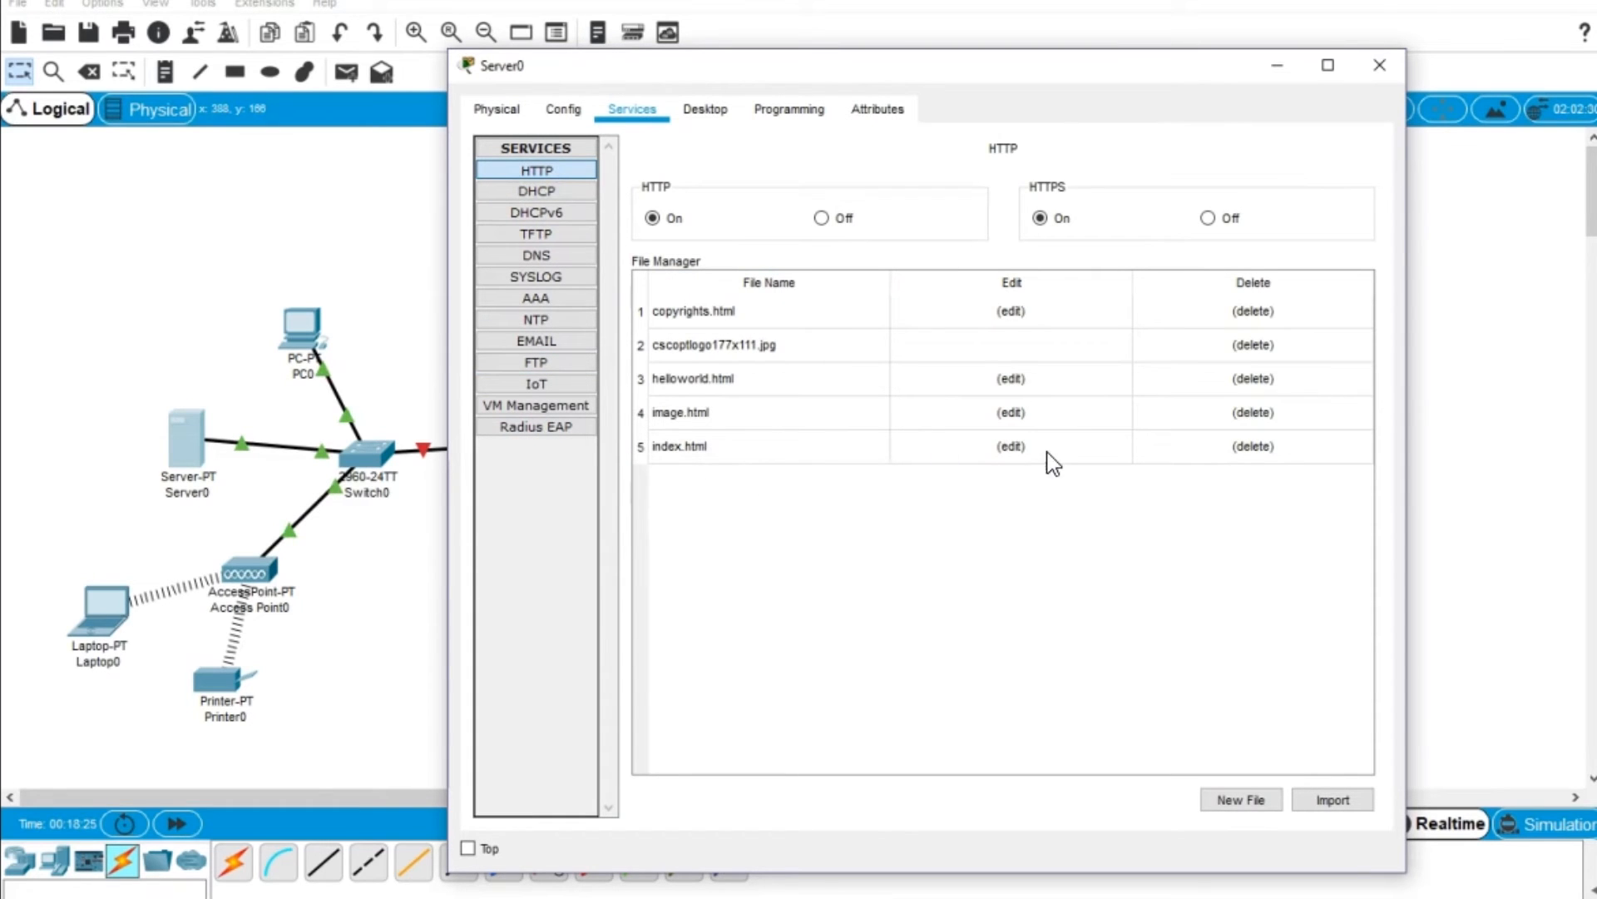
left_click(1012, 447)
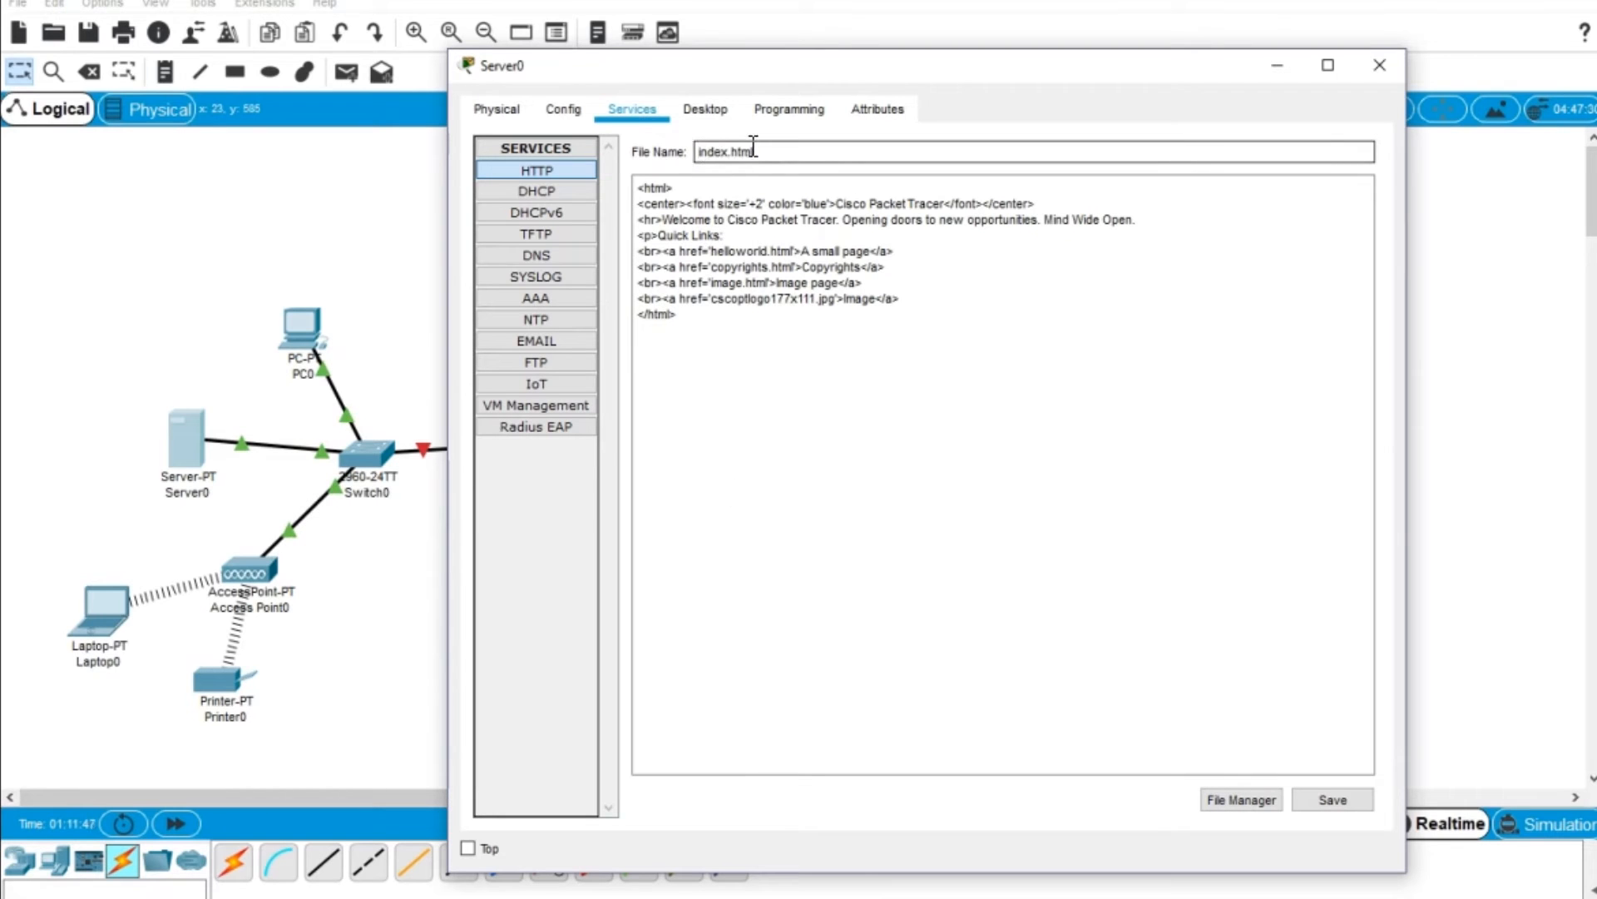
left_click_drag(836, 203, 946, 206)
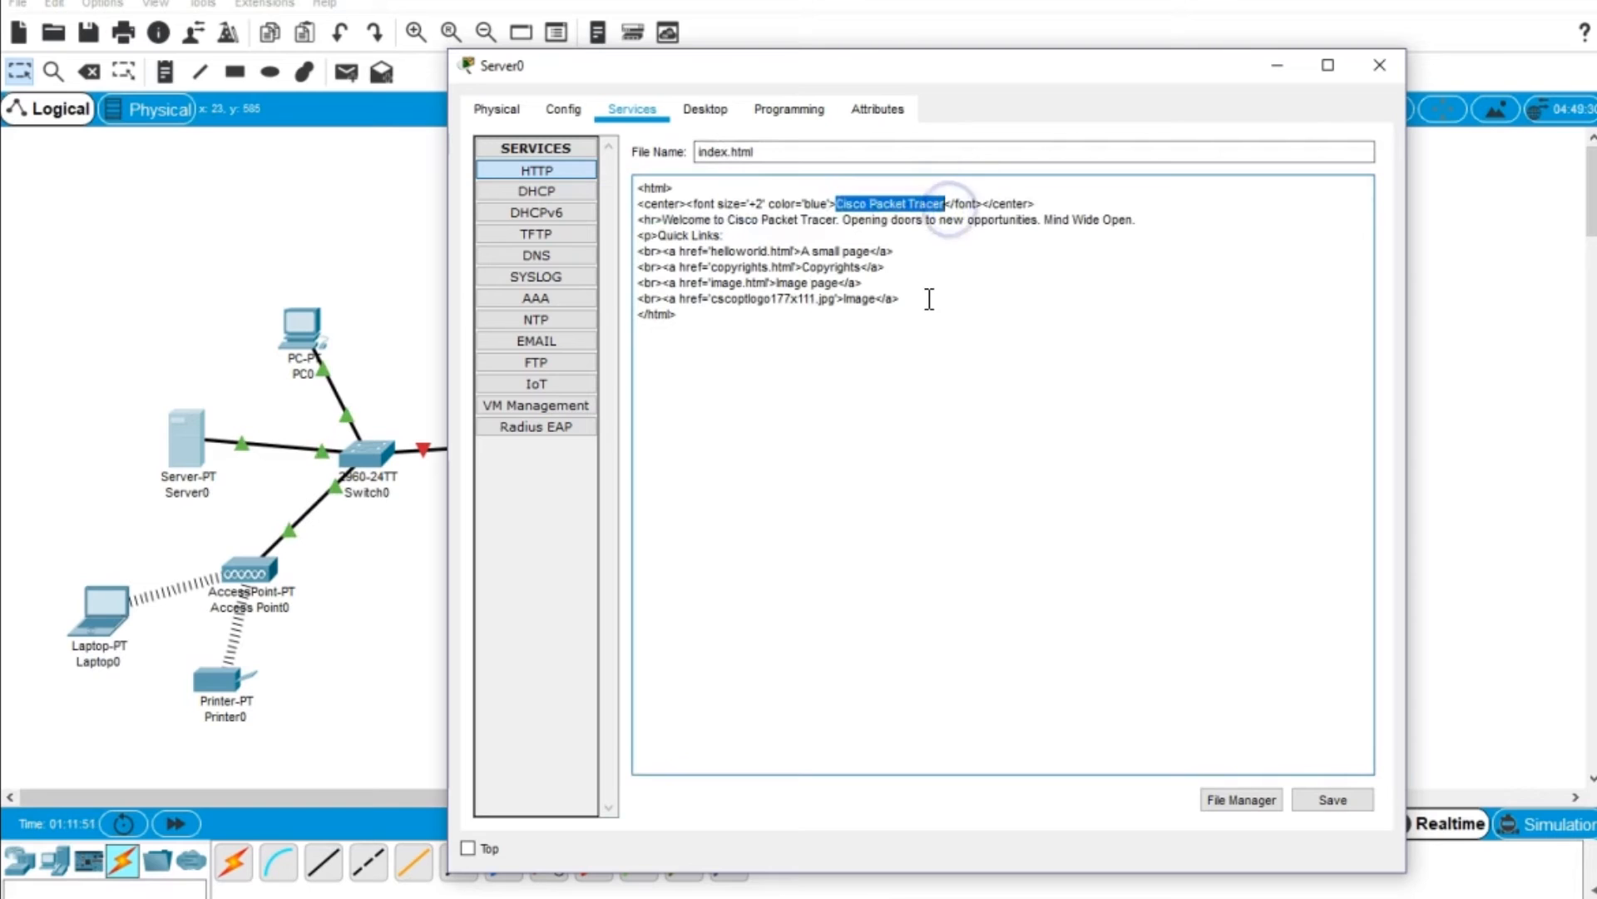
type("Walt Disney")
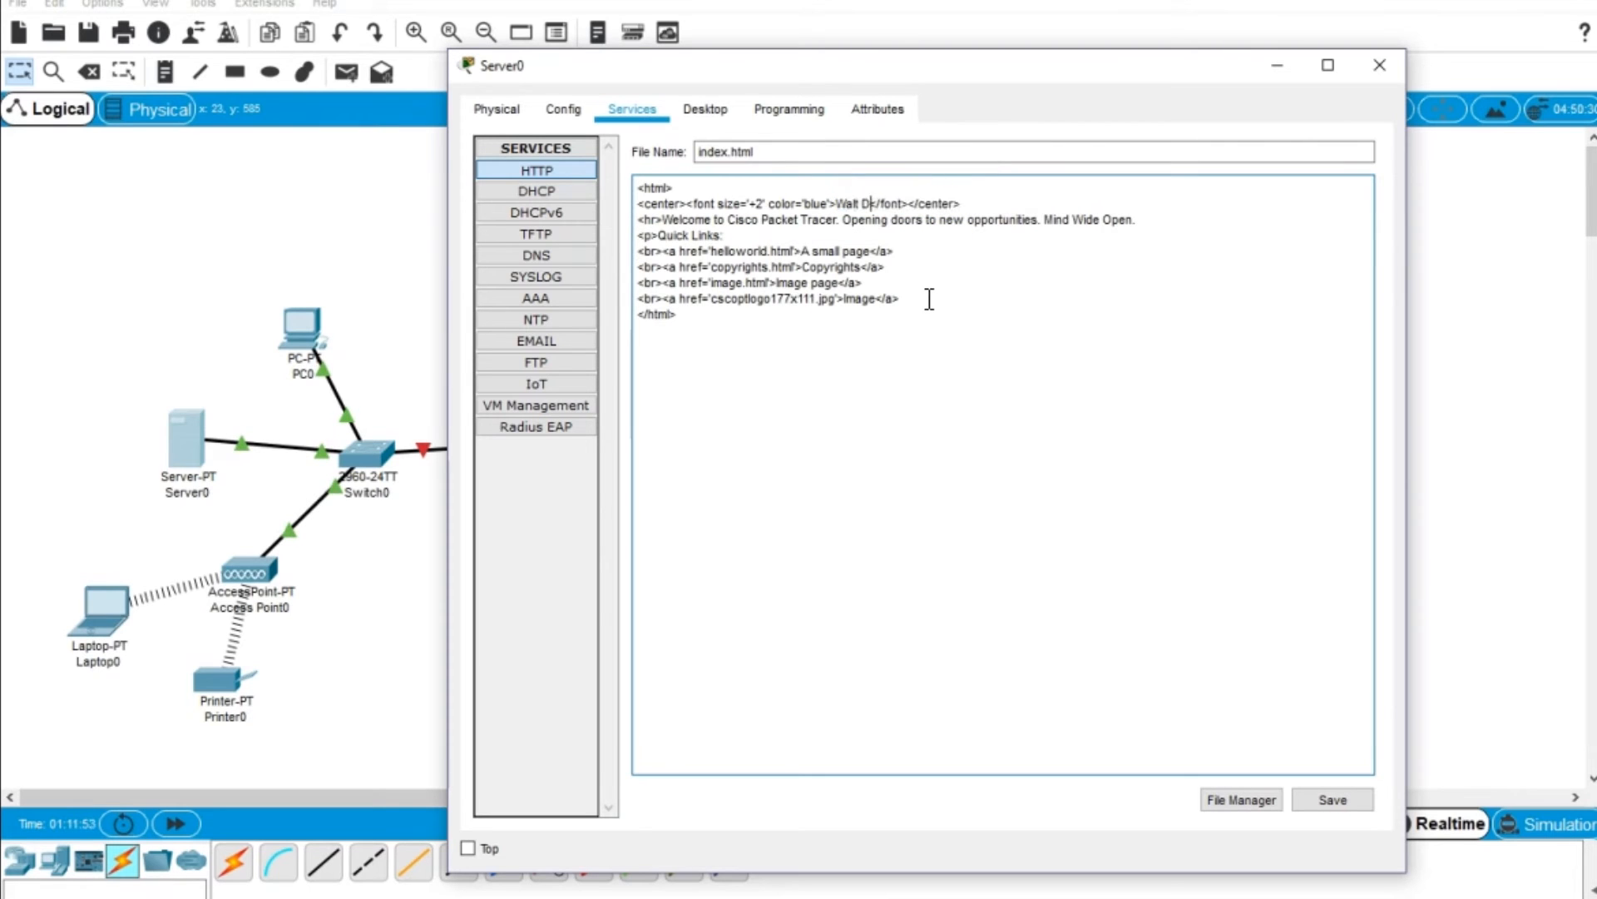
type(" World")
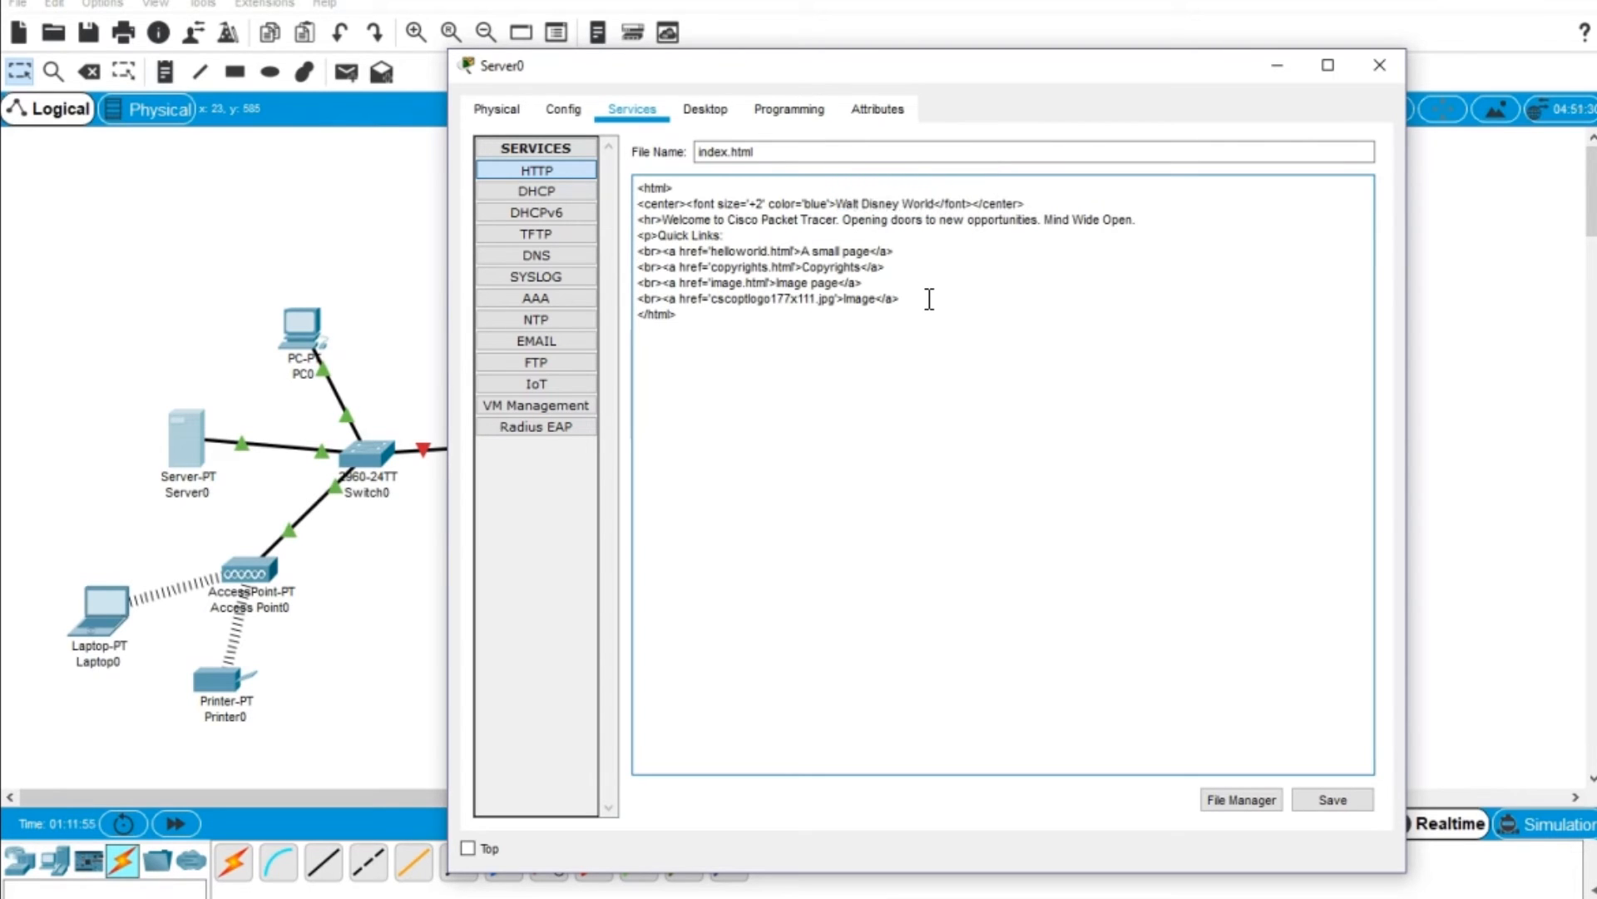
left_click_drag(664, 218, 731, 219)
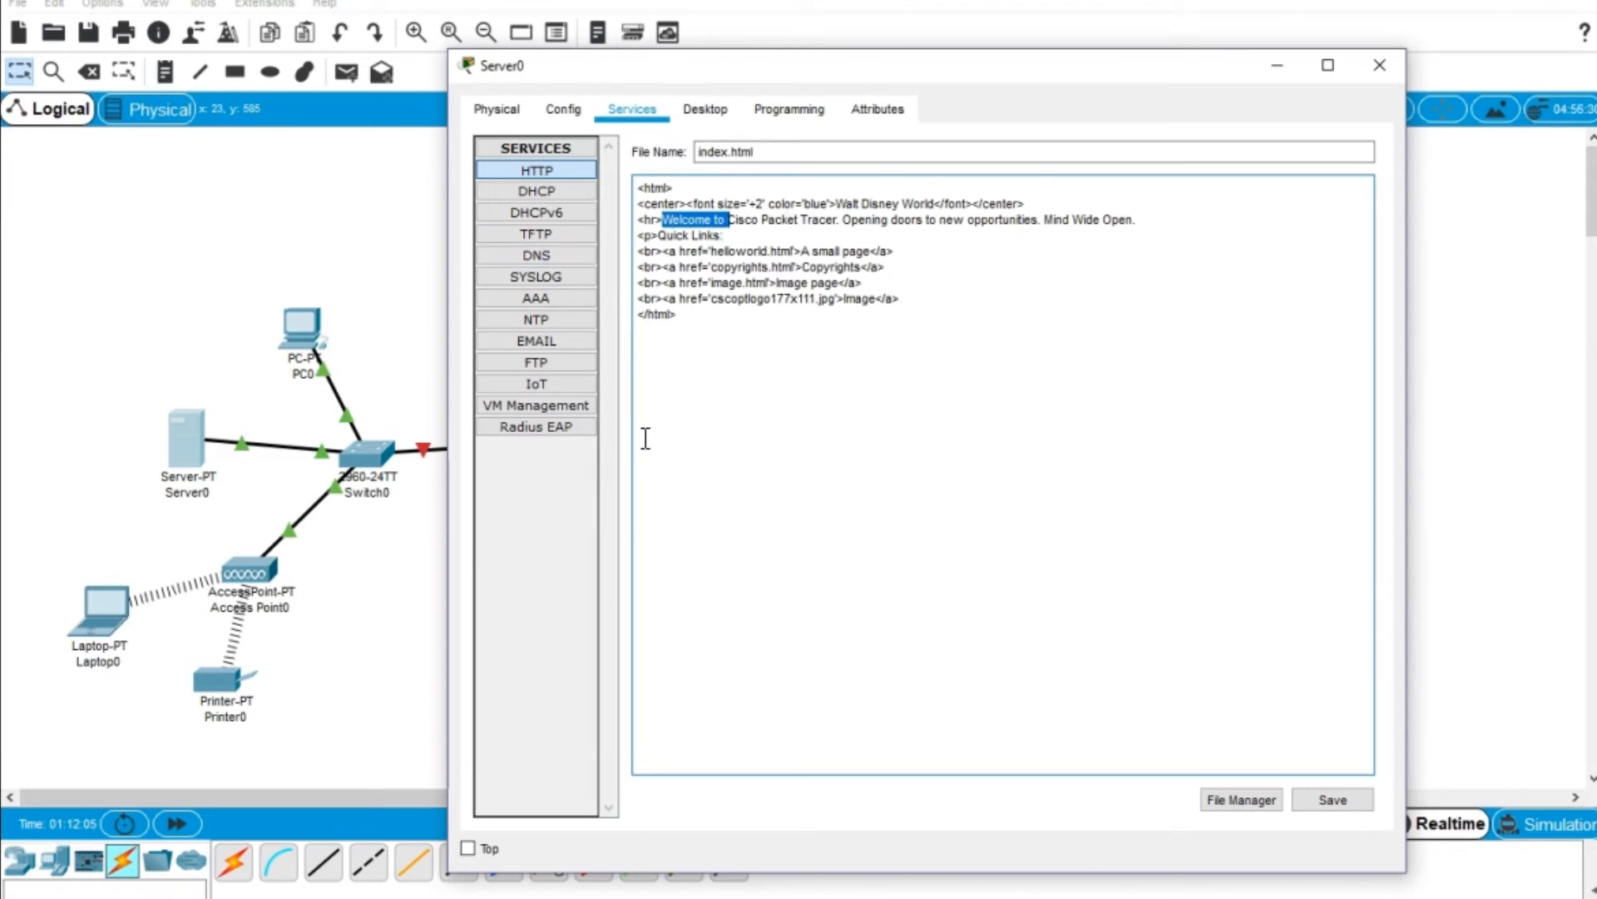
left_click(1323, 799)
left_click(963, 500)
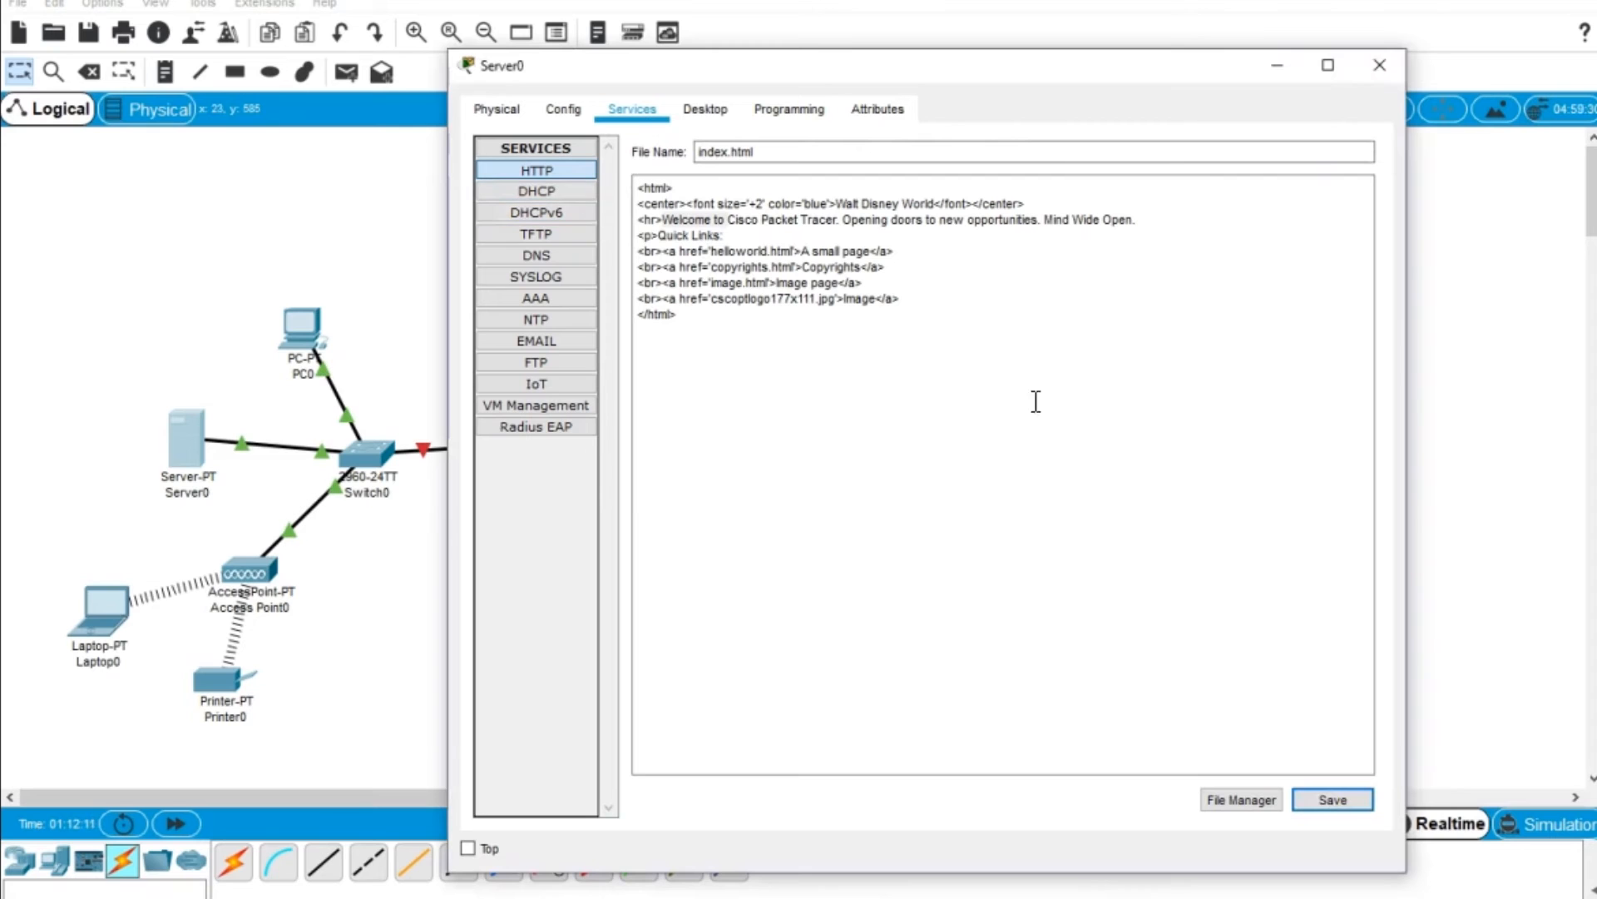
left_click(511, 192)
left_click(529, 171)
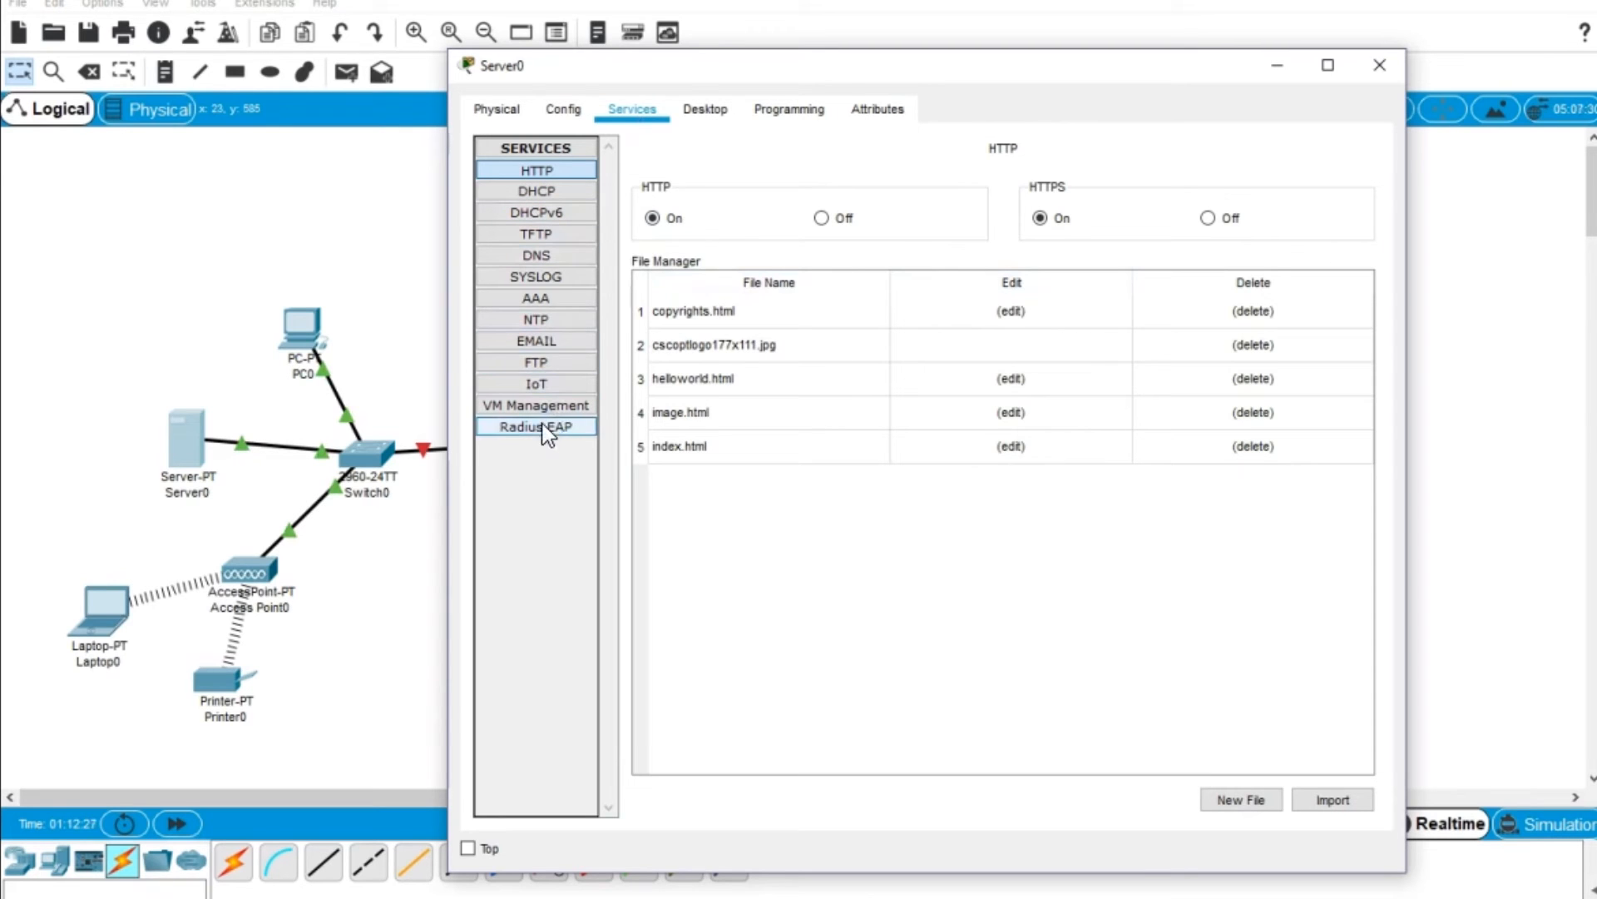
Add a DNS A record on Server0 for wdw.com with address 192.168.1.2 and turn the DNS service on.
left_click(541, 258)
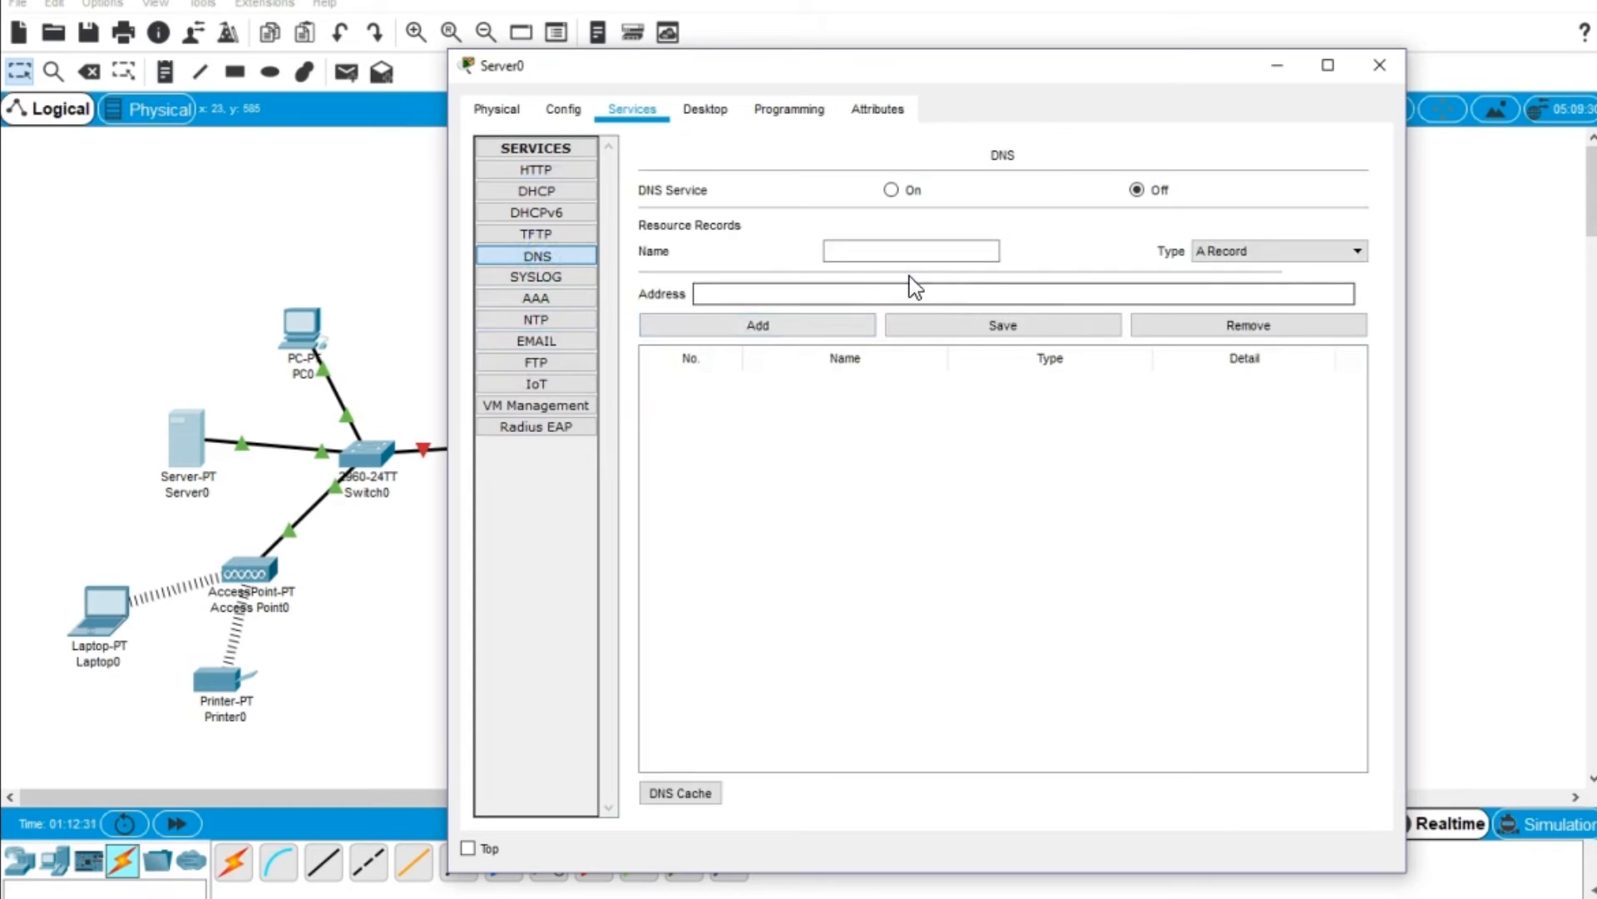
left_click(893, 248)
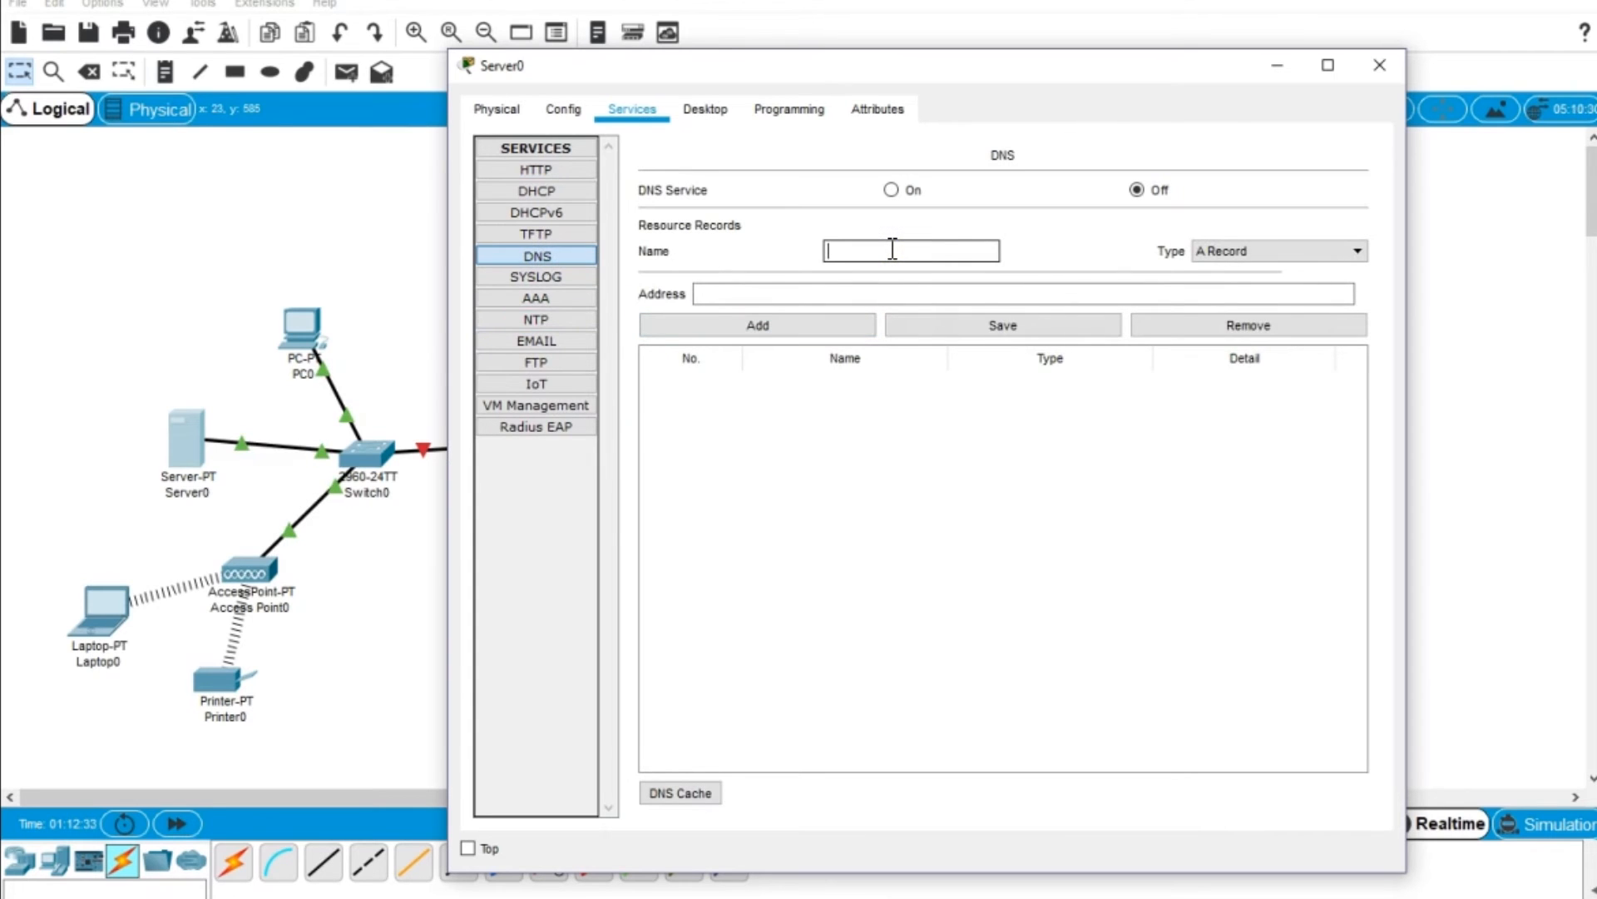
type("wdw.com")
left_click(828, 293)
type("19")
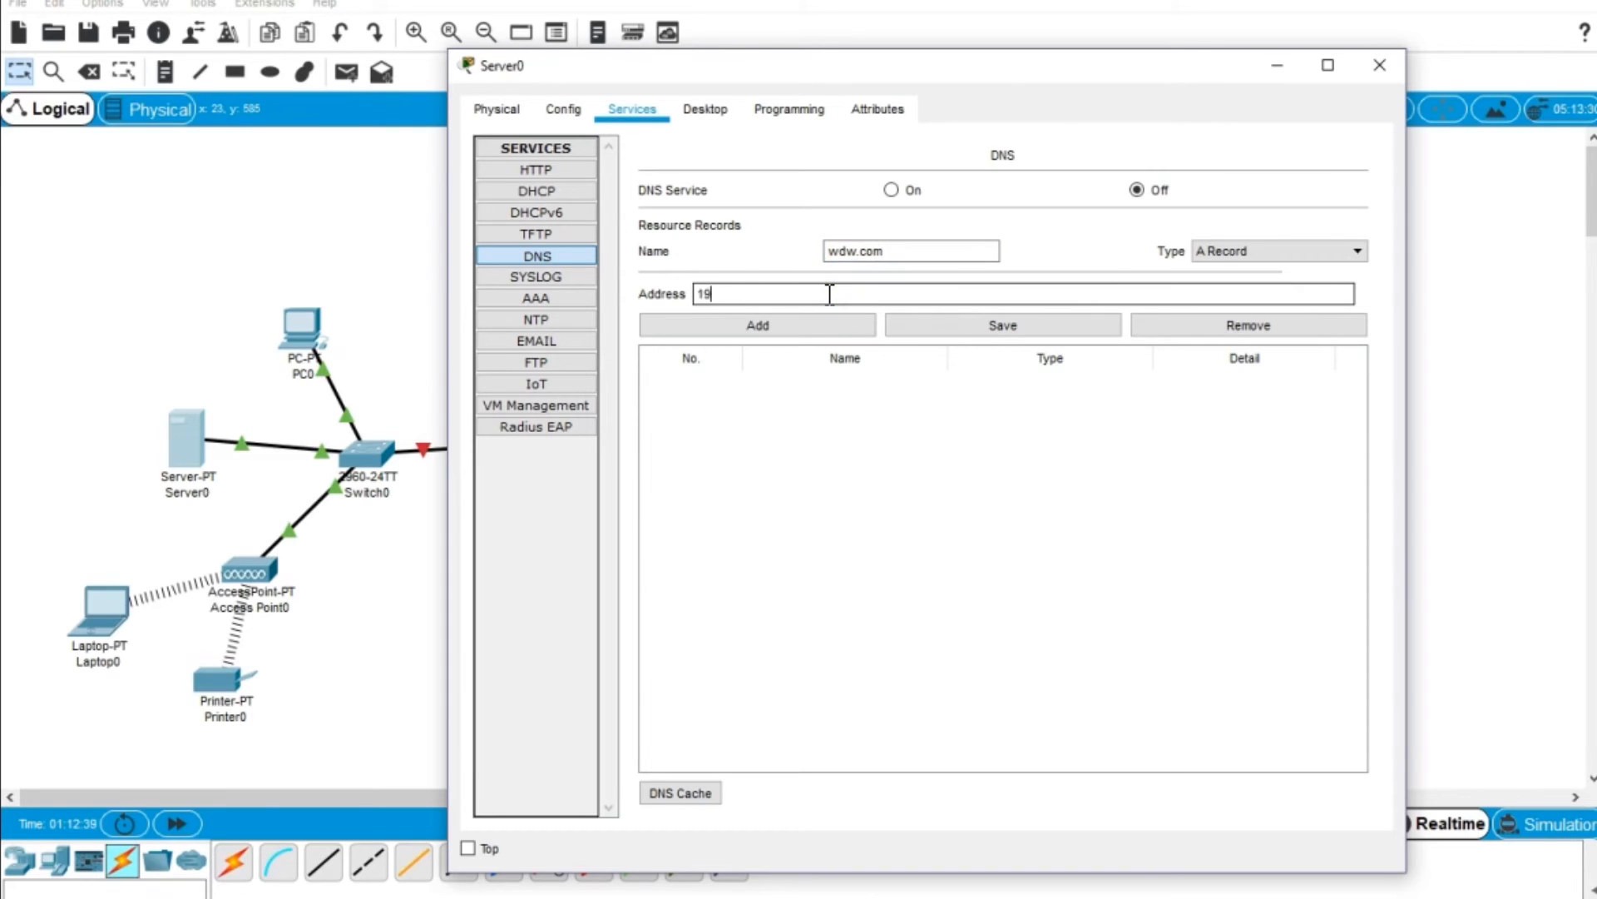
type("2.168.1.2")
left_click(736, 331)
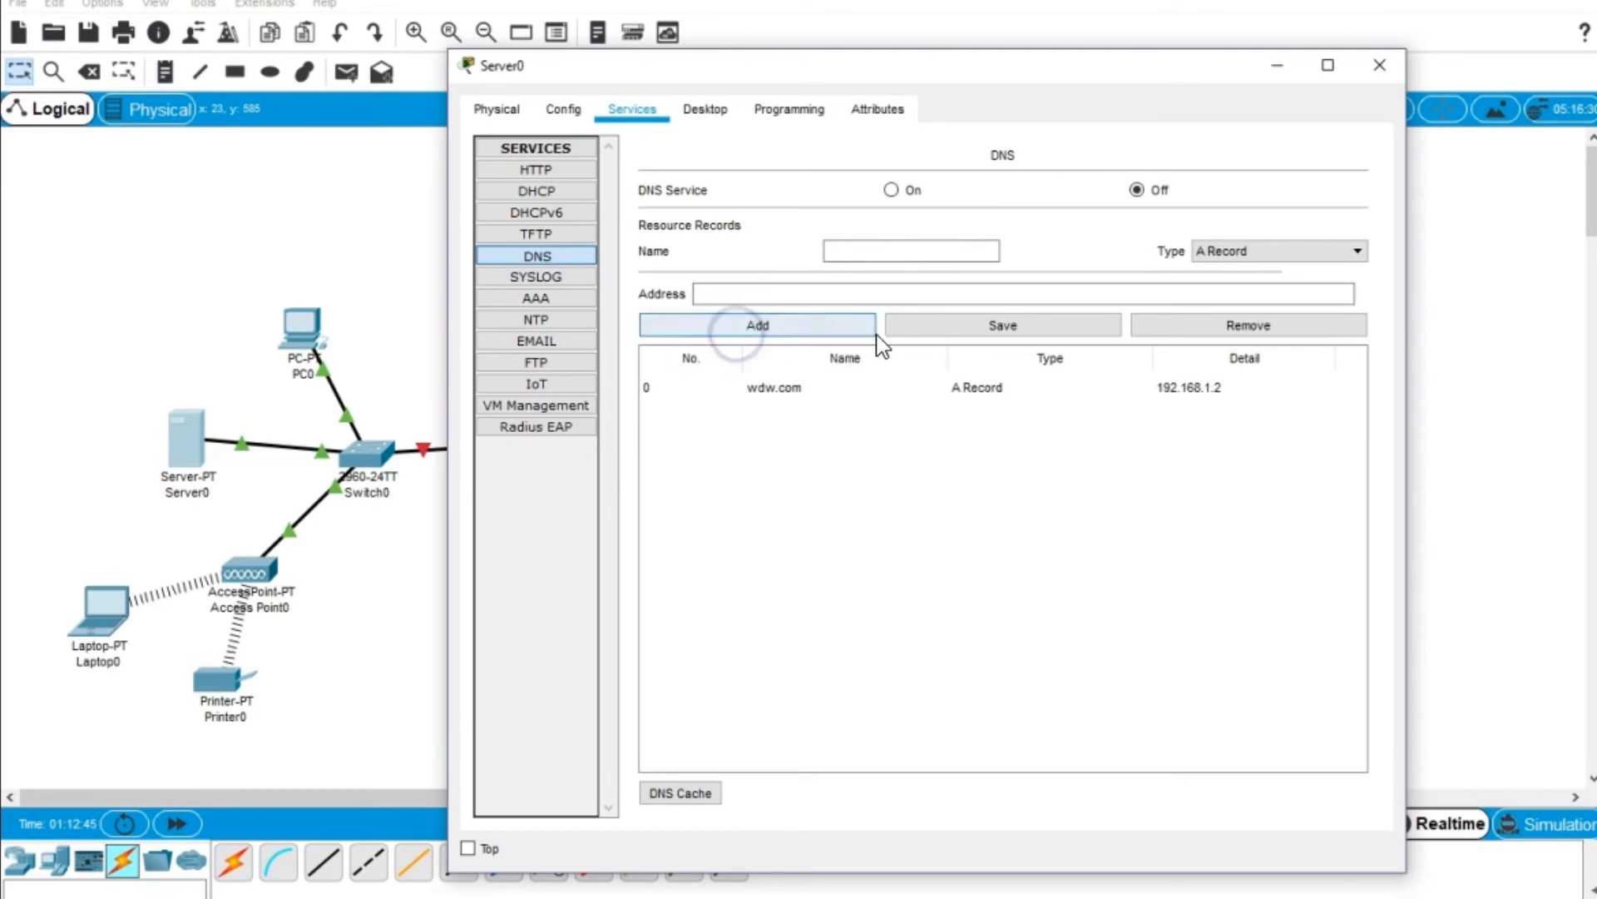
left_click(973, 325)
left_click(983, 499)
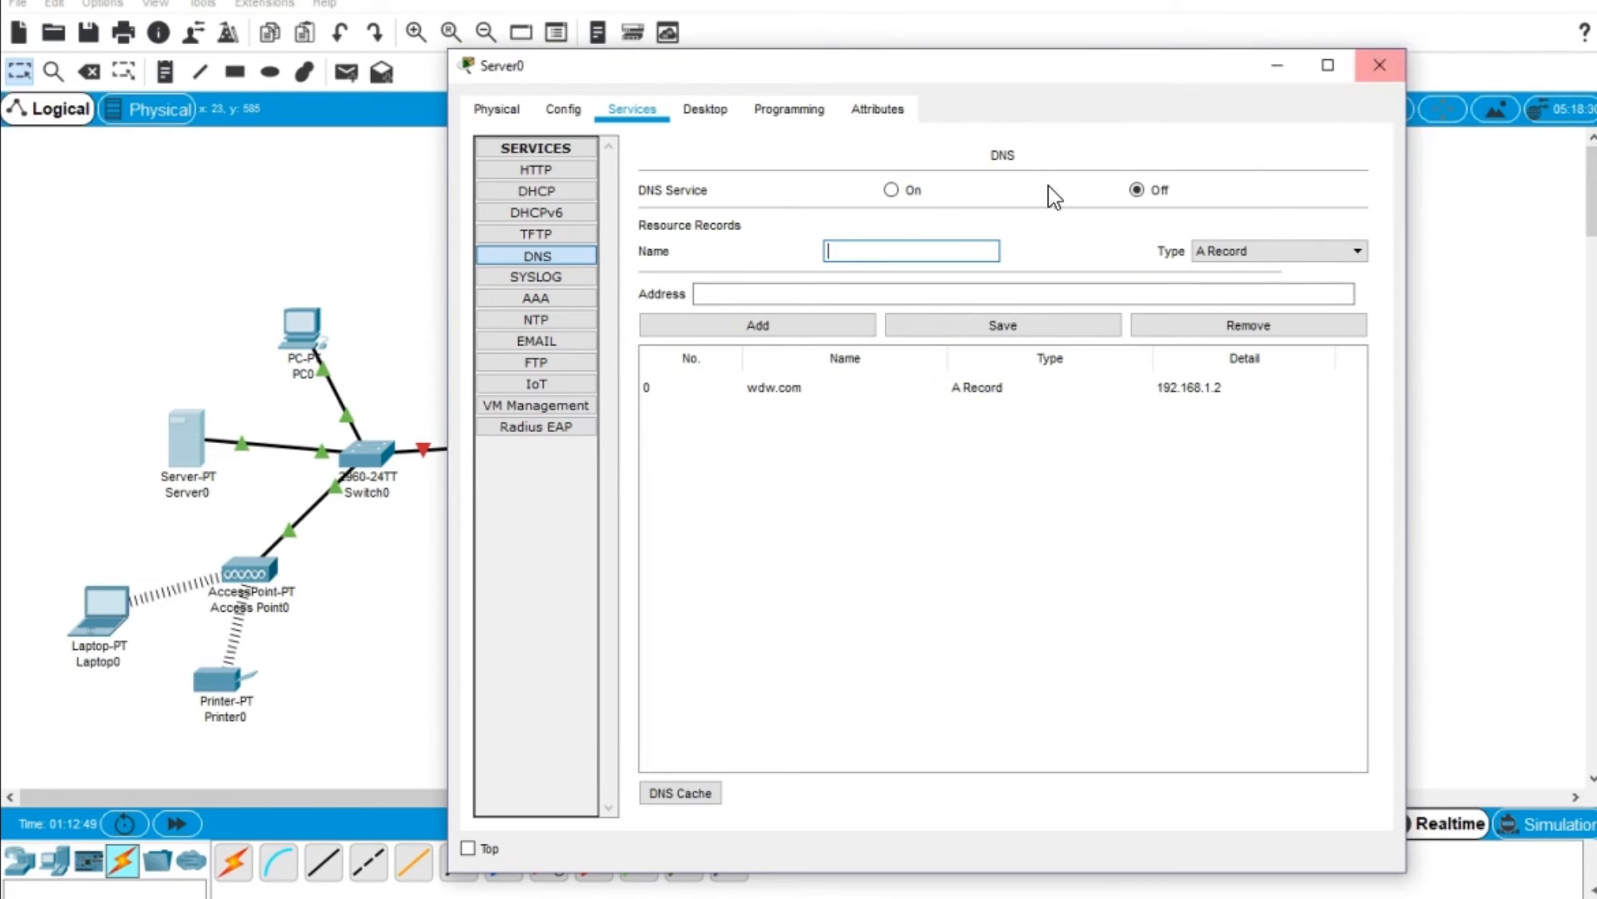
left_click(892, 196)
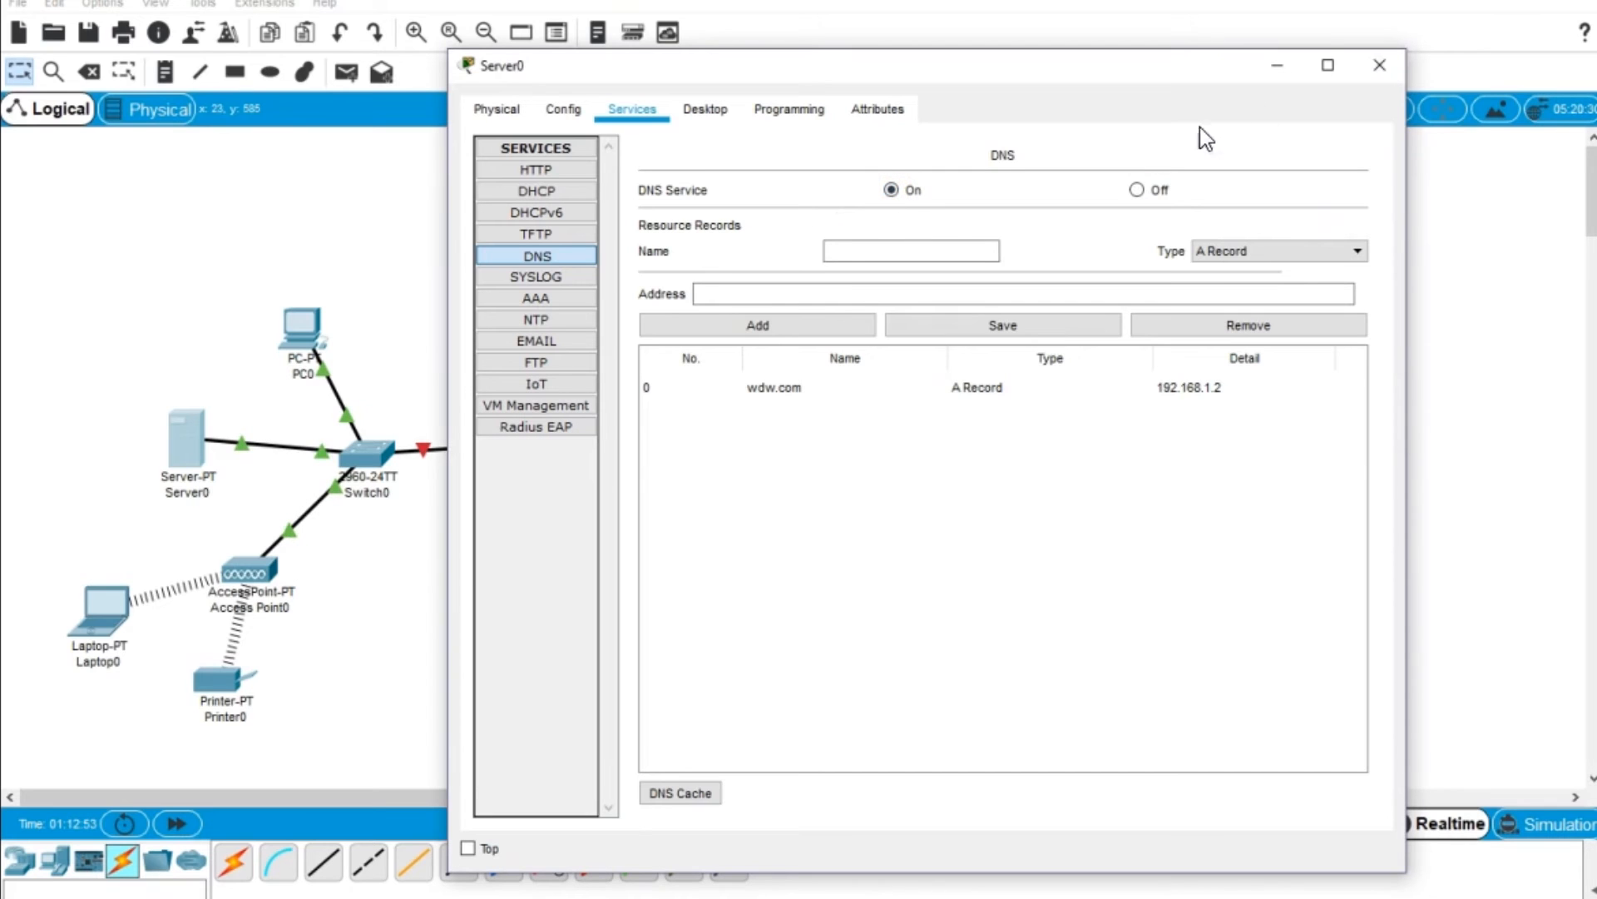
left_click(1373, 75)
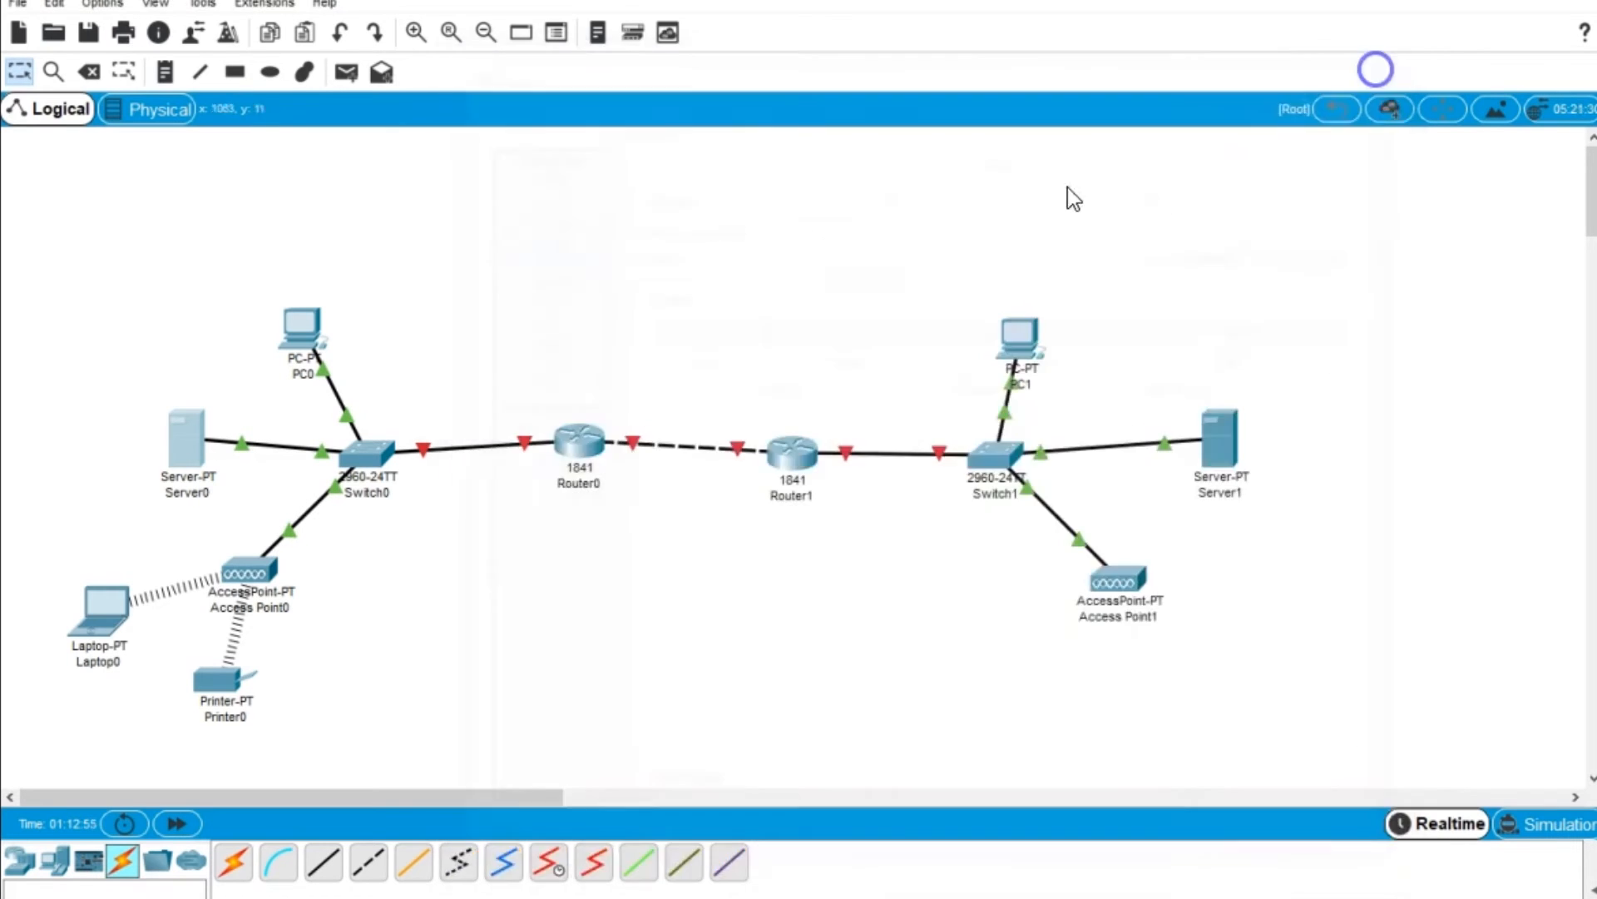
Test the website by opening wdw.com in PC0's web browser and check the page heading.
left_click(304, 333)
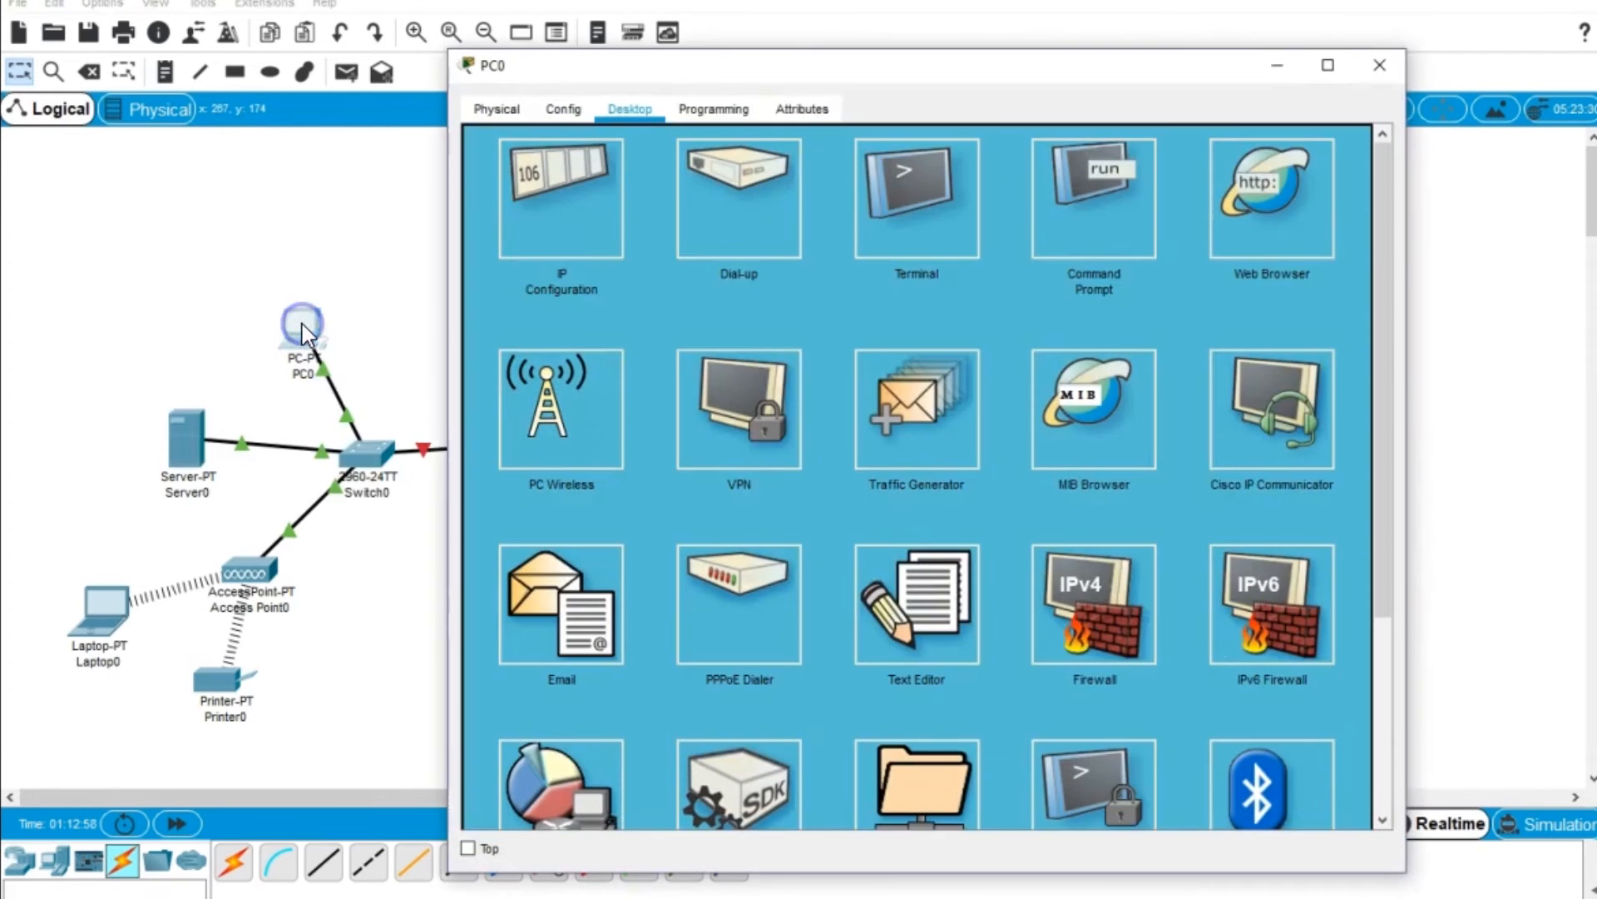
left_click(1264, 202)
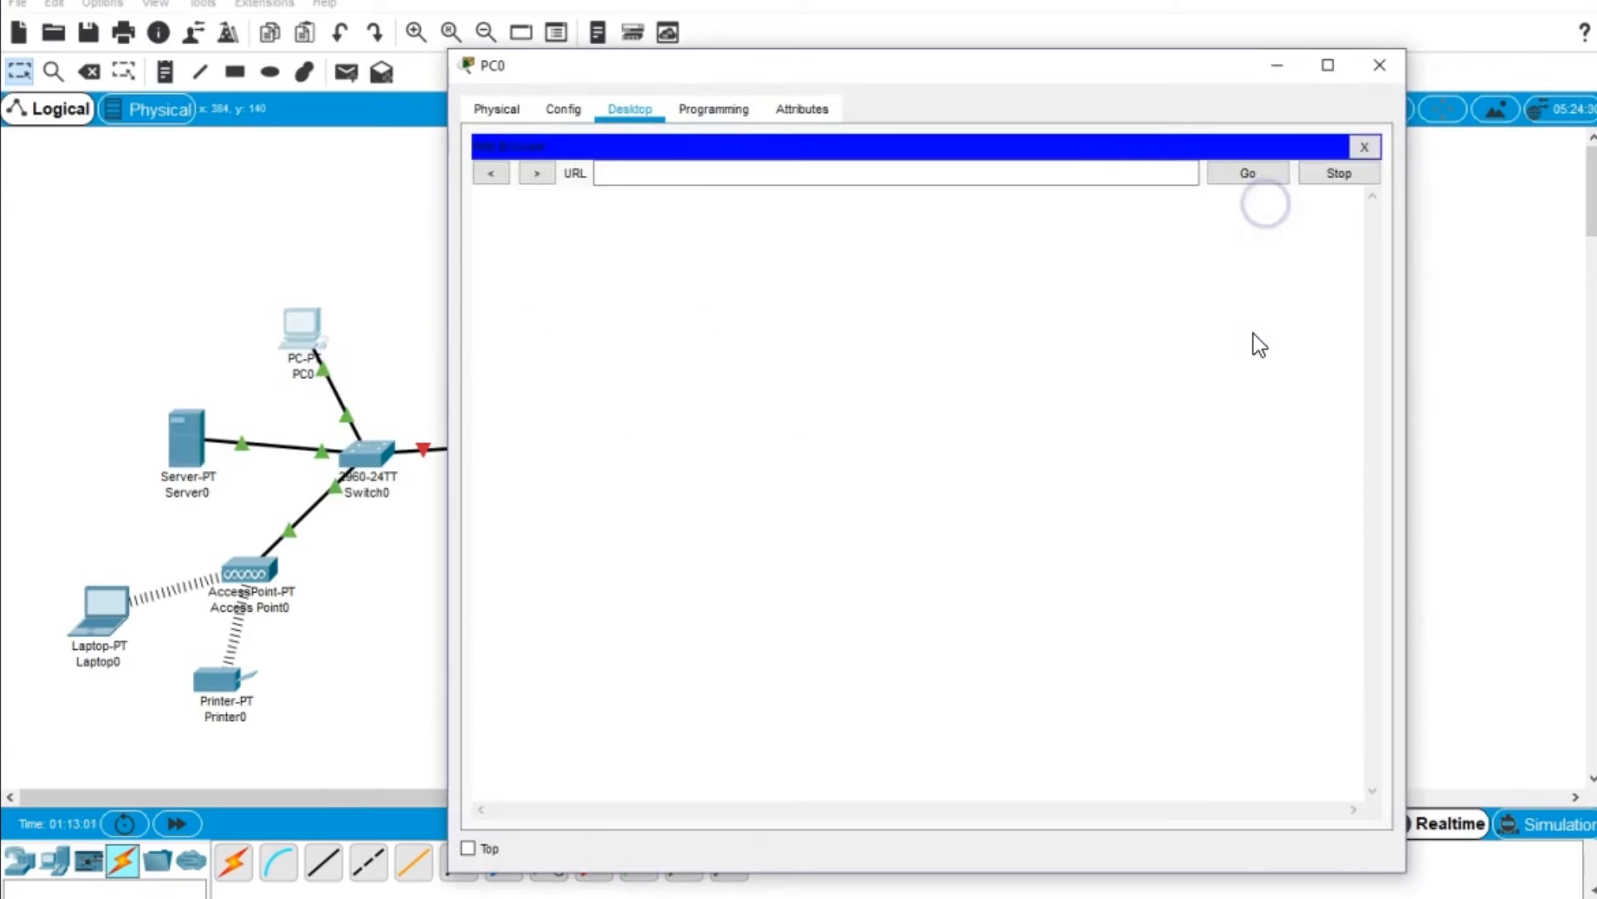
left_click(749, 175)
type("wdw.com")
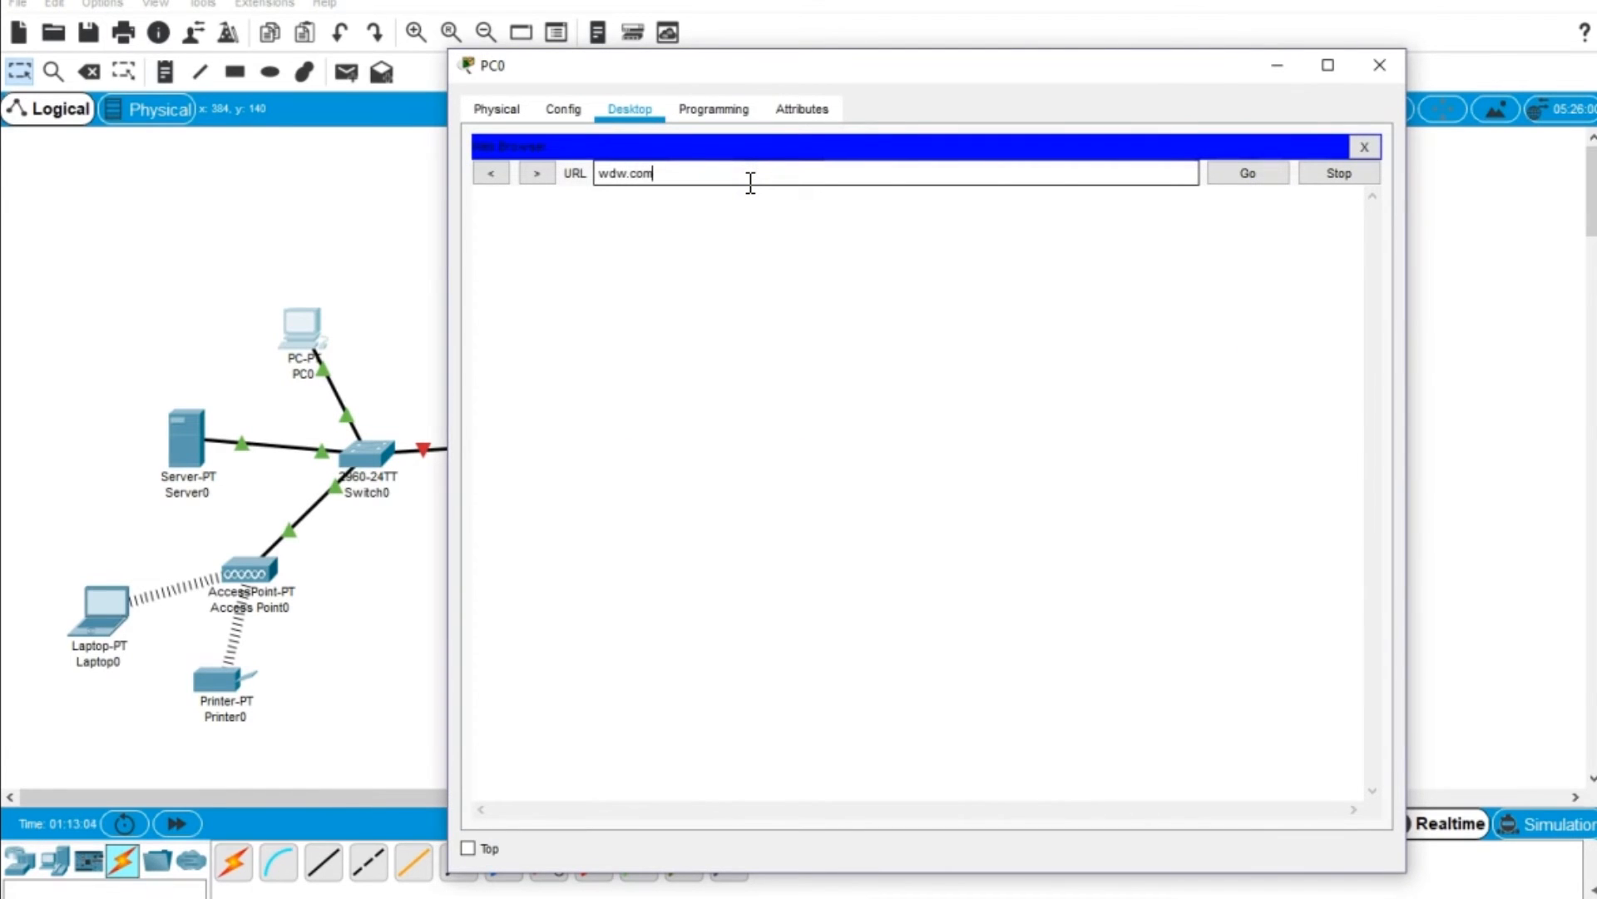
key("Return")
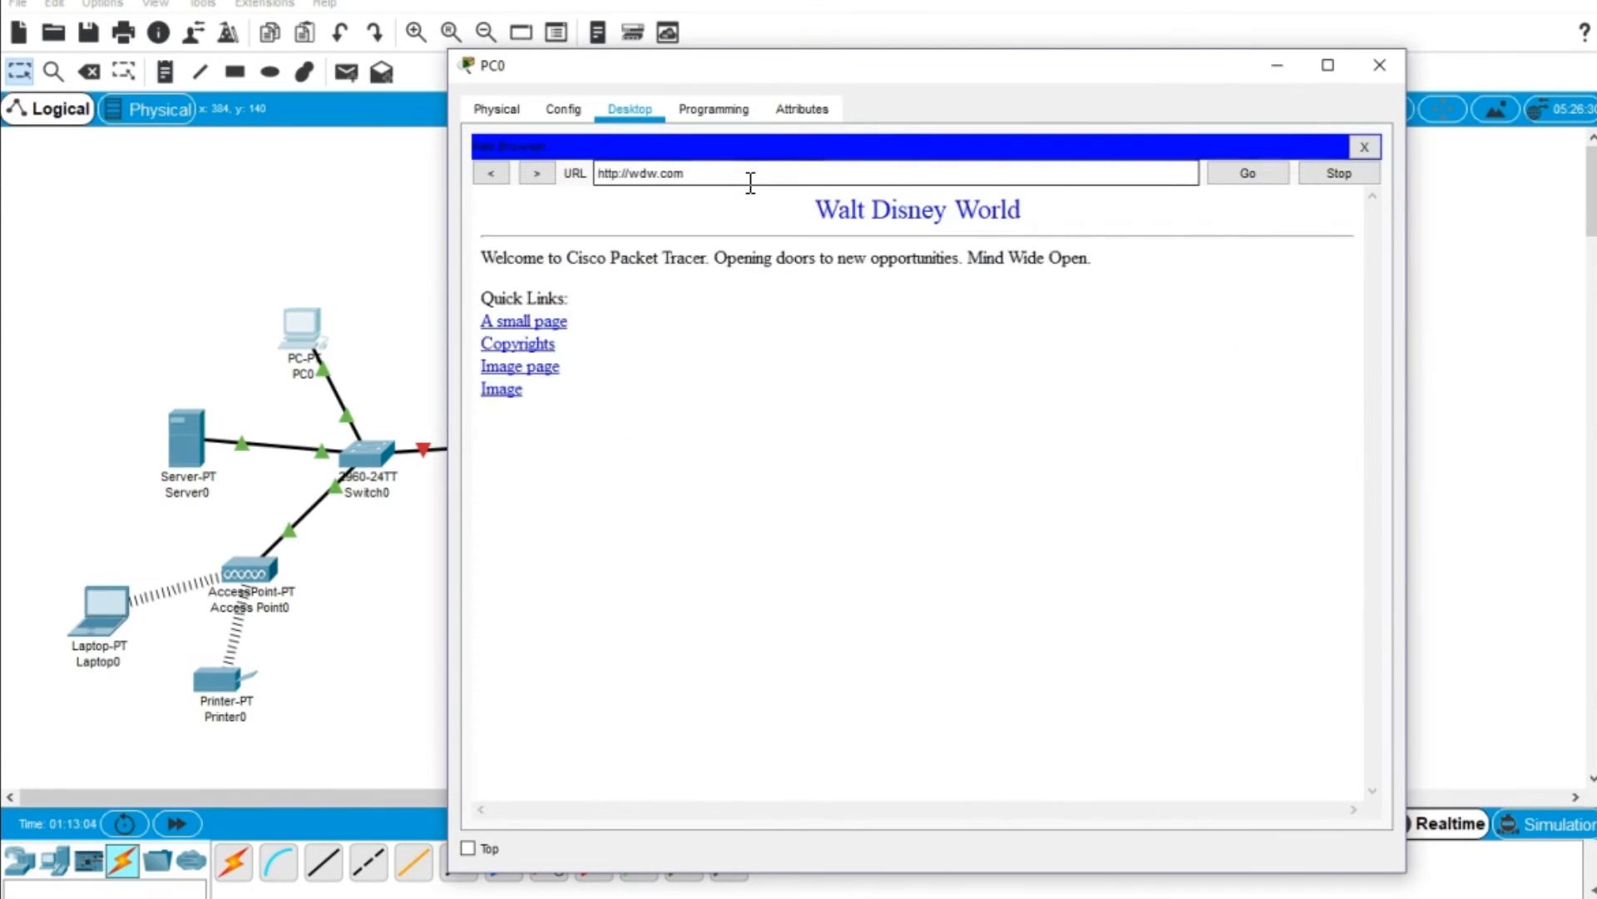
left_click_drag(814, 208, 1029, 214)
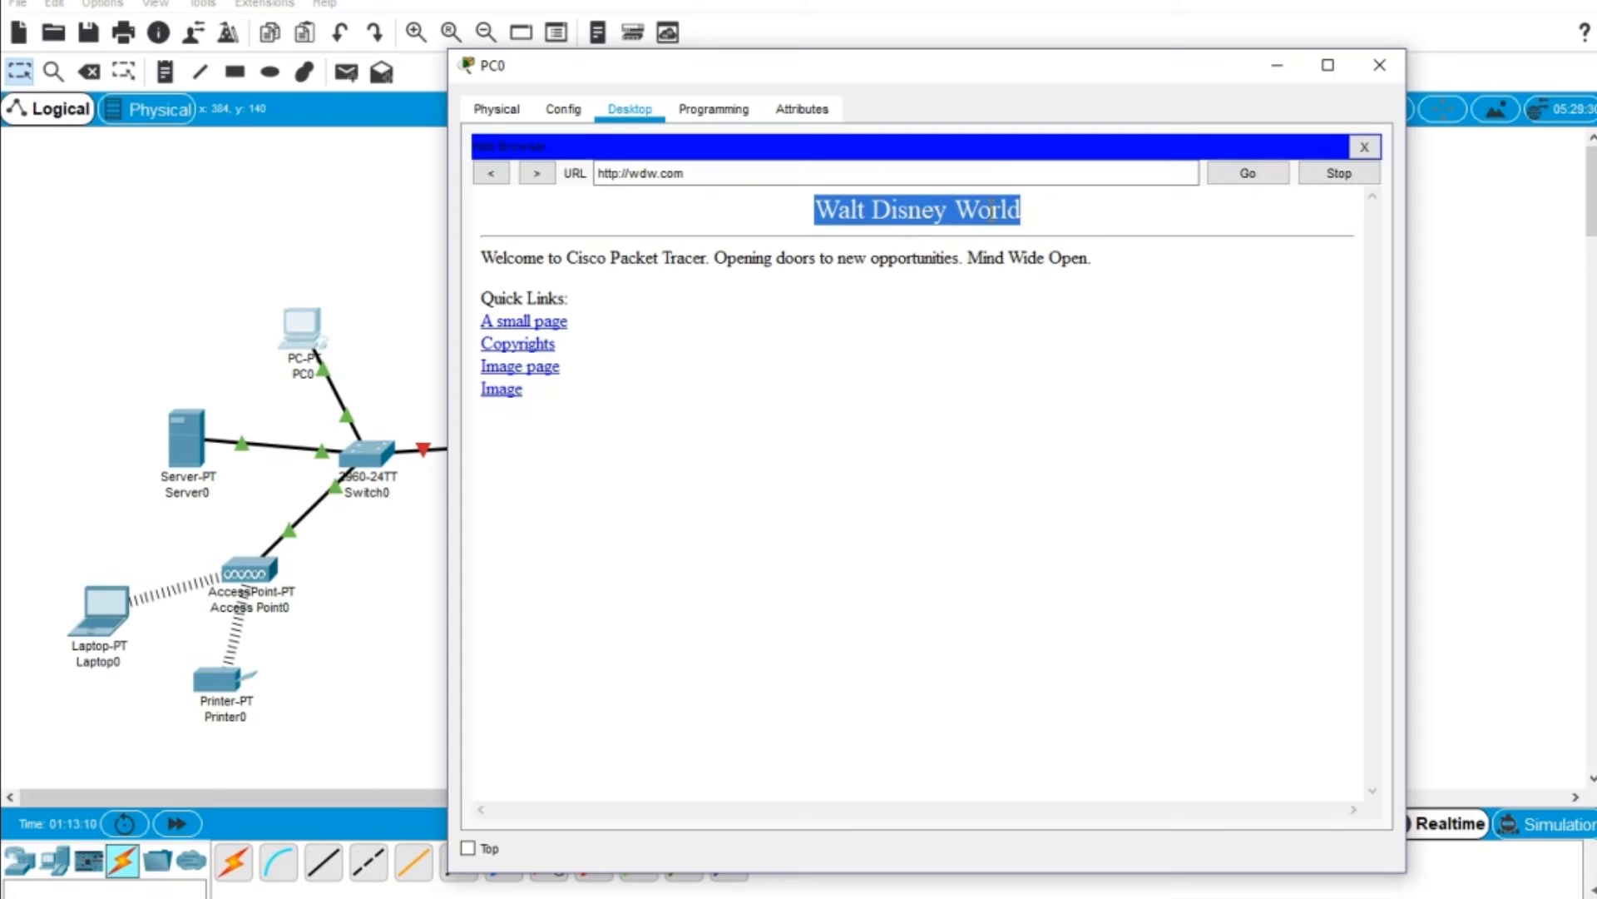
left_click(1379, 73)
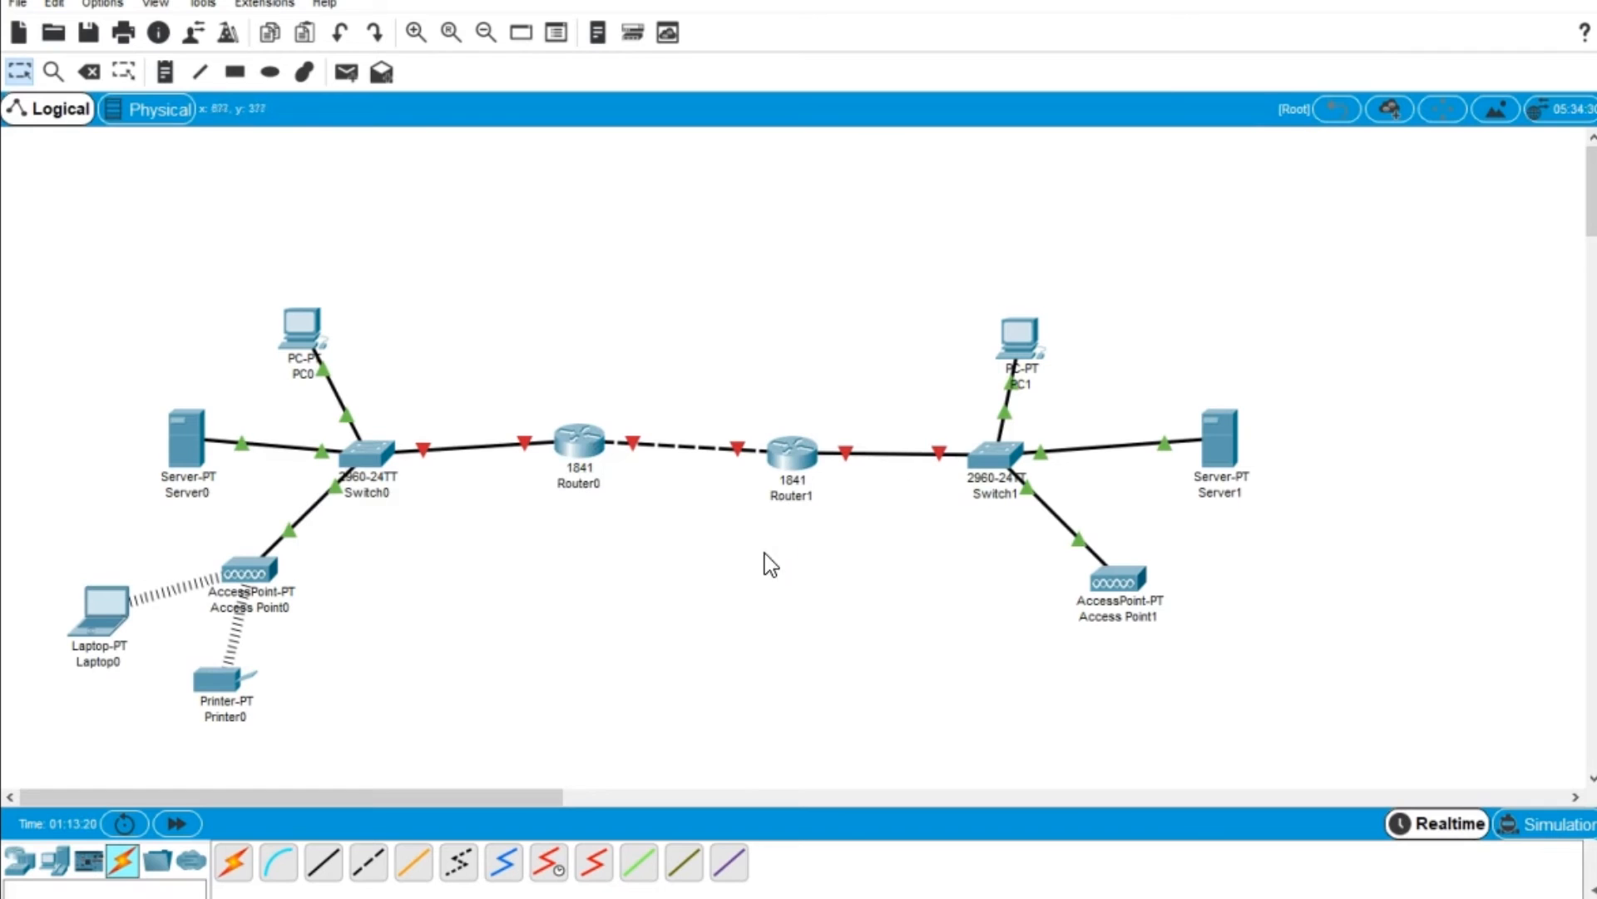
Enable Router0's FastEthernet0/0 port and assign it IP address 192.168.1.1 with subnet mask 255.255.255.0.
left_click(580, 447)
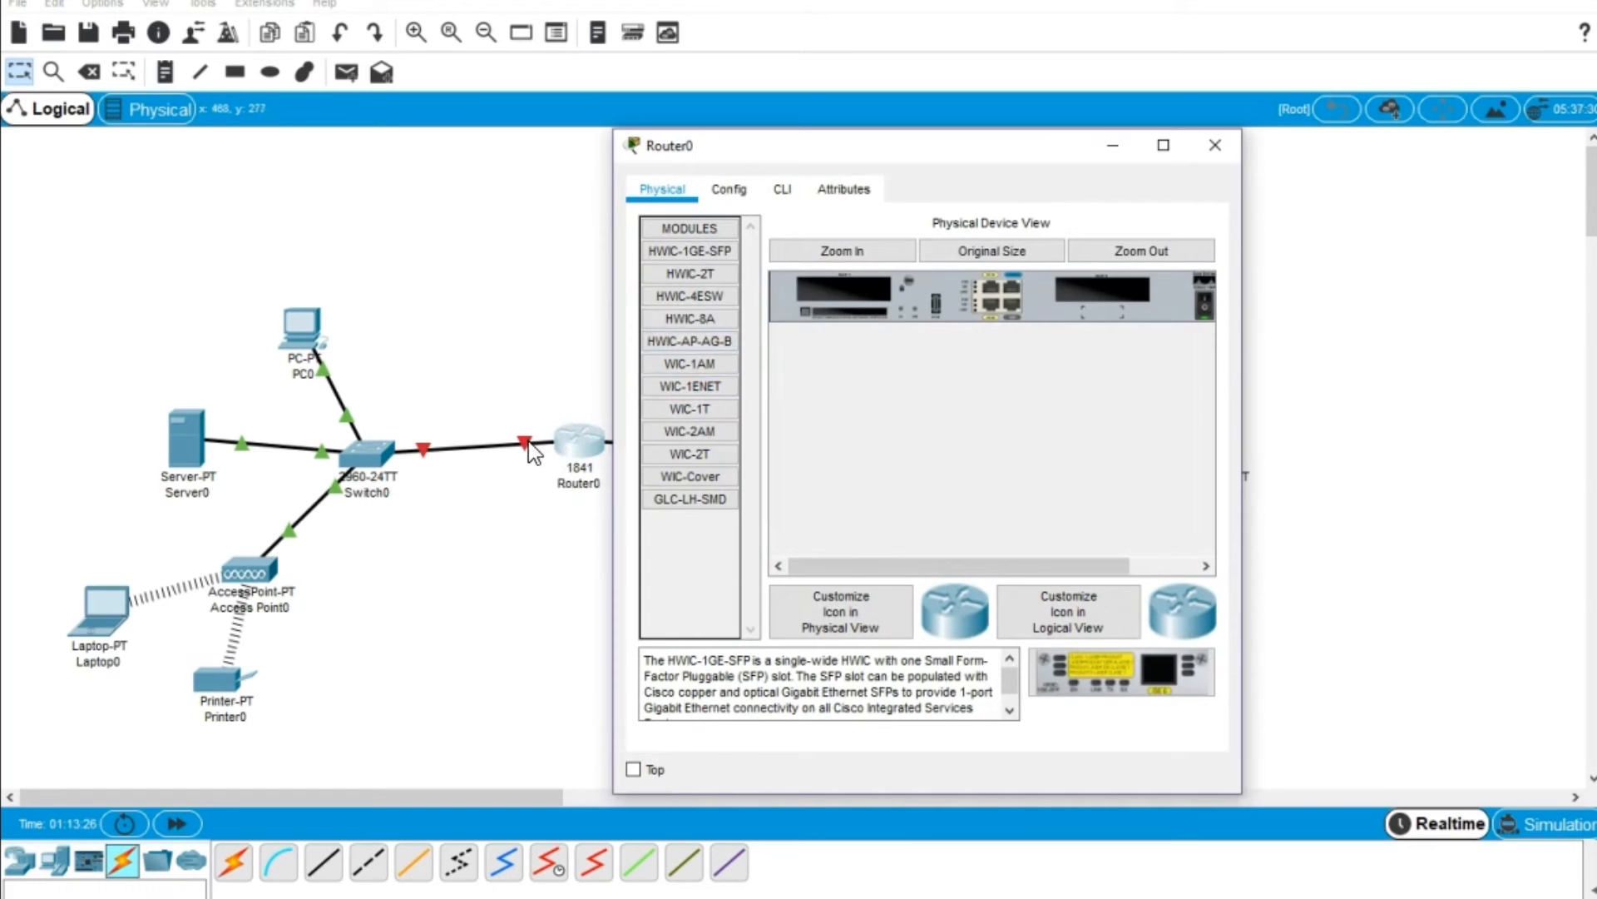
left_click(1215, 146)
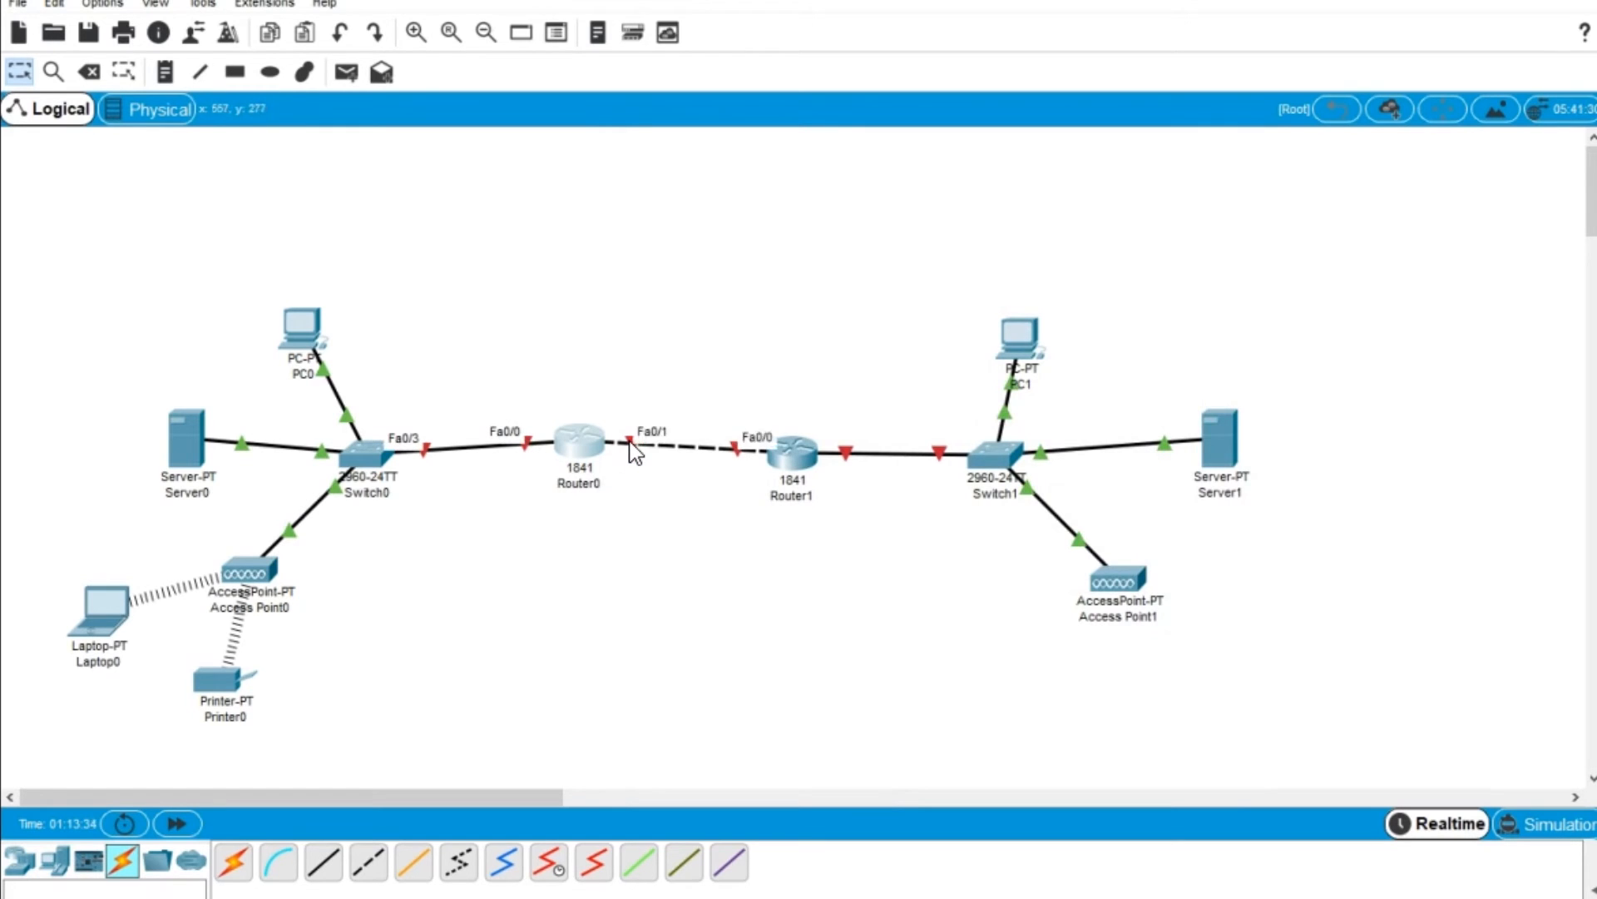
left_click(586, 443)
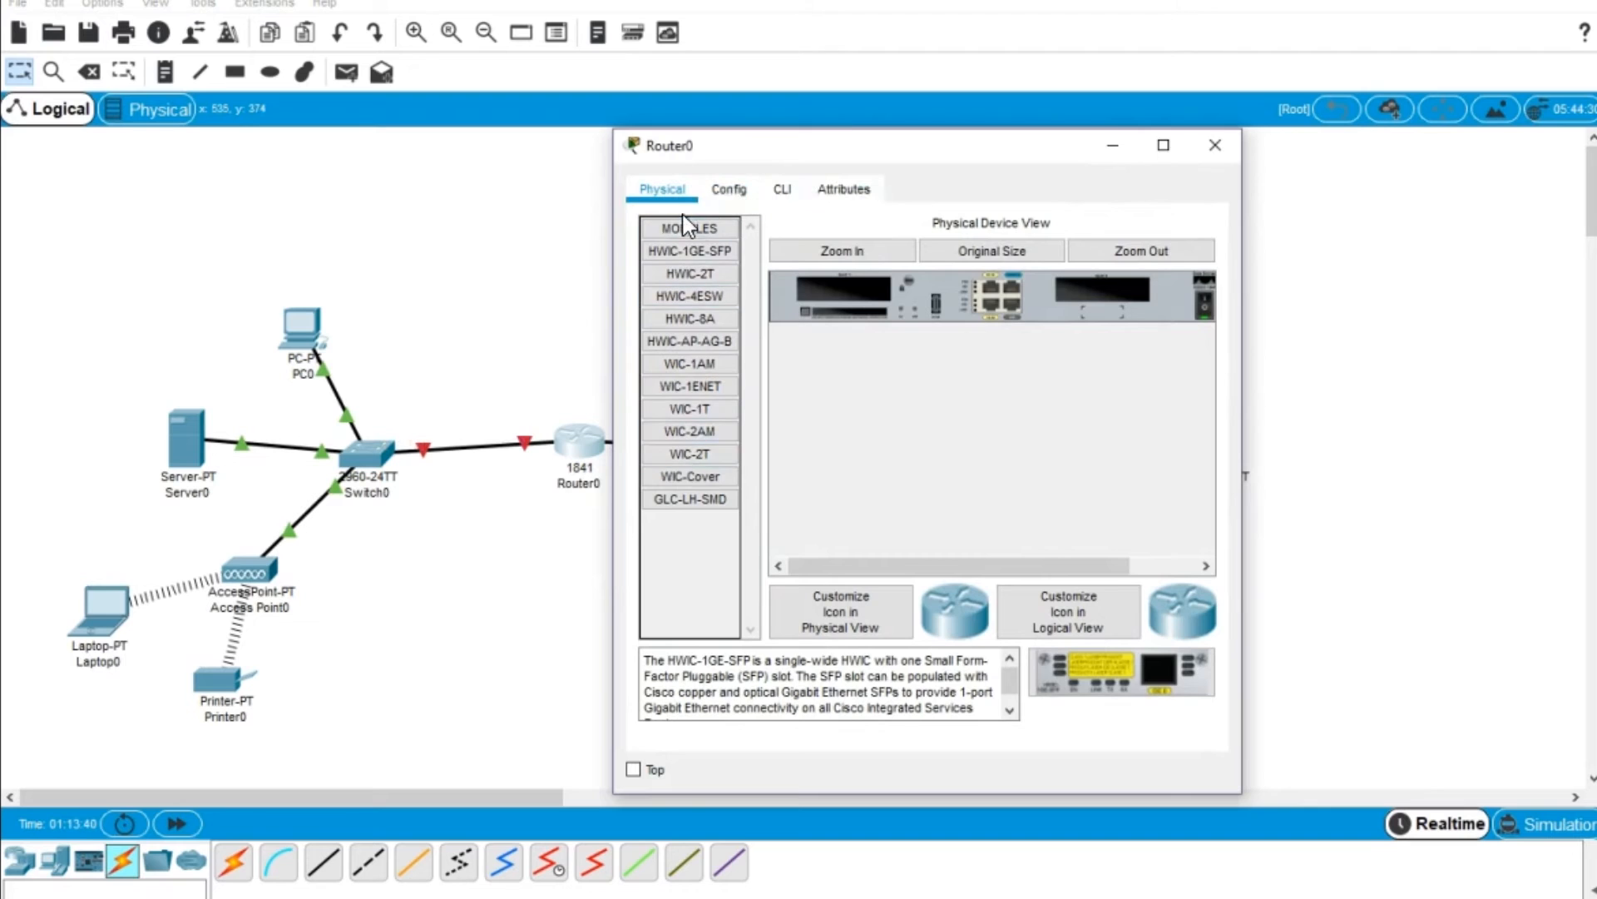
left_click(731, 189)
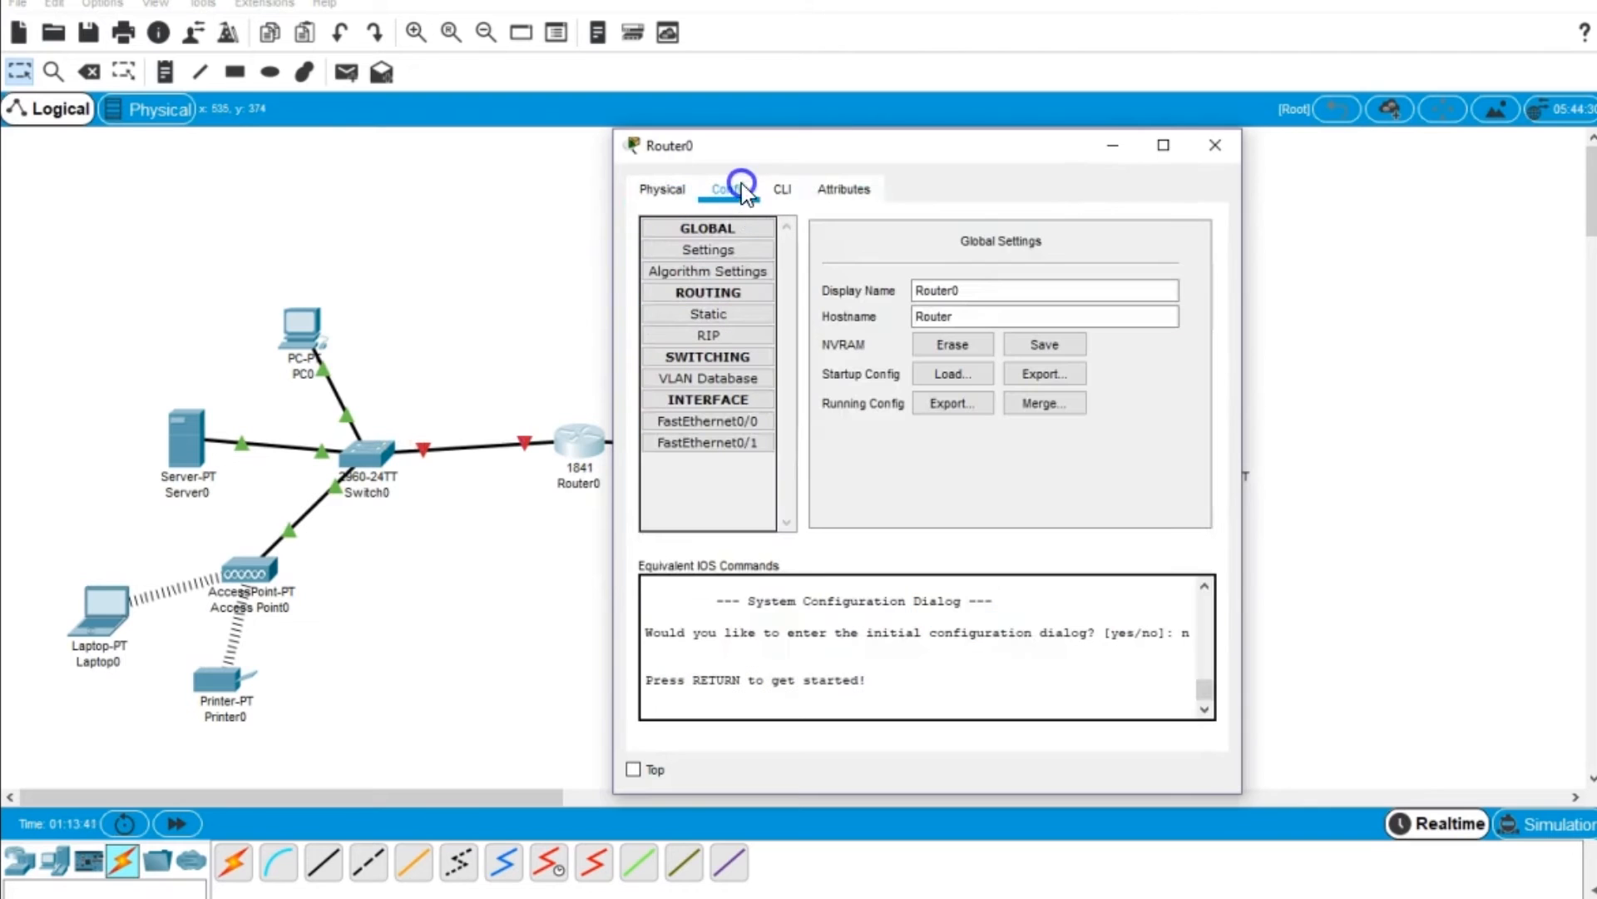
left_click(730, 425)
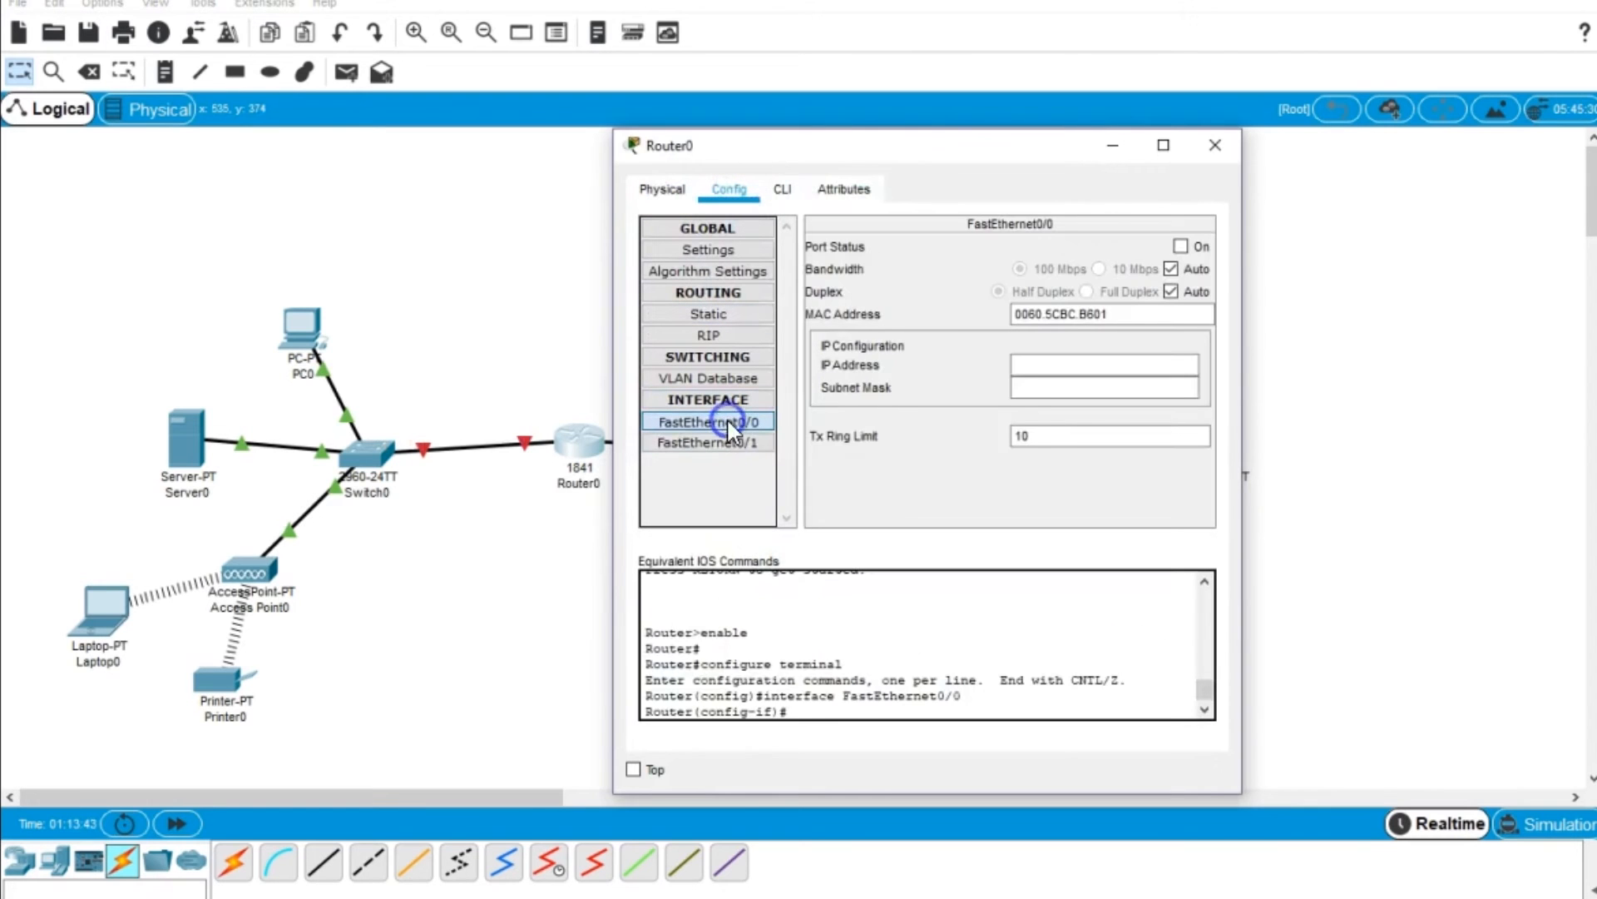
left_click(1181, 246)
left_click(1093, 364)
type("192.168.1.1")
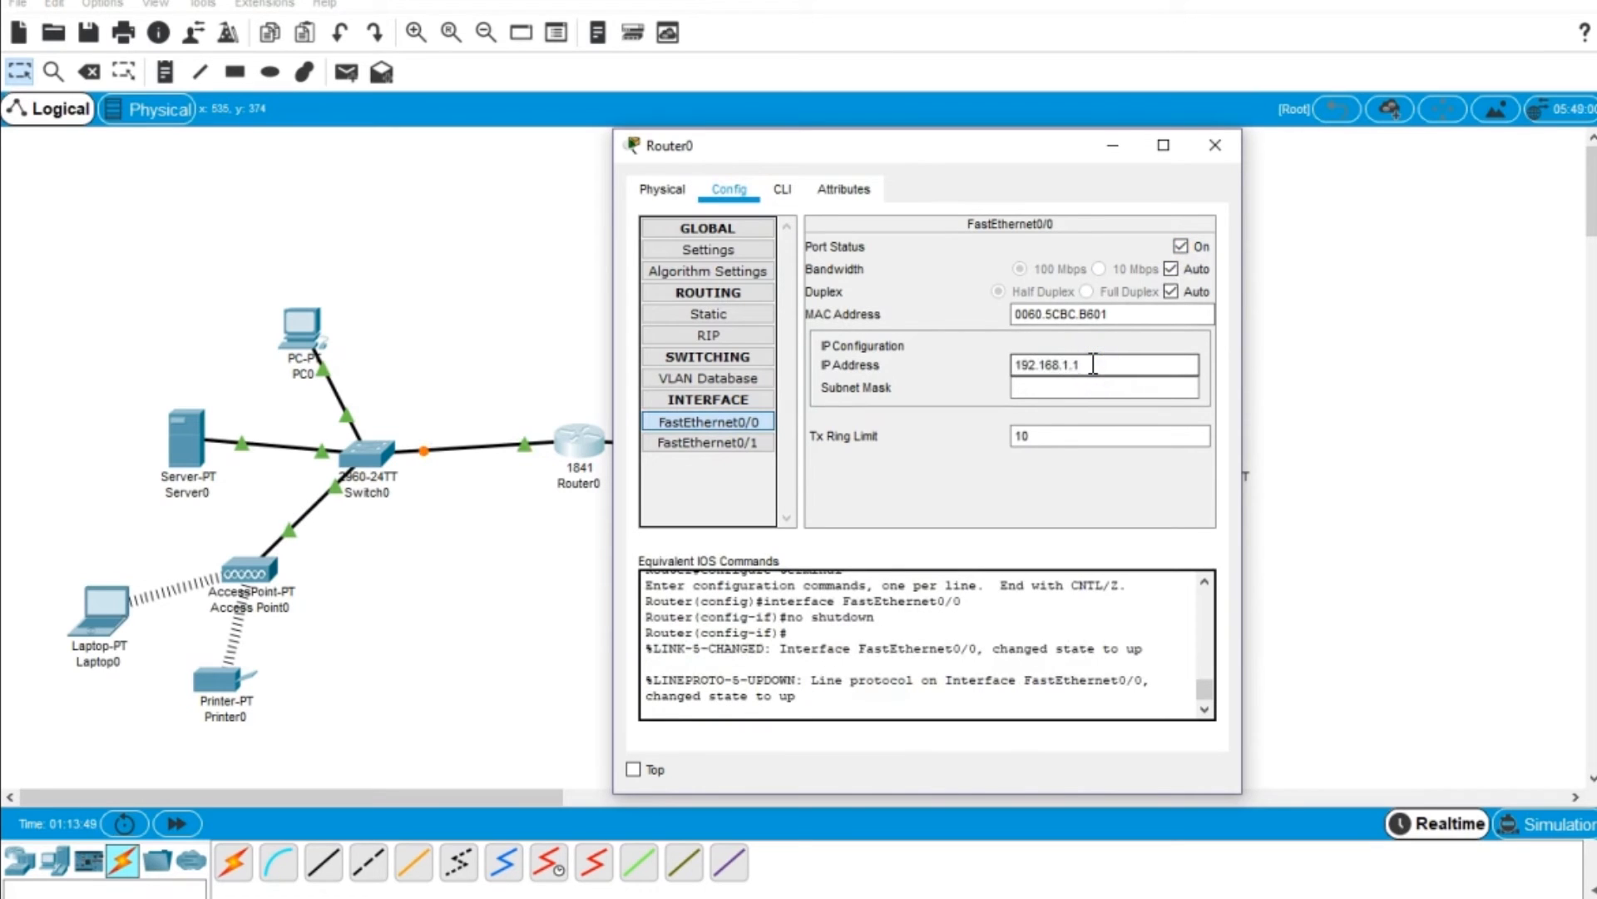
left_click(1097, 387)
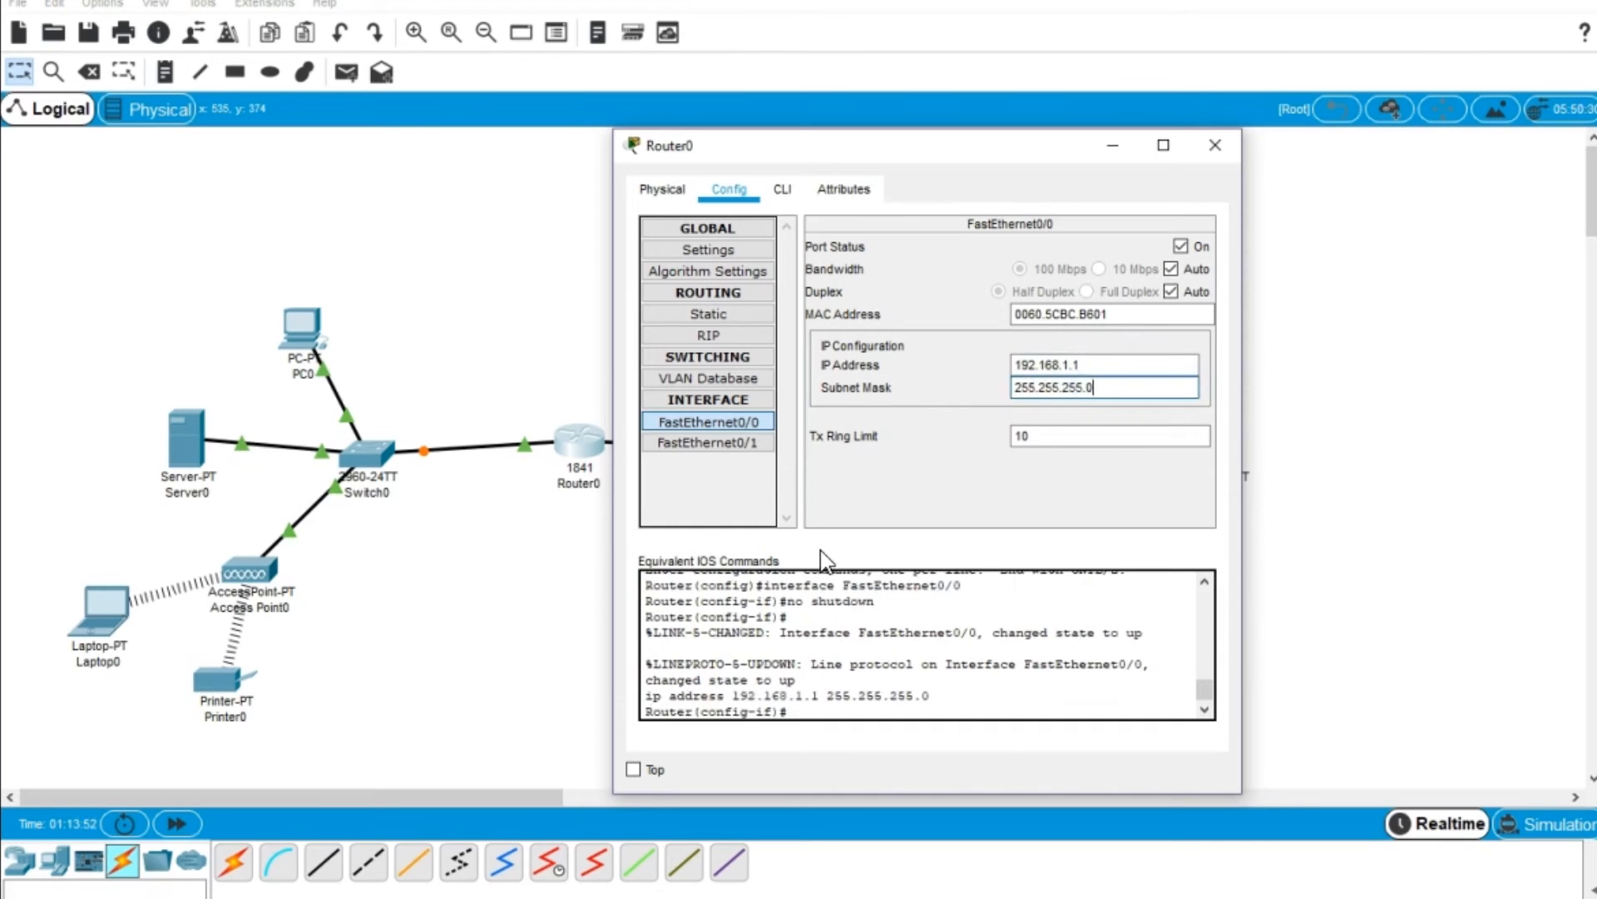
Enable Router0's FastEthernet0/1 port and assign it IP address 10.0.0.1 with subnet mask 255.0.0.0.
left_click(731, 447)
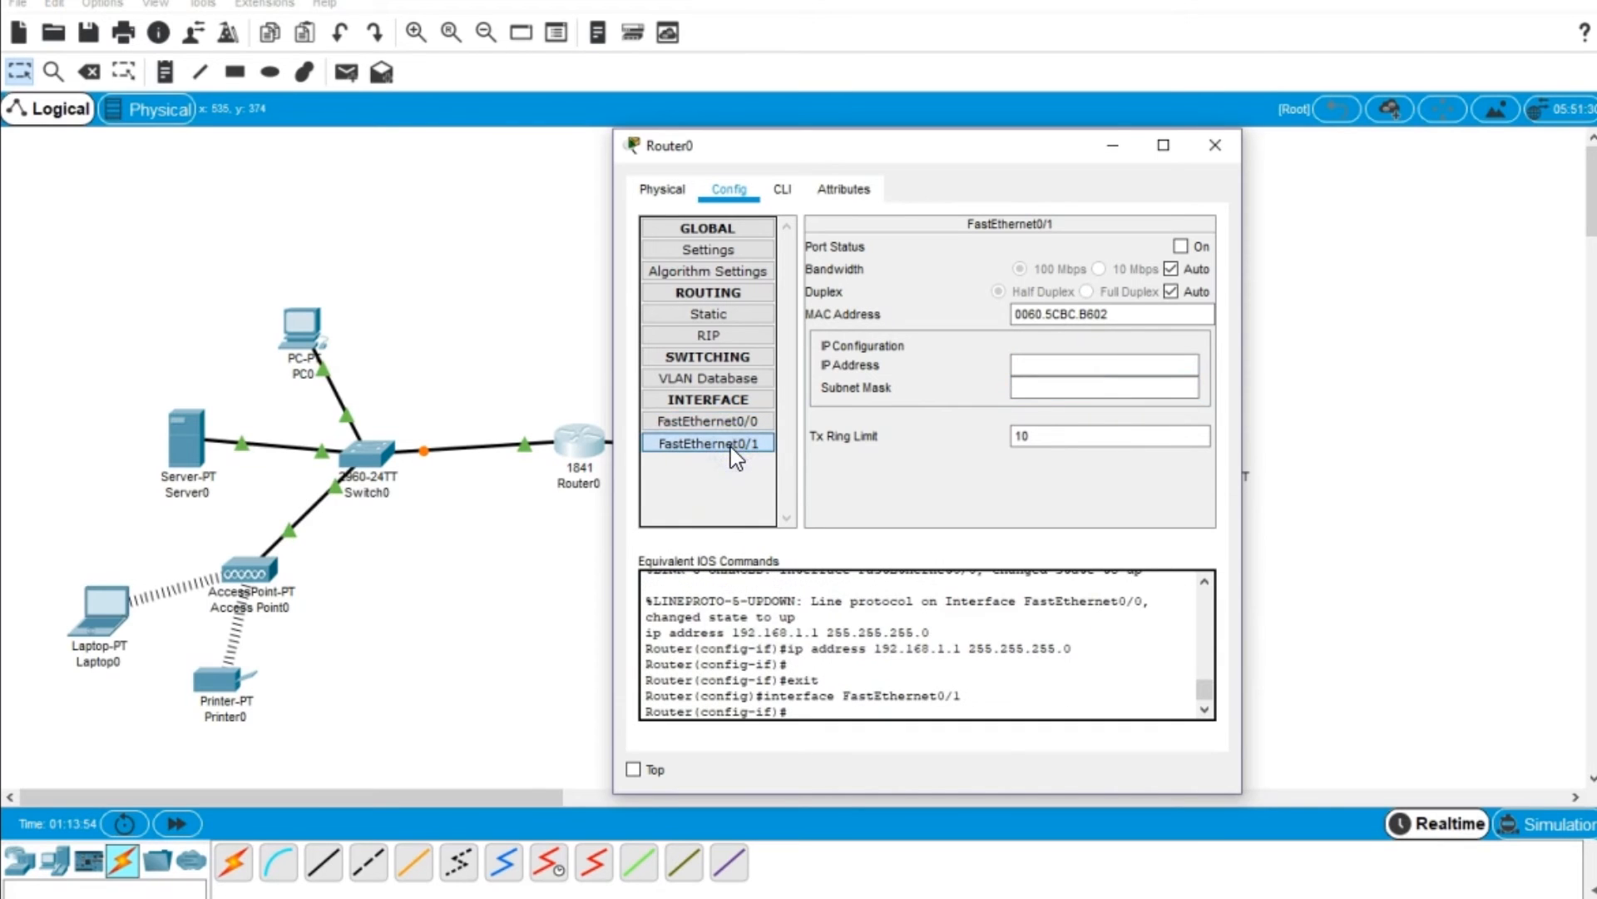
left_click(1181, 246)
left_click(1035, 367)
type("10.0.0.1")
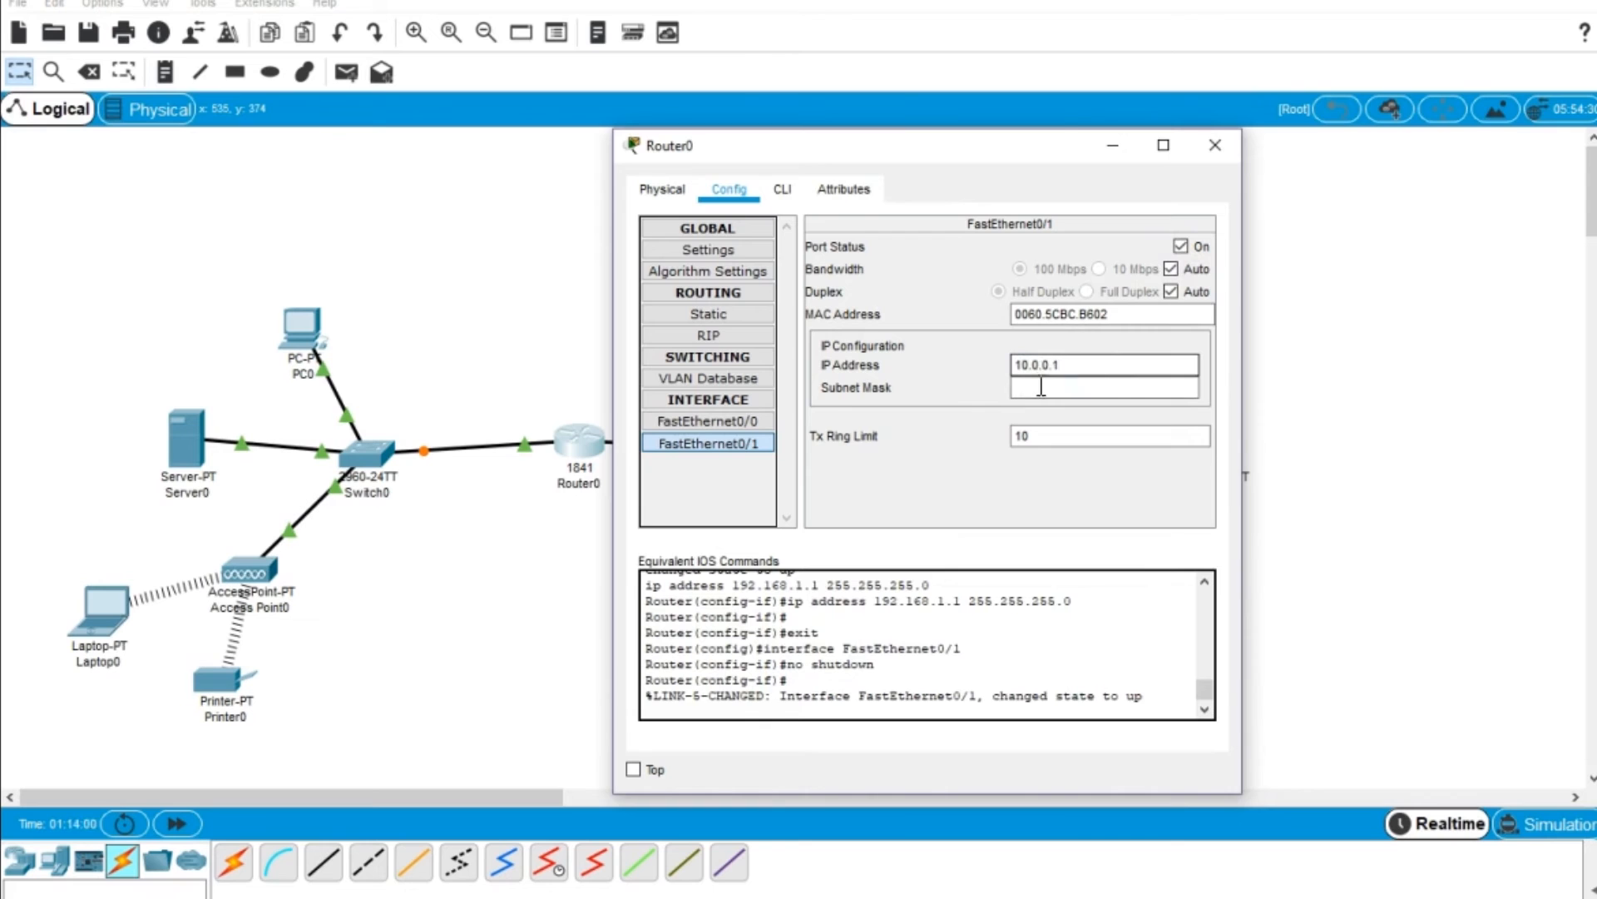
left_click(1041, 387)
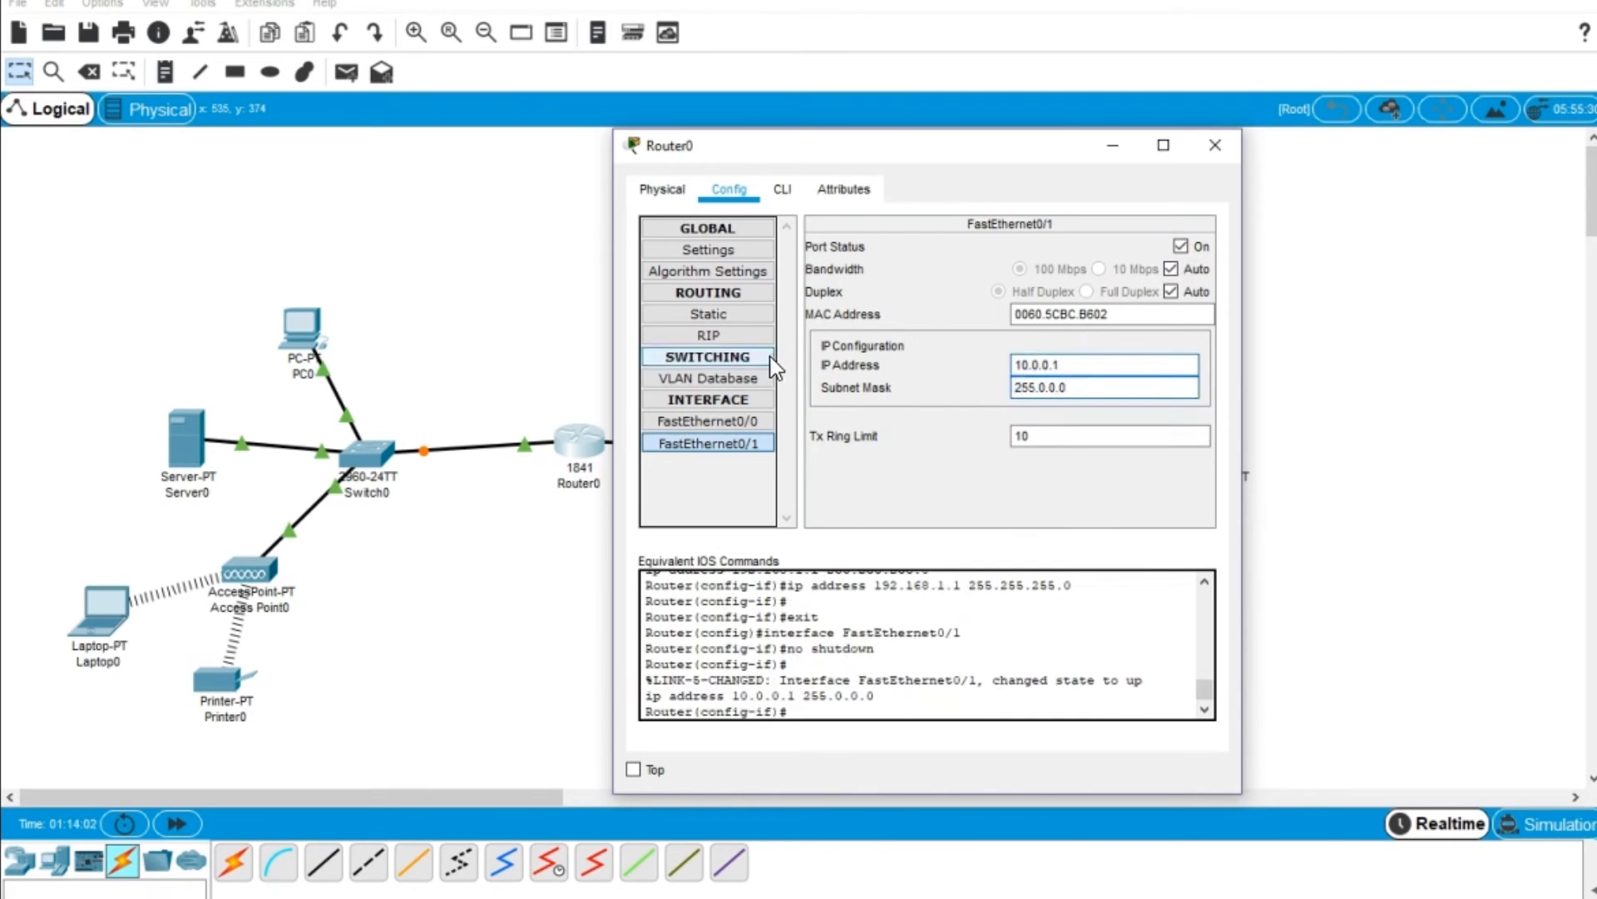
Save Router0's running configuration to NVRAM and close its settings window.
left_click(743, 250)
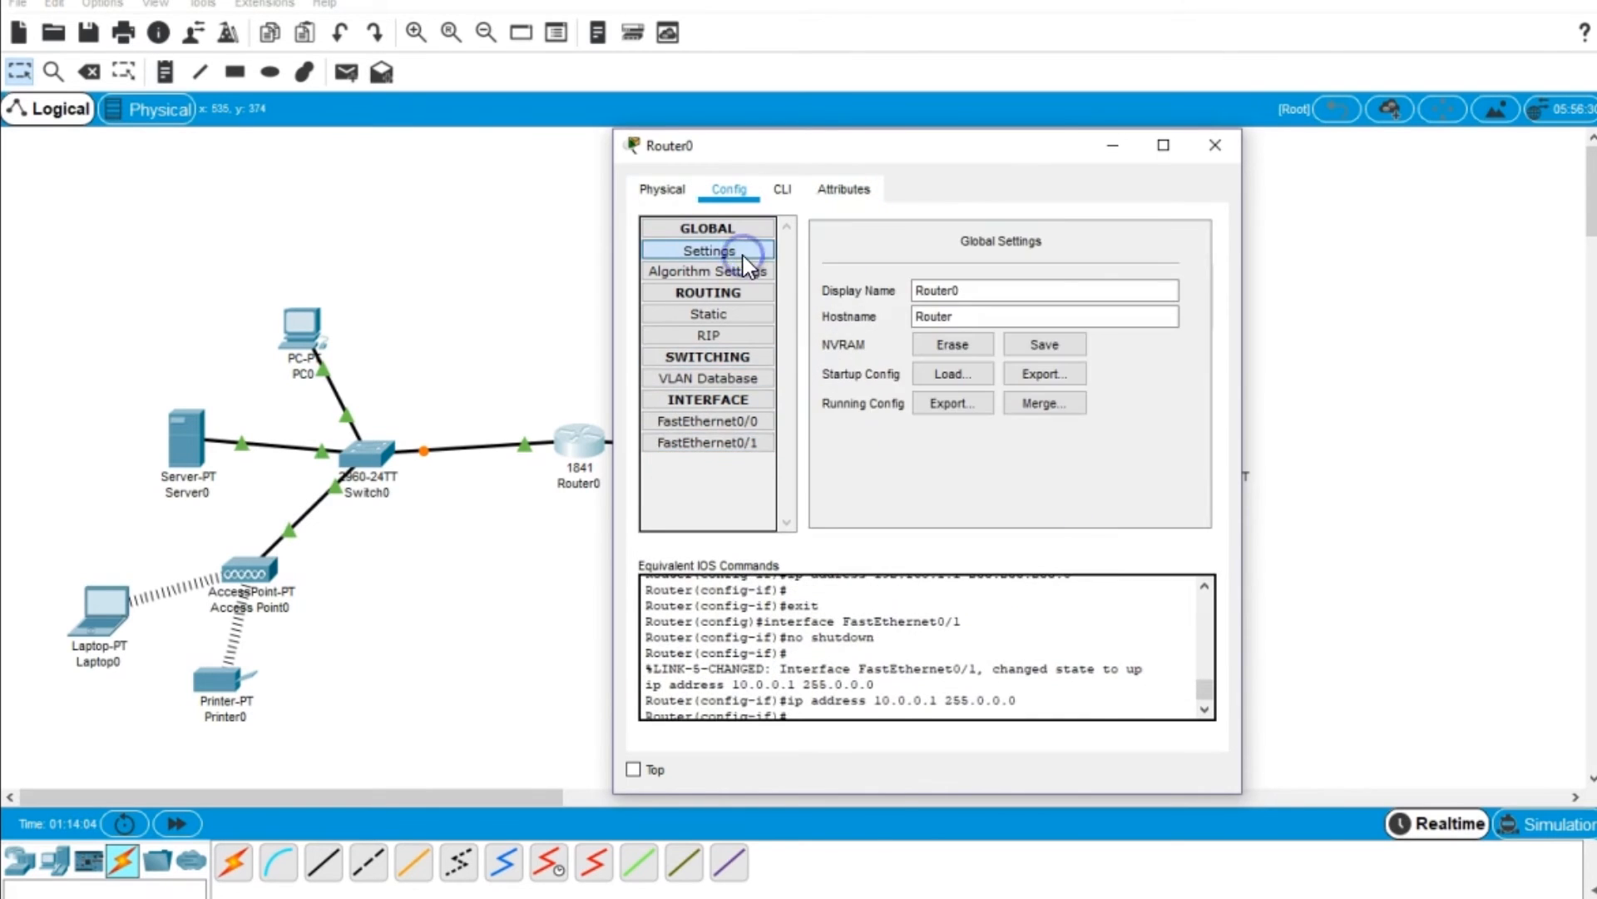
left_click(1066, 345)
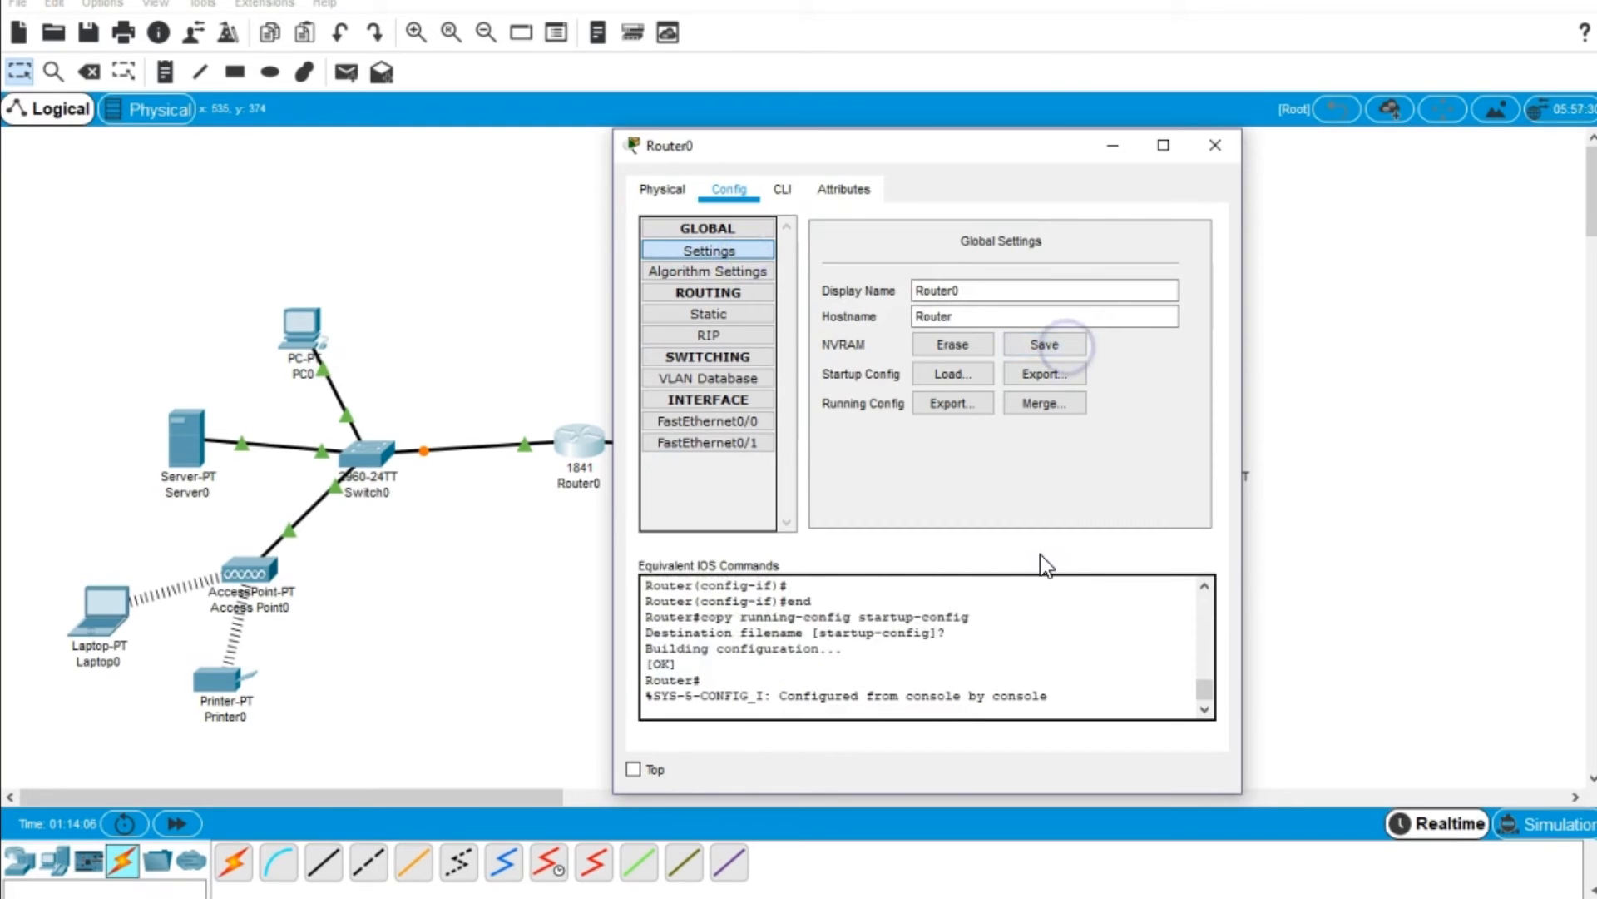
left_click(1036, 347)
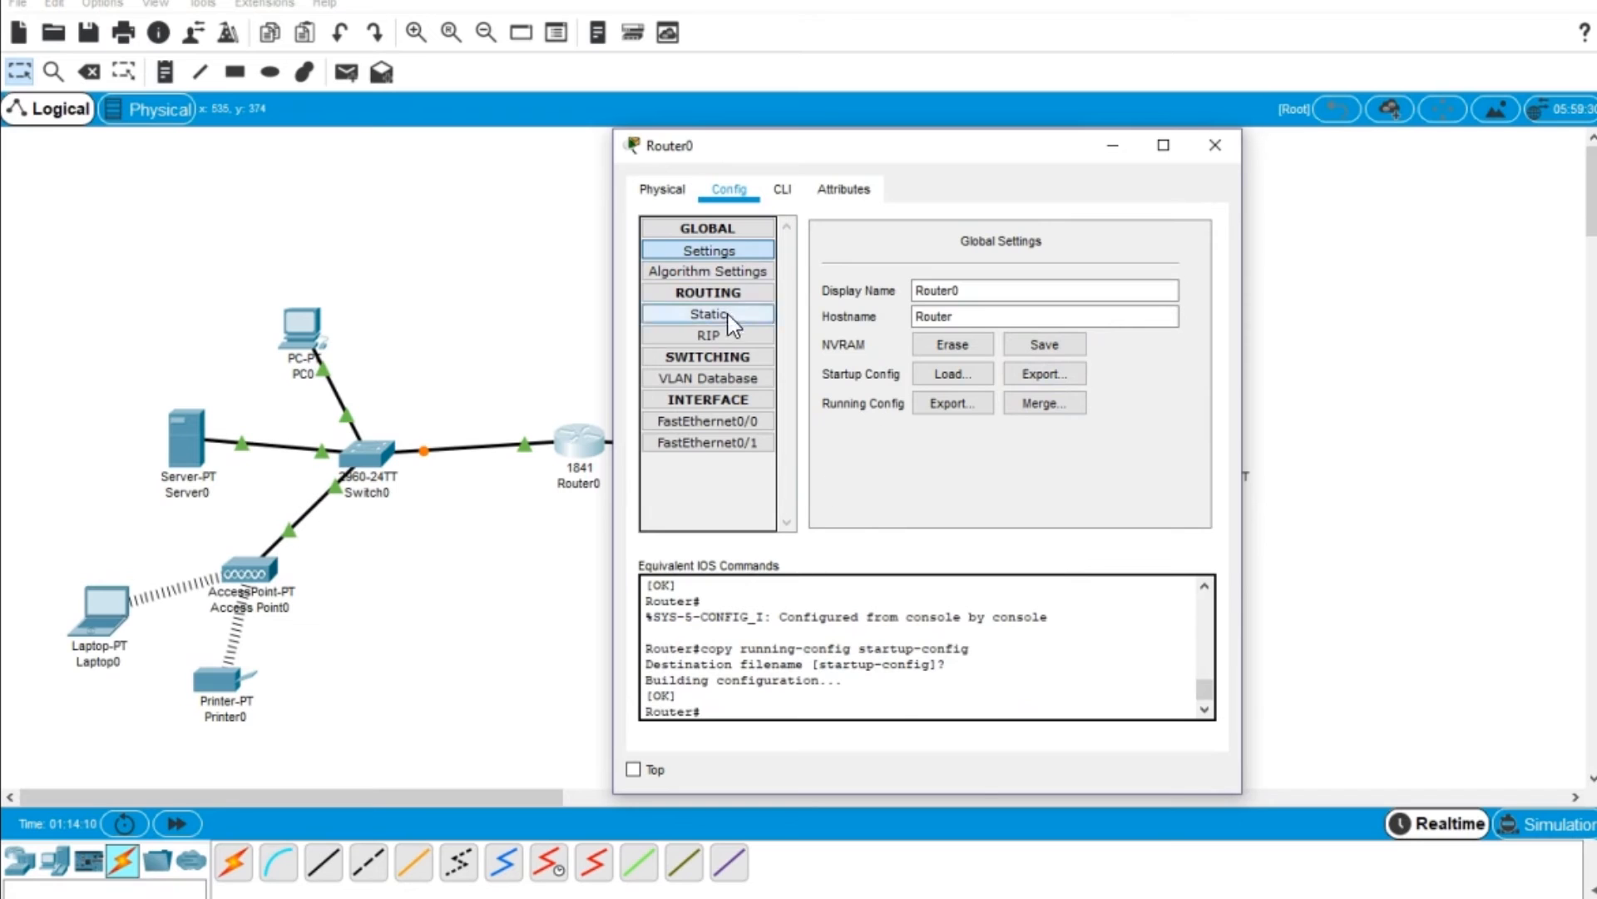
left_click(1217, 150)
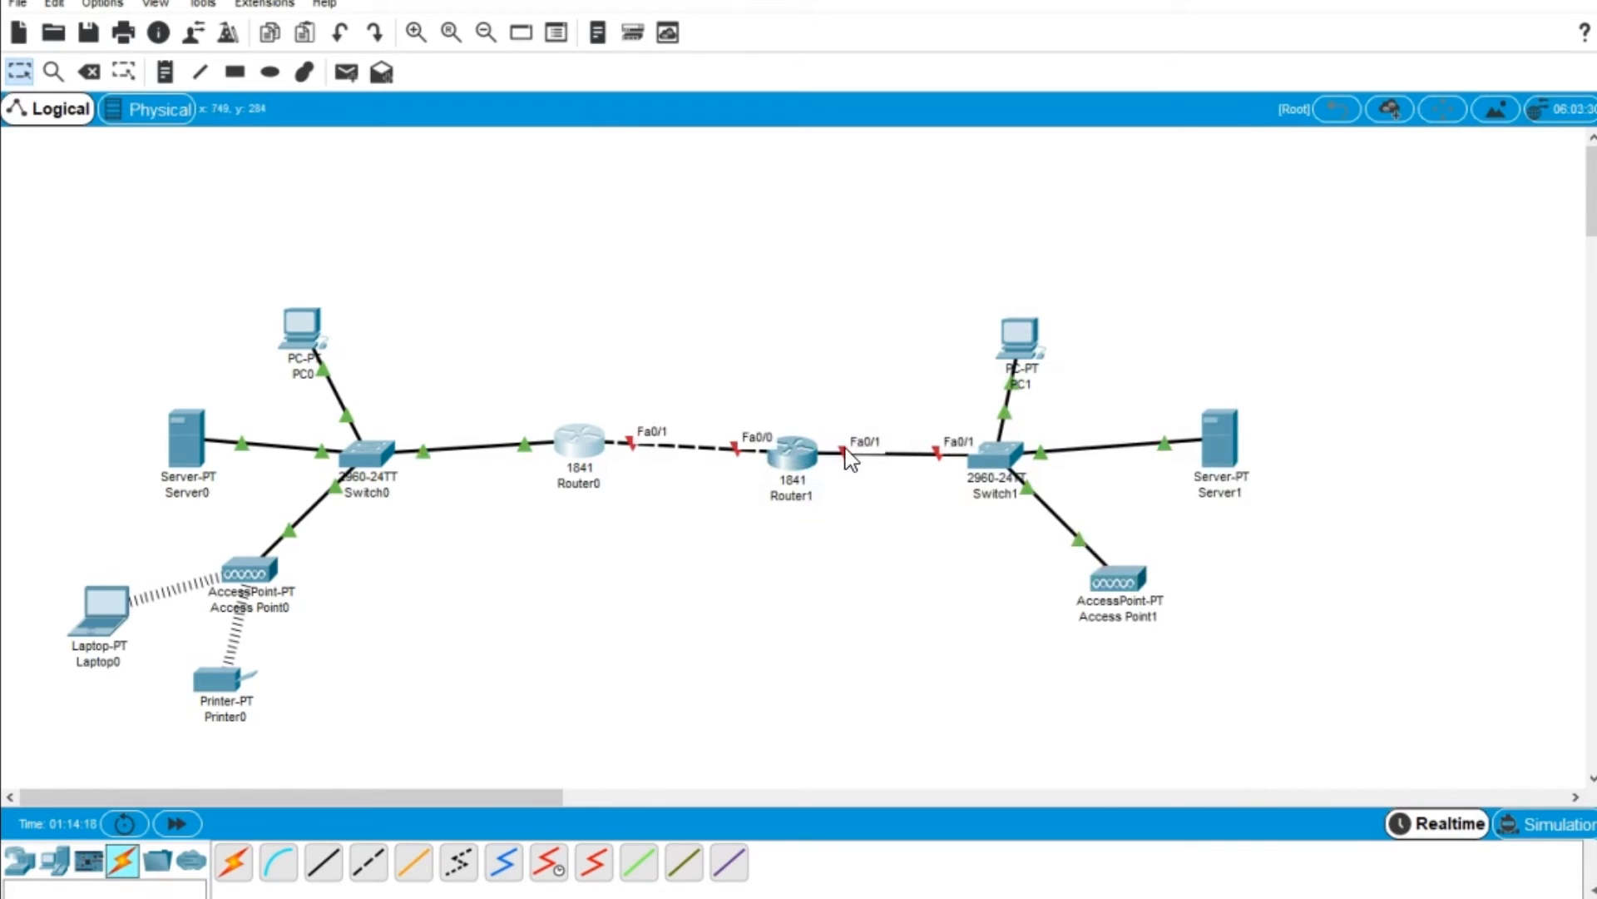
Assign Router1's FastEthernet0/0 port IP address 10.0.0.2 with subnet mask 255.0.0.0 and enable the port.
left_click(799, 462)
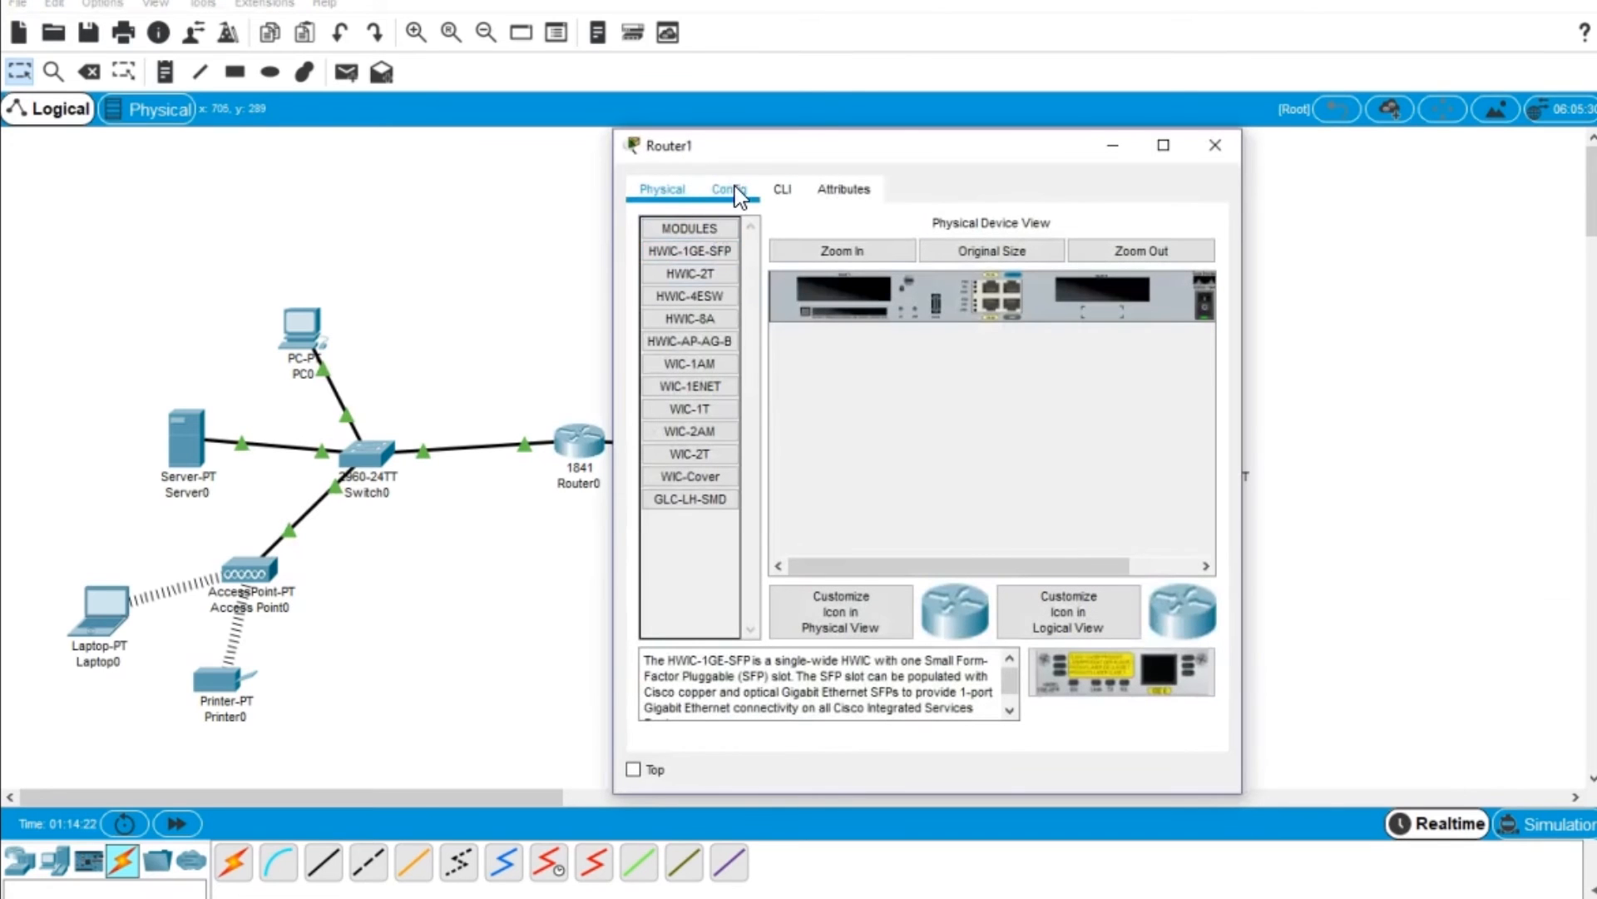
left_click(728, 190)
left_click(729, 424)
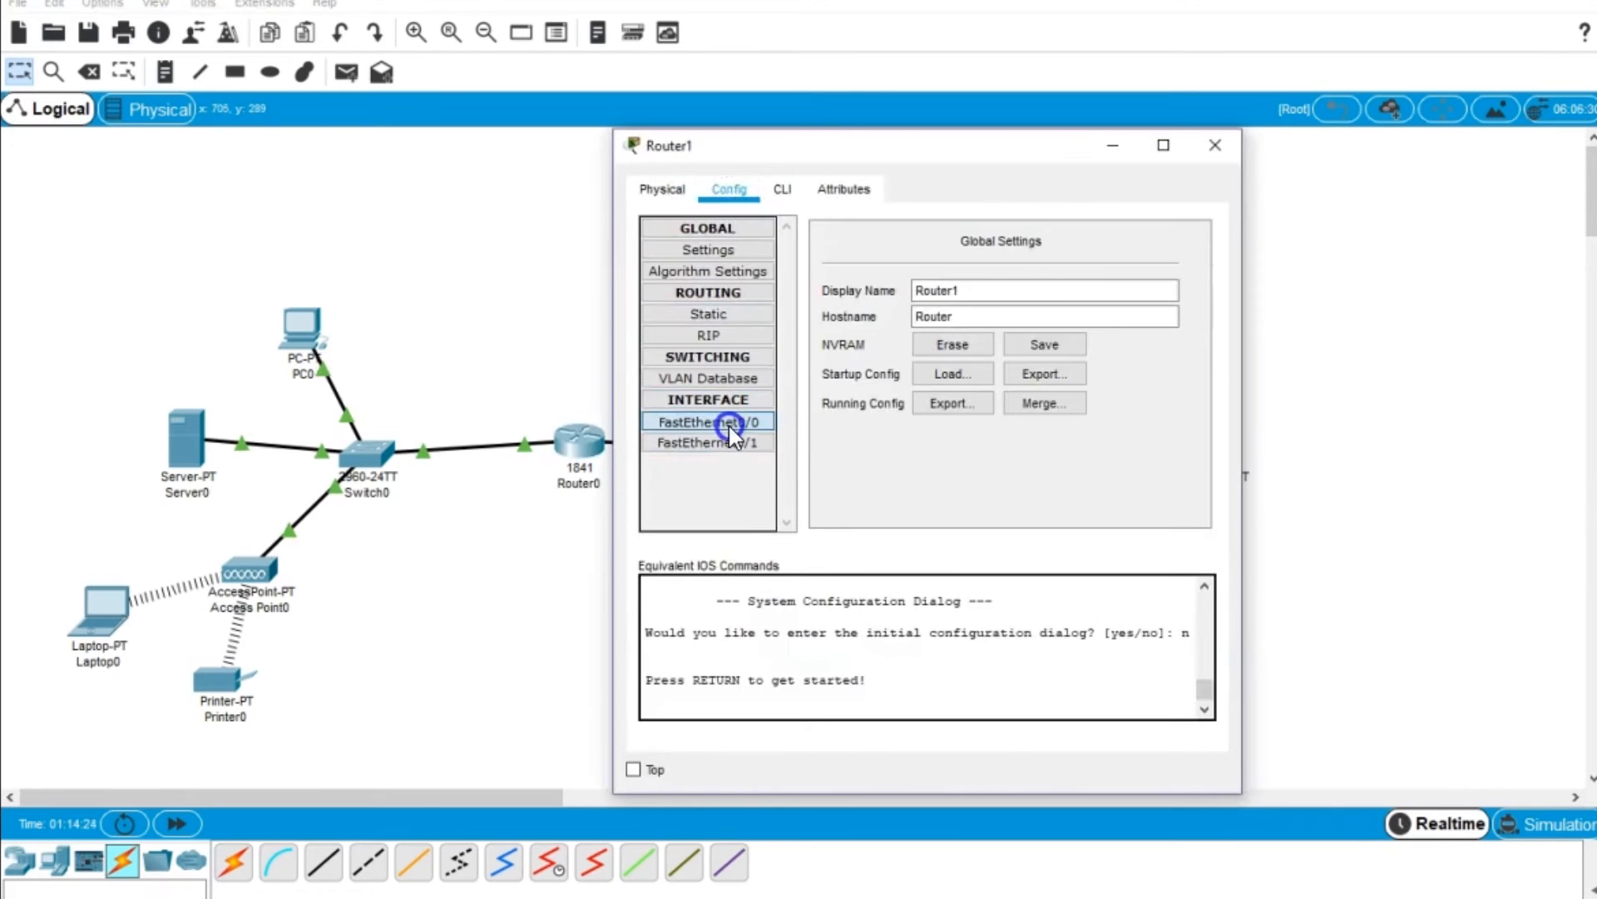
left_click(1022, 367)
type("19")
left_click(1025, 388)
left_click(1181, 247)
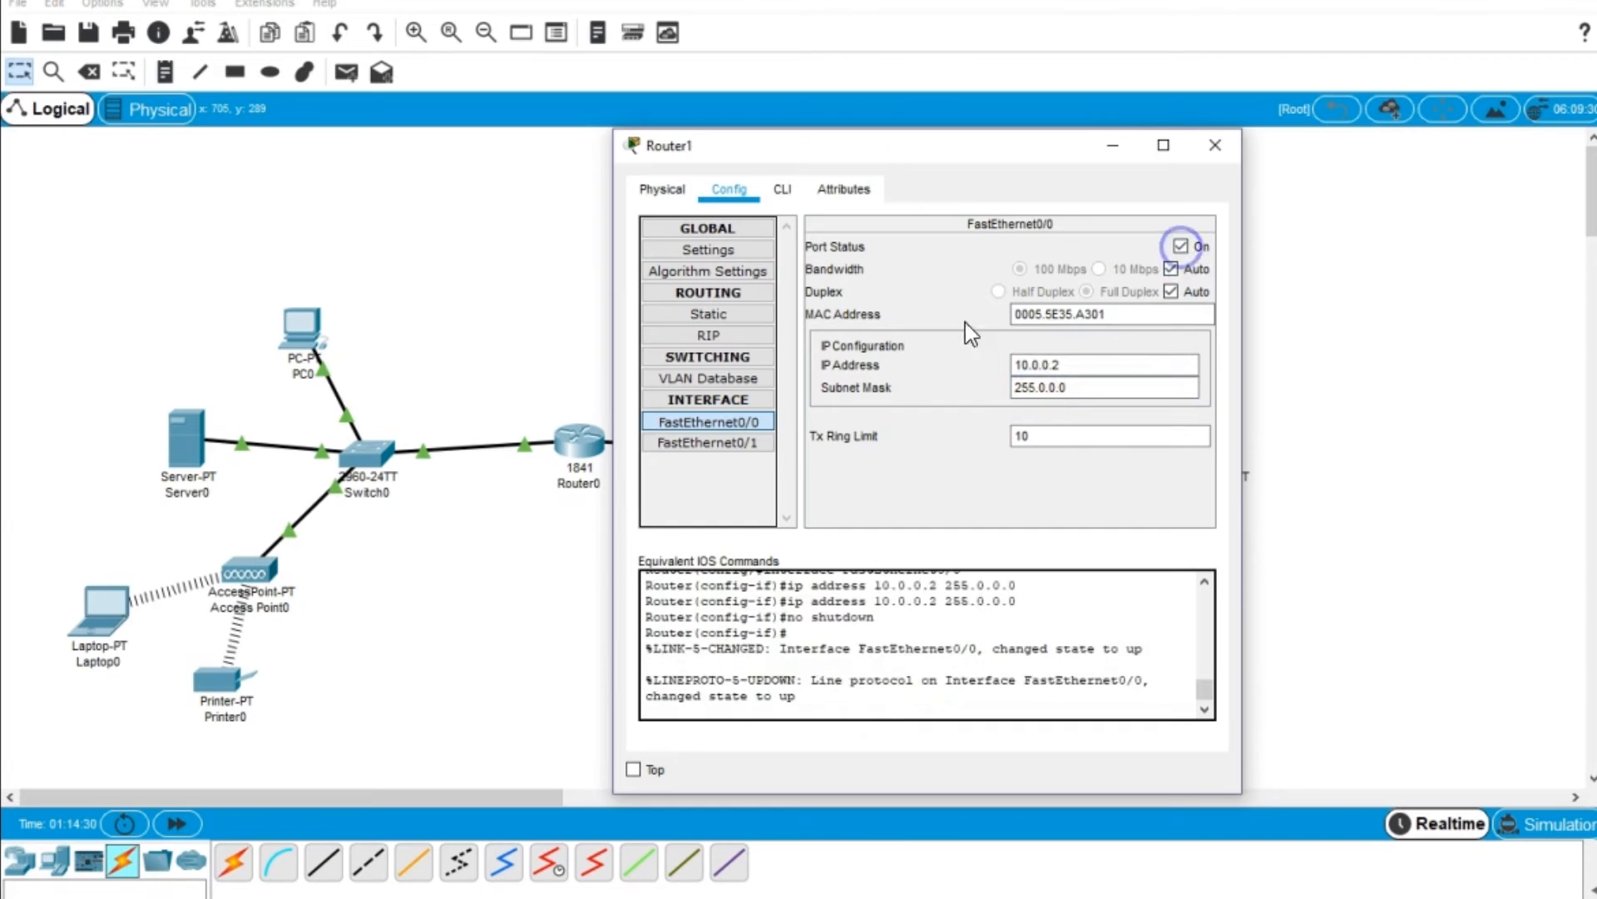
Assign Router1's FastEthernet0/1 port IP address 192.168.2.1 with subnet mask 255.255.255.0 and enable the port.
left_click(744, 442)
left_click(1046, 367)
type("192.168.2.1")
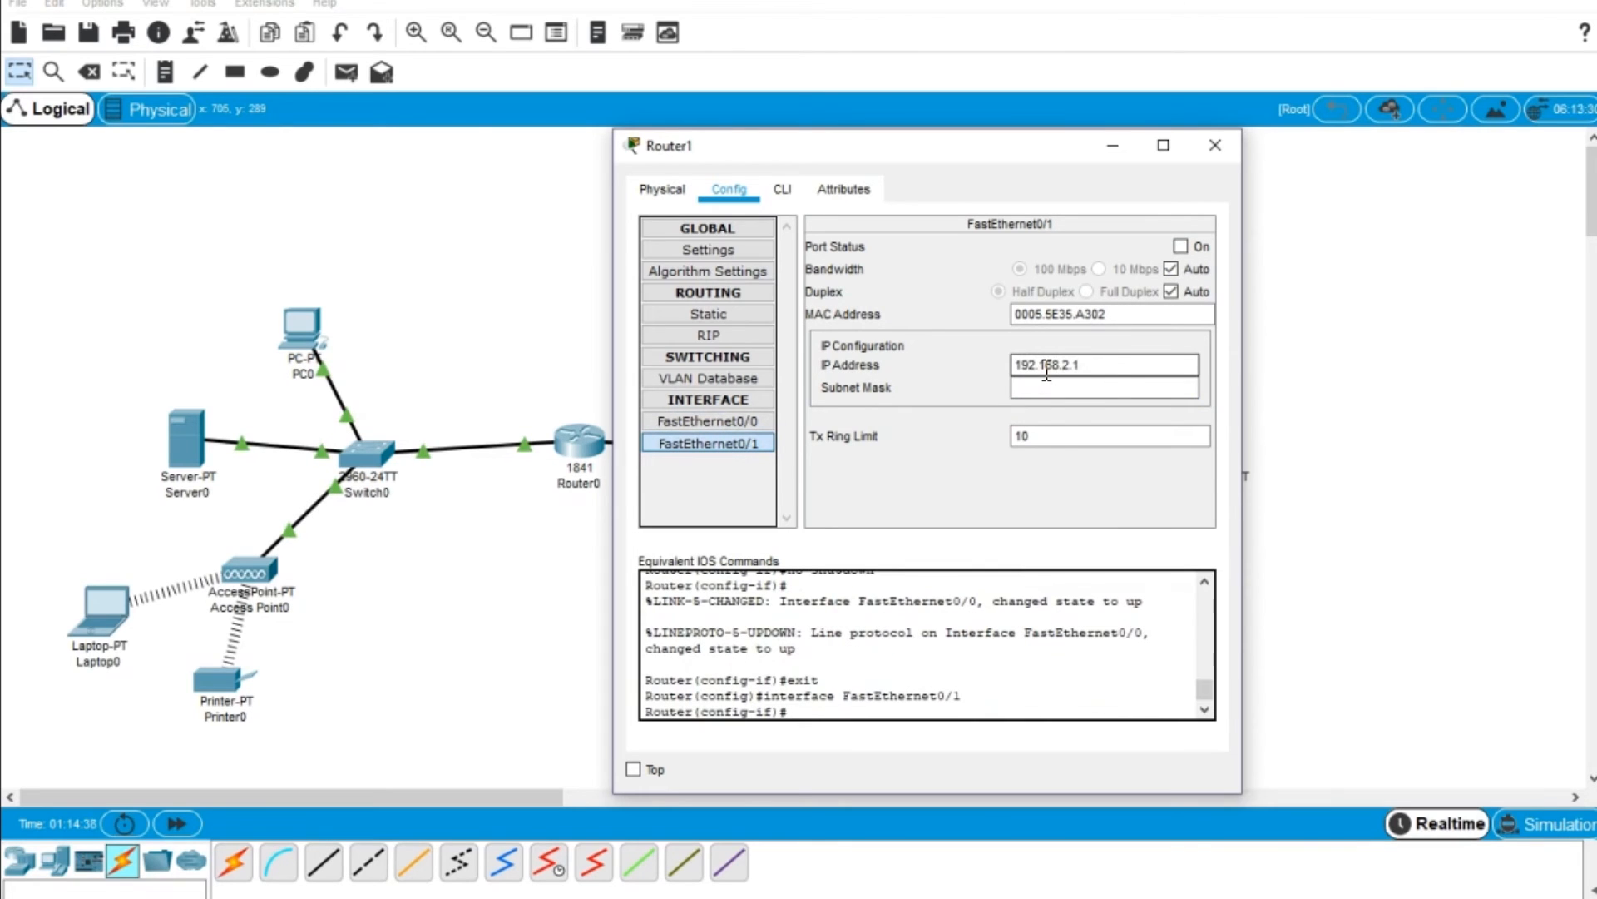
left_click(1111, 388)
left_click(1180, 246)
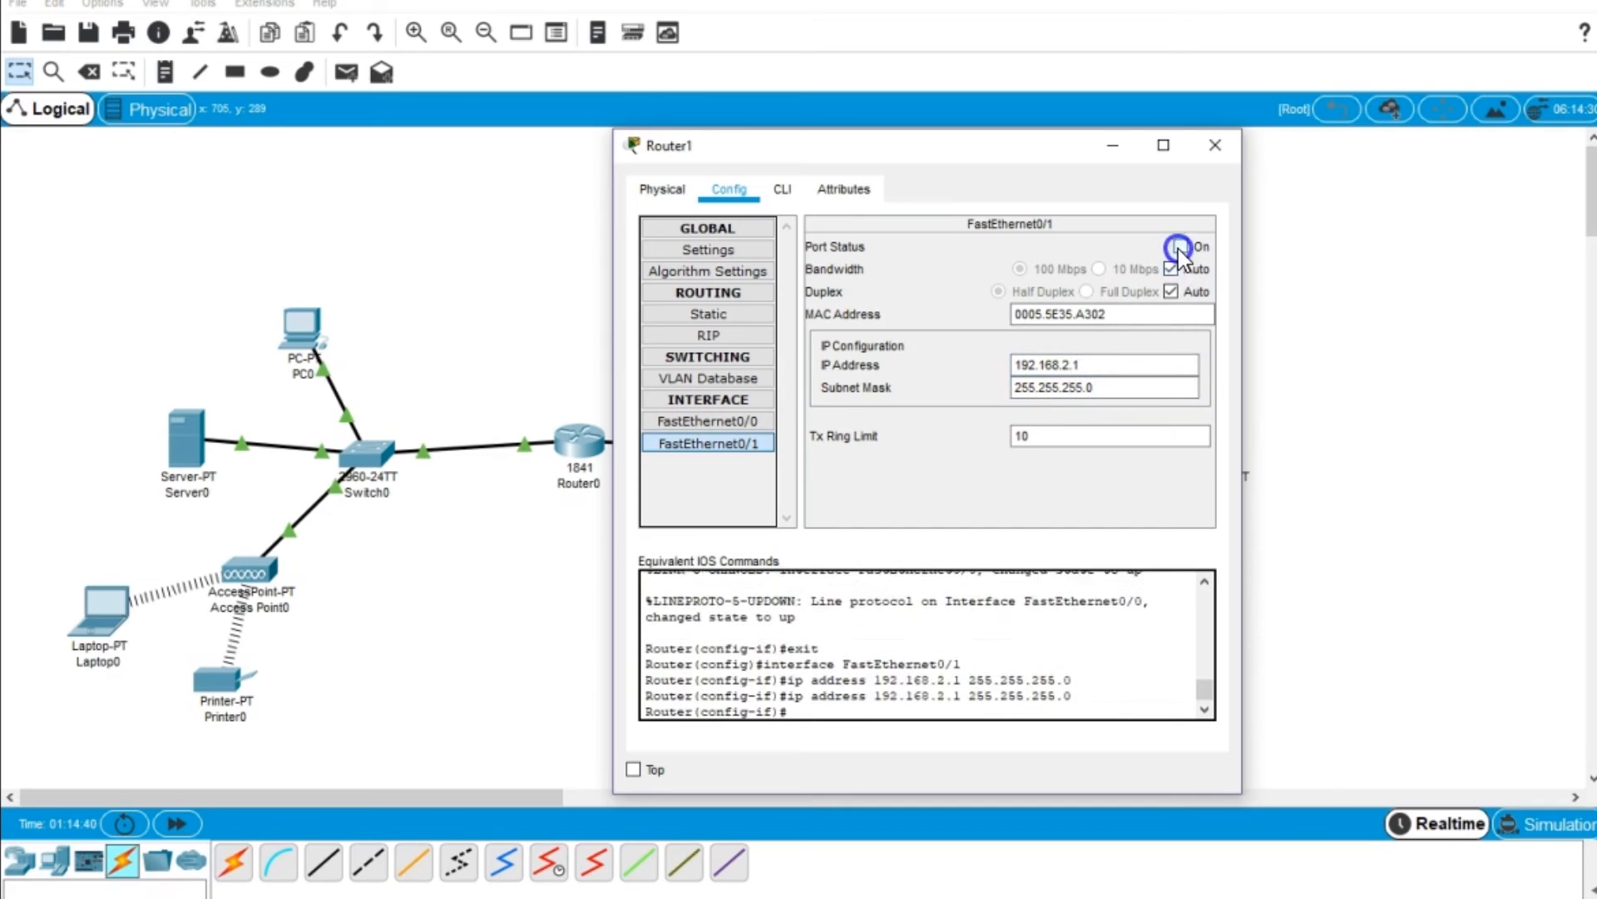
Save Router1's running configuration to NVRAM and close its settings window.
left_click(722, 253)
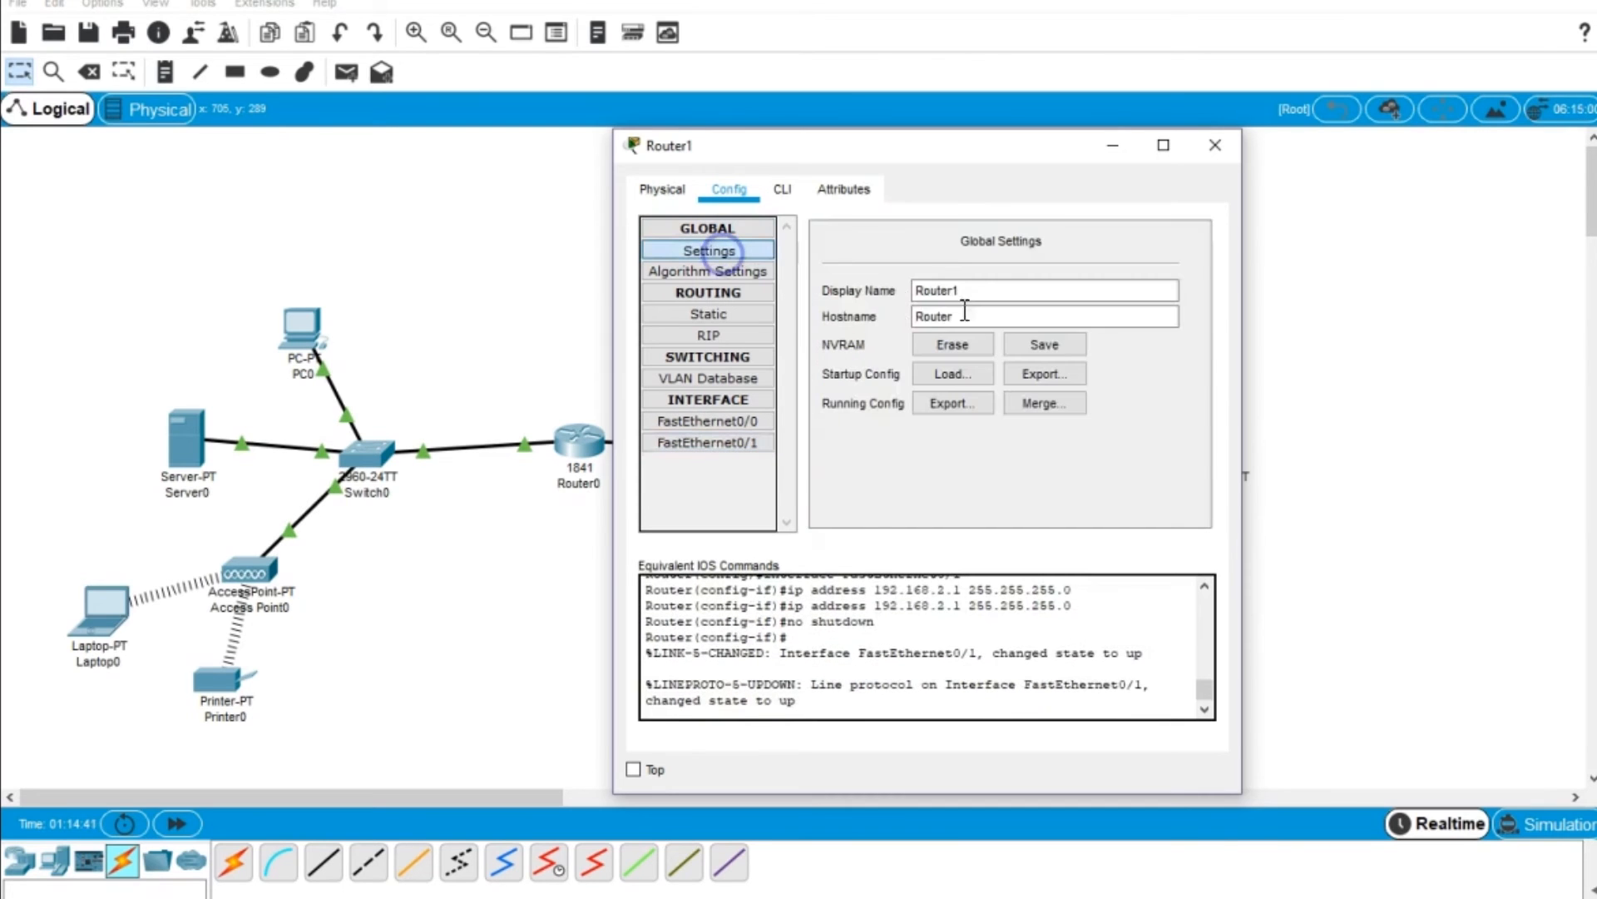
left_click(1057, 350)
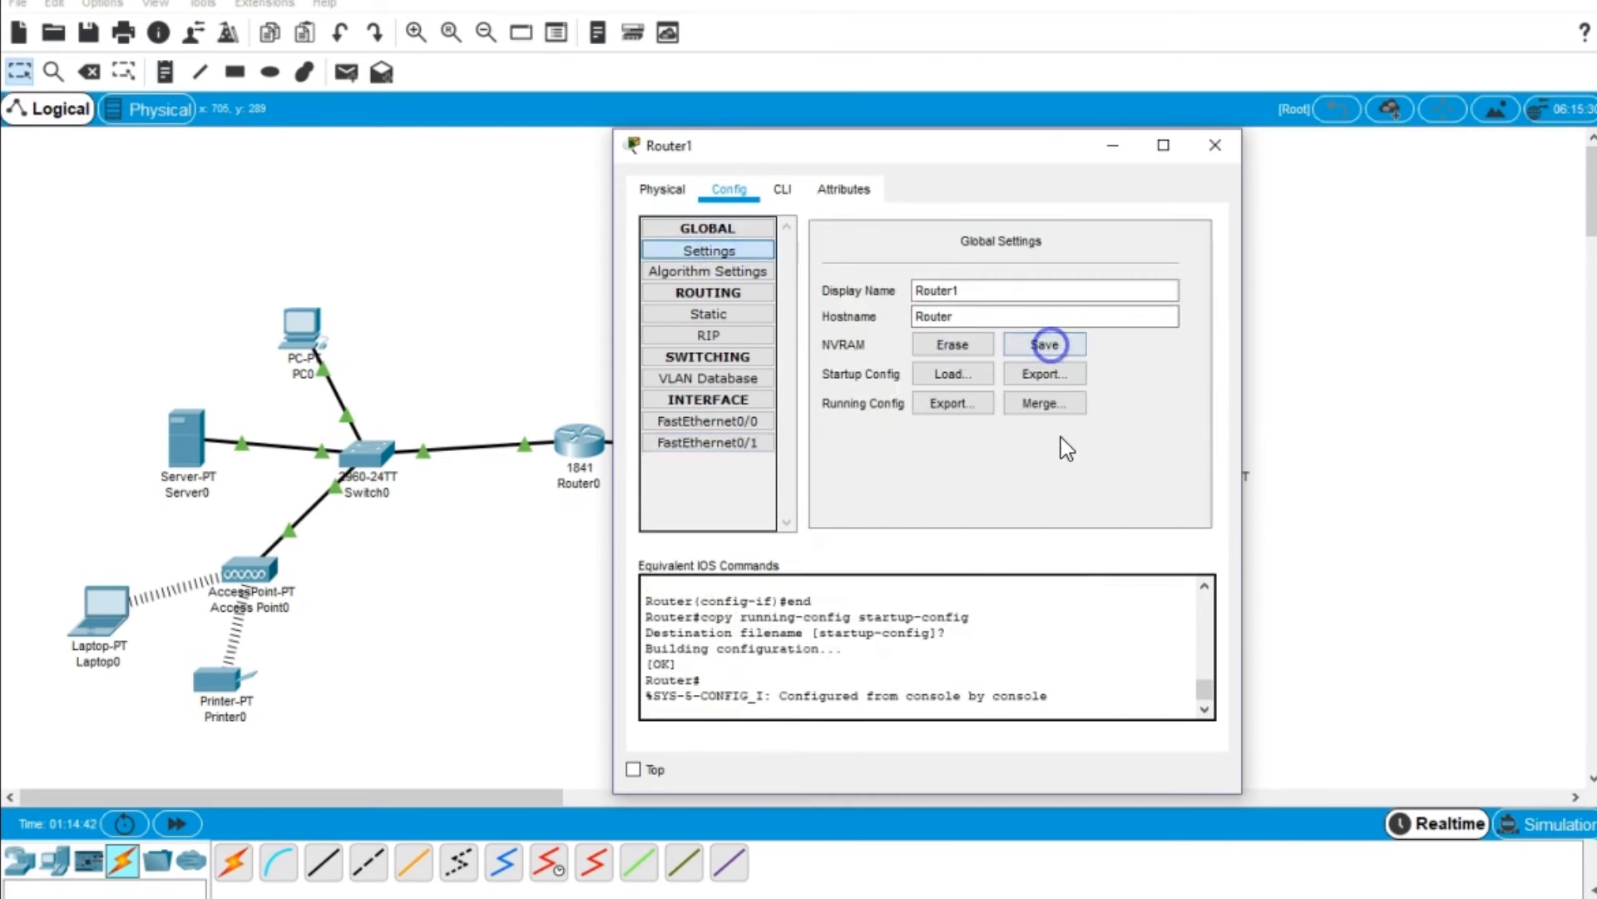
left_click(1071, 343)
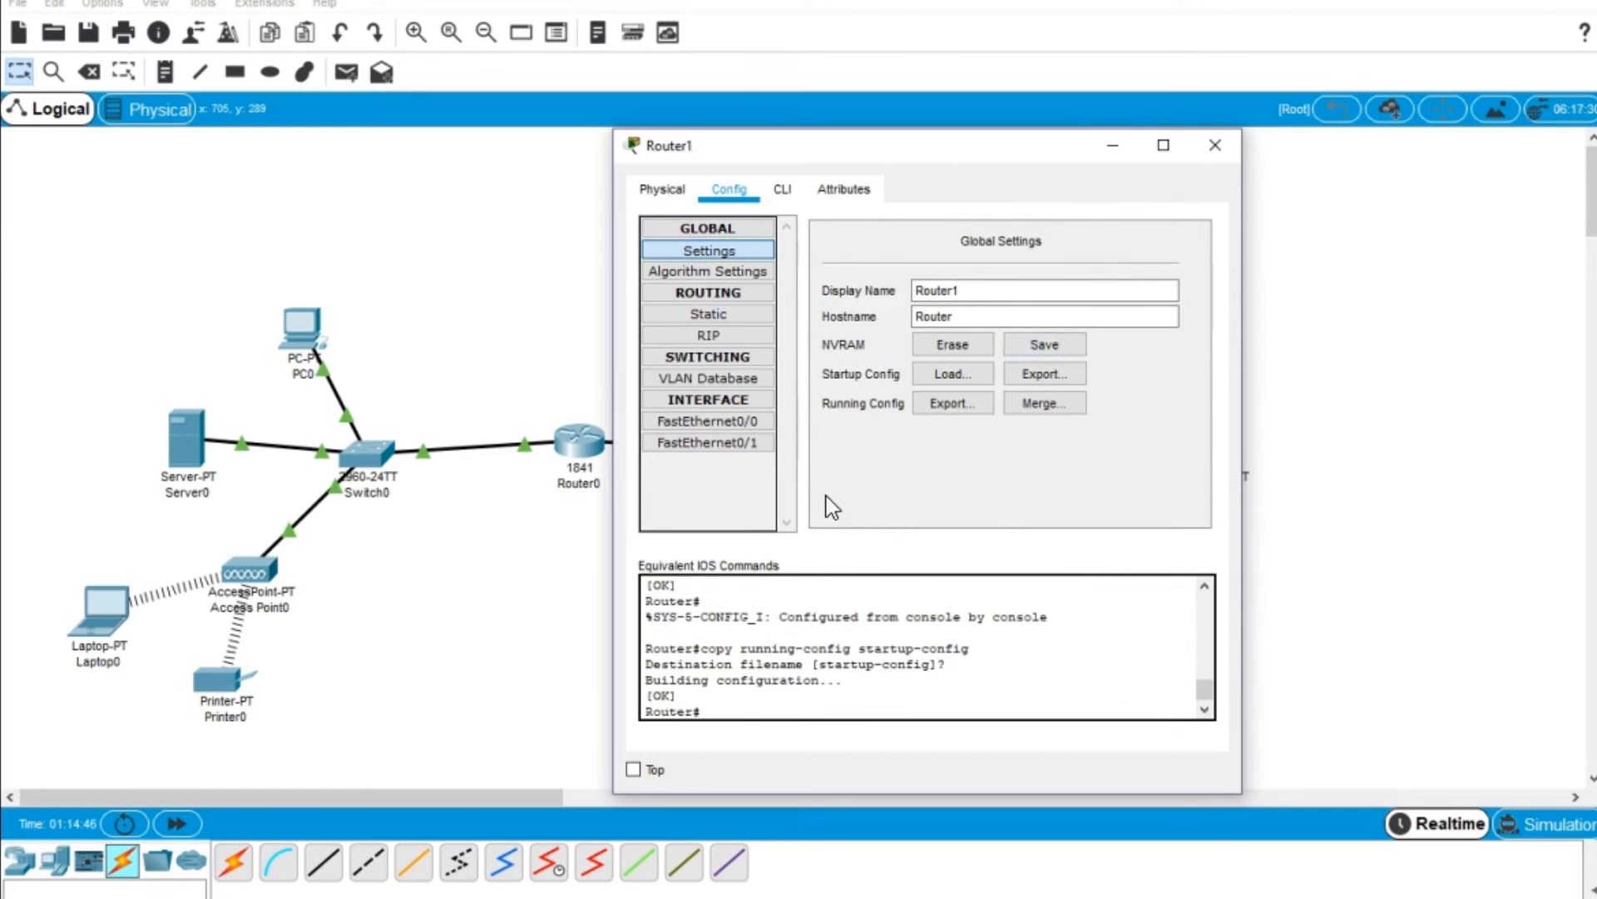
left_click(1215, 148)
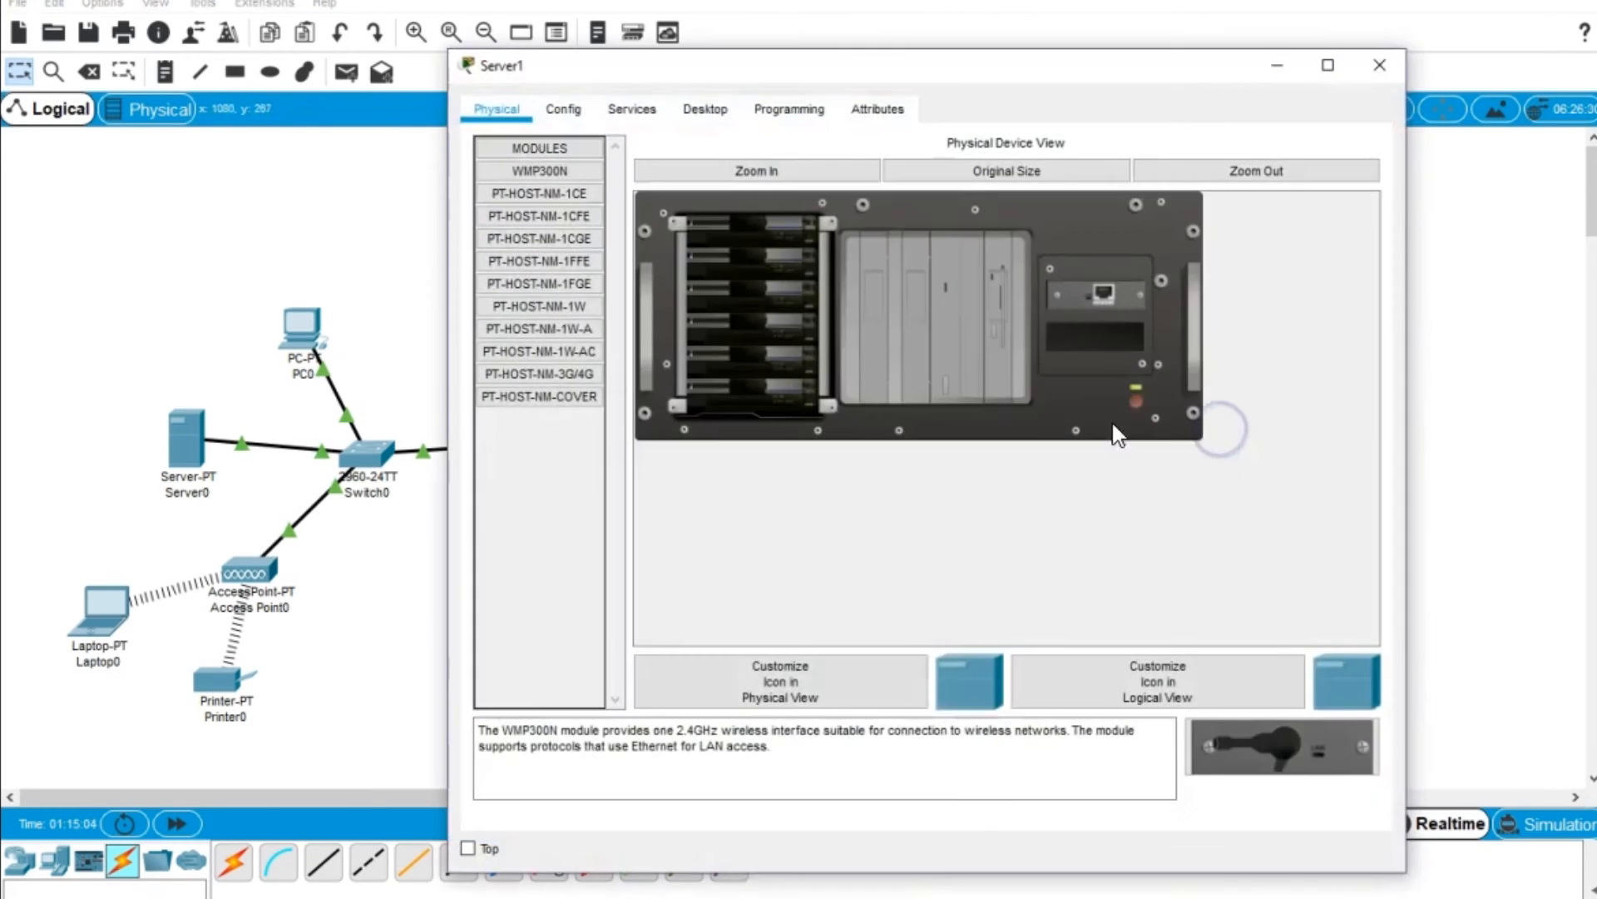
Turn on Server1's DHCP service and enter default gateway 192.168.2.1 and DNS server 192.168.1.2 for serverPool.
left_click(620, 110)
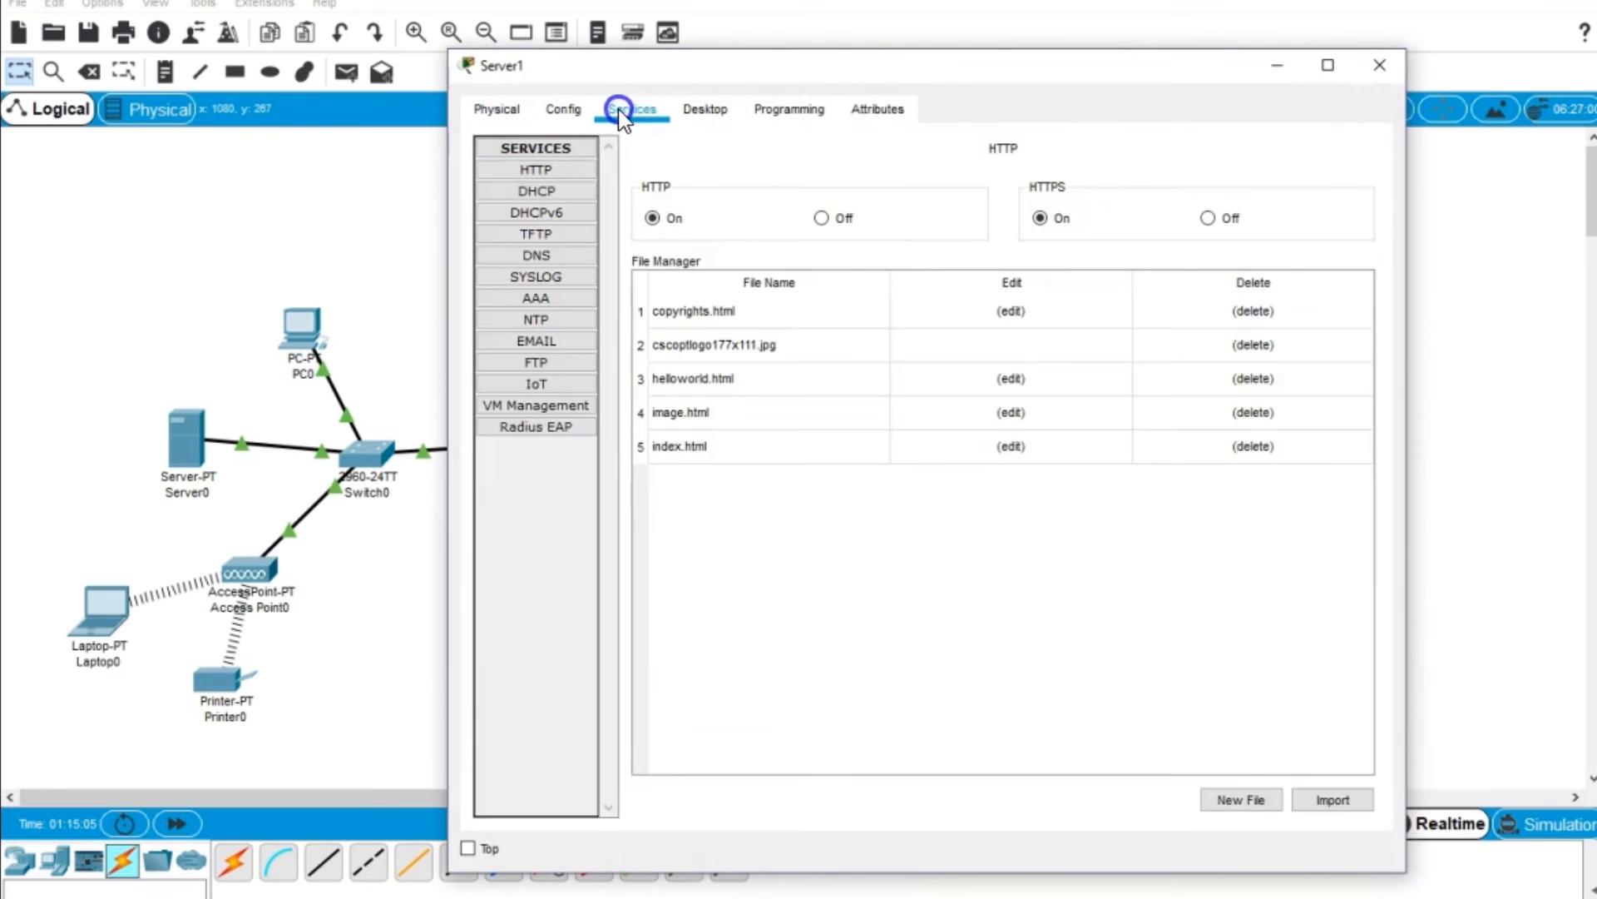
left_click(549, 190)
left_click(1060, 192)
key("Tab")
key("Tab")
type("192.")
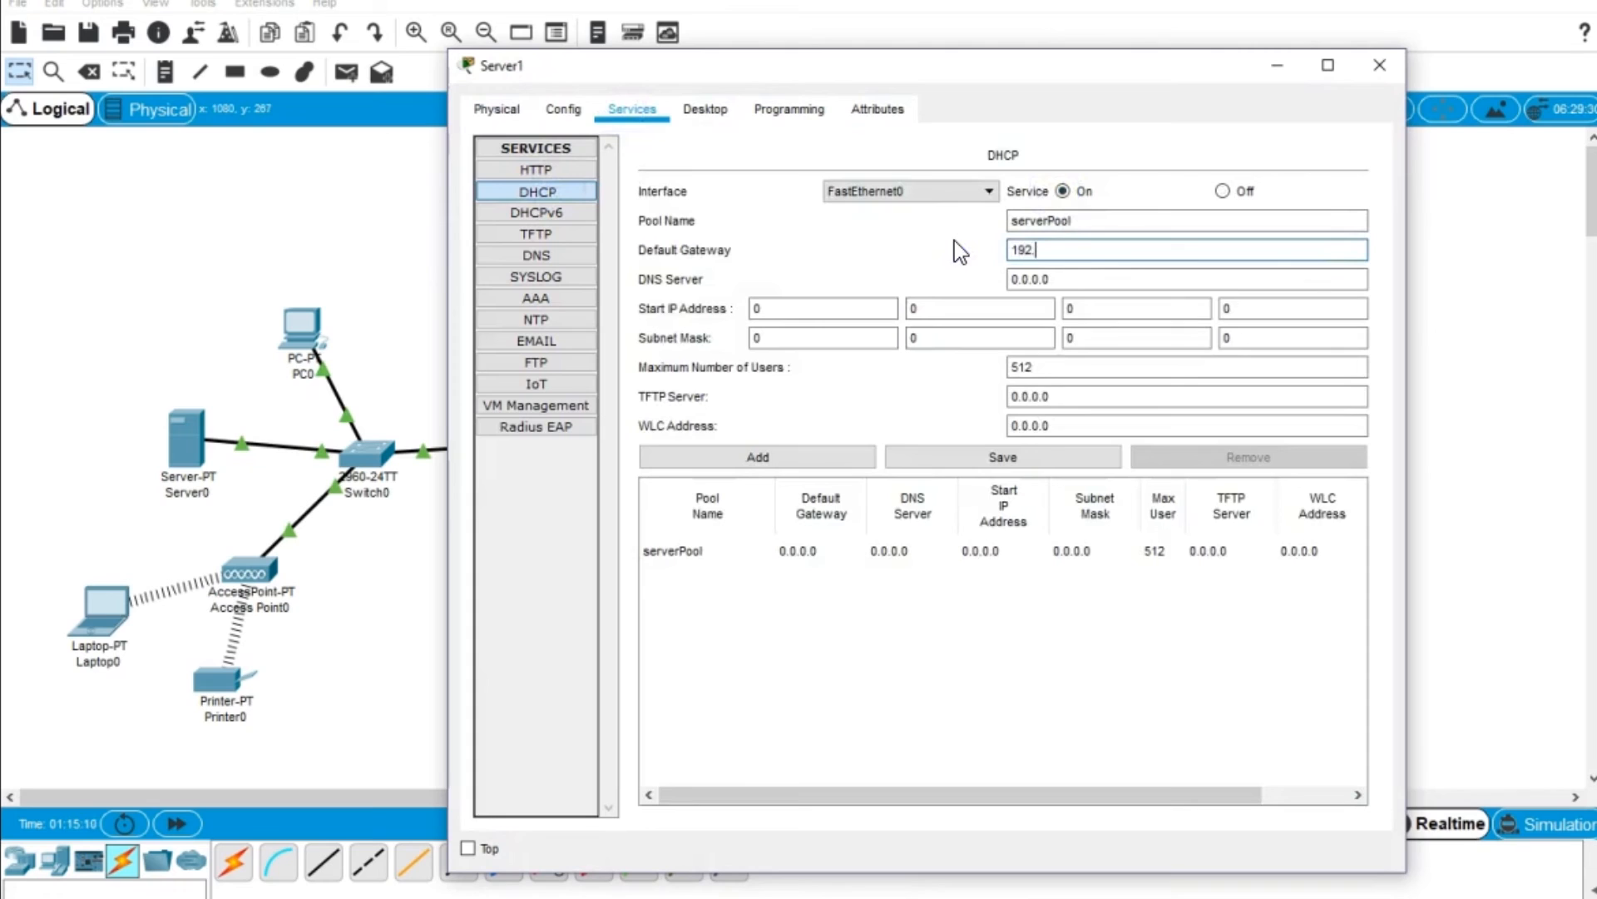
type("168.2.1")
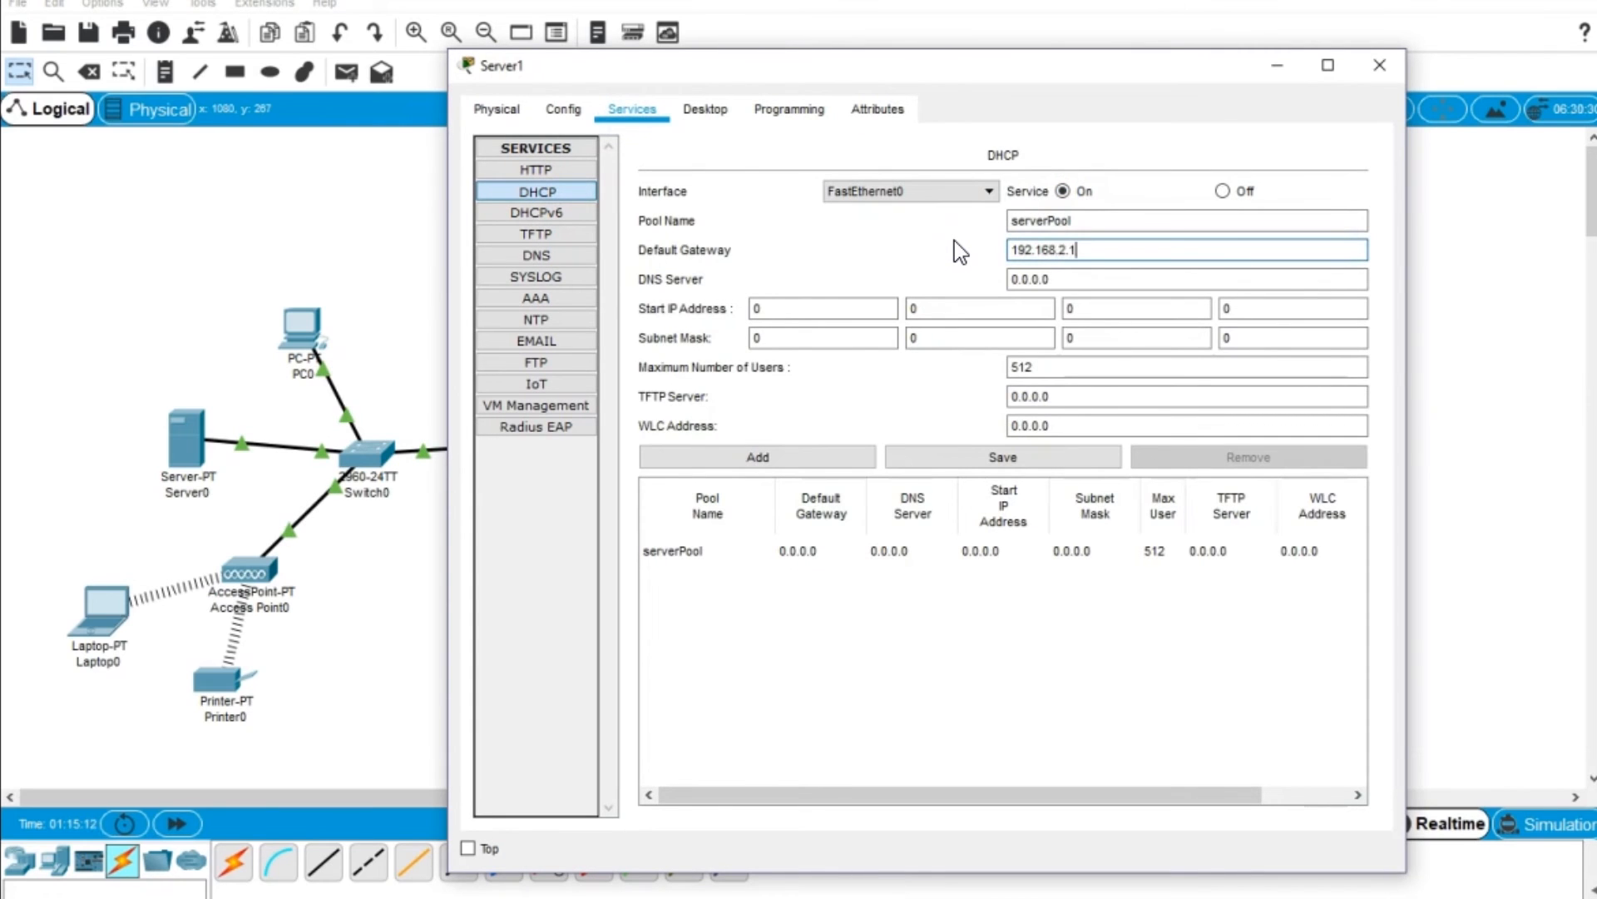
key("Tab")
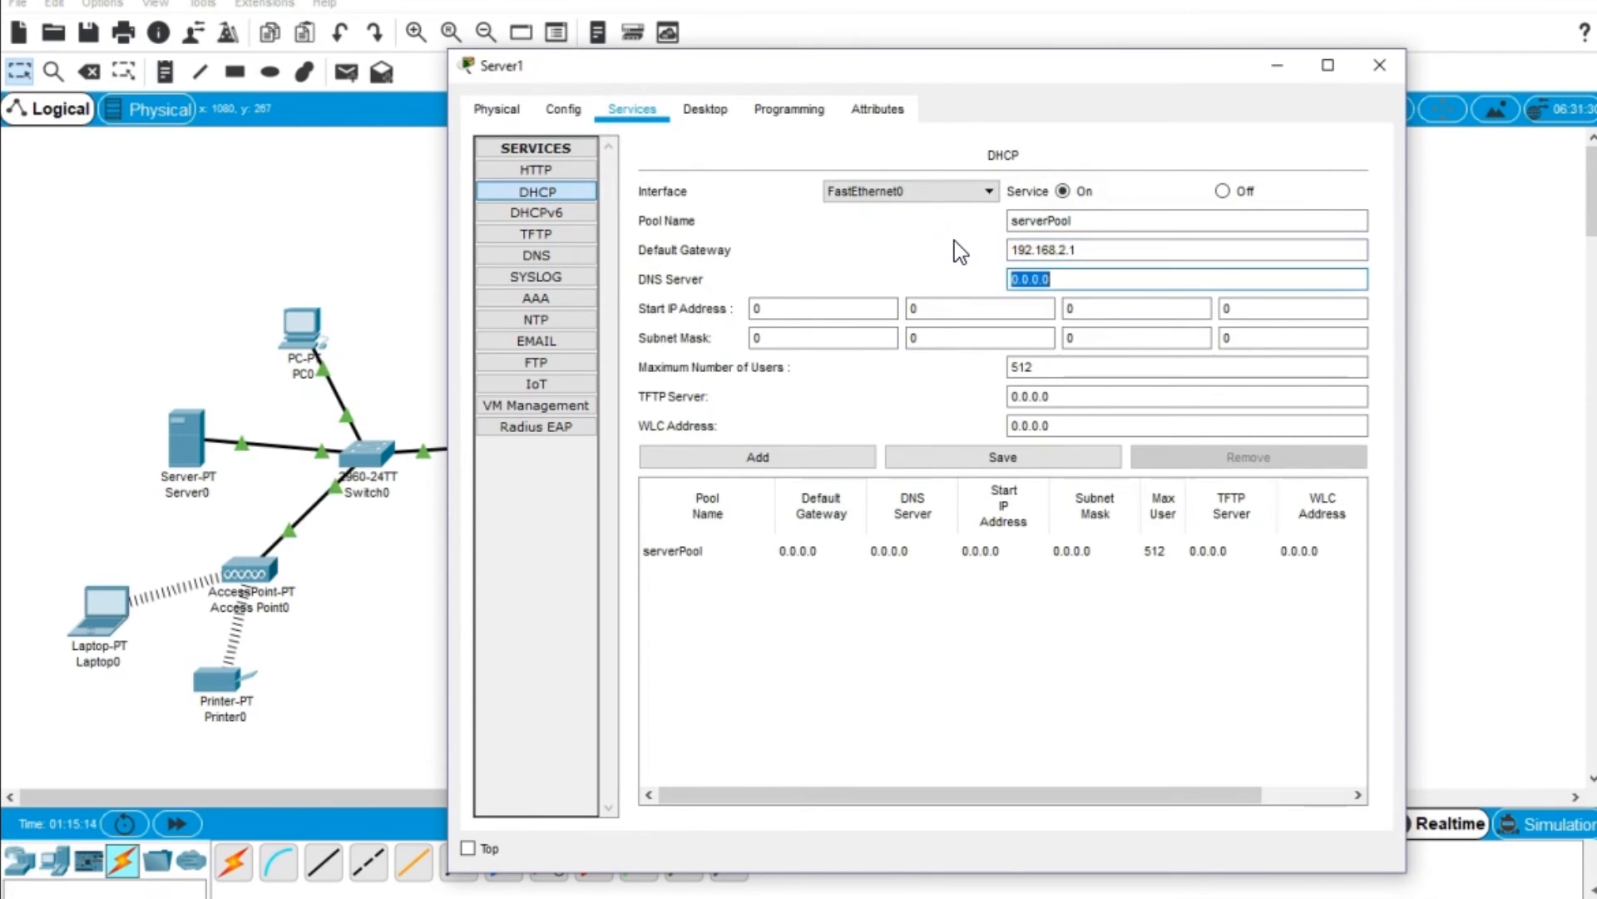
type("192.168.1.2")
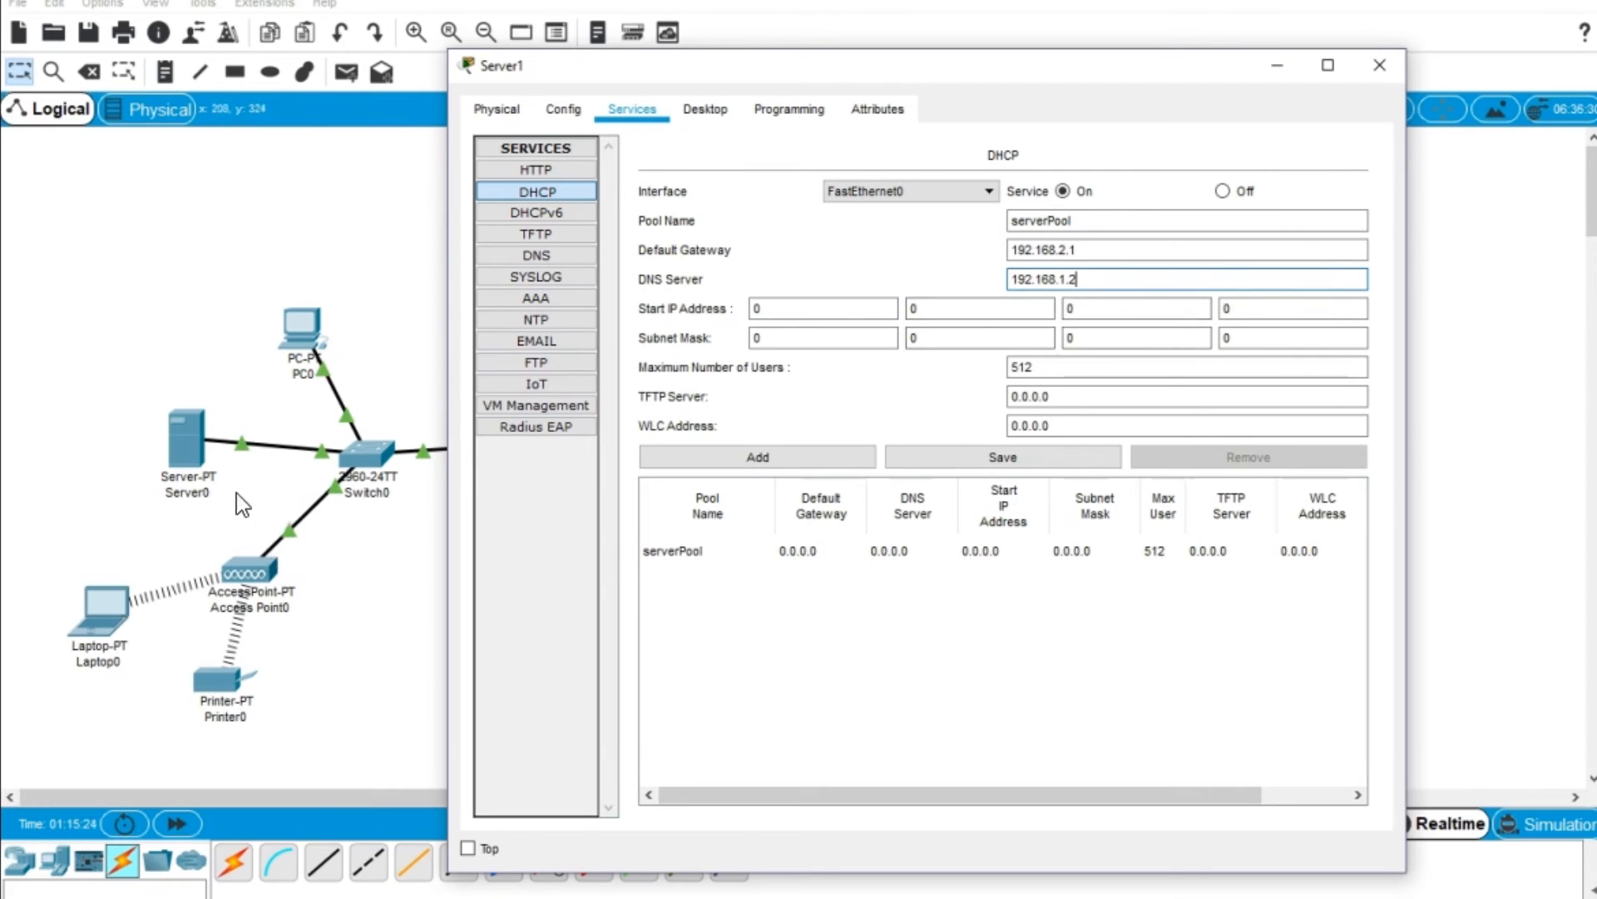
key("Tab")
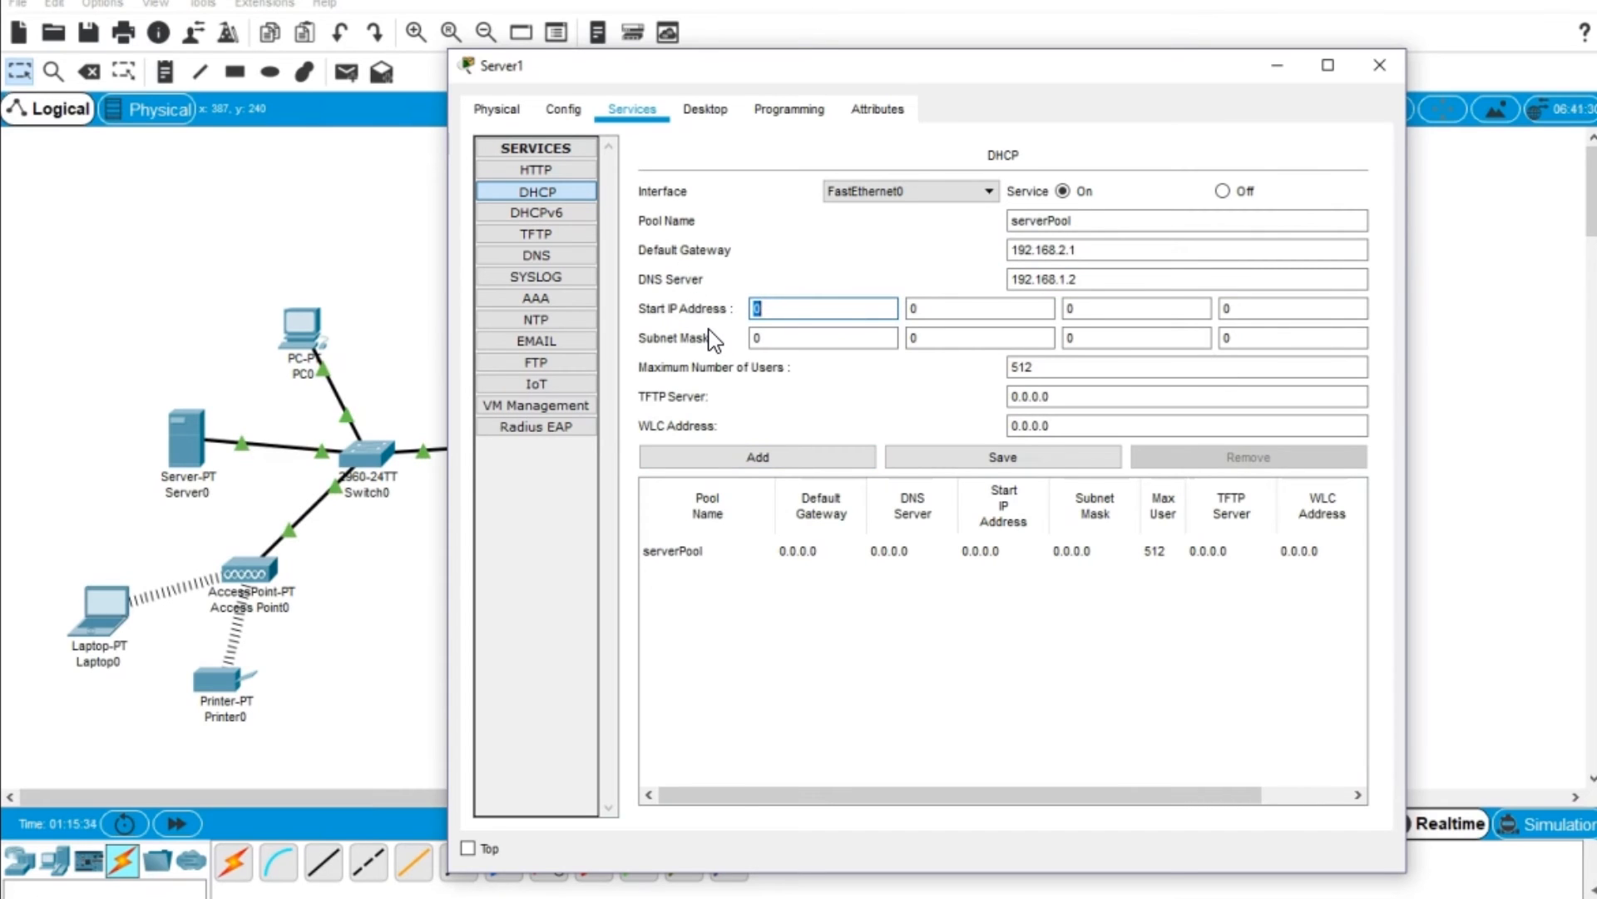
Set Server1's static IPv4 gateway to 192.168.2.1 and its DNS server to 192.168.1.2.
left_click(564, 110)
left_click(553, 173)
left_click(777, 332)
type("192.16")
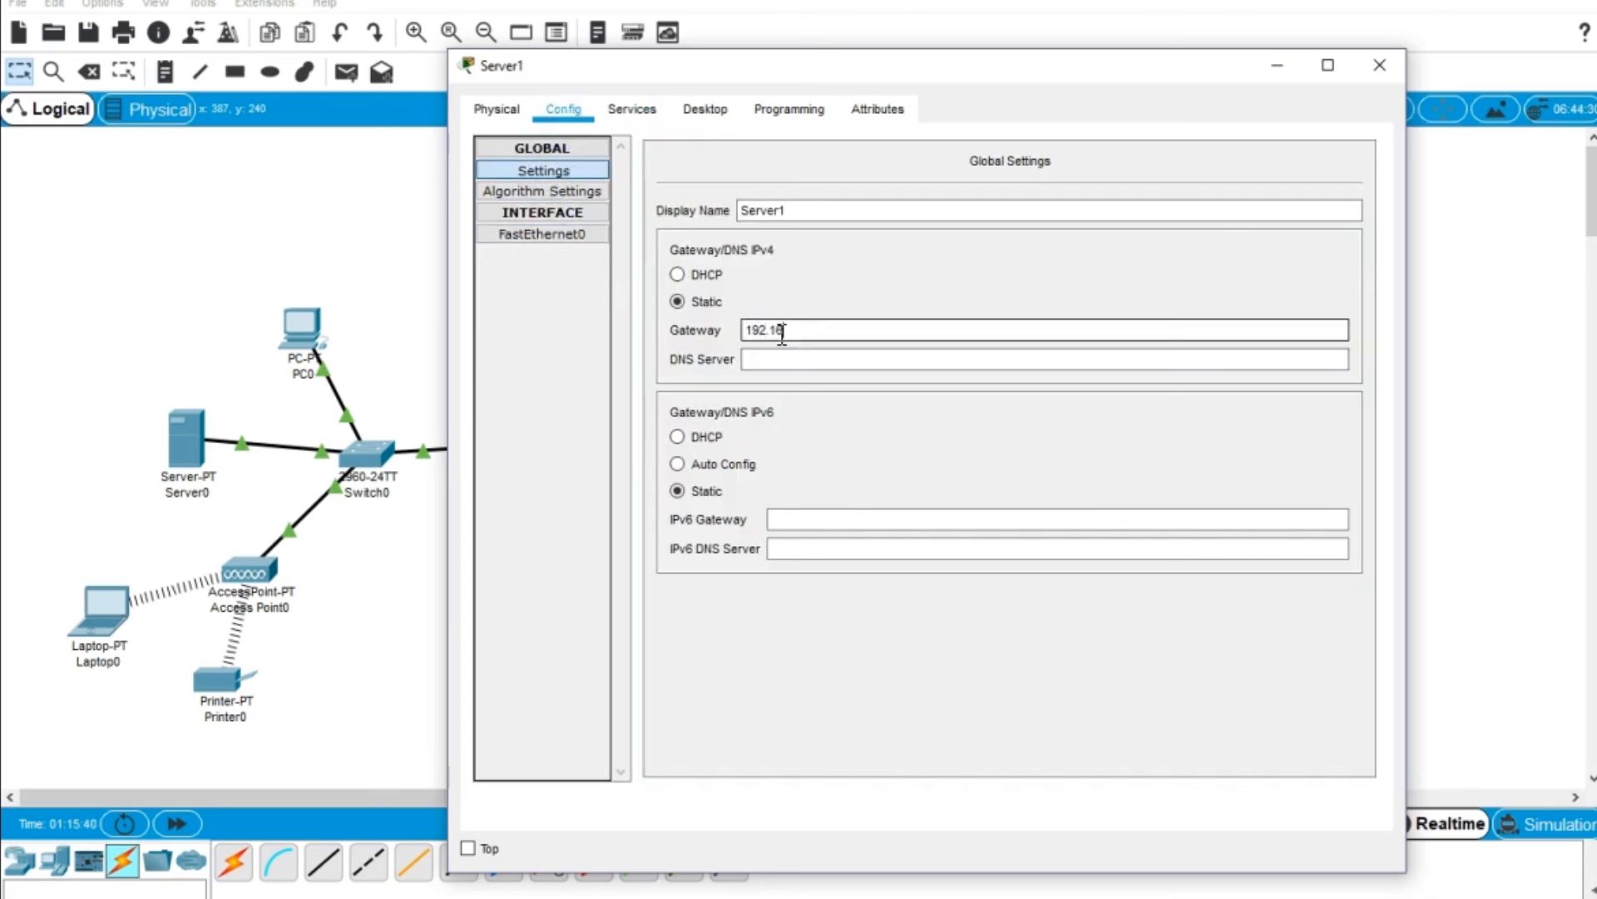
type("8.2.1")
key("Tab")
type("192.16")
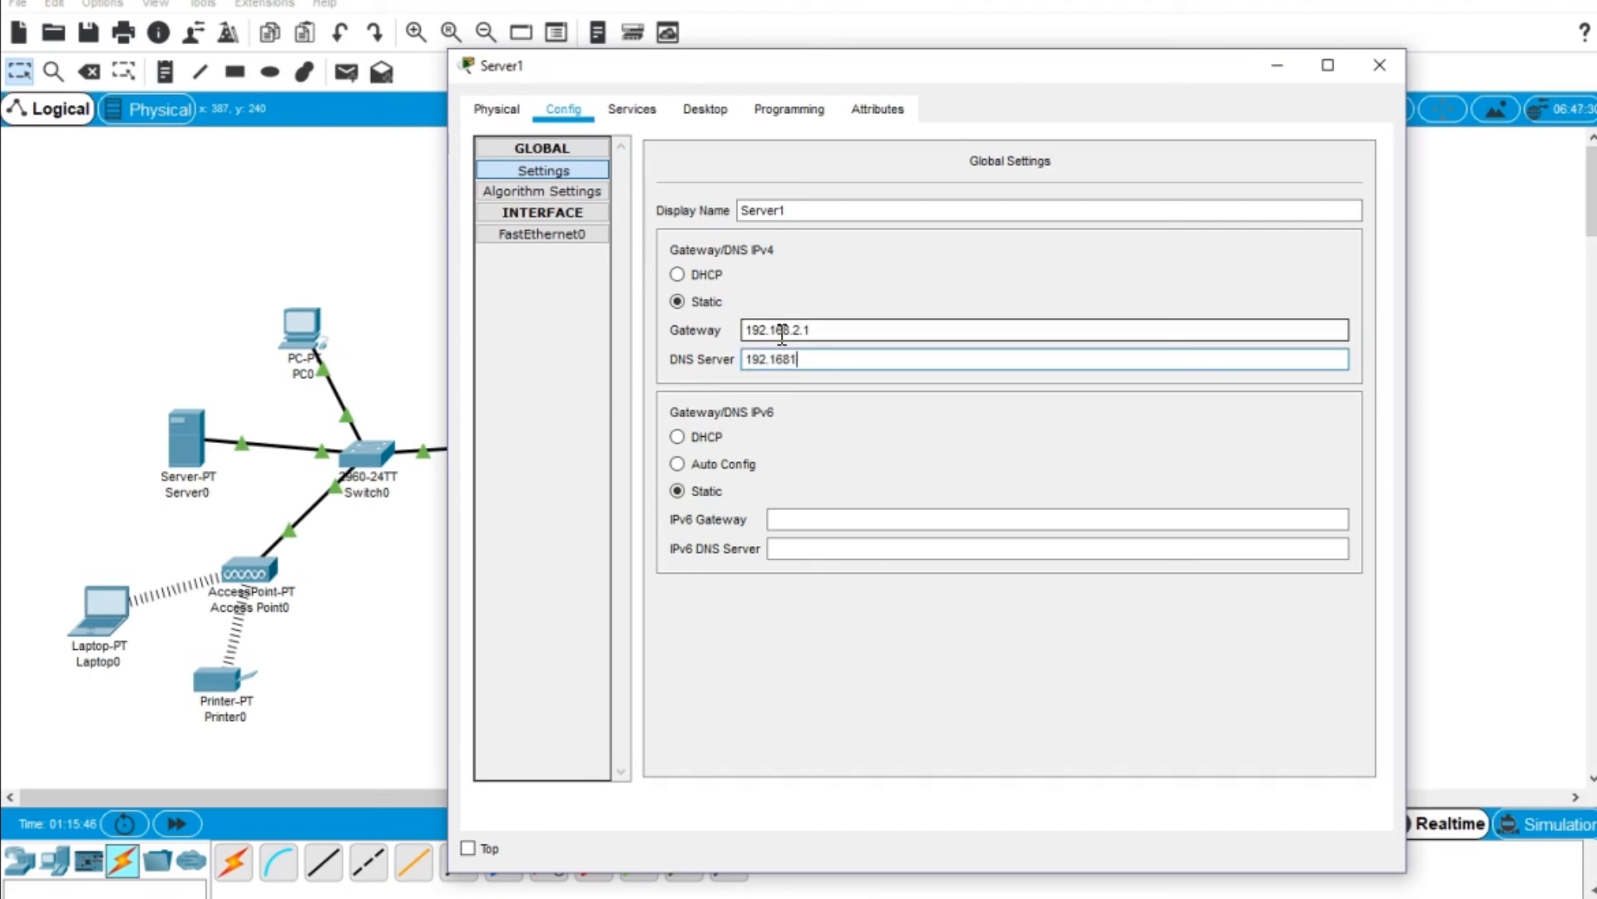
type("8.1.2")
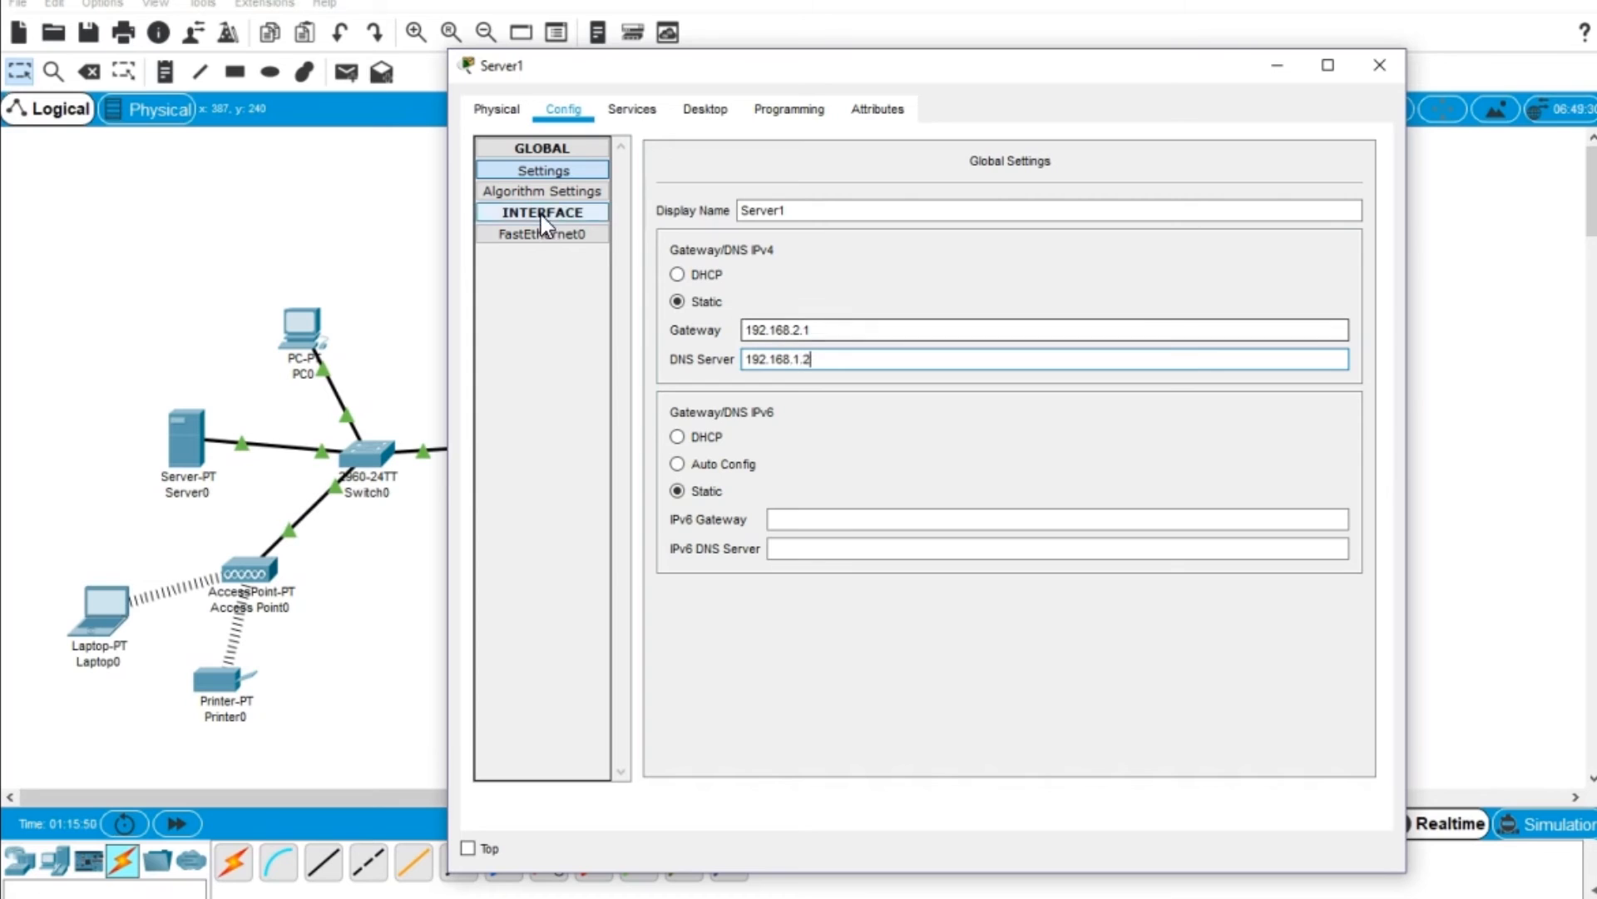
Give Server1's FastEthernet0 interface the static IP address 192.168.2.2 with subnet mask 255.255.255.0.
left_click(547, 236)
left_click(1053, 326)
type("192.168.2.2")
key("Tab")
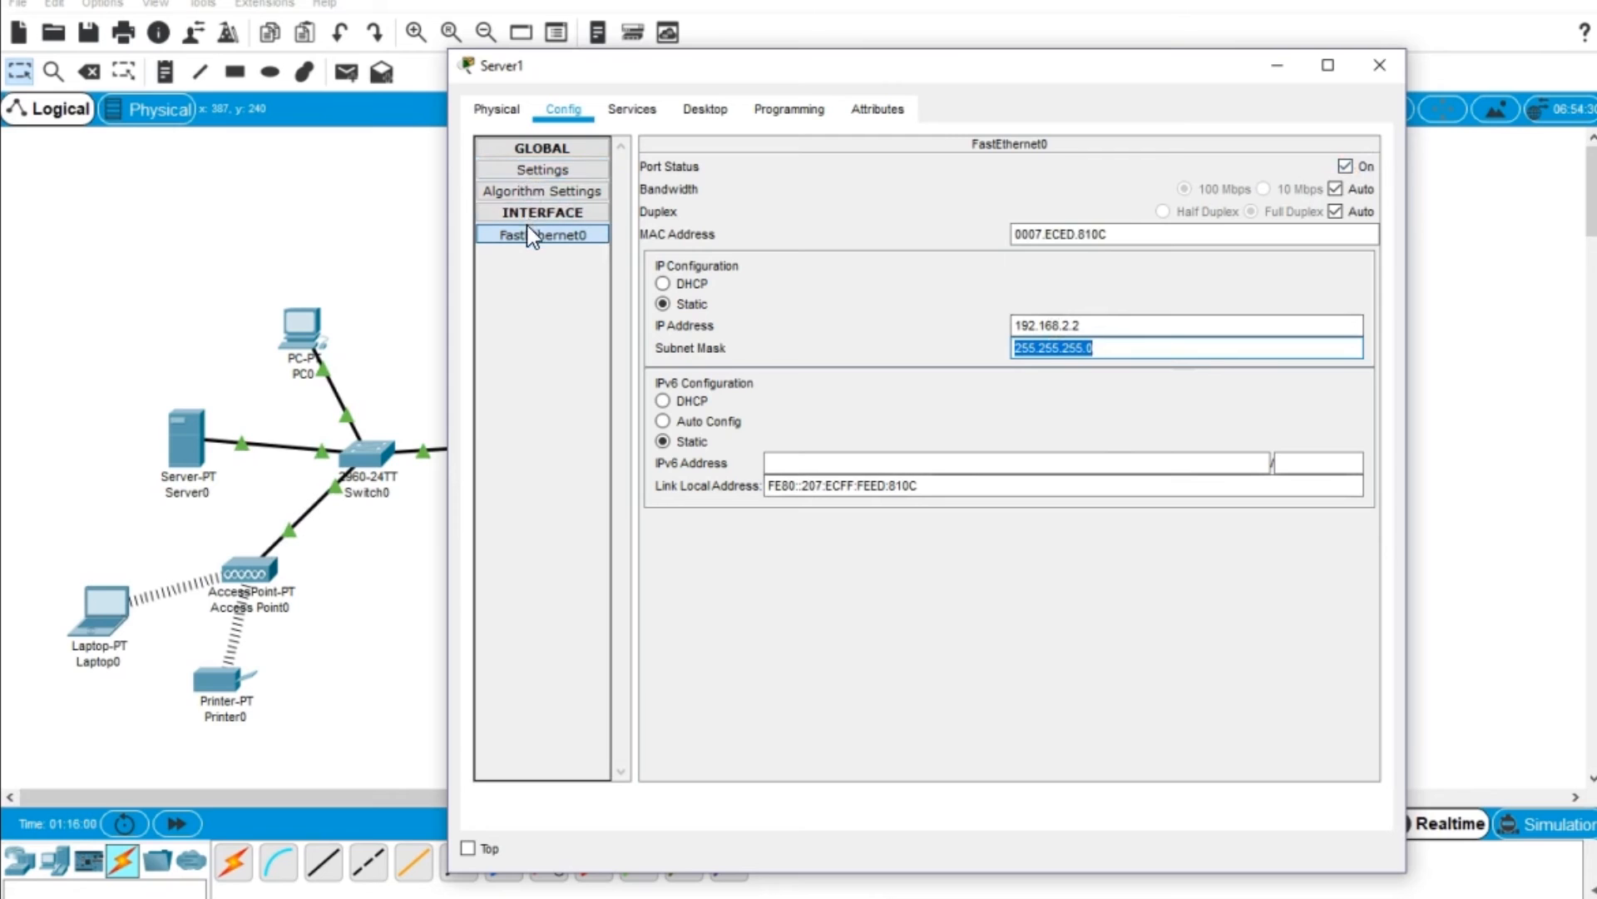
Switch Server1's DHCP service off and close the server's window.
left_click(632, 109)
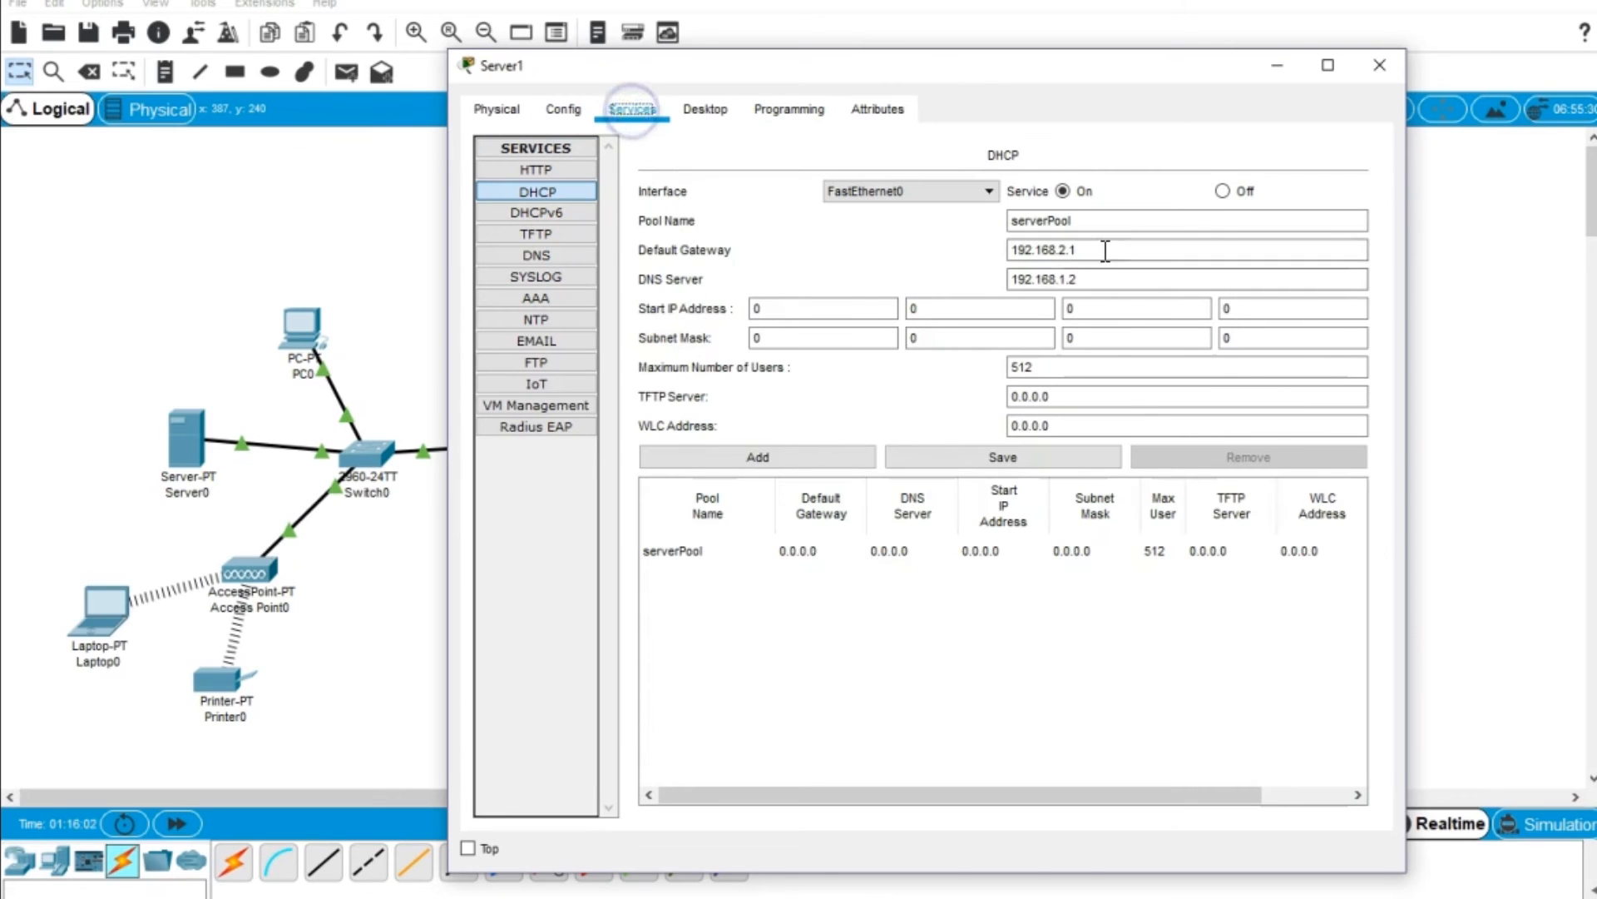
left_click(1223, 191)
left_click(1064, 191)
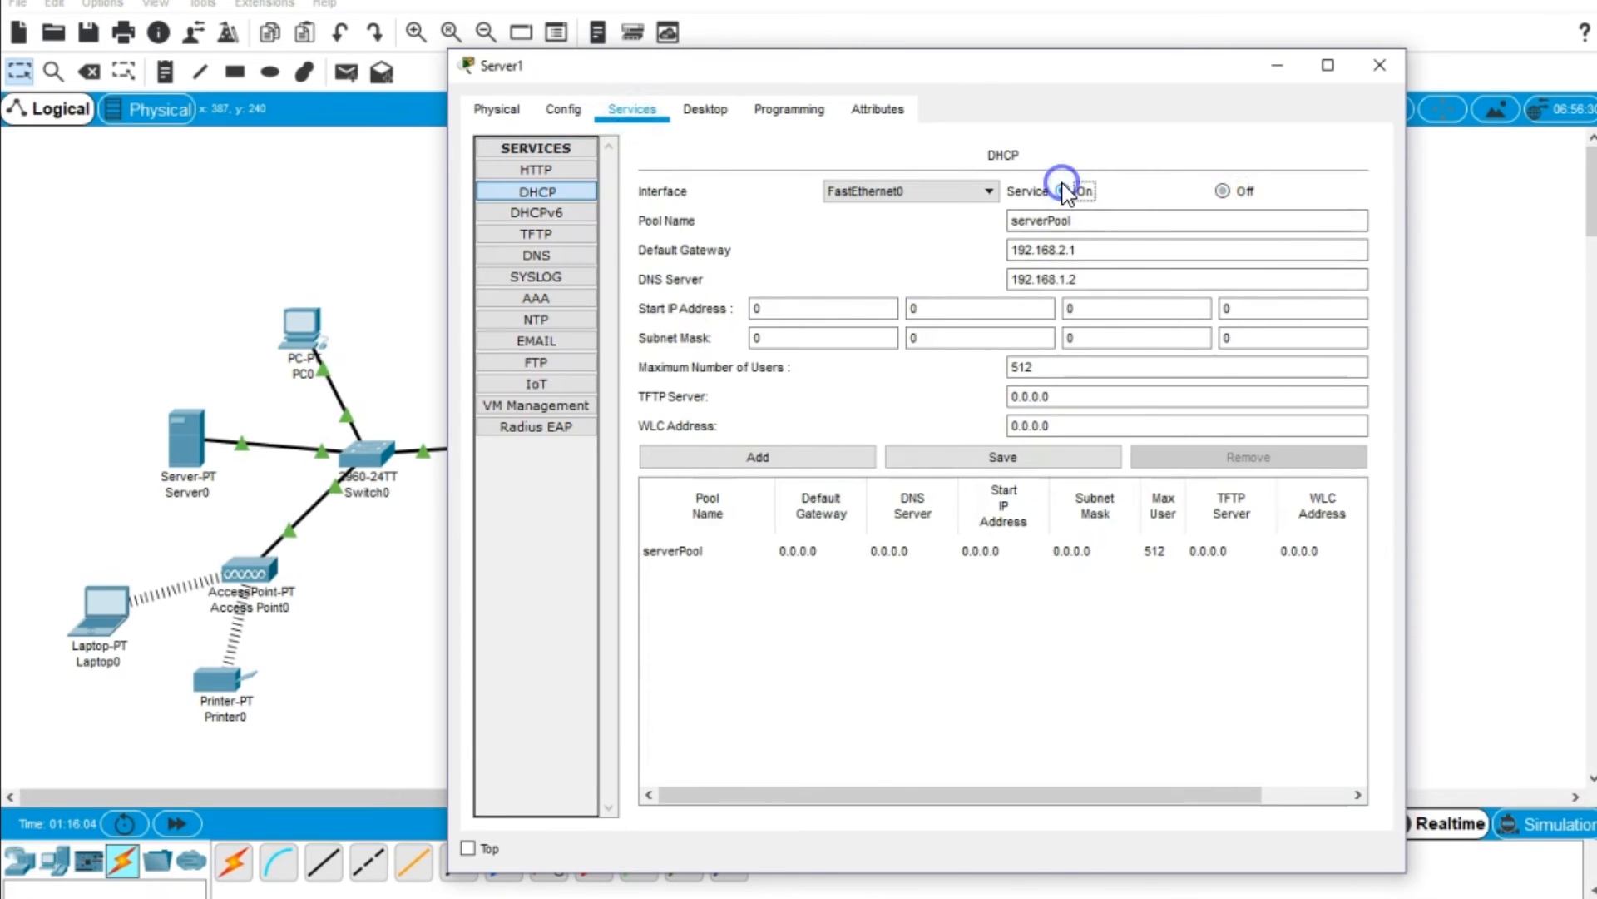
left_click(1222, 190)
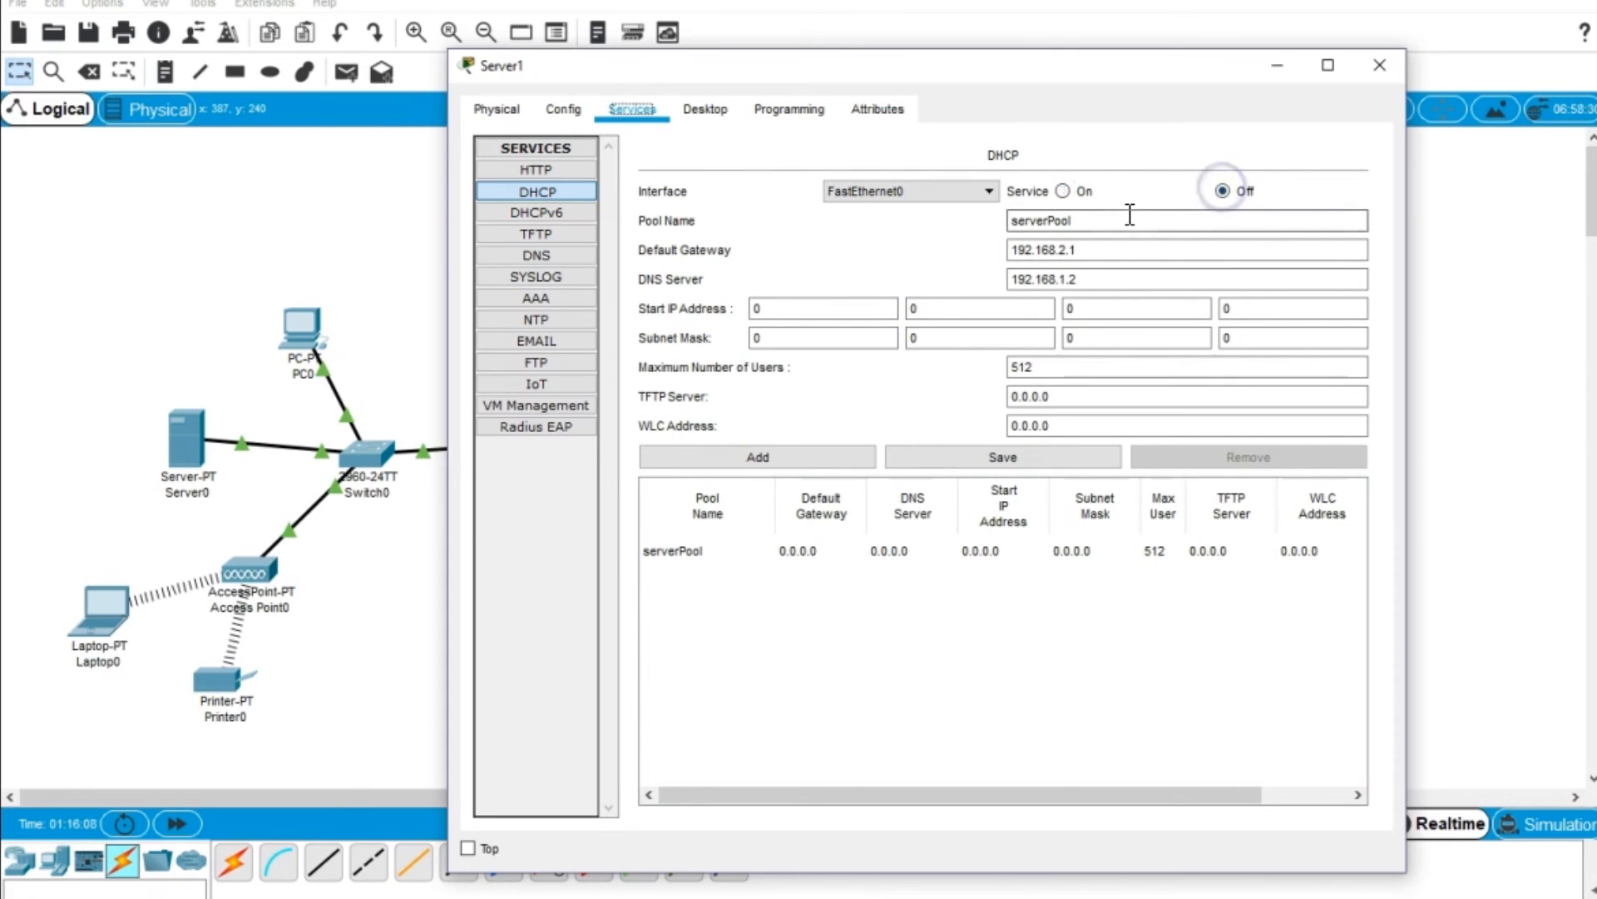
left_click(1380, 66)
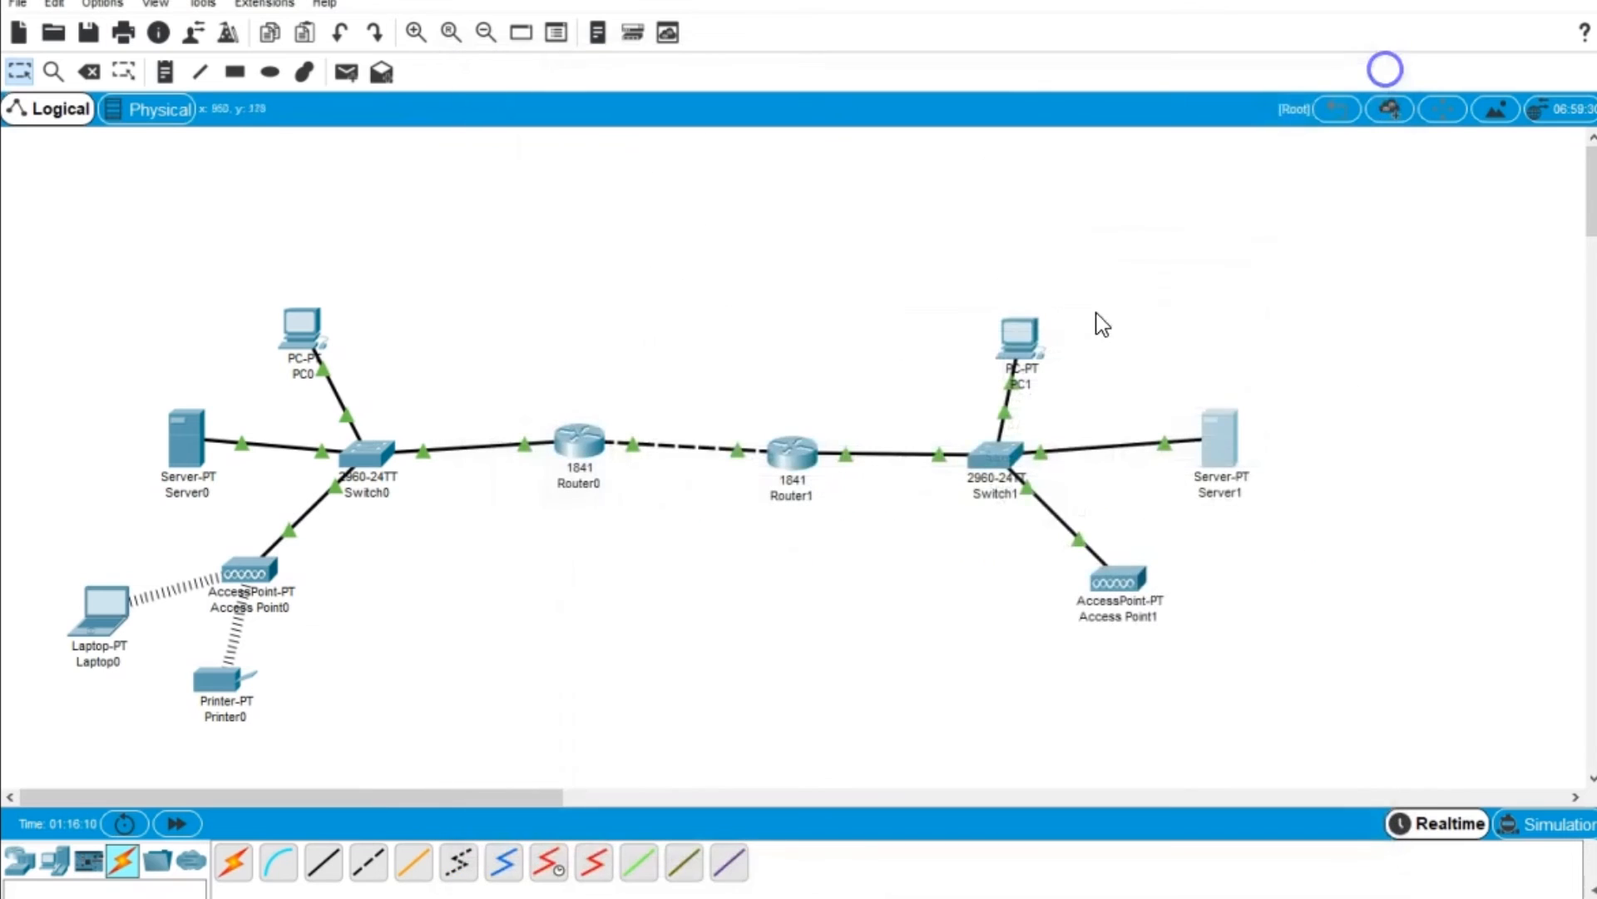
Turn on Server1's DHCP service and set serverPool's default gateway to 192.168.2.1 and DNS server to 192.168.1.2.
left_click(1218, 436)
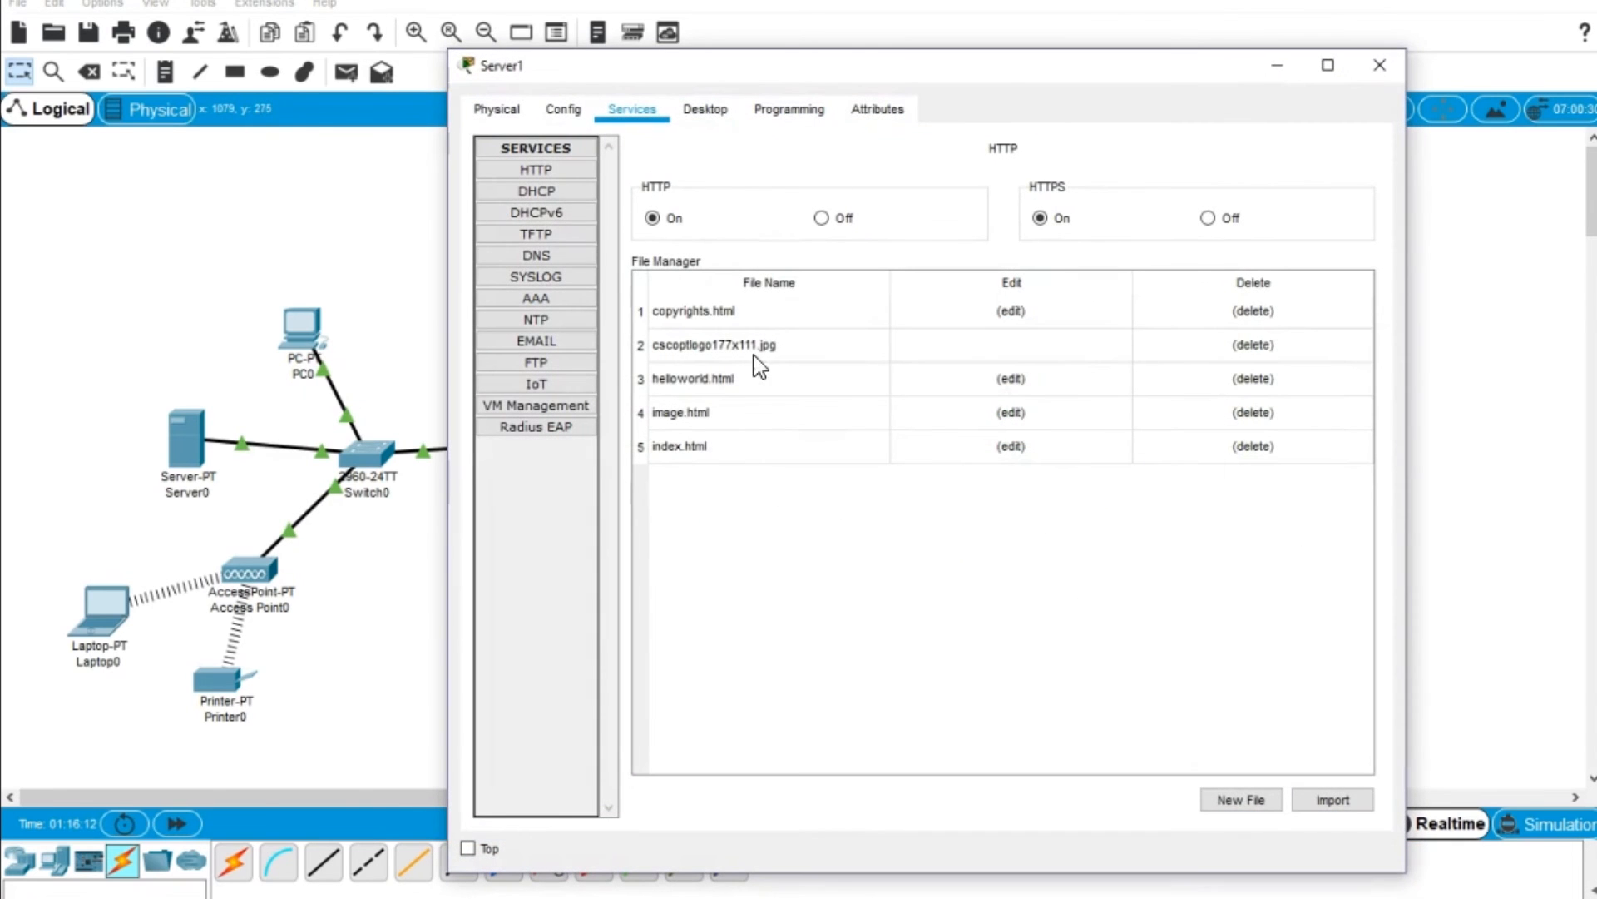
left_click(559, 193)
left_click(1063, 192)
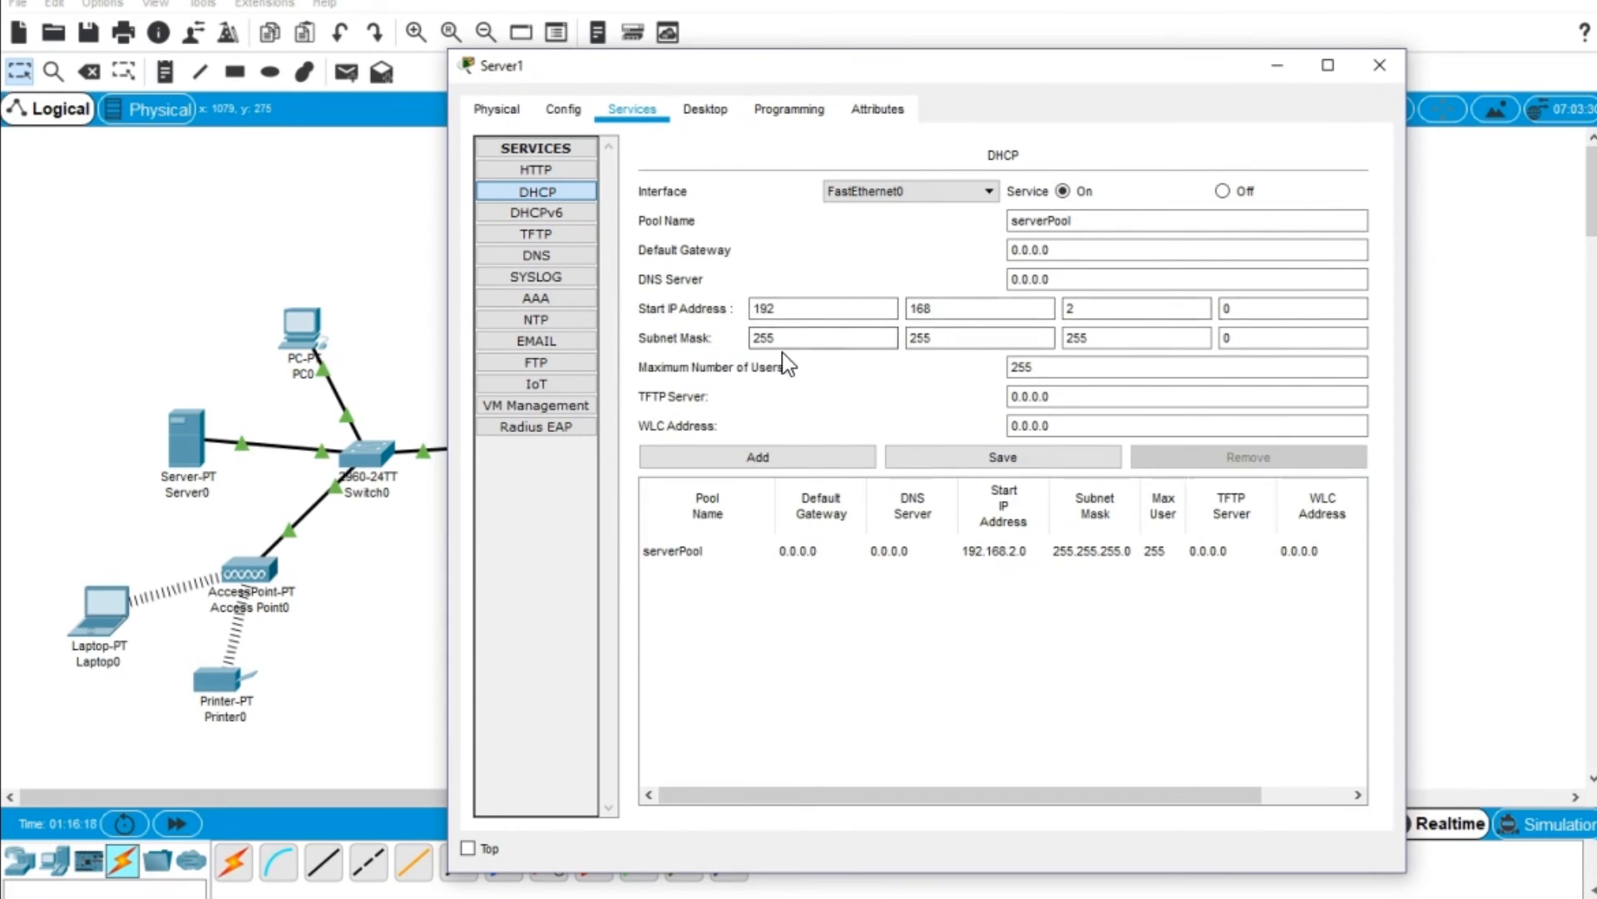
left_click_drag(1072, 249, 959, 249)
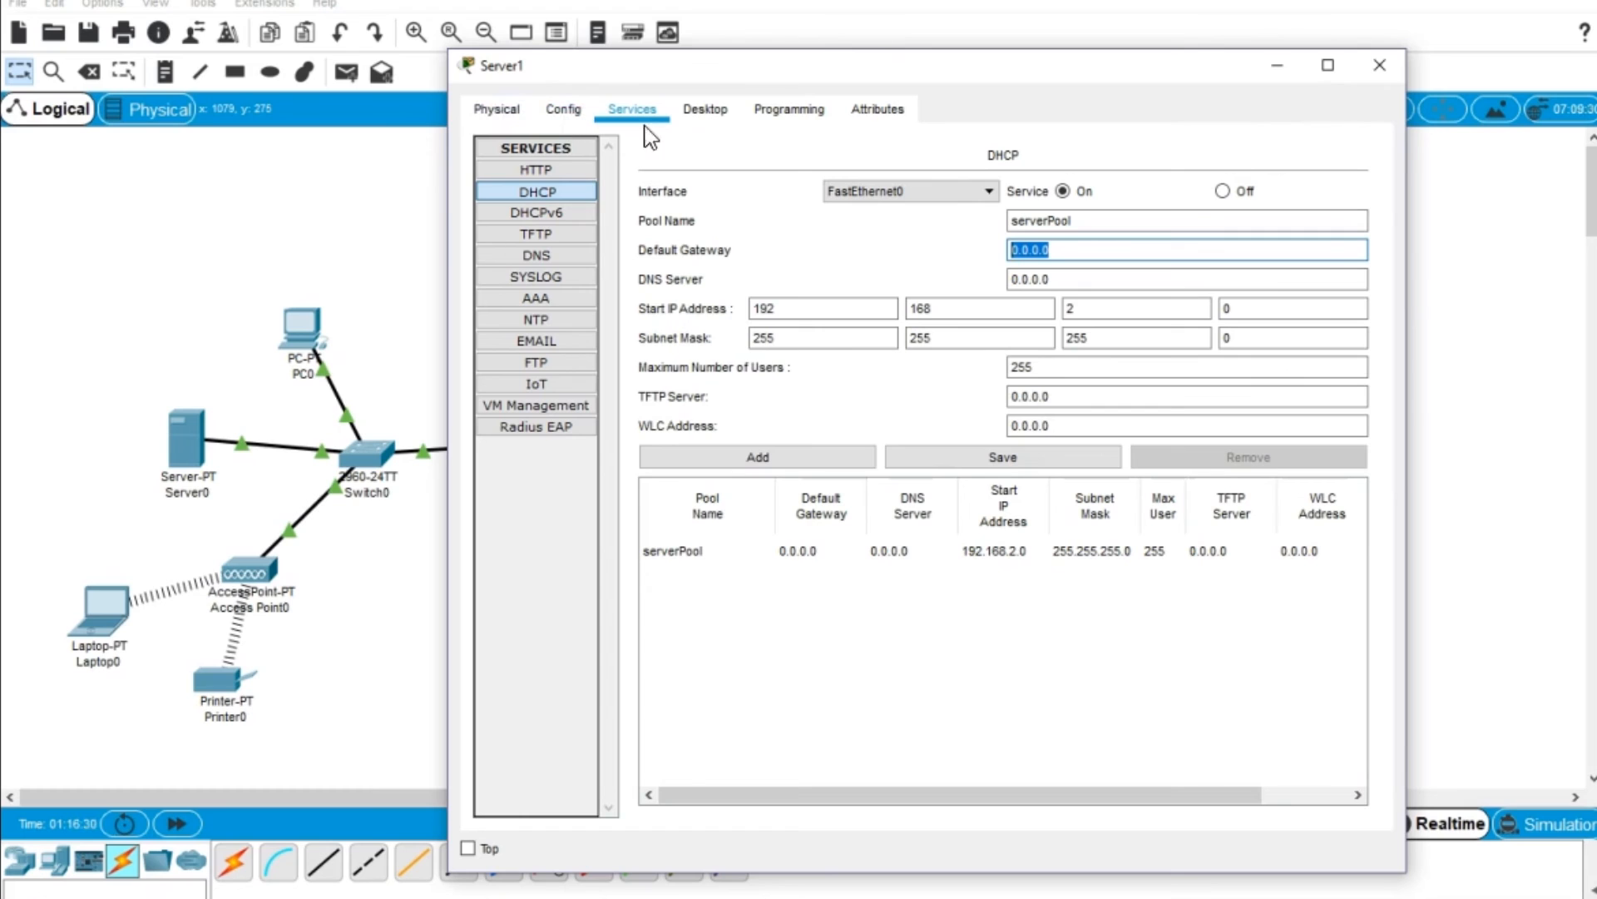
type("192.168.2.1")
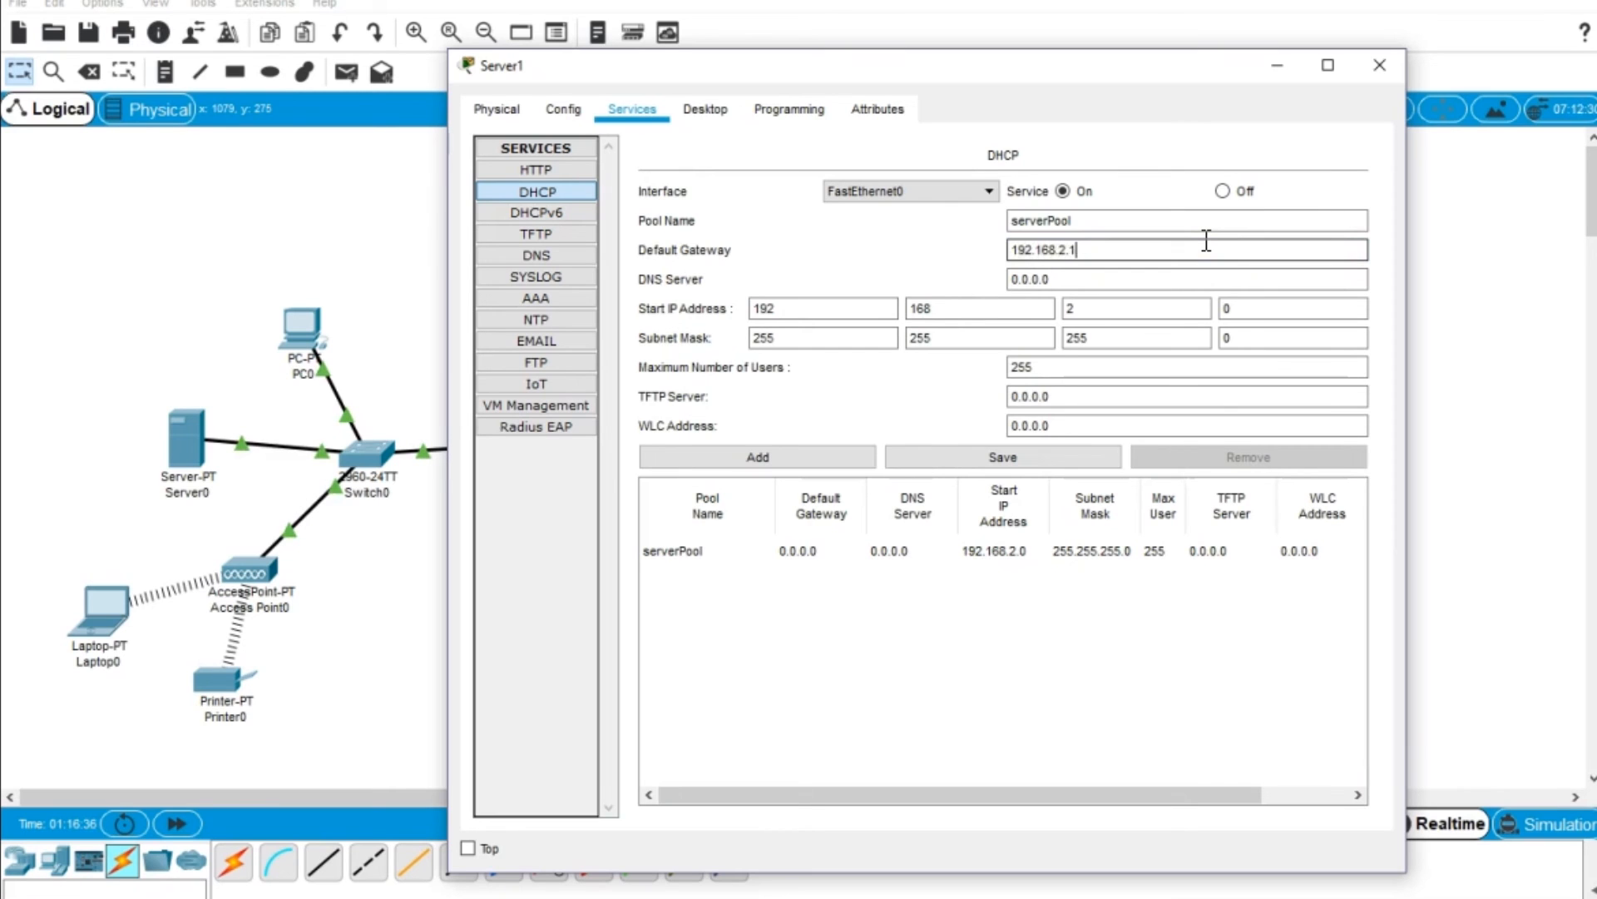
key("Tab")
type("19")
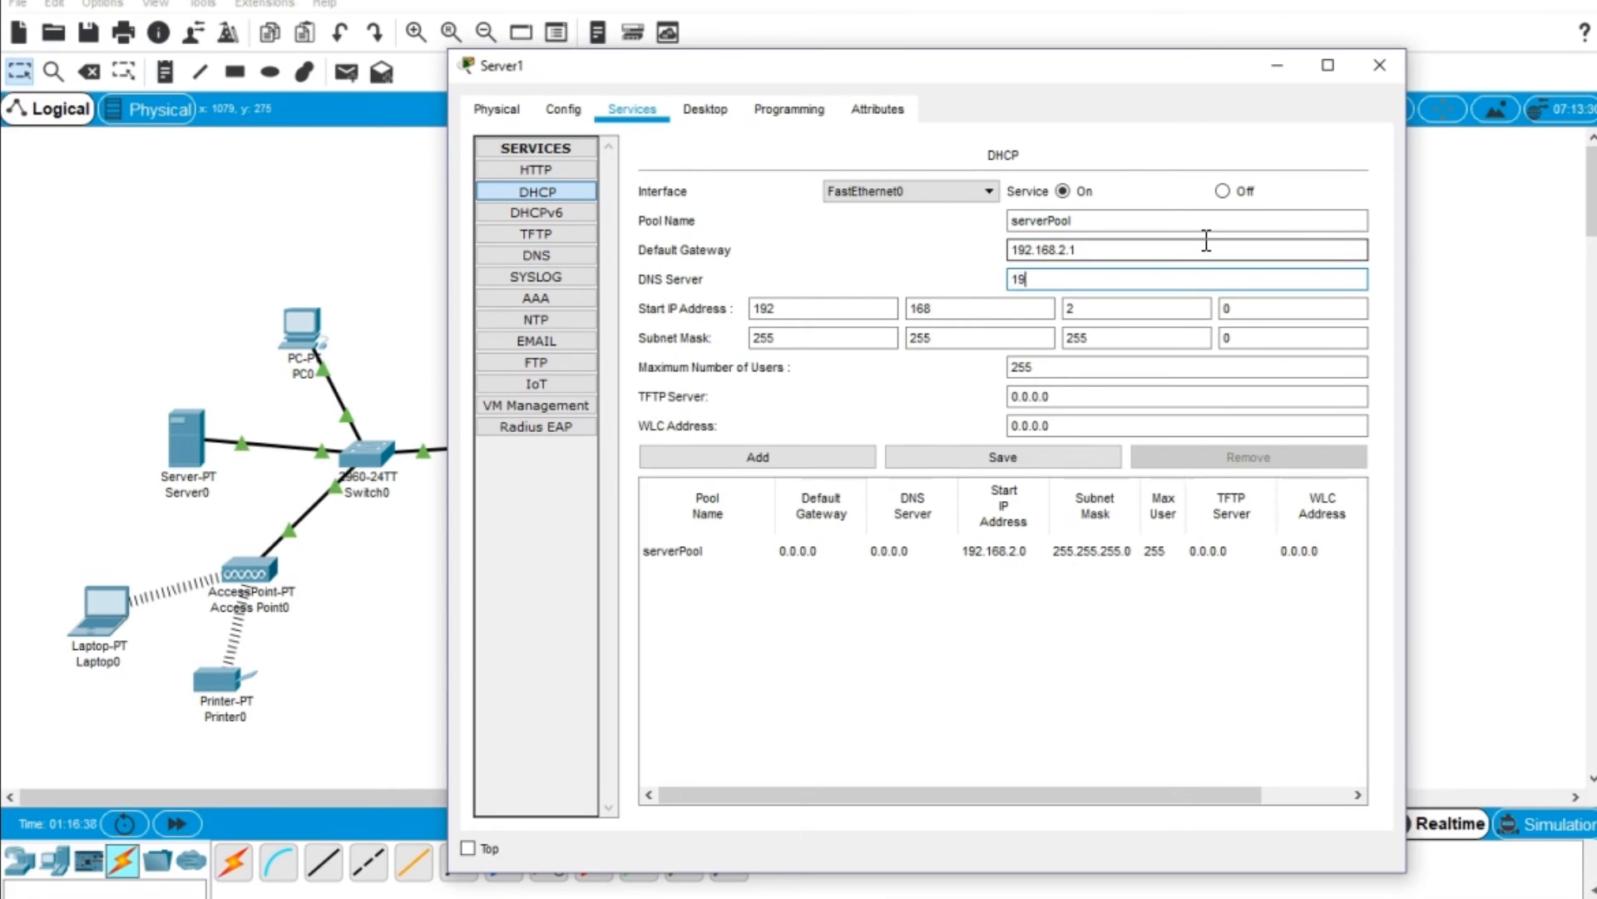
type("2.168.1.2")
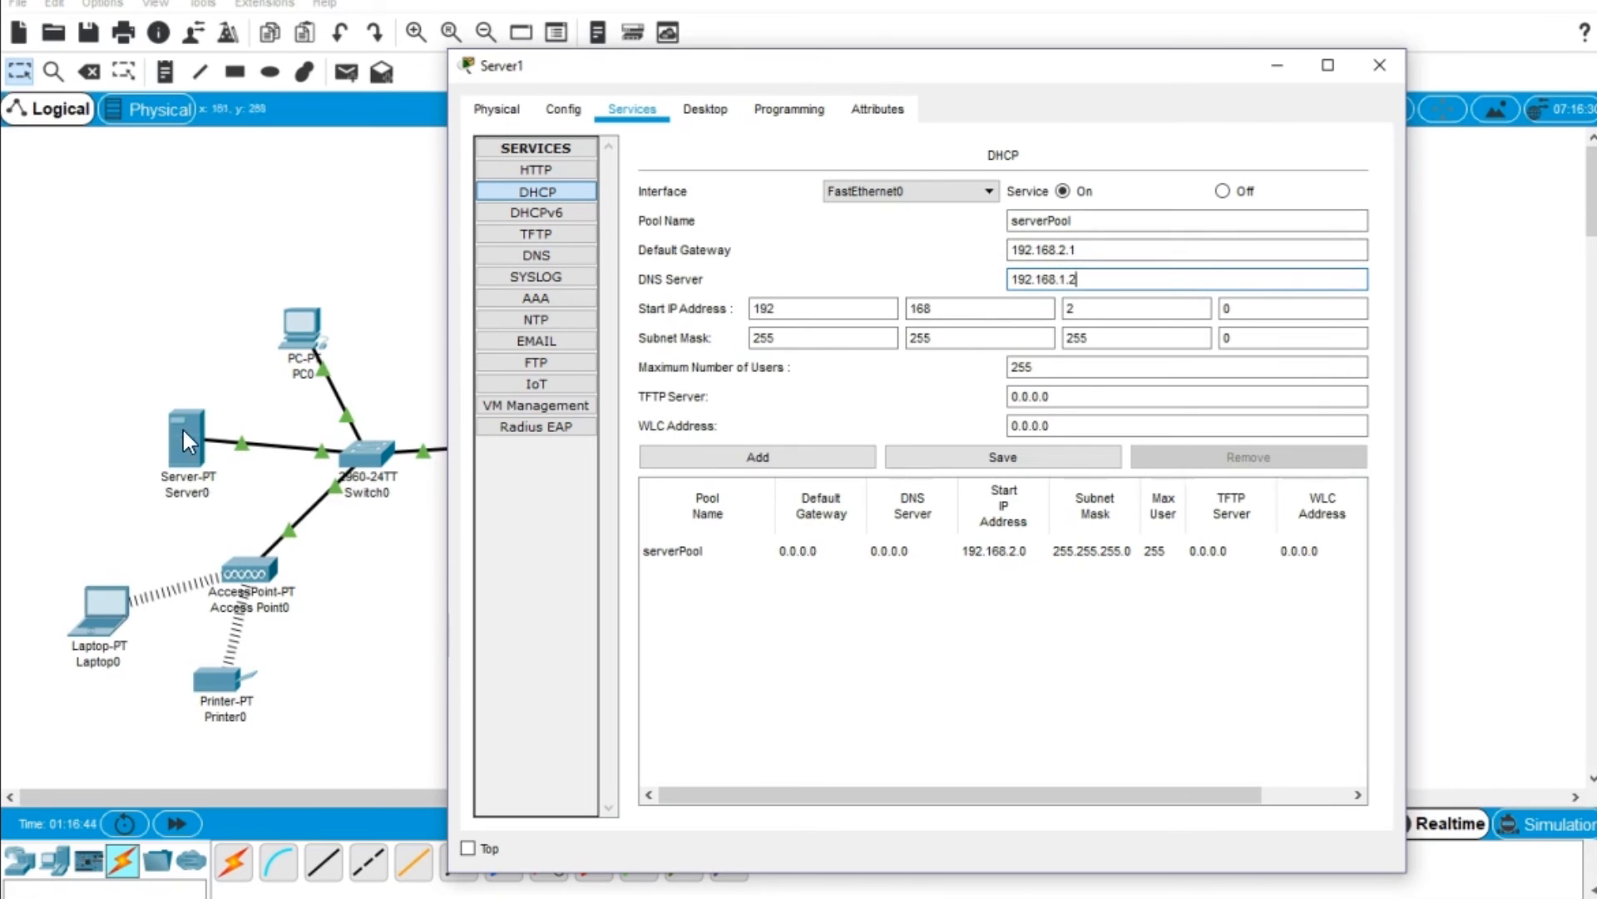
Set serverPool's start IP address to 192.168.2.3, save the pool and close Server1's window.
left_click_drag(1239, 310, 1188, 302)
type("3")
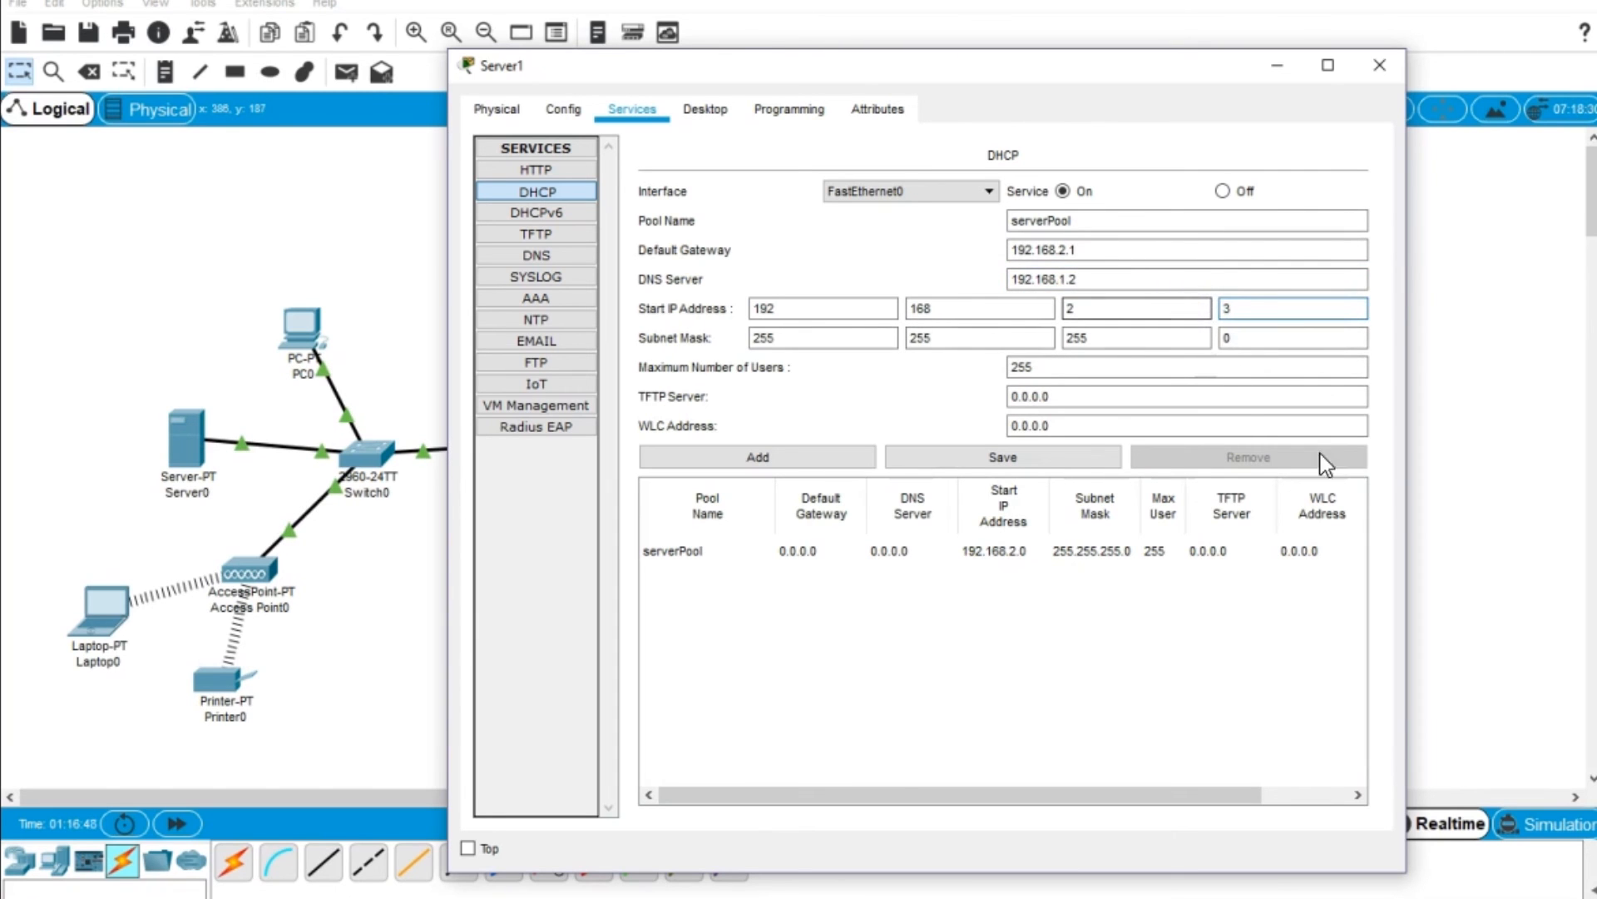
left_click(991, 457)
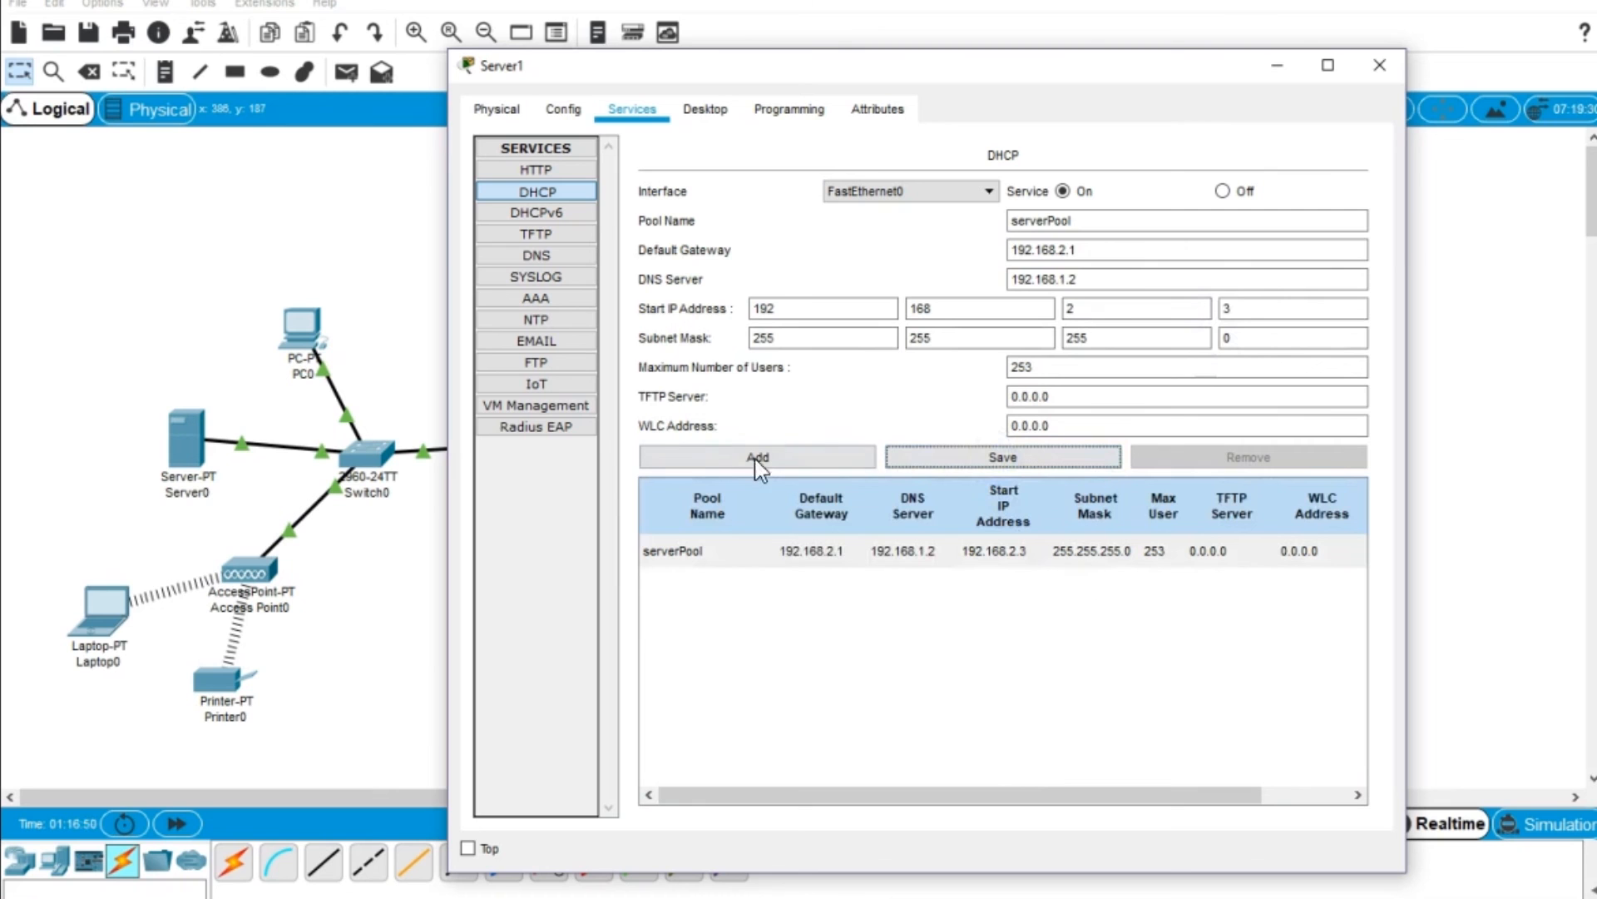
left_click(1385, 73)
Switch PC1's IPv4 configuration to DHCP and close the PC's window.
left_click(1030, 331)
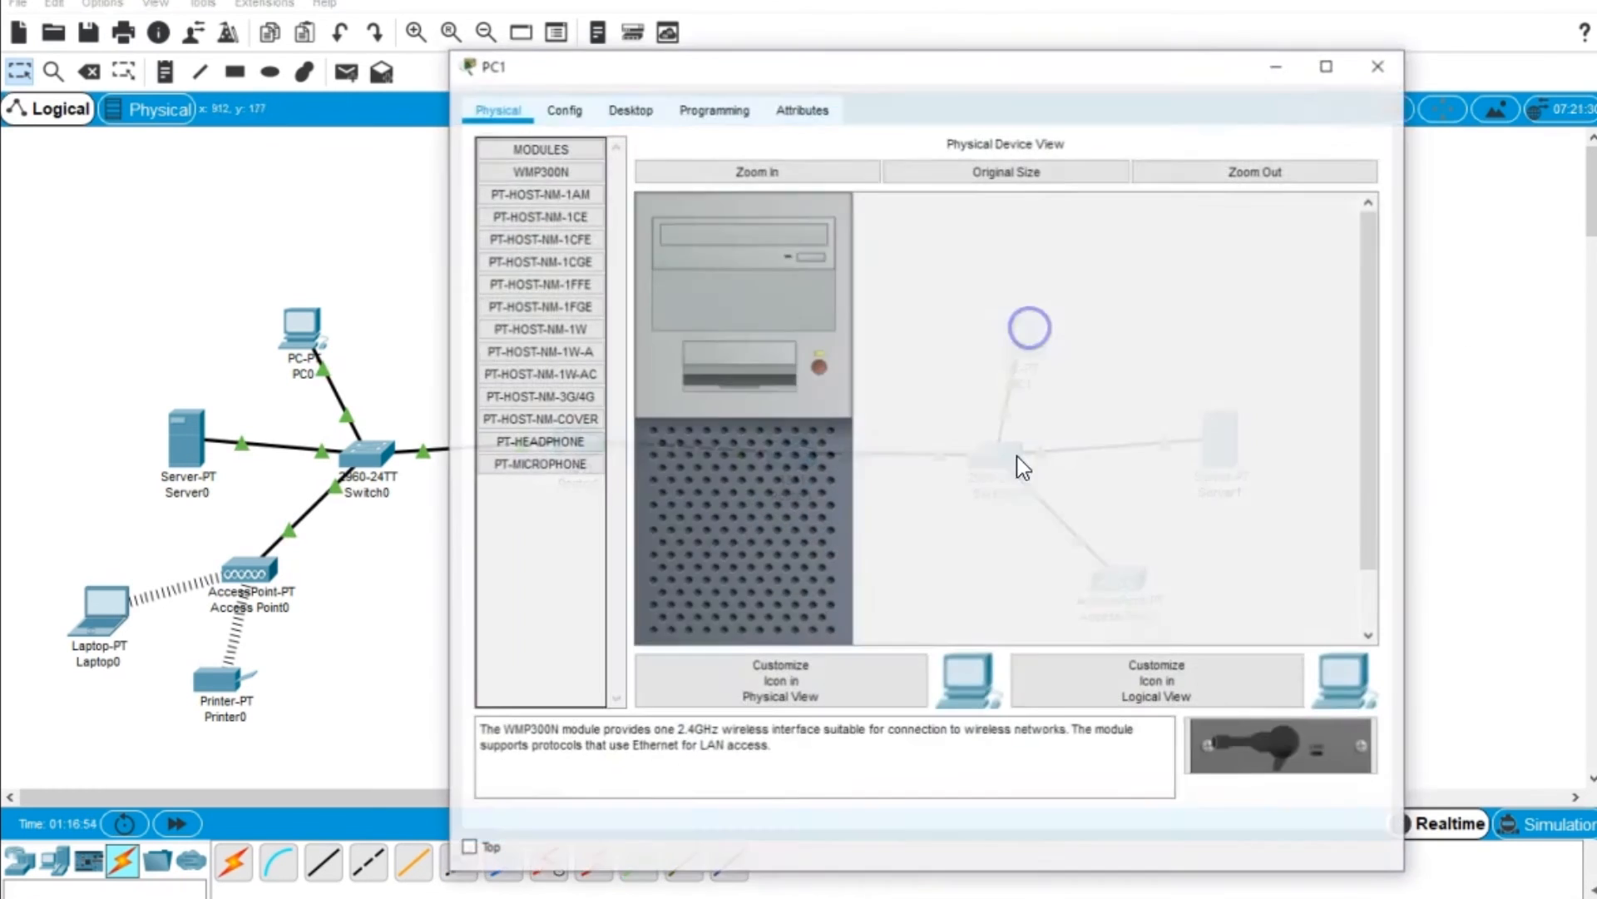
left_click(629, 110)
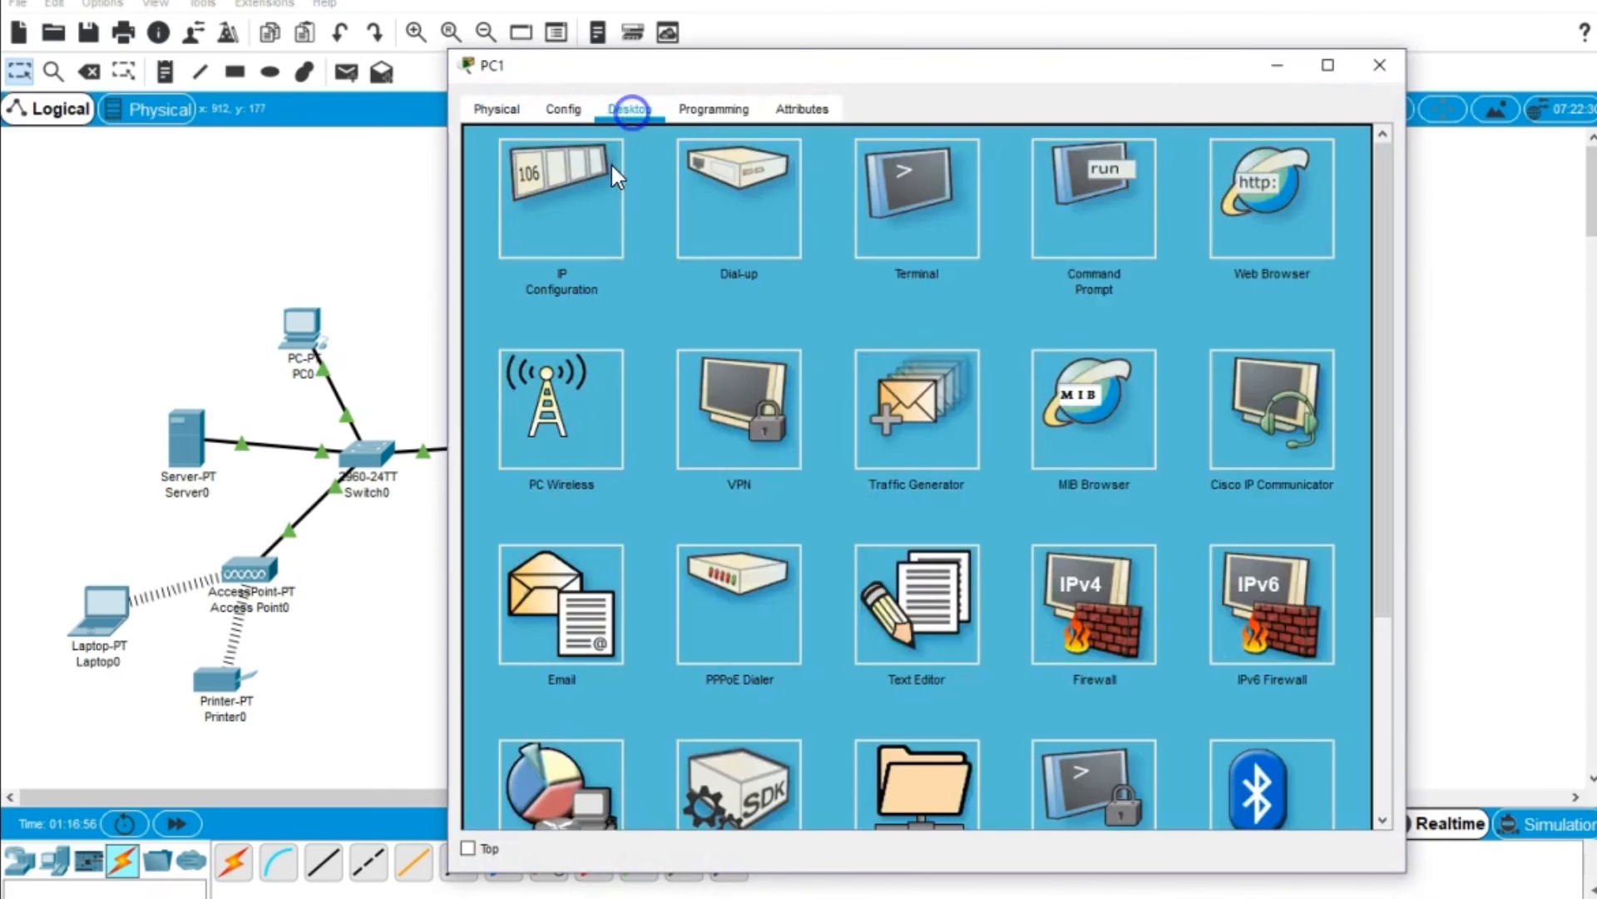
left_click(613, 170)
left_click(533, 234)
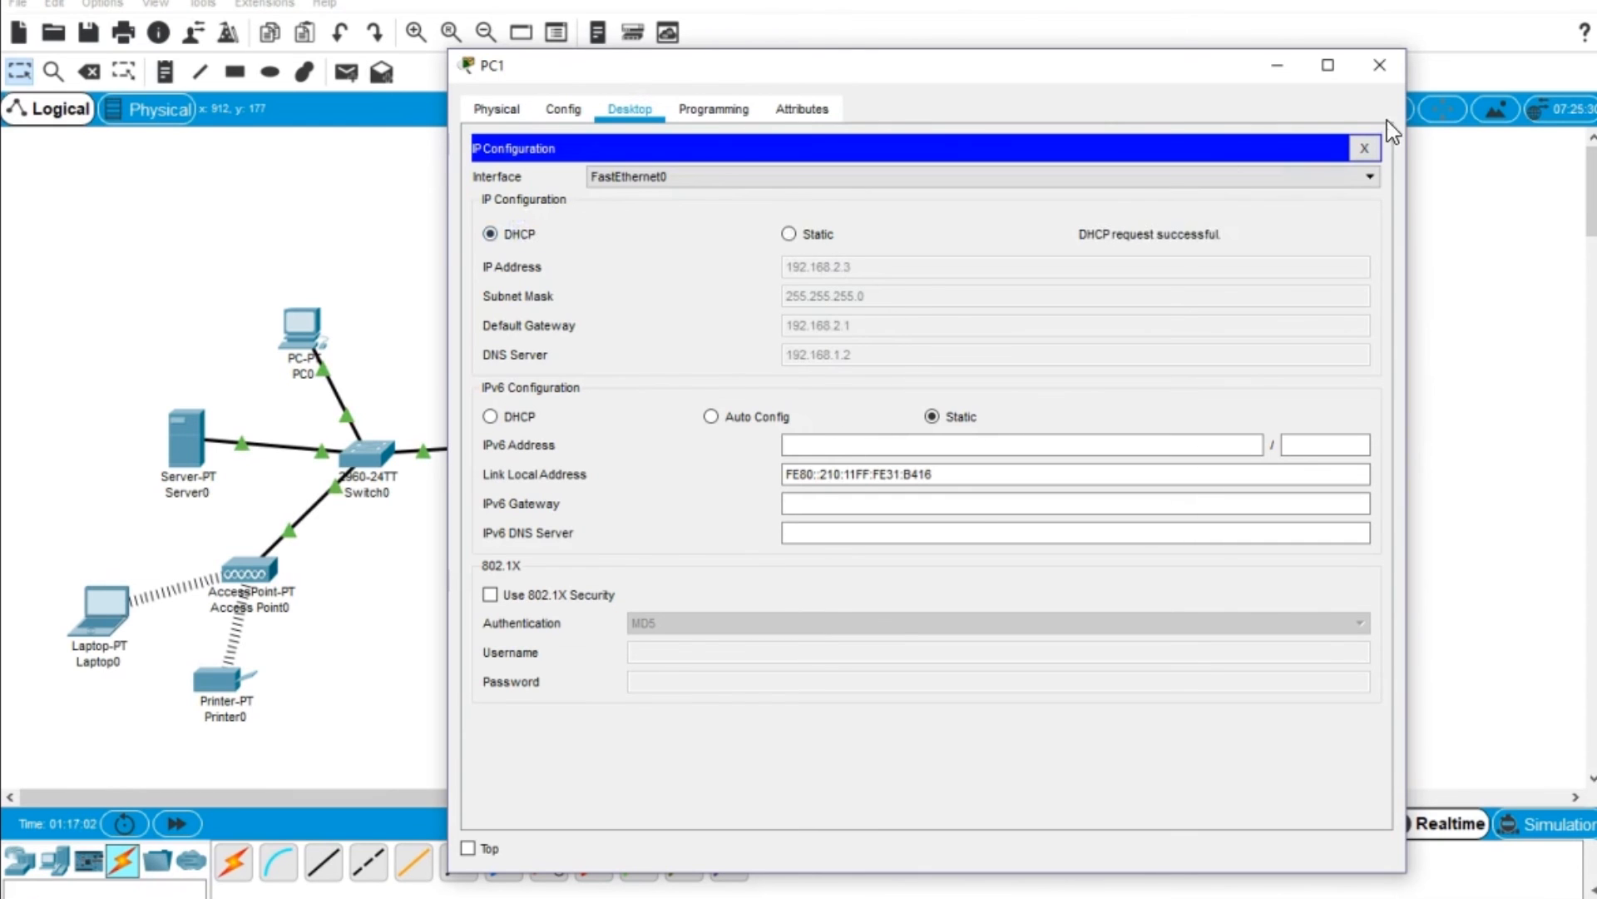
left_click(1380, 66)
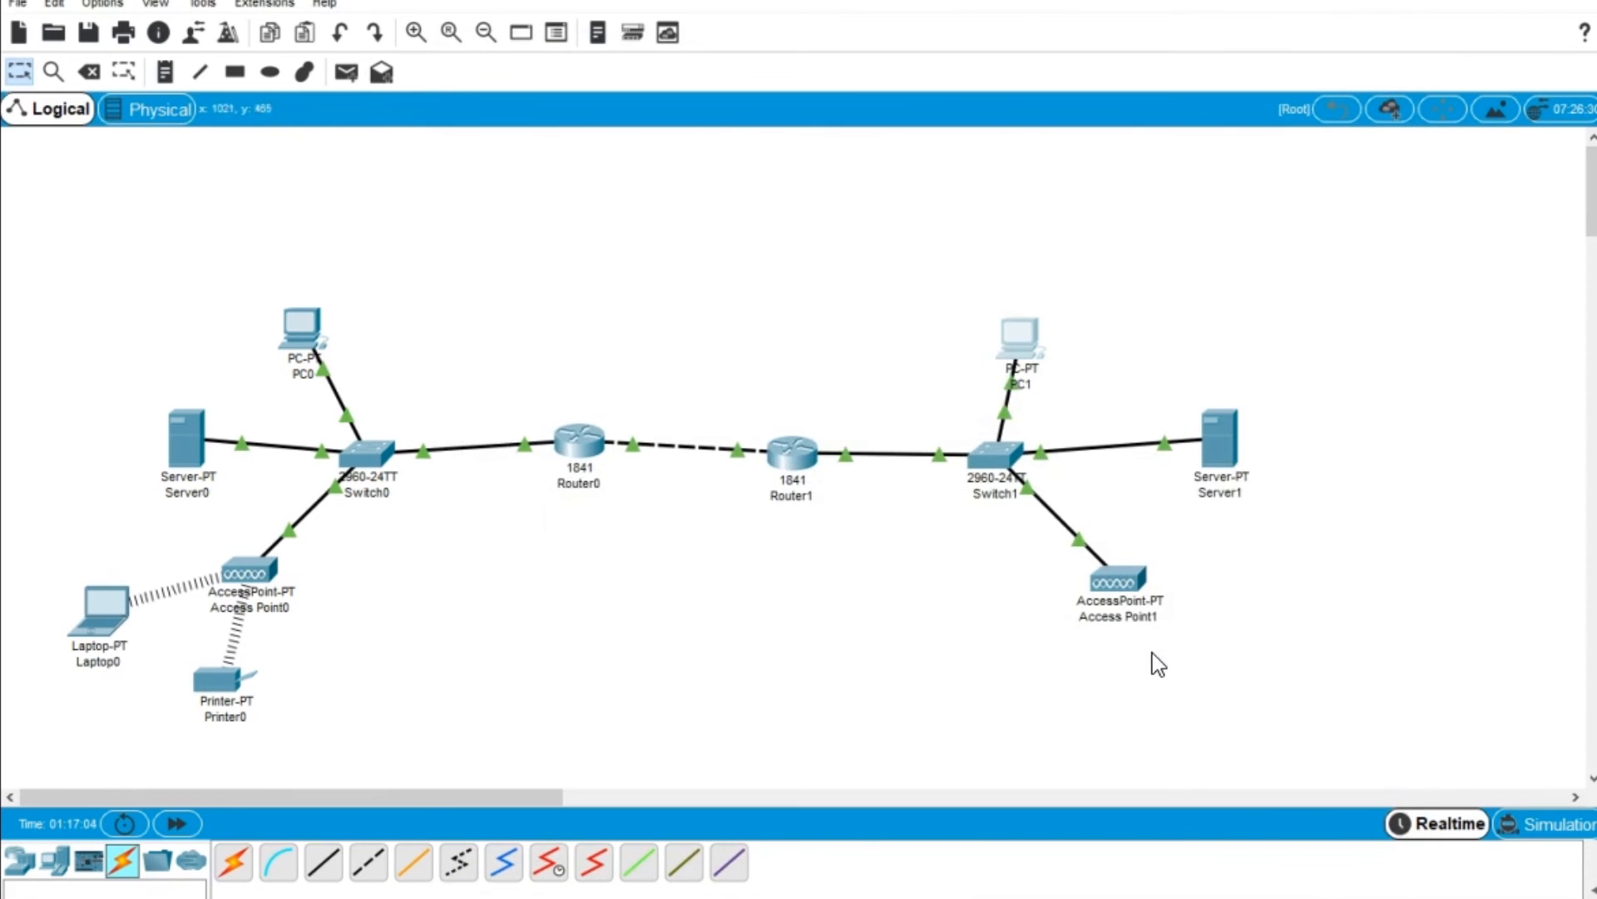
Try to load wdw.com in PC1's web browser, then close the PC's window.
left_click(1020, 337)
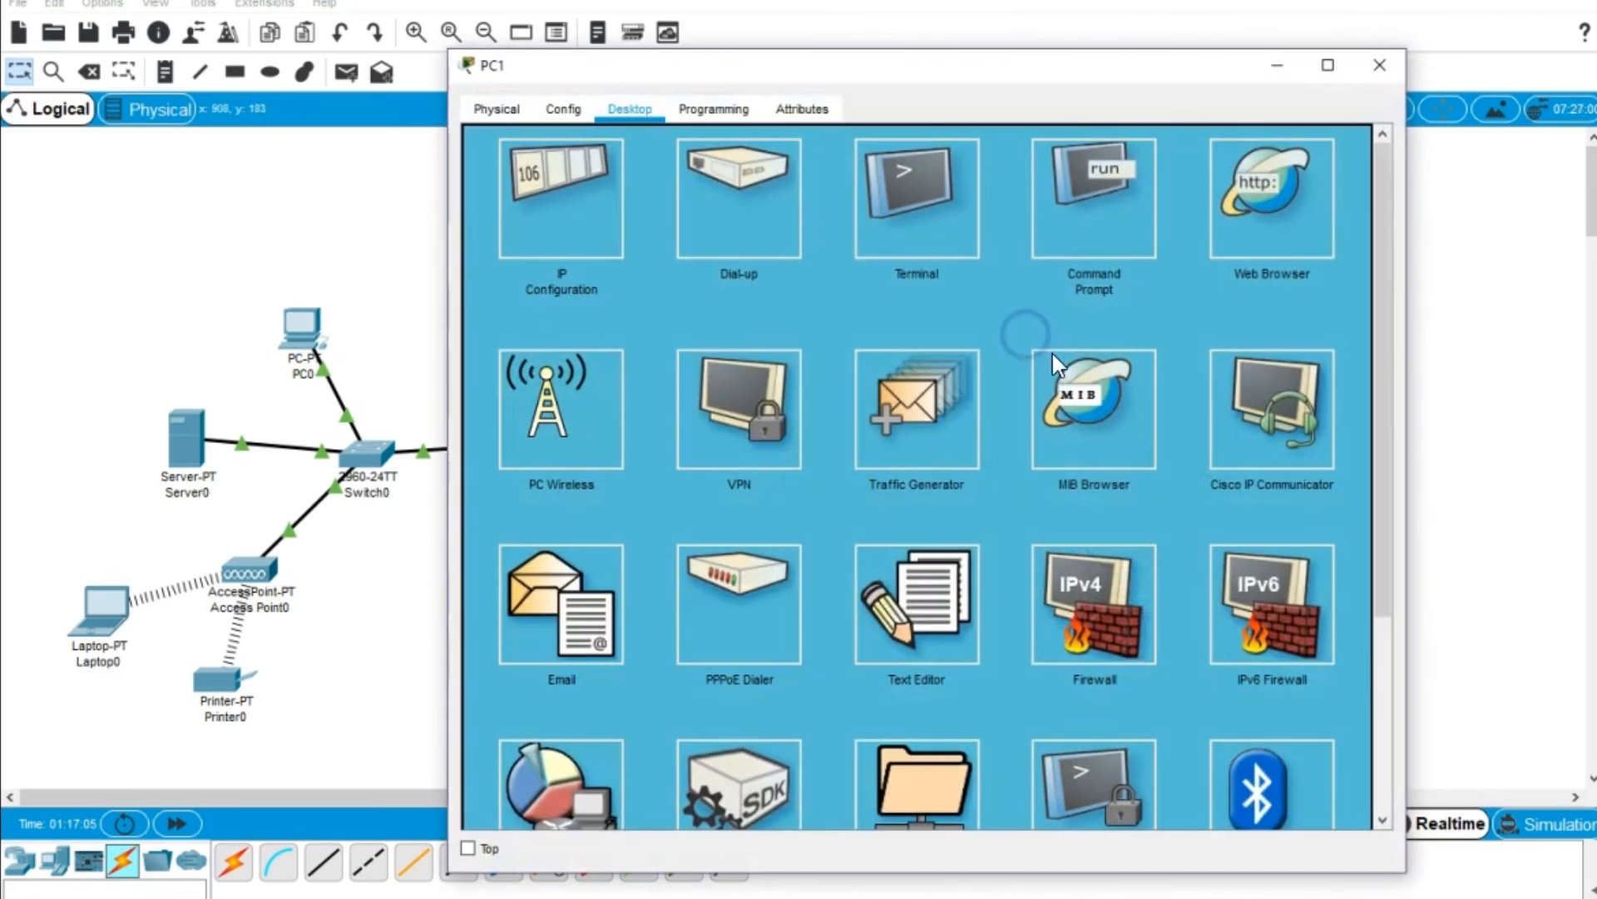
left_click(1261, 176)
left_click(686, 176)
type("wd")
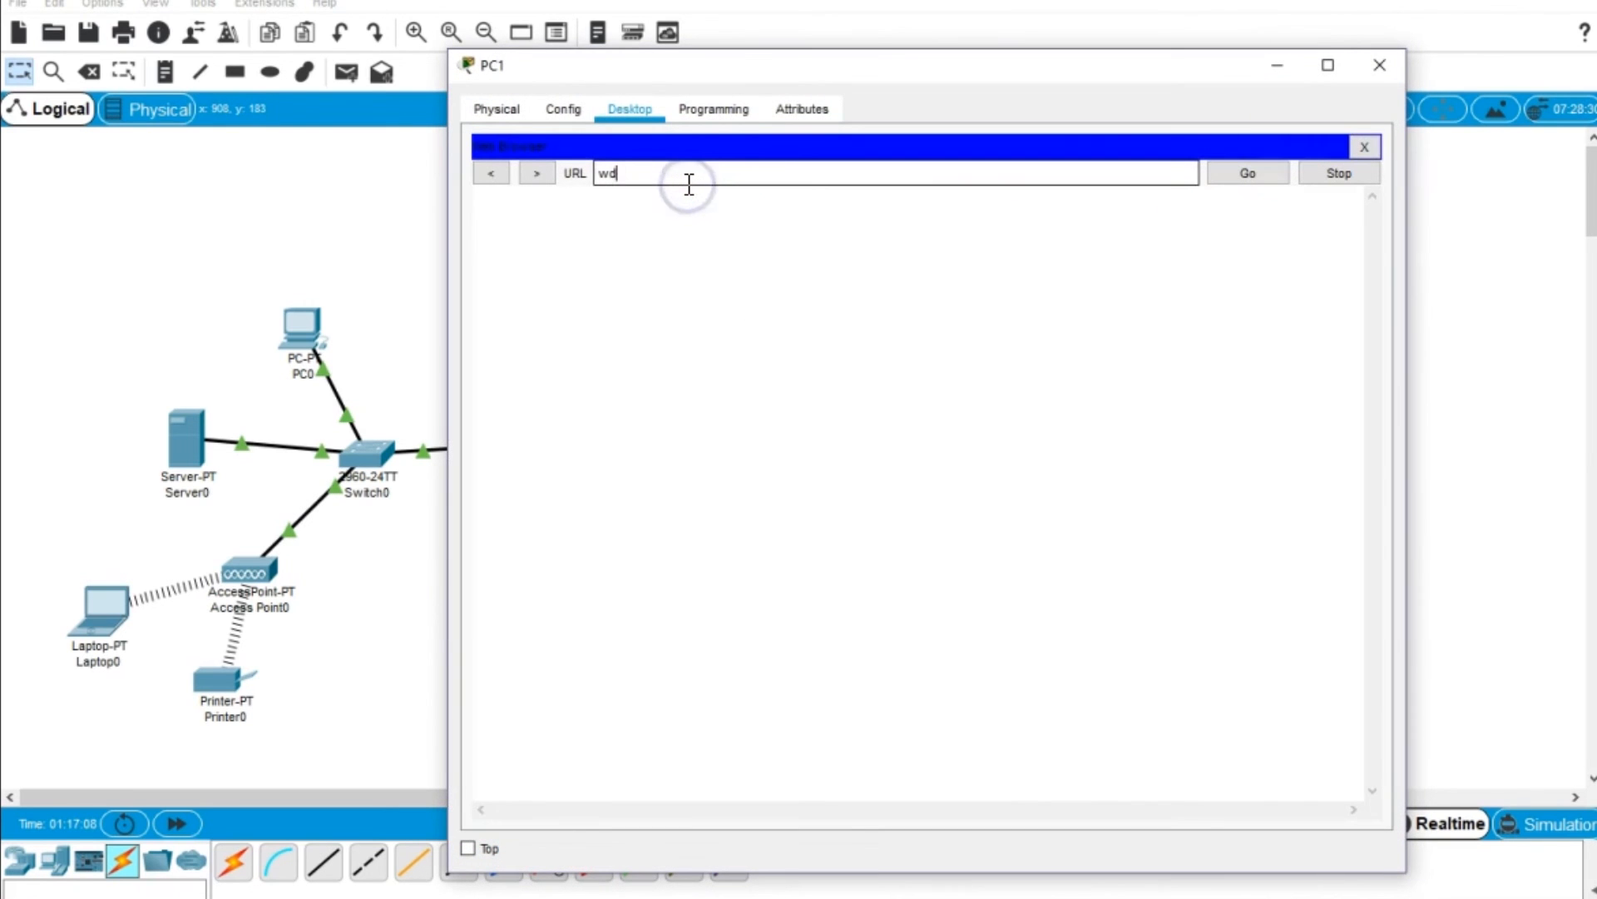
type("w.com")
key("Return")
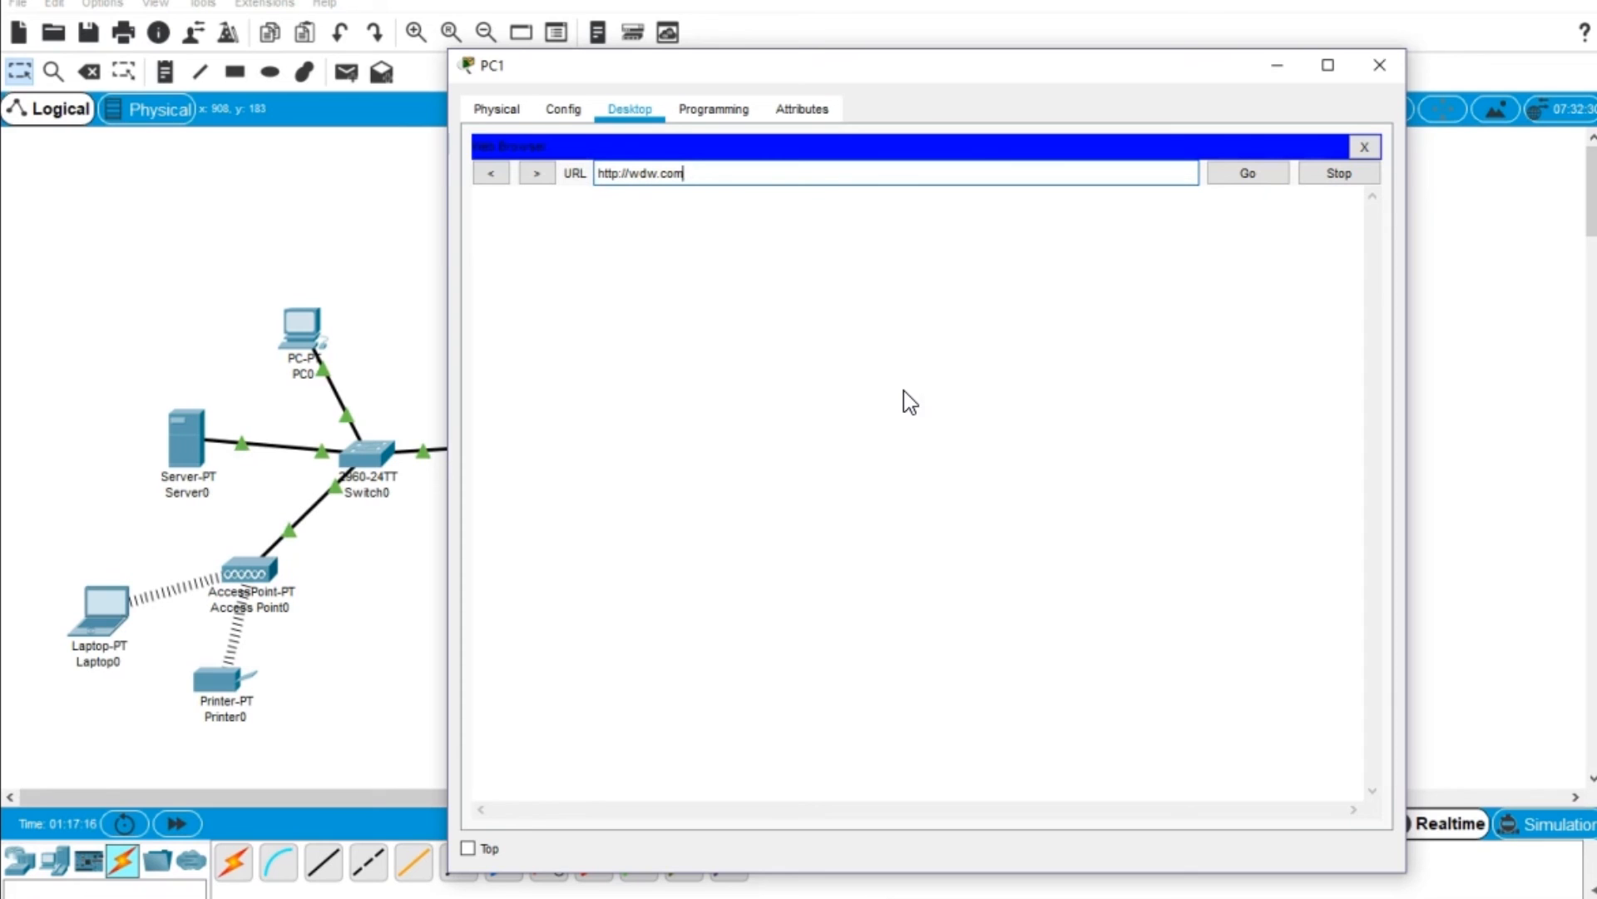
left_click(1239, 175)
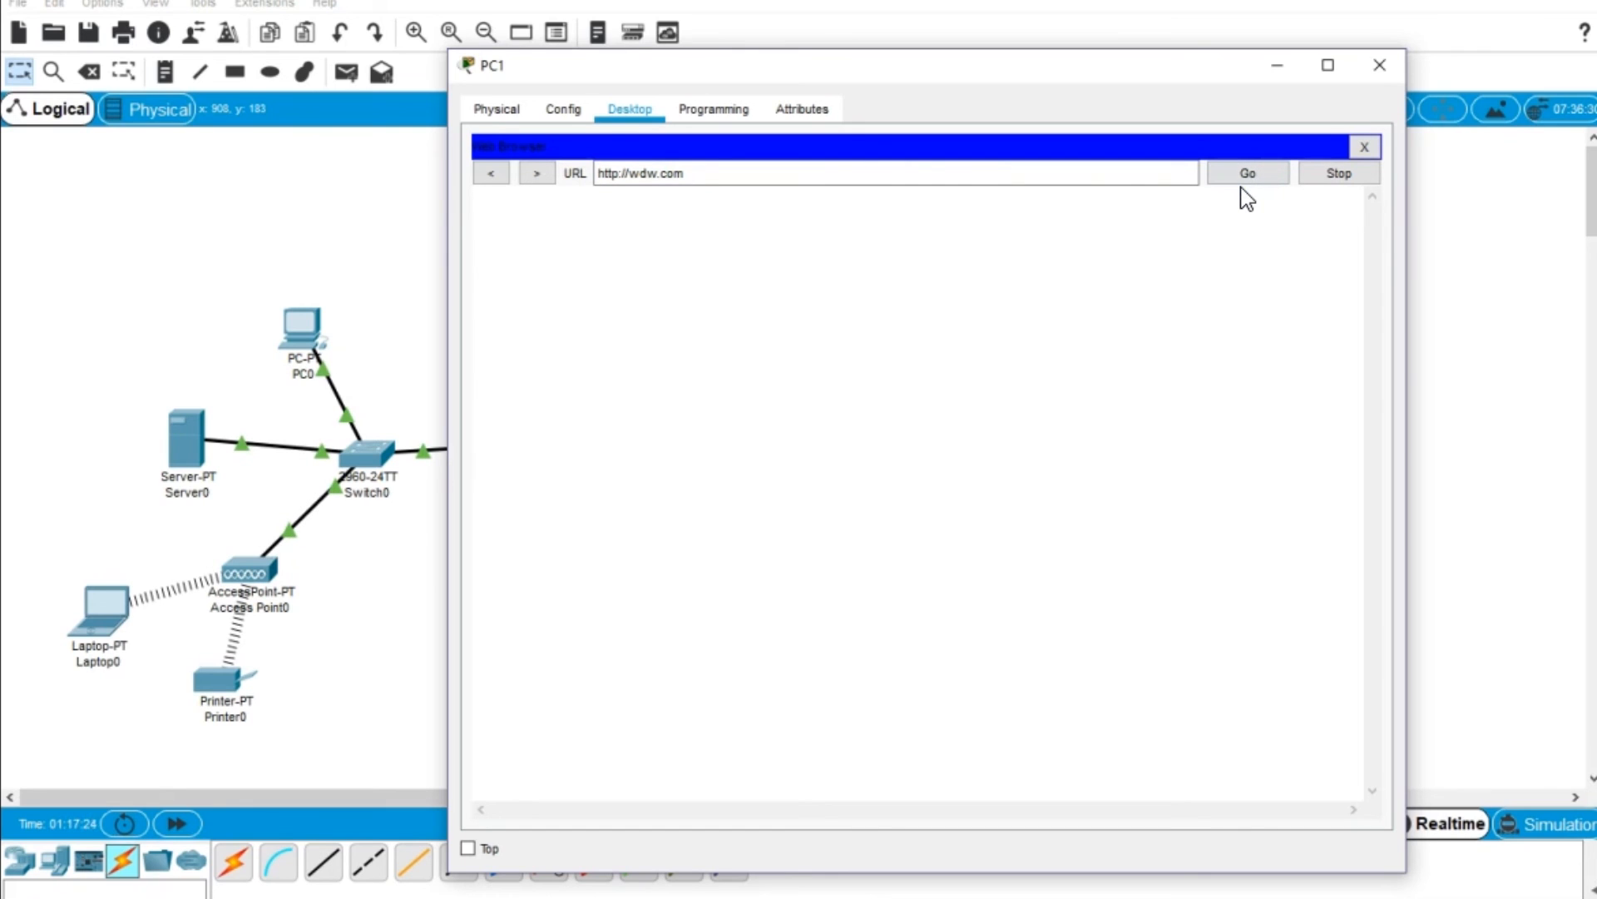
left_click(1253, 175)
left_click(1379, 66)
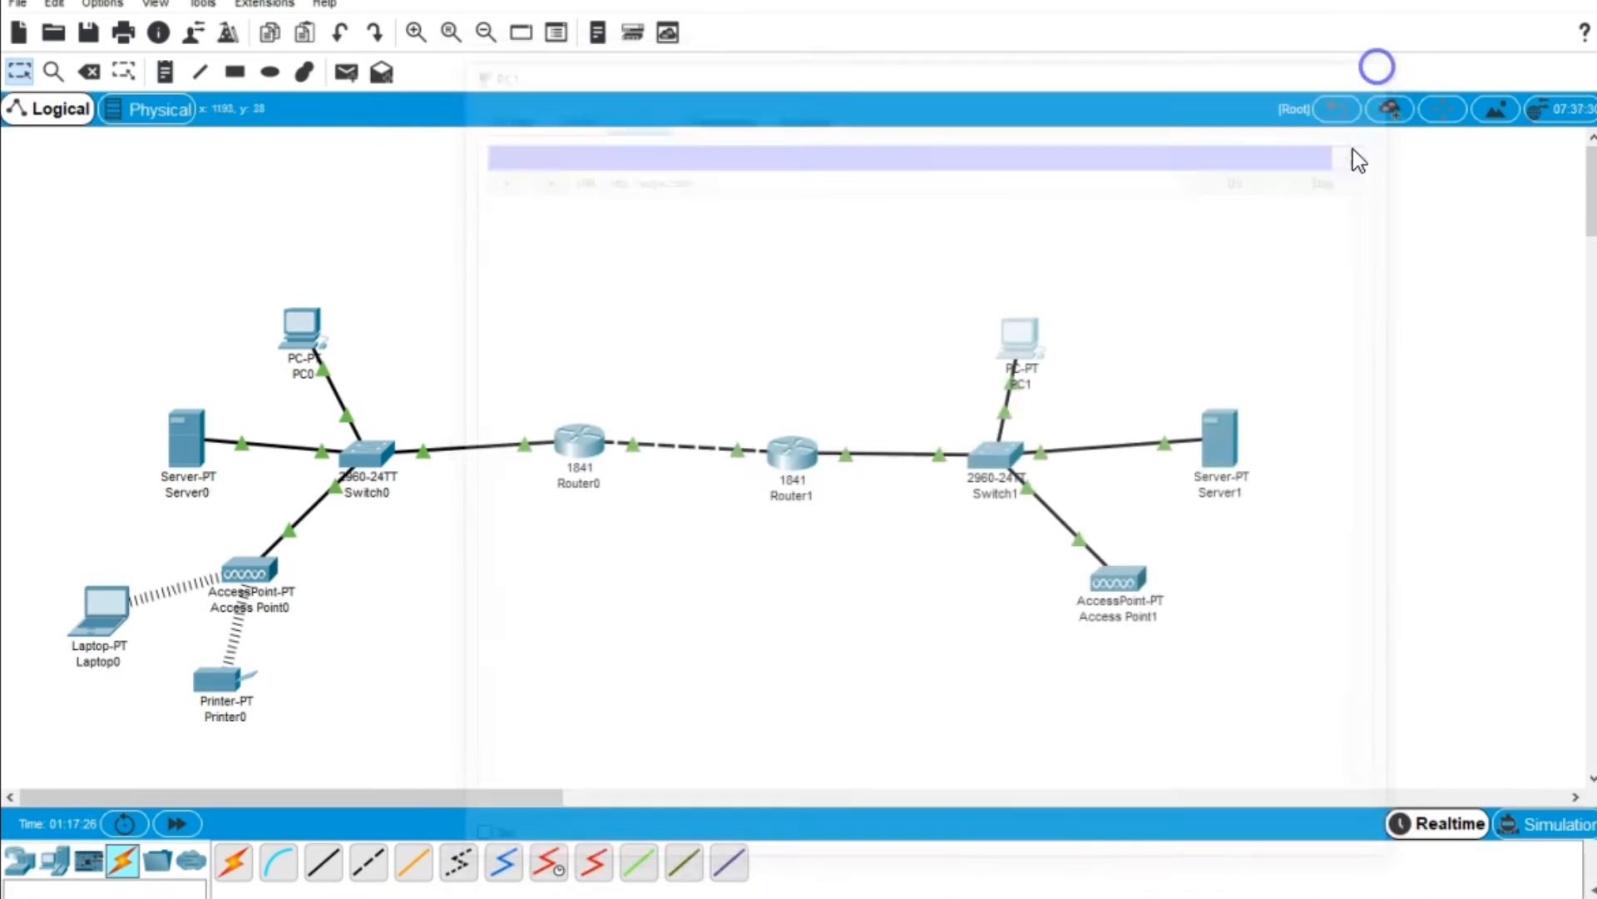
Ping the gateway 192.168.2.1 from PC1's command prompt.
left_click(1029, 336)
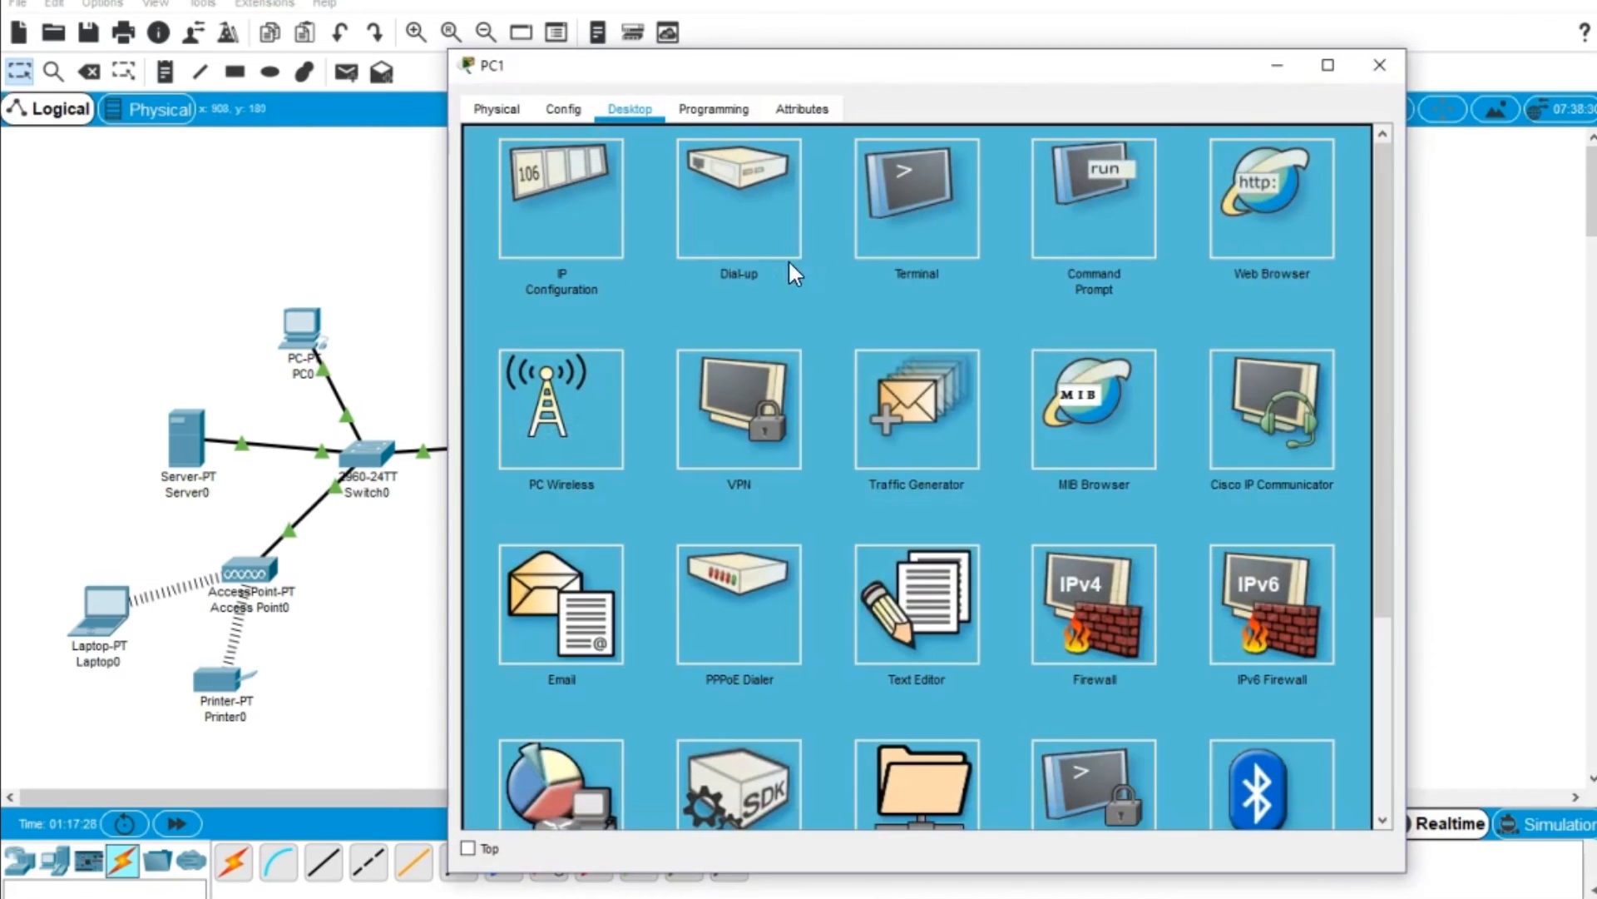
left_click(1066, 233)
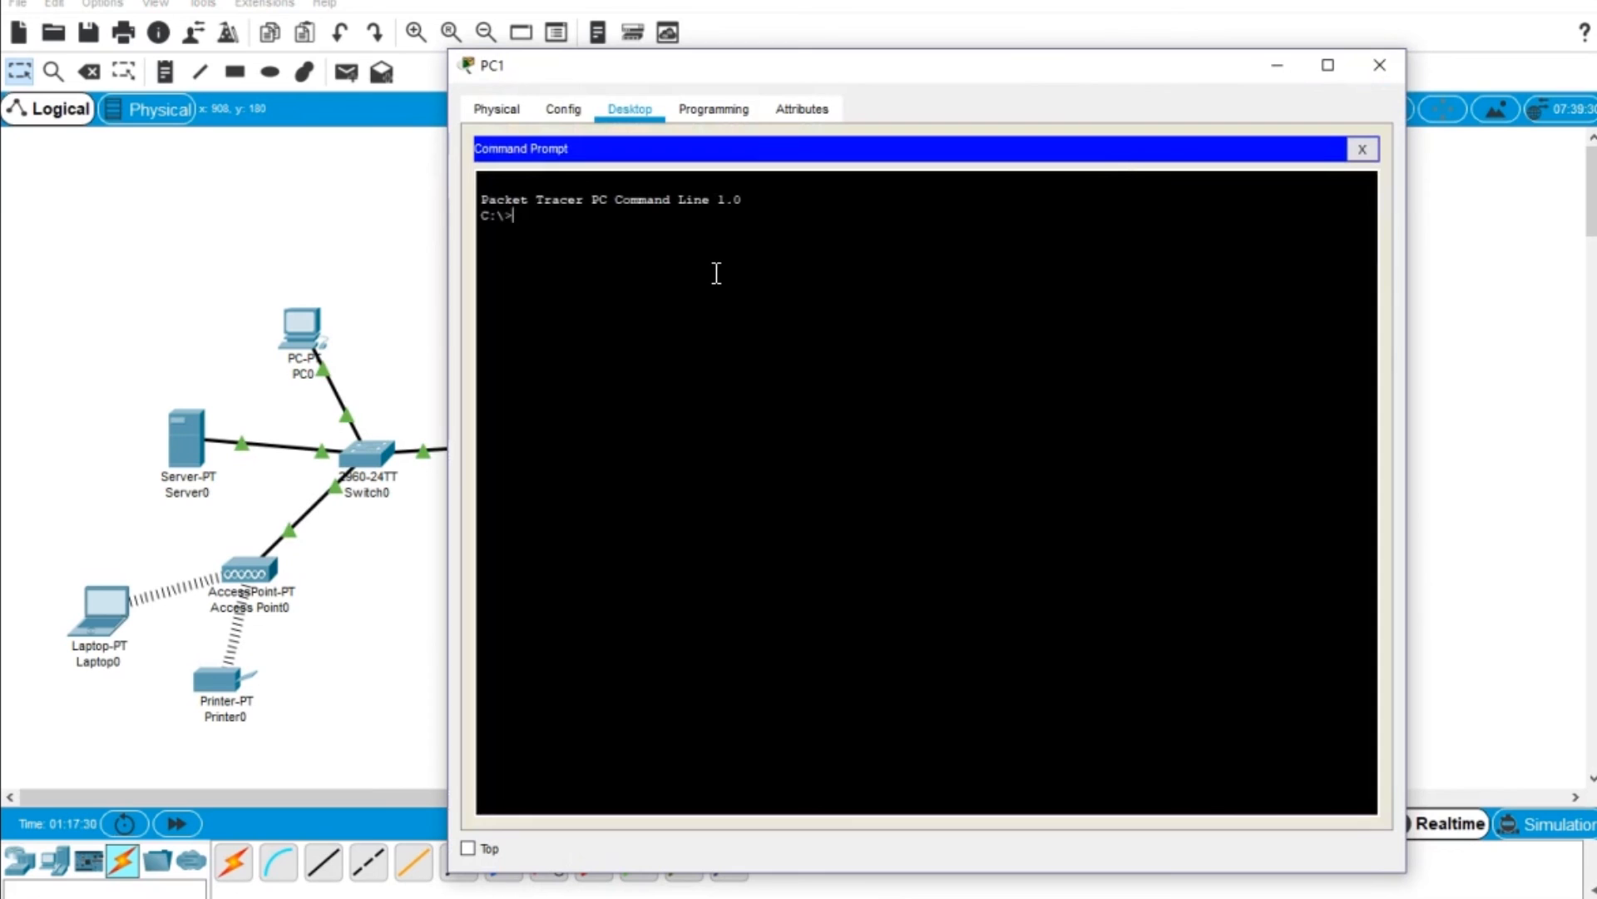
type("ping 192.0")
type("68.2.1")
key("Return")
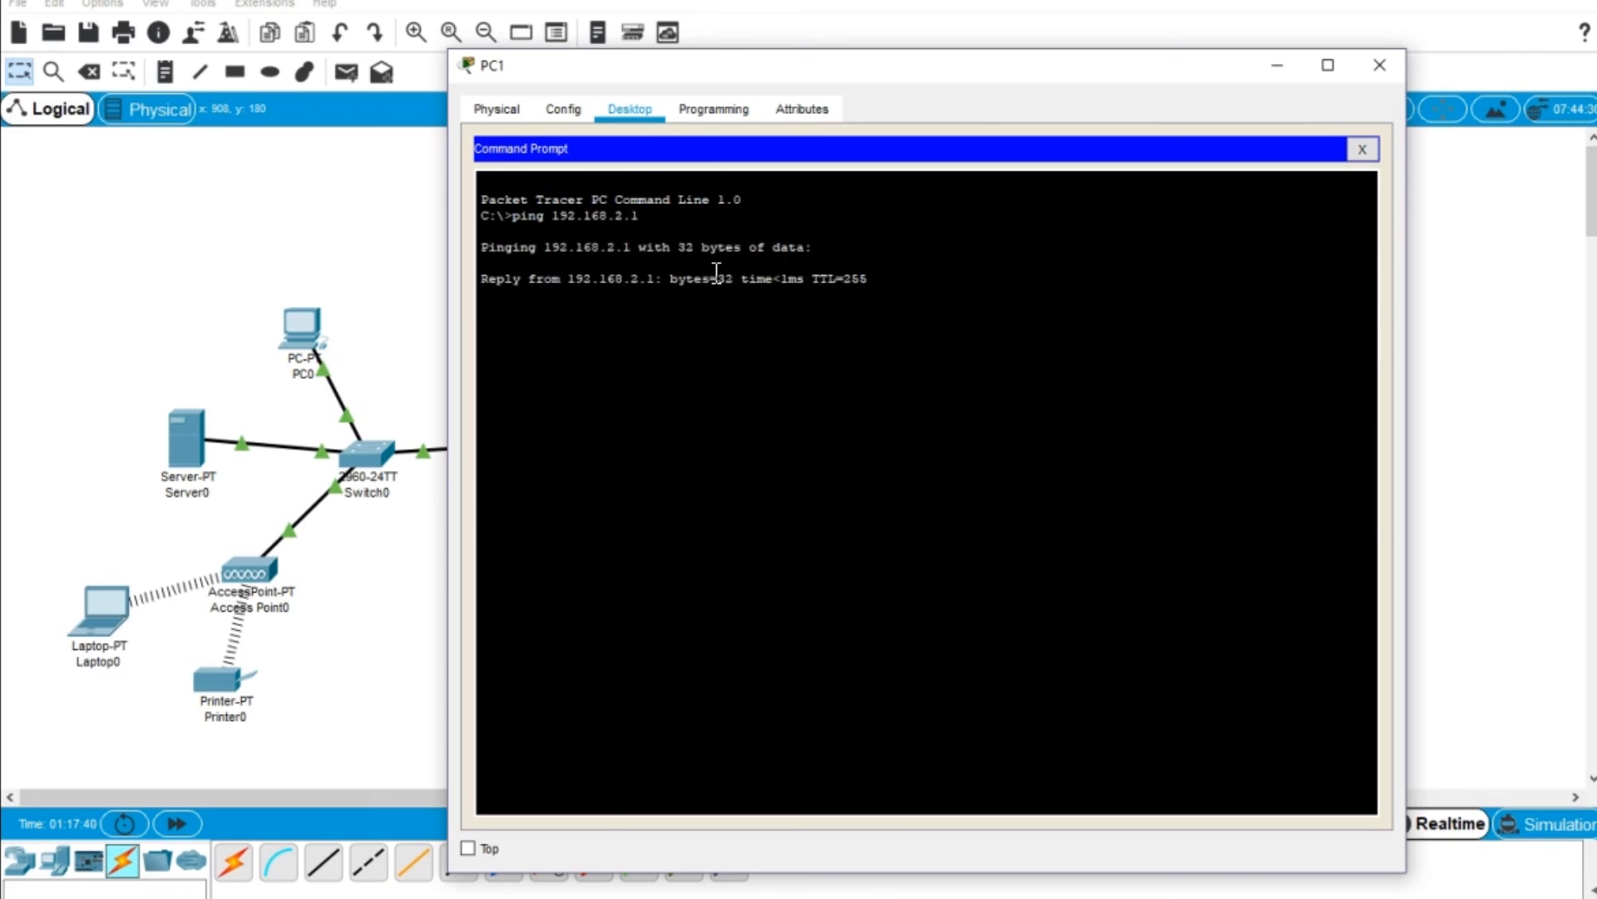
Ping the router link addresses 10.0.0.2 and 10.0.0.1 from PC1's command prompt.
left_click_drag(865, 65, 1014, 488)
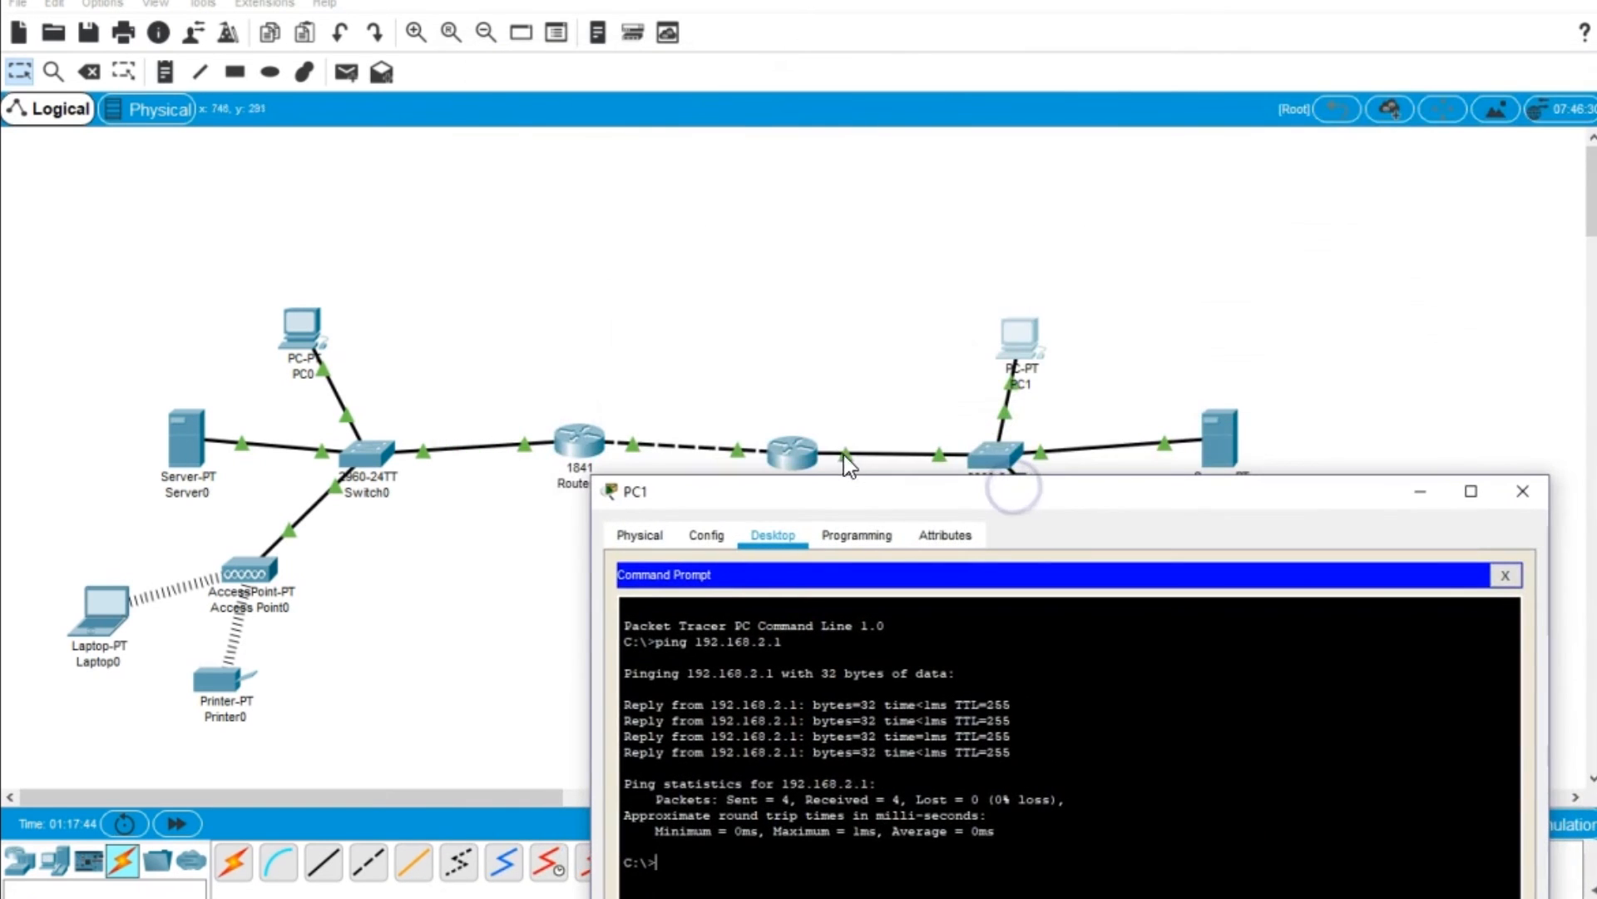
left_click_drag(905, 498, 1127, 60)
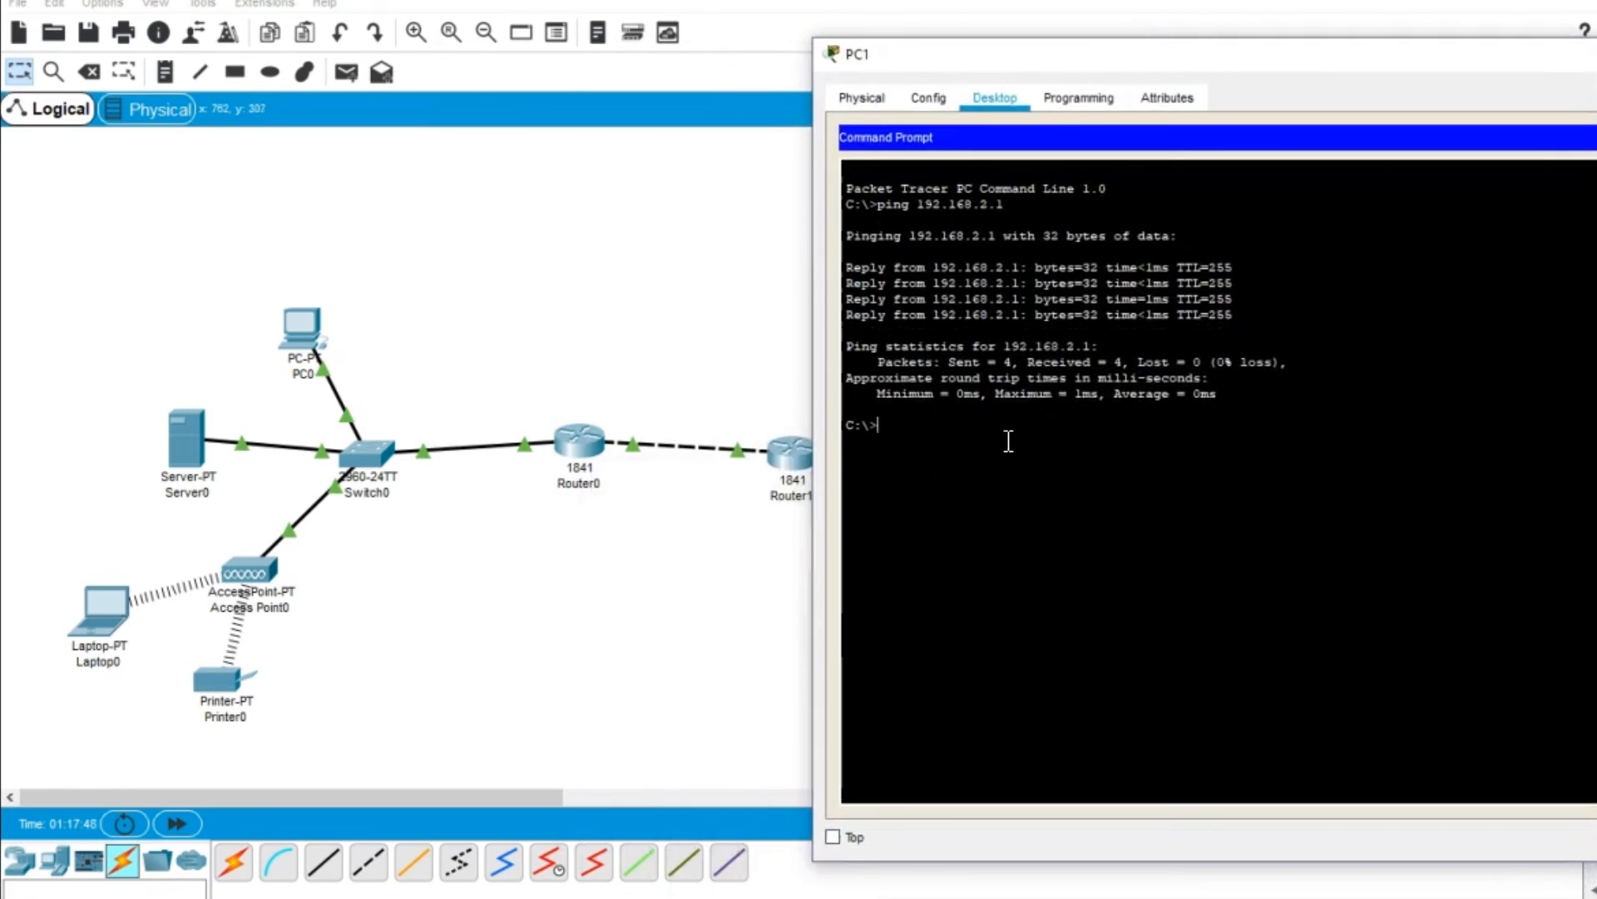
type("ping 10.0.0.2")
key("Return")
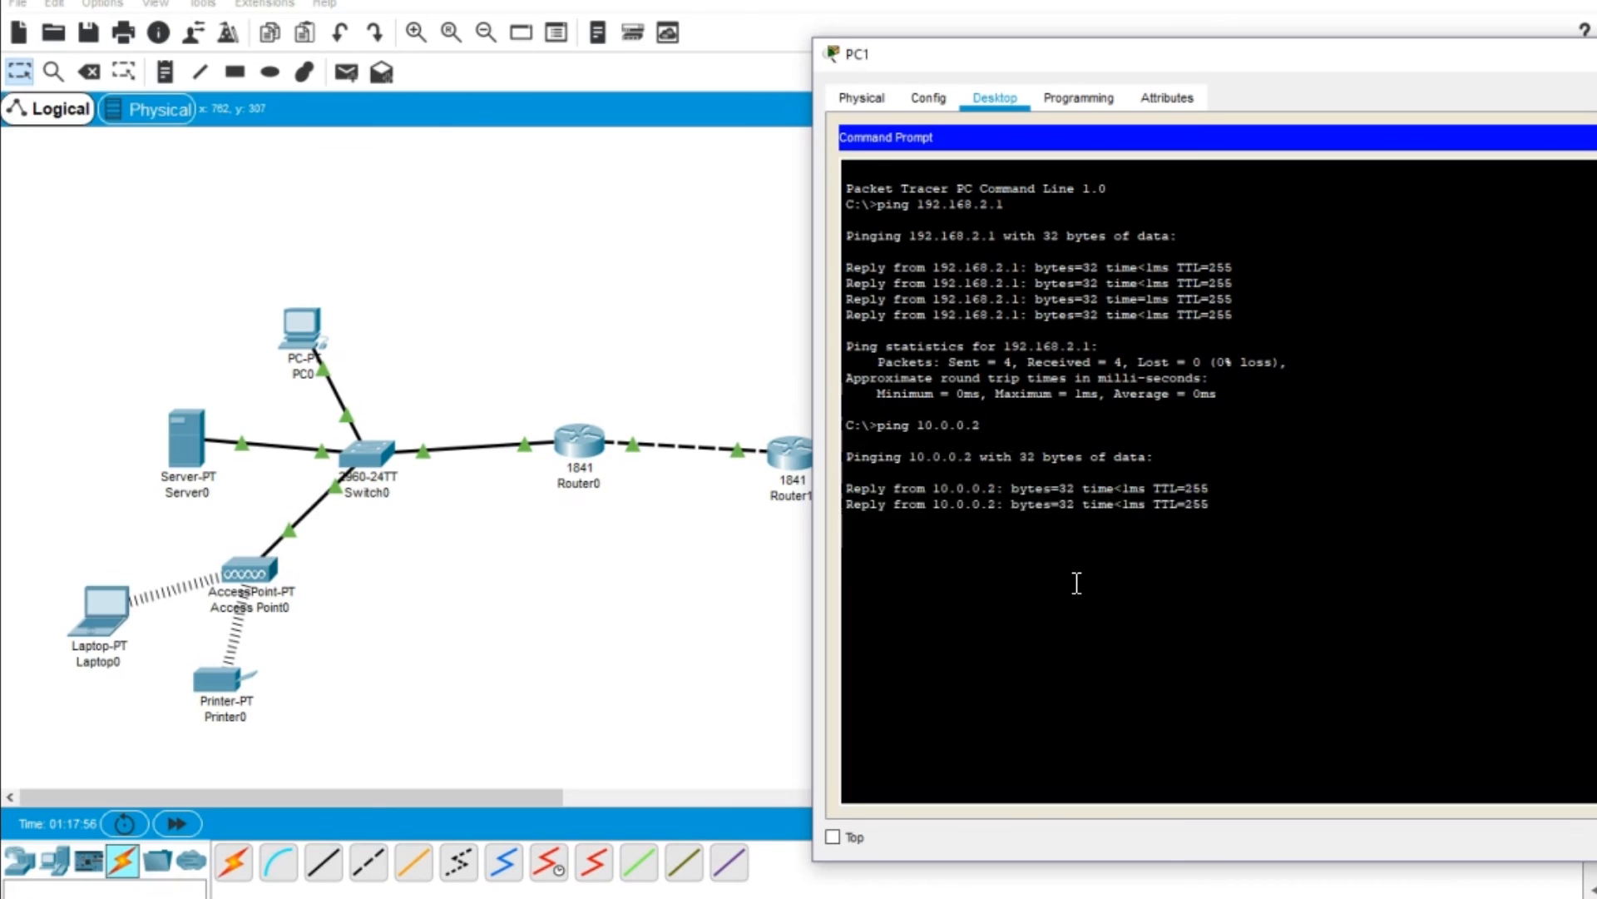
key("Up")
key("Return")
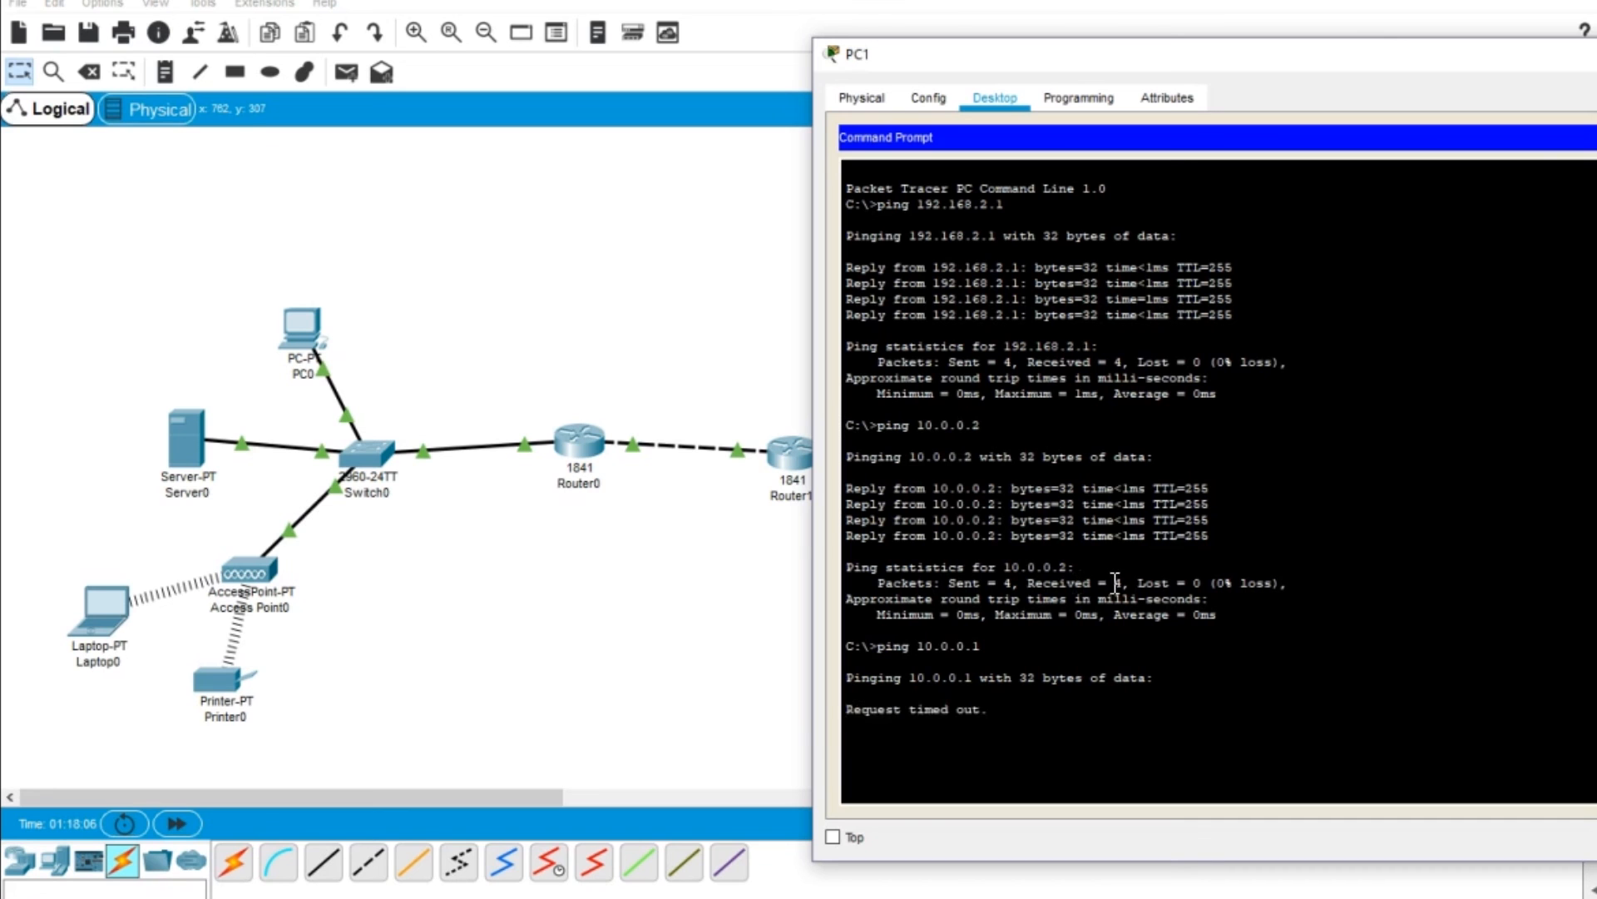
Add network 10.0.0.0 to Router1's RIP routing.
left_click(794, 454)
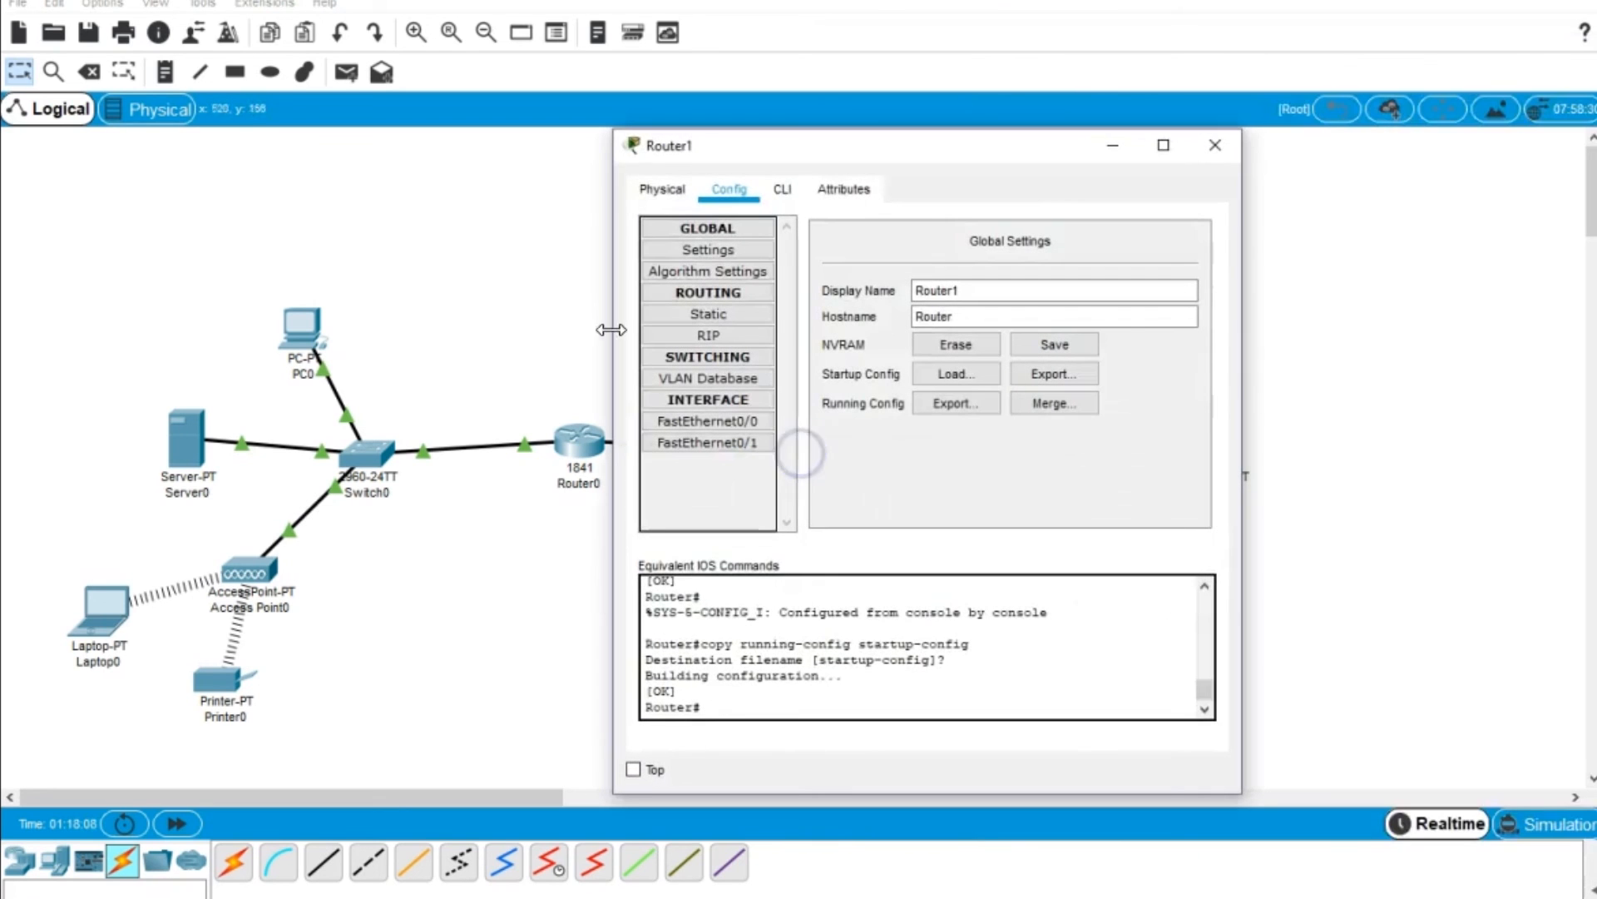
left_click(707, 335)
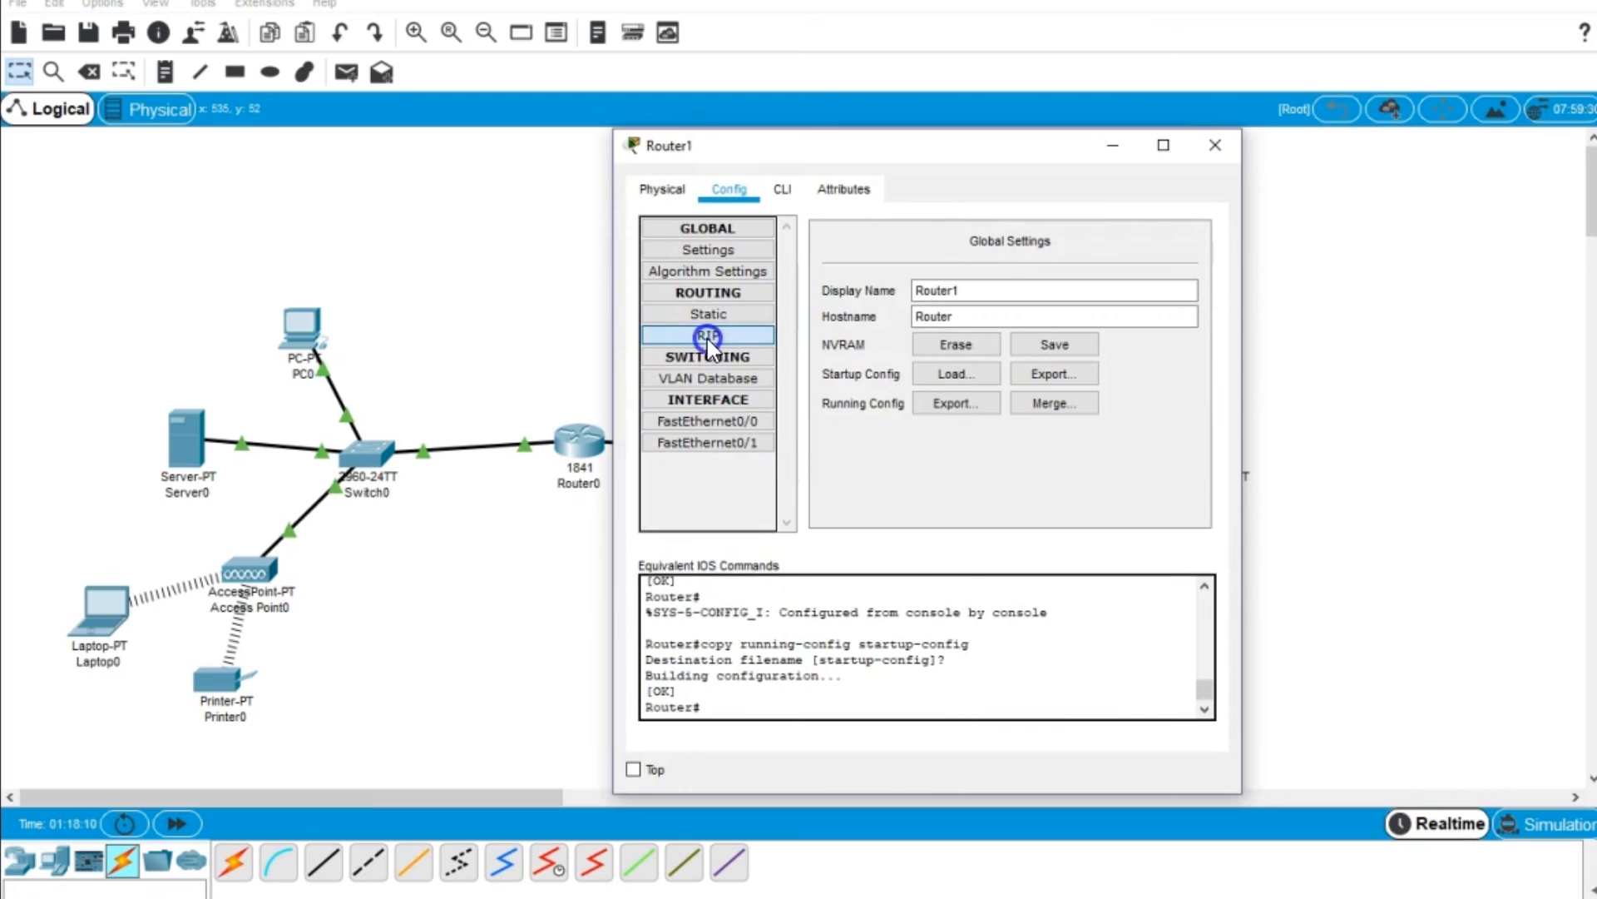
left_click(1074, 253)
type("10.0.0")
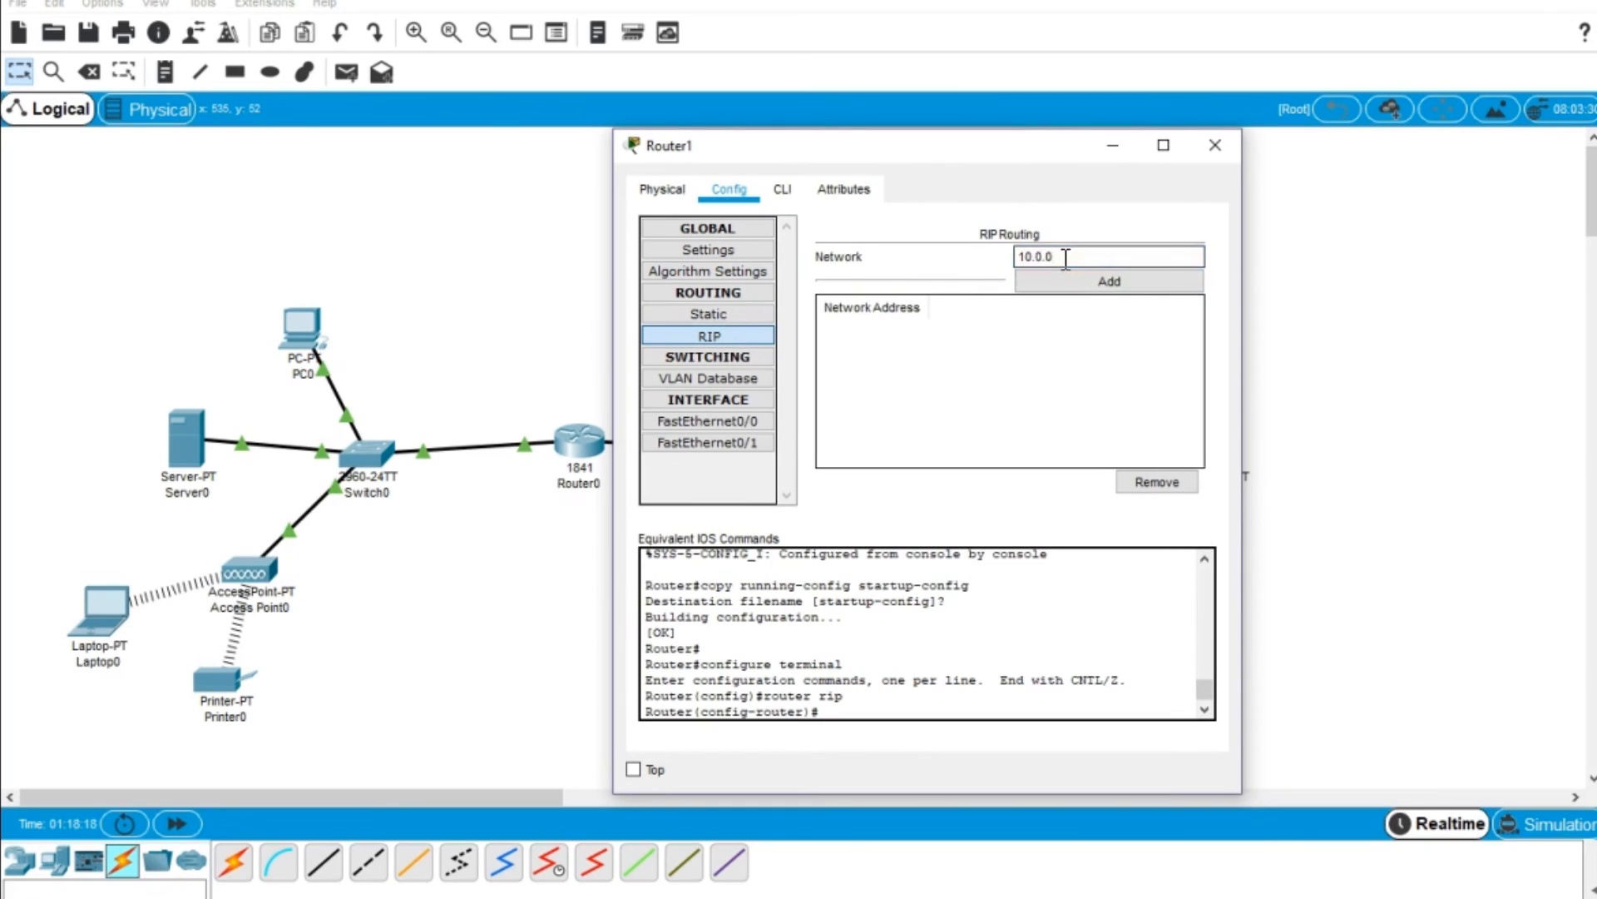
type(".0")
left_click(1096, 279)
Add network 192.168.2.0 to Router1's RIP routing.
left_click(1047, 257)
type("192")
type(".16")
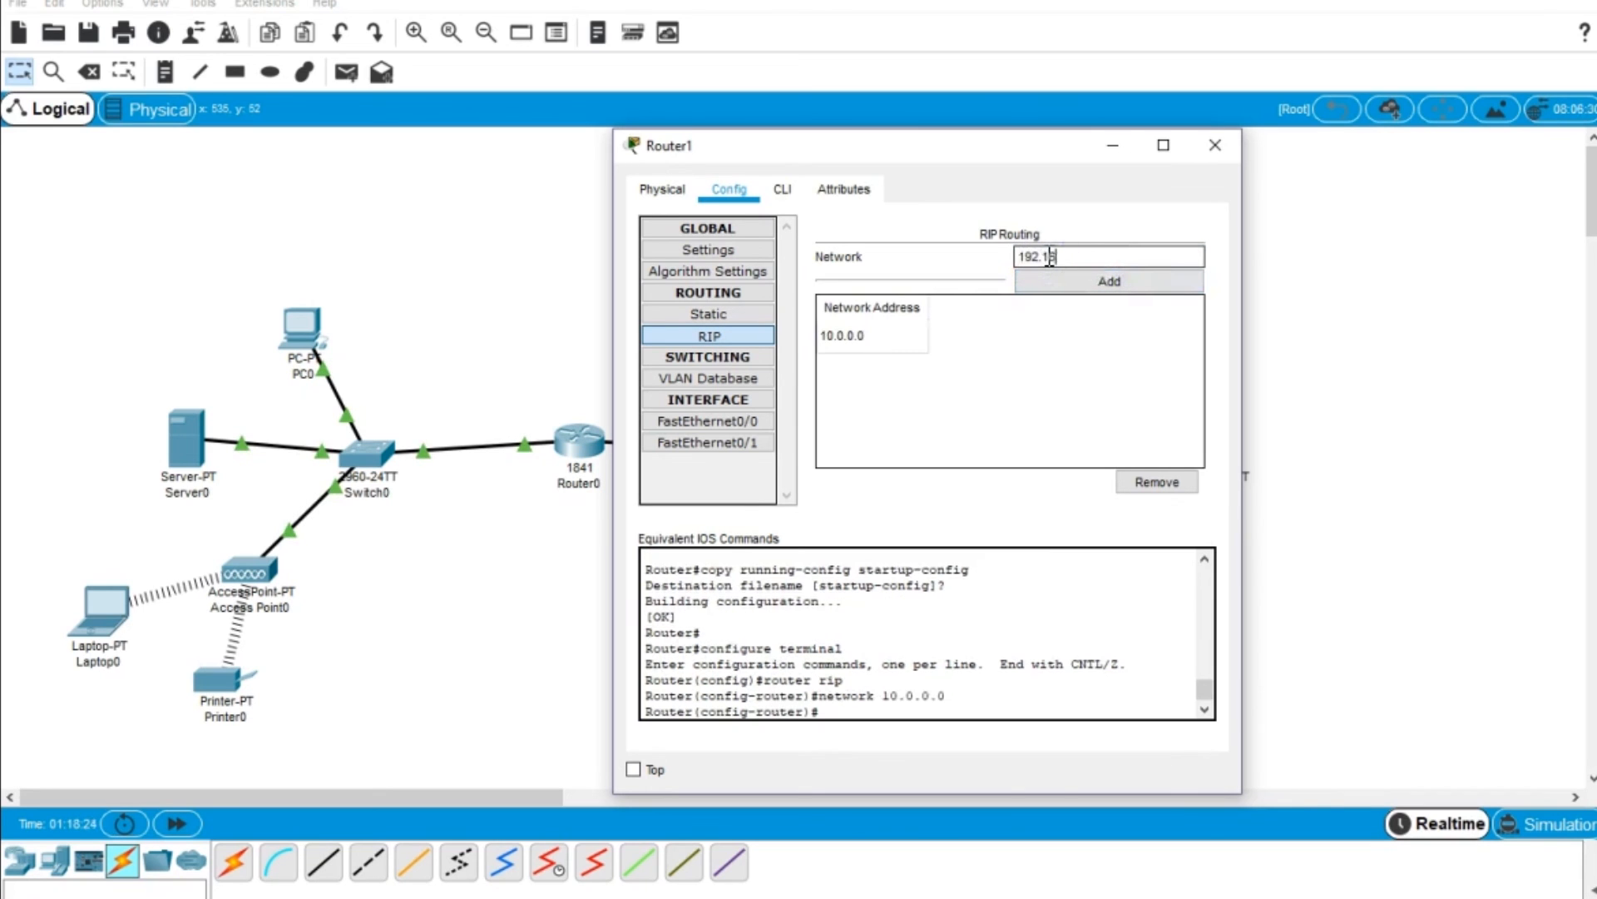
type("8.2.1")
left_click(1061, 281)
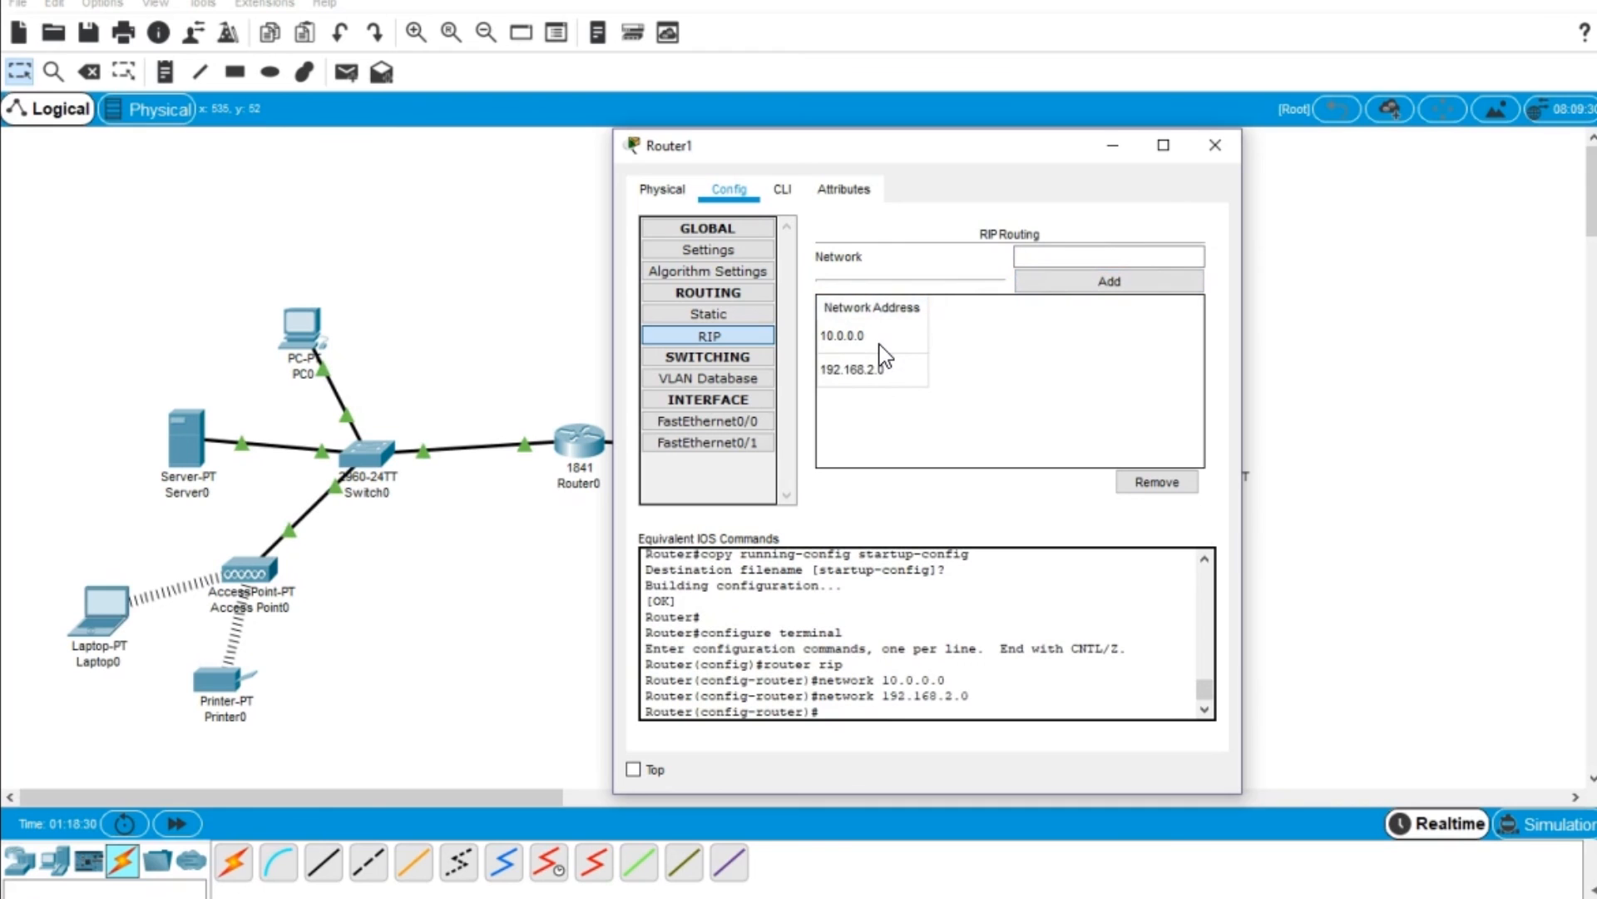
Save Router1's configuration with the RIP networks to NVRAM and close the router's window.
left_click(734, 248)
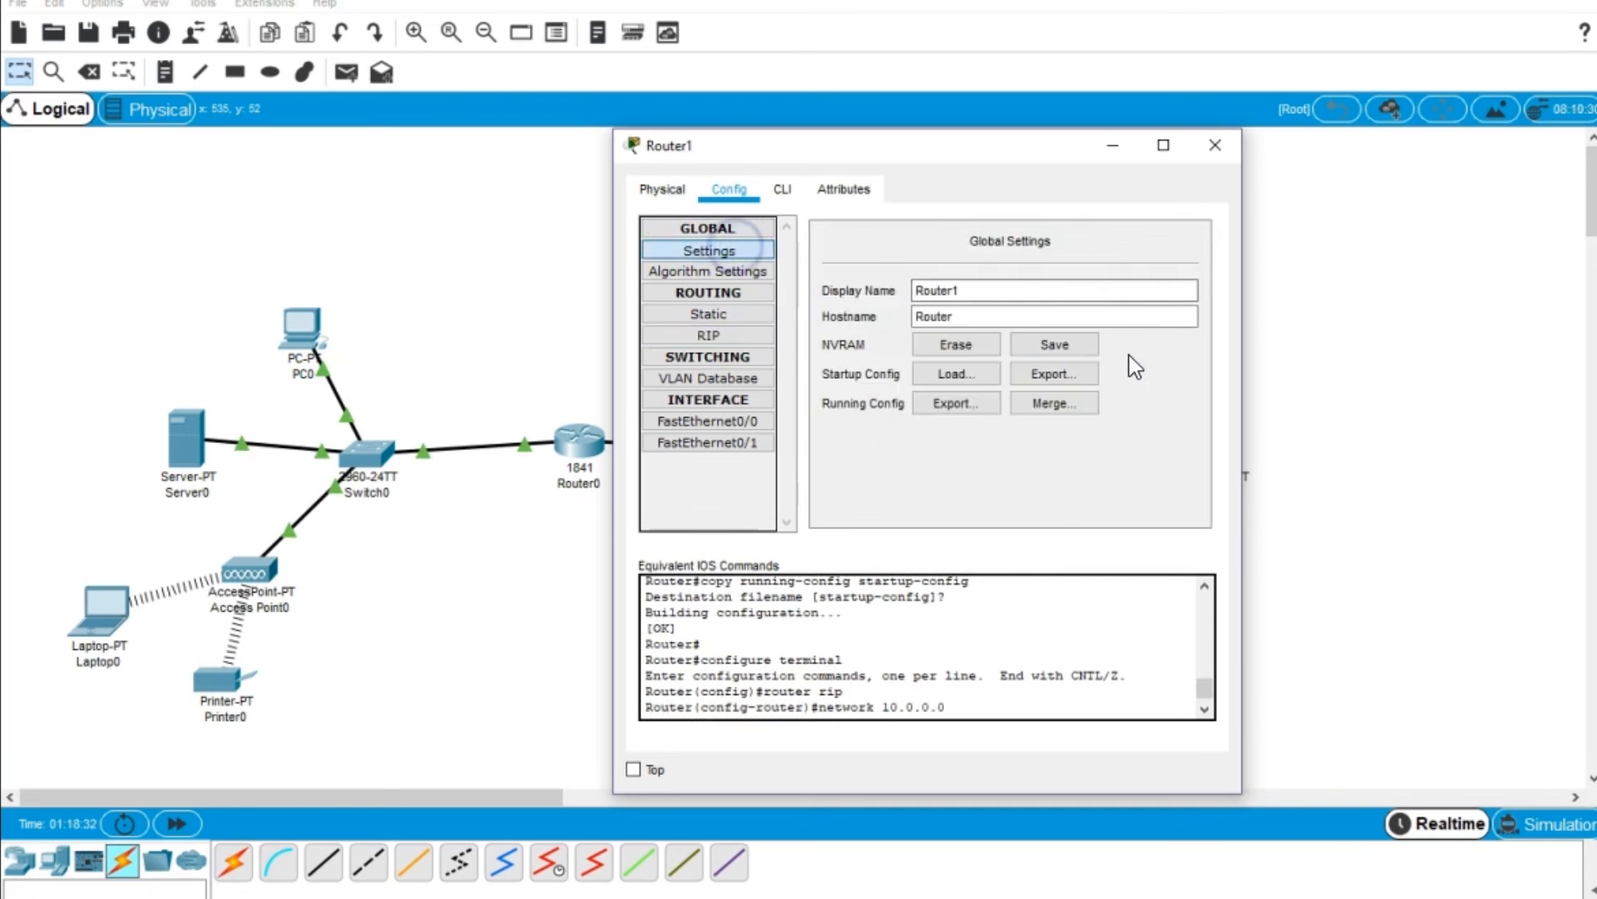
left_click(1084, 346)
left_click(1215, 145)
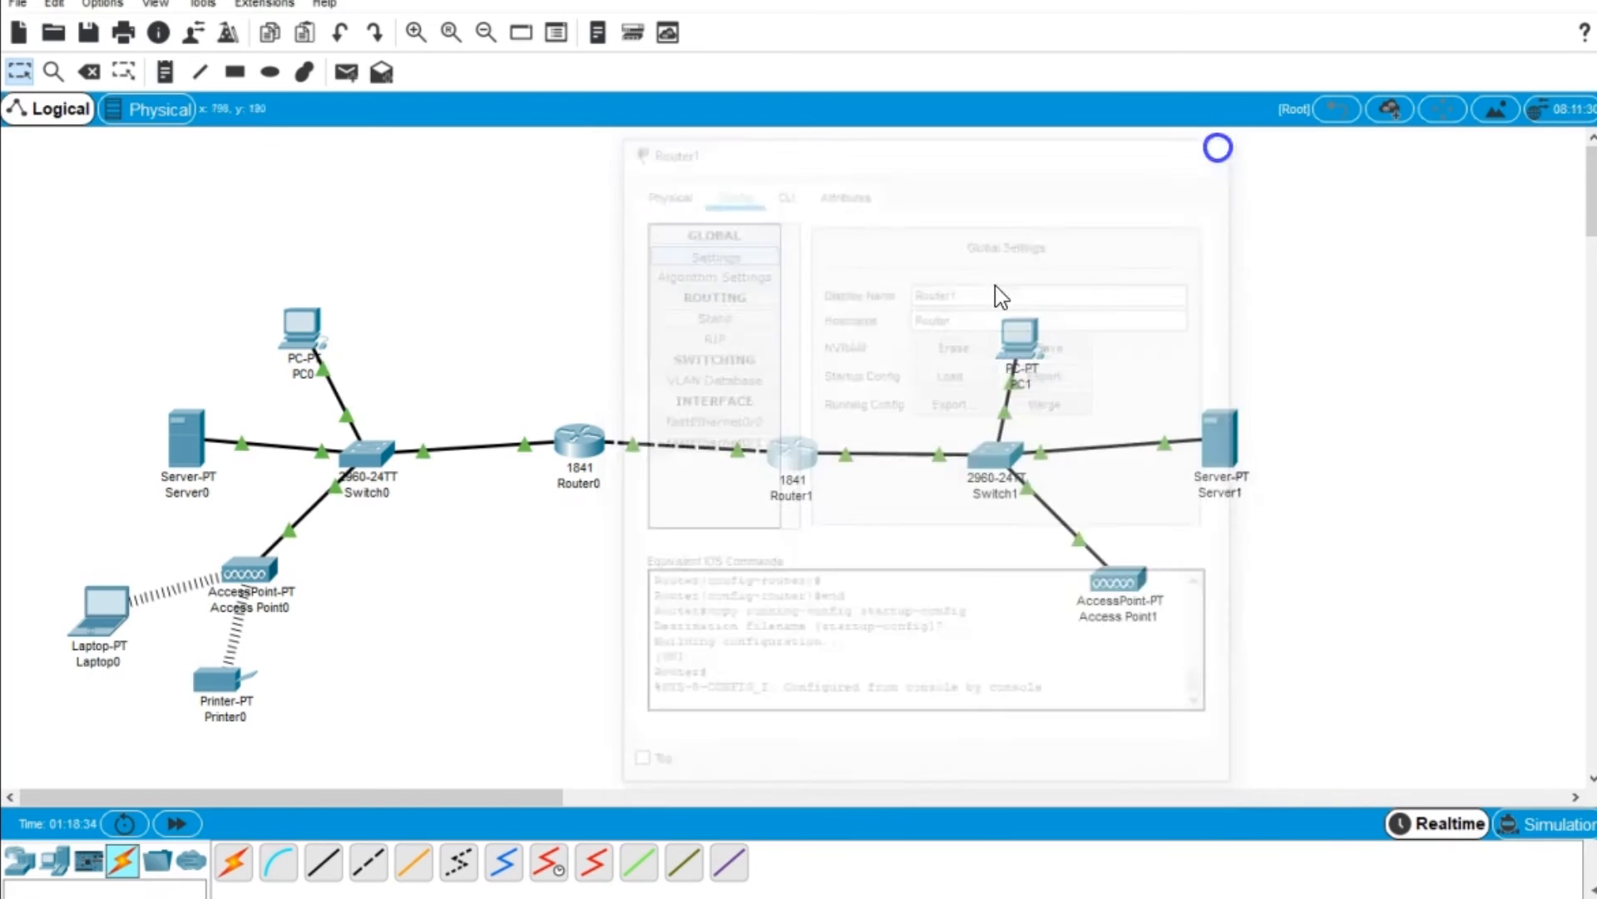
Add network 192.168.1.0 to Router0's RIP routing.
left_click(609, 449)
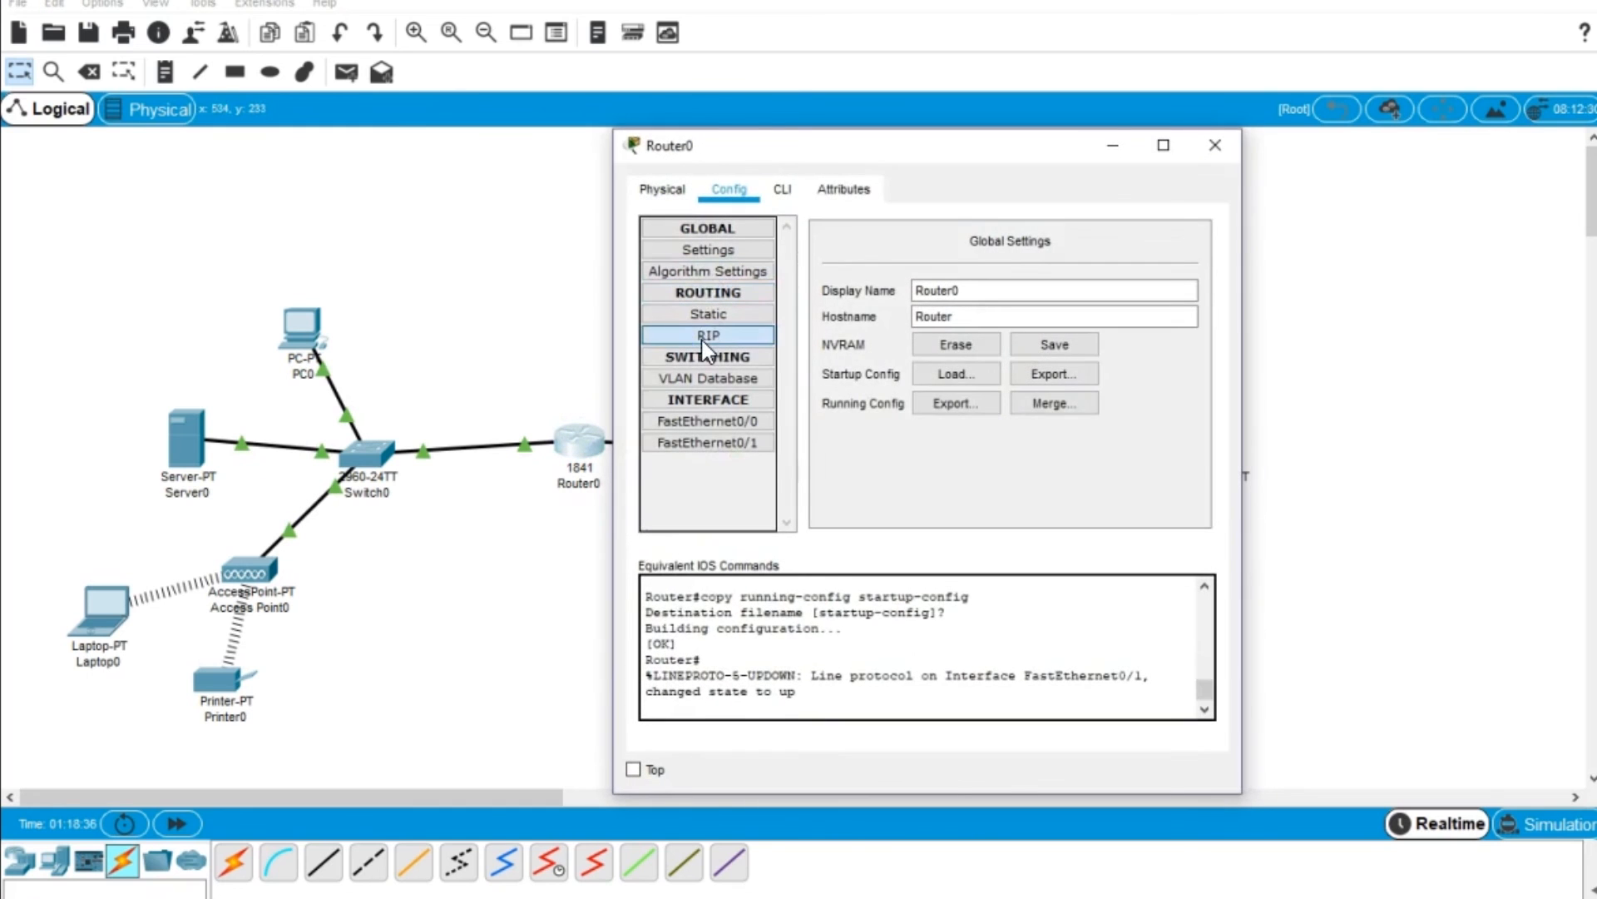
left_click(709, 335)
left_click(1086, 248)
type("19")
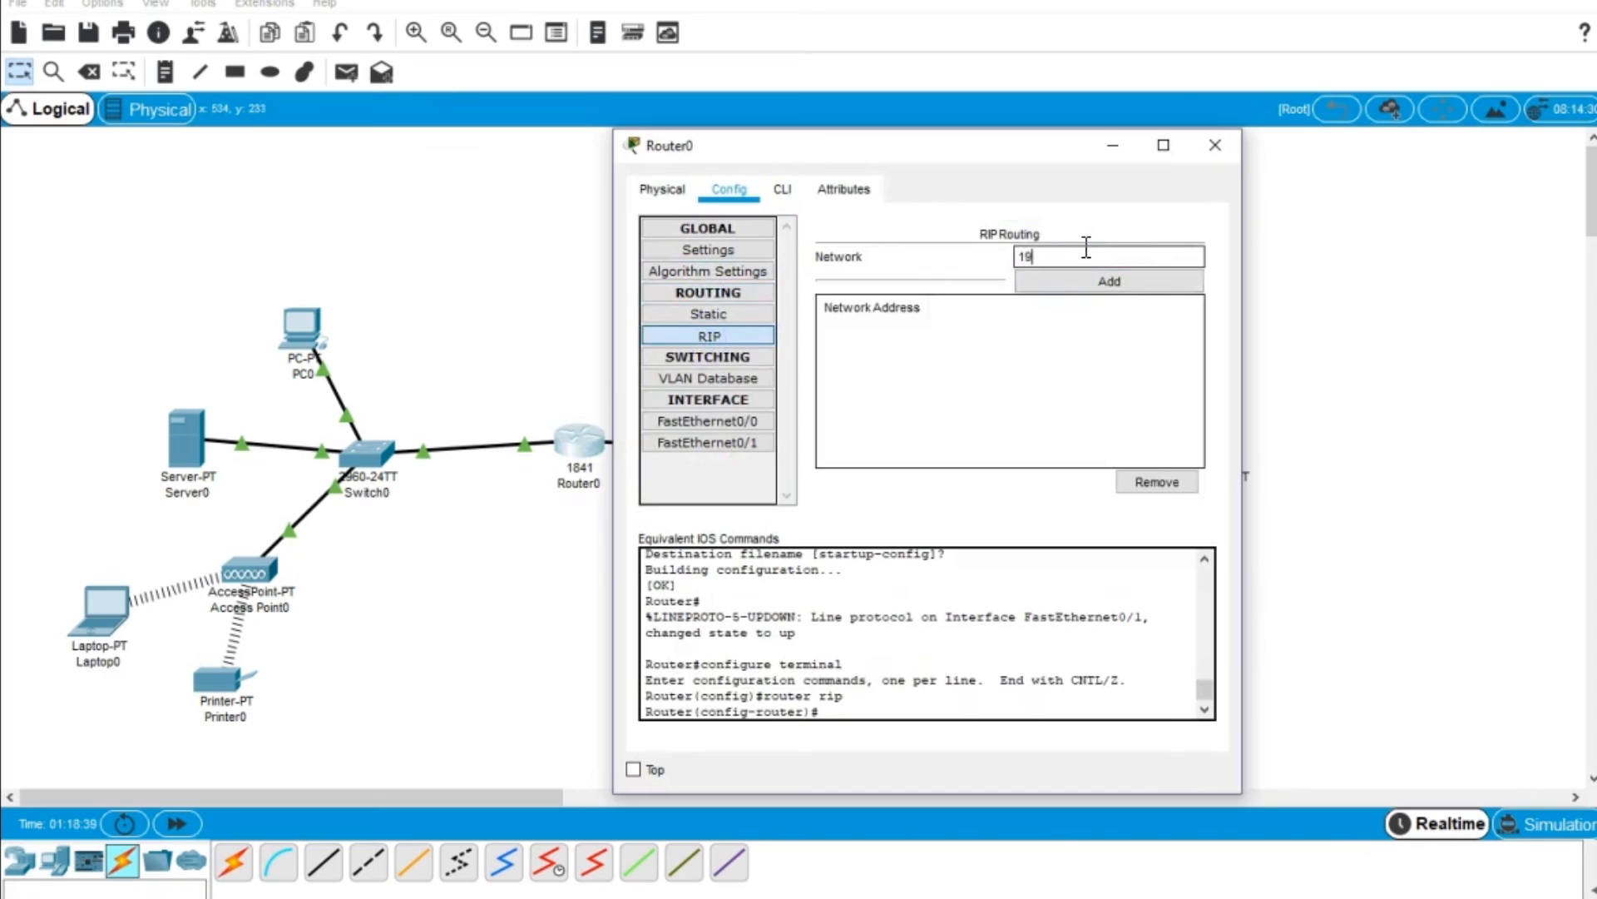
type("2.168.1.1")
left_click(1076, 277)
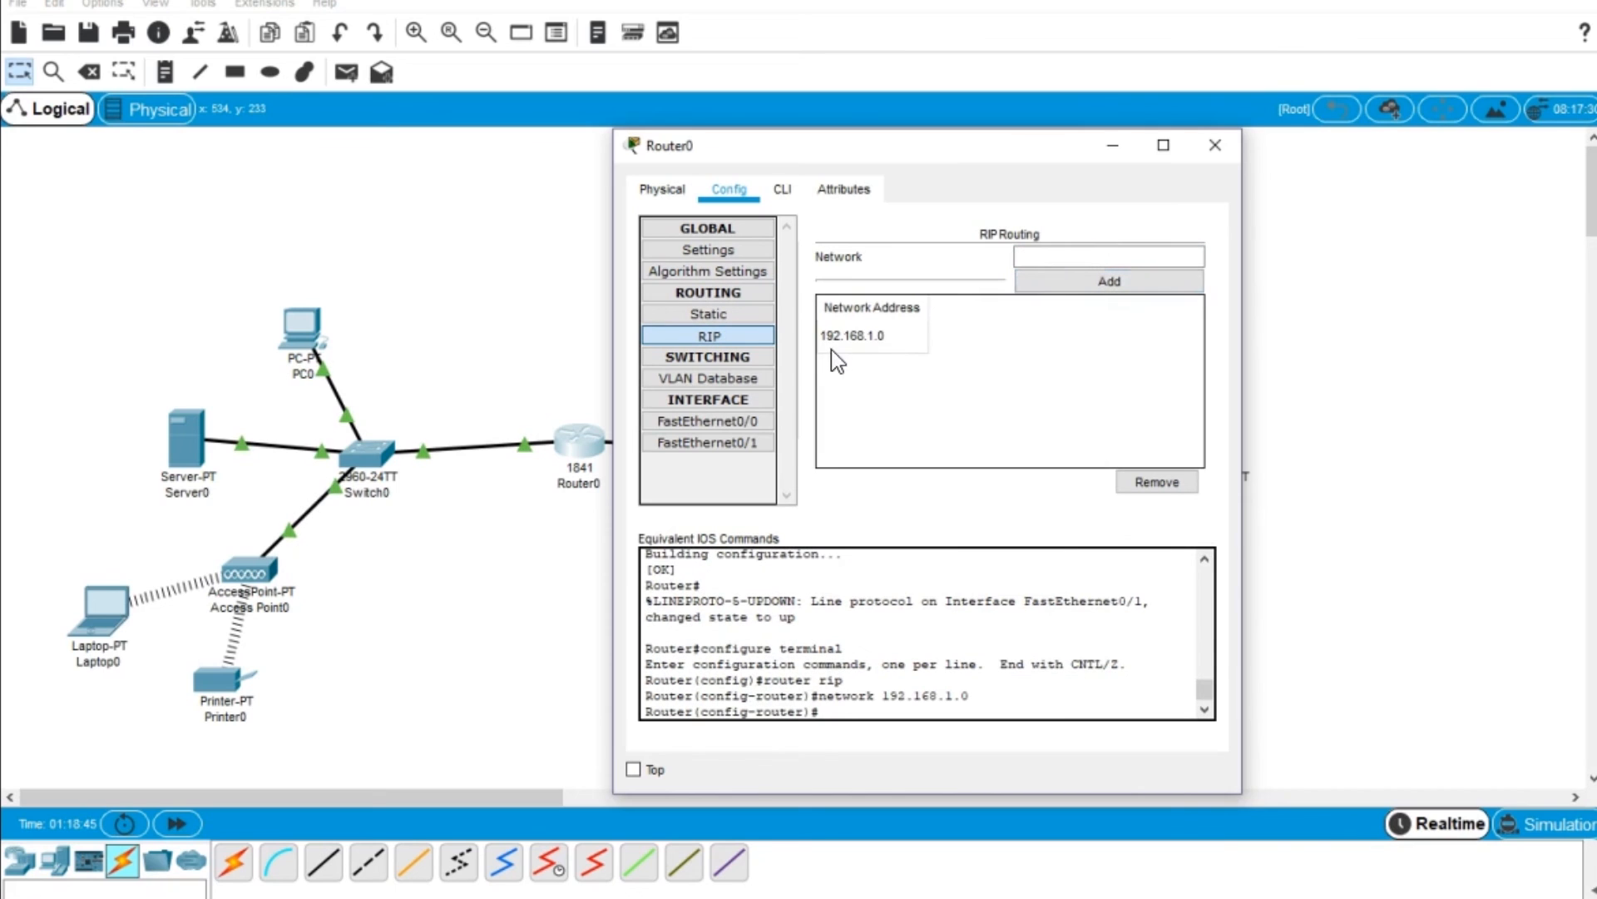
Add network 10.0.0.0 to Router0's RIP routing.
left_click(1040, 254)
type("10.0.0.0")
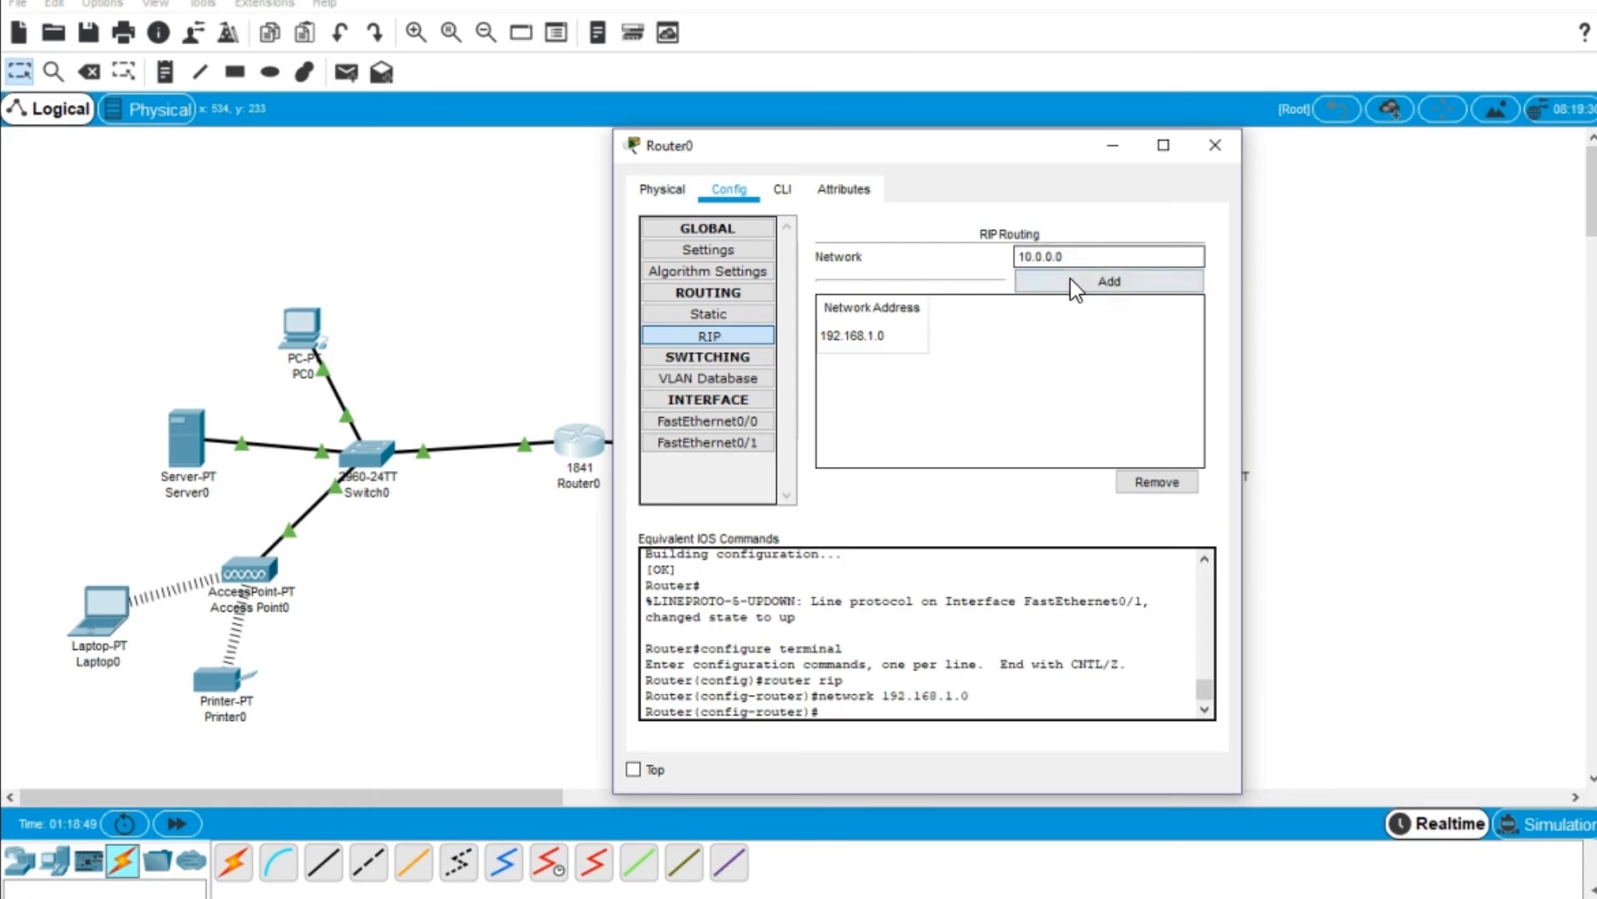
left_click(1071, 281)
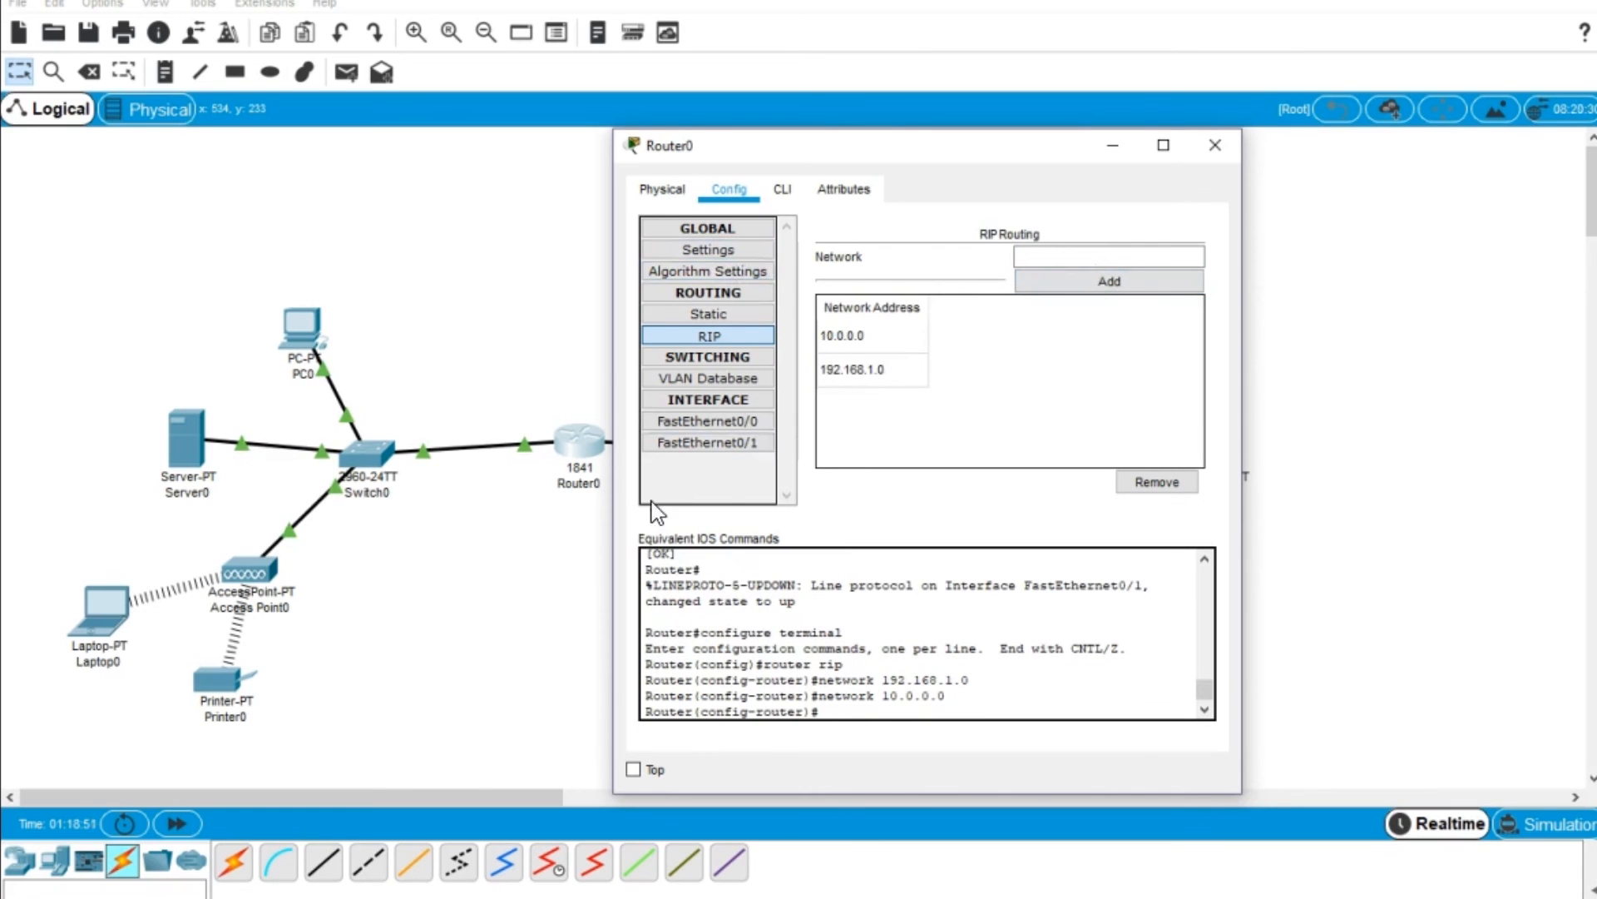
Save Router0's configuration with the RIP networks to NVRAM and close the router's window.
left_click_drag(899, 145, 1141, 138)
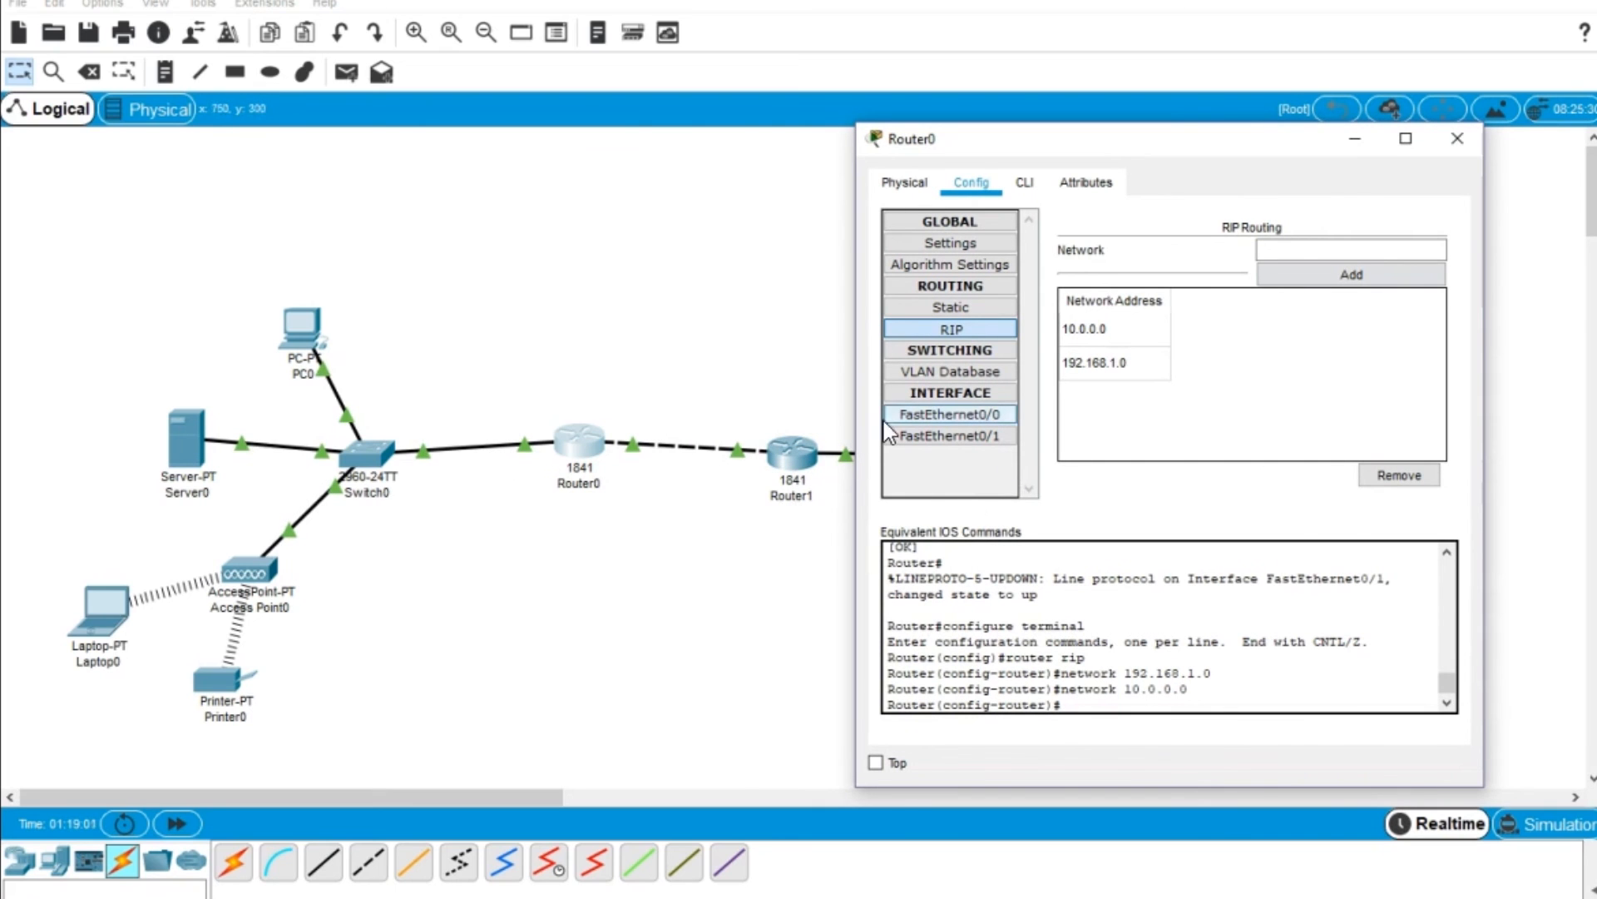
left_click(942, 243)
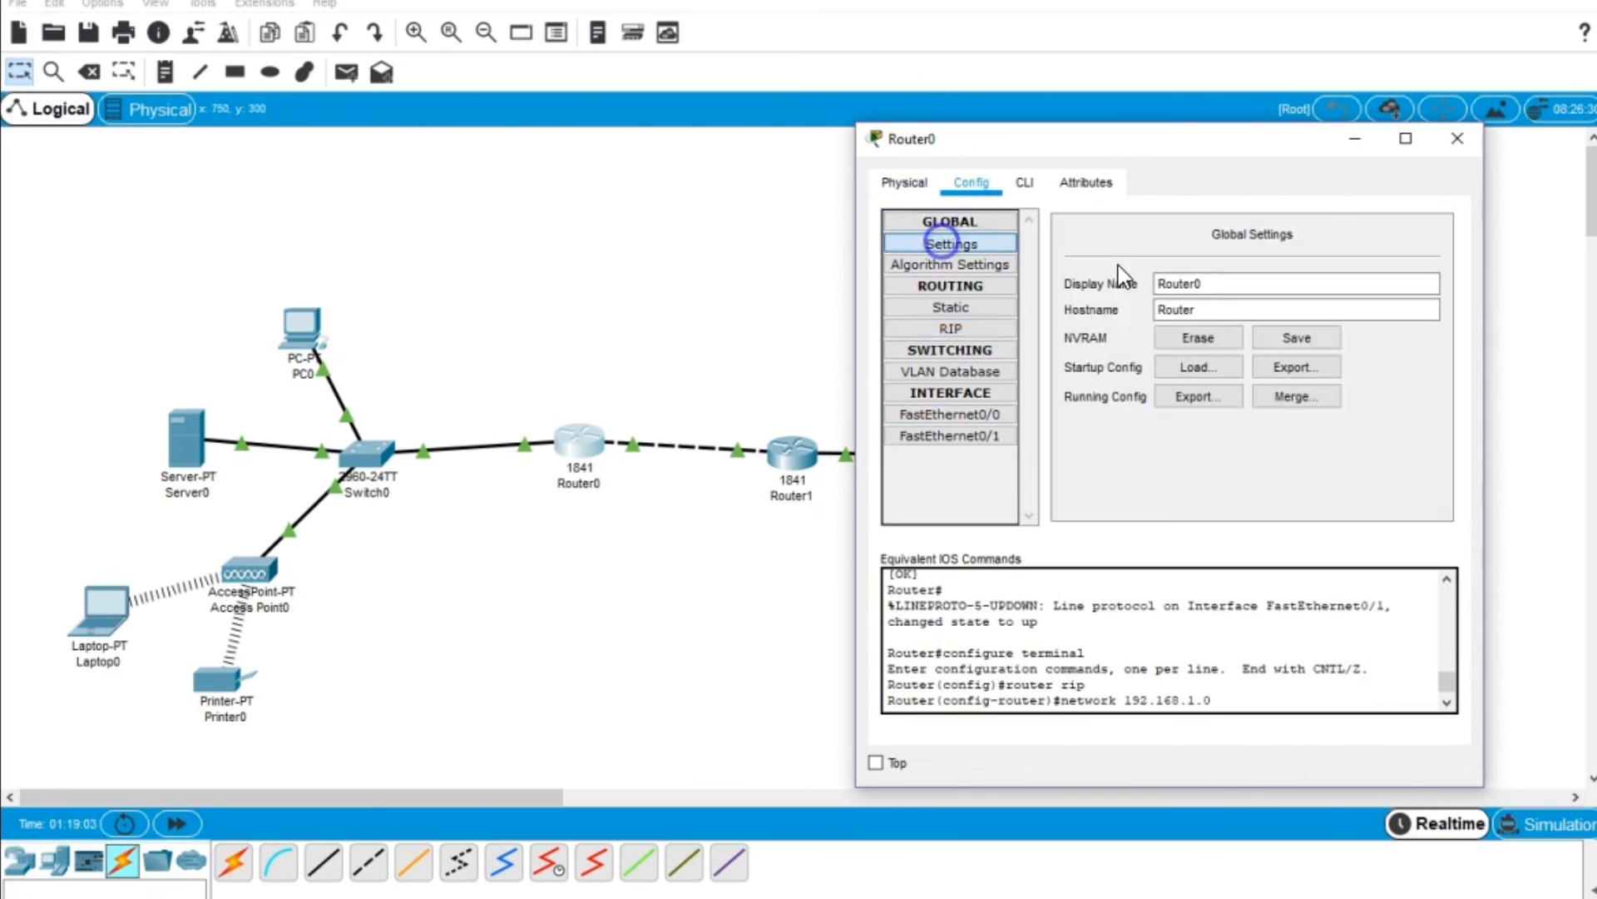
left_click(1313, 343)
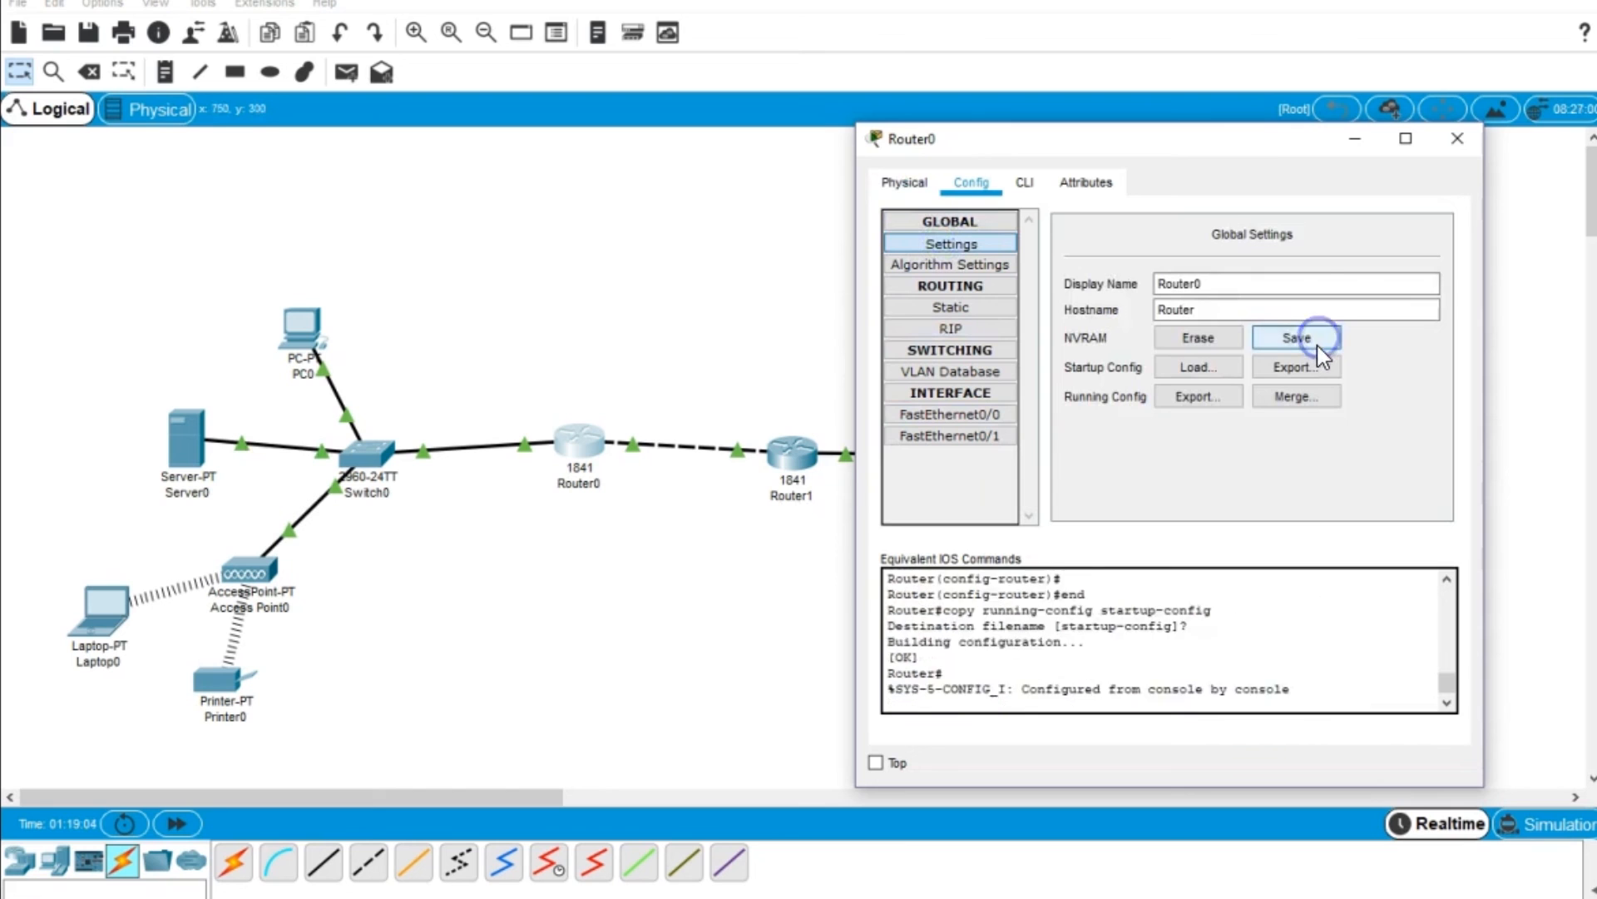
left_click(1457, 140)
Repeat the ping to 10.0.0.1 from PC1's command prompt, then close the prompt.
left_click(1017, 337)
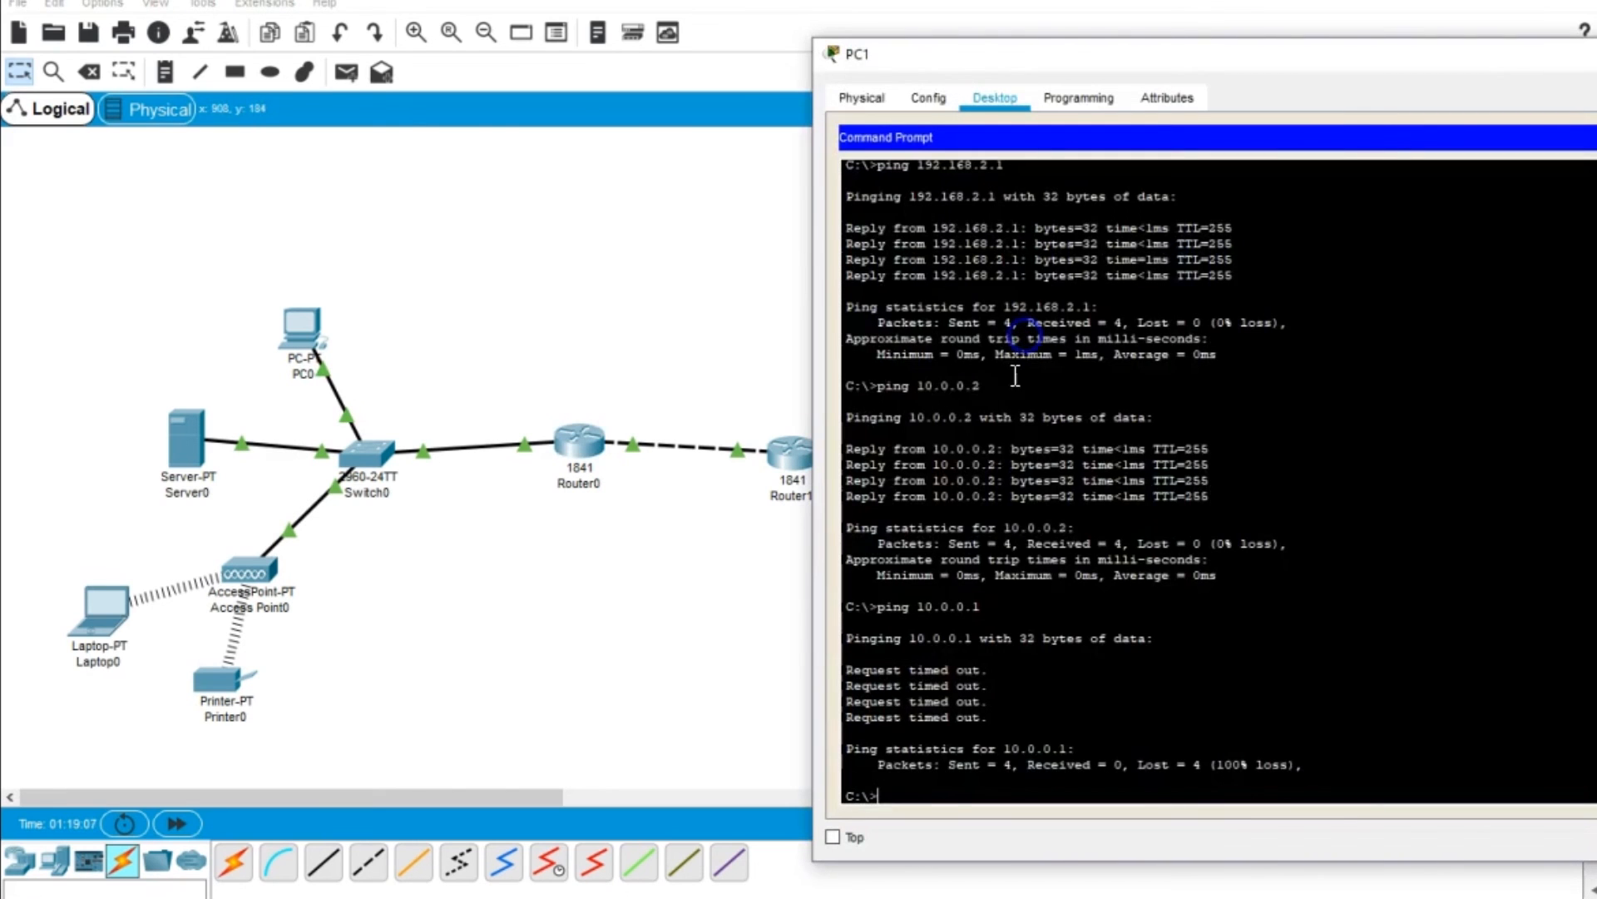
key("Up")
key("Return")
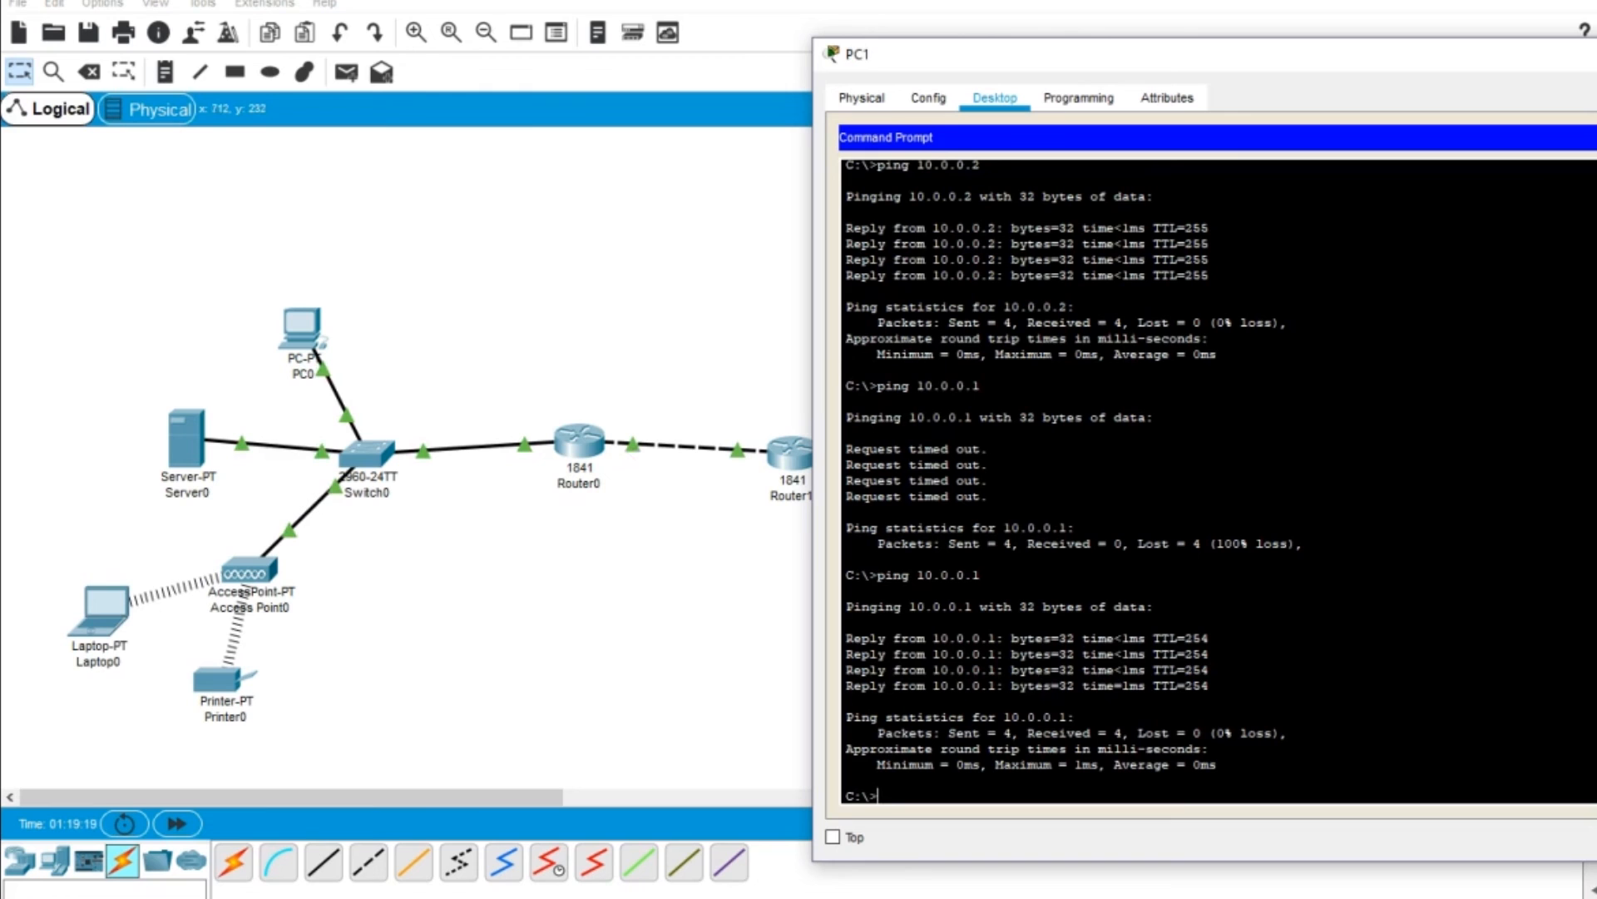
left_click_drag(1374, 53, 1095, 53)
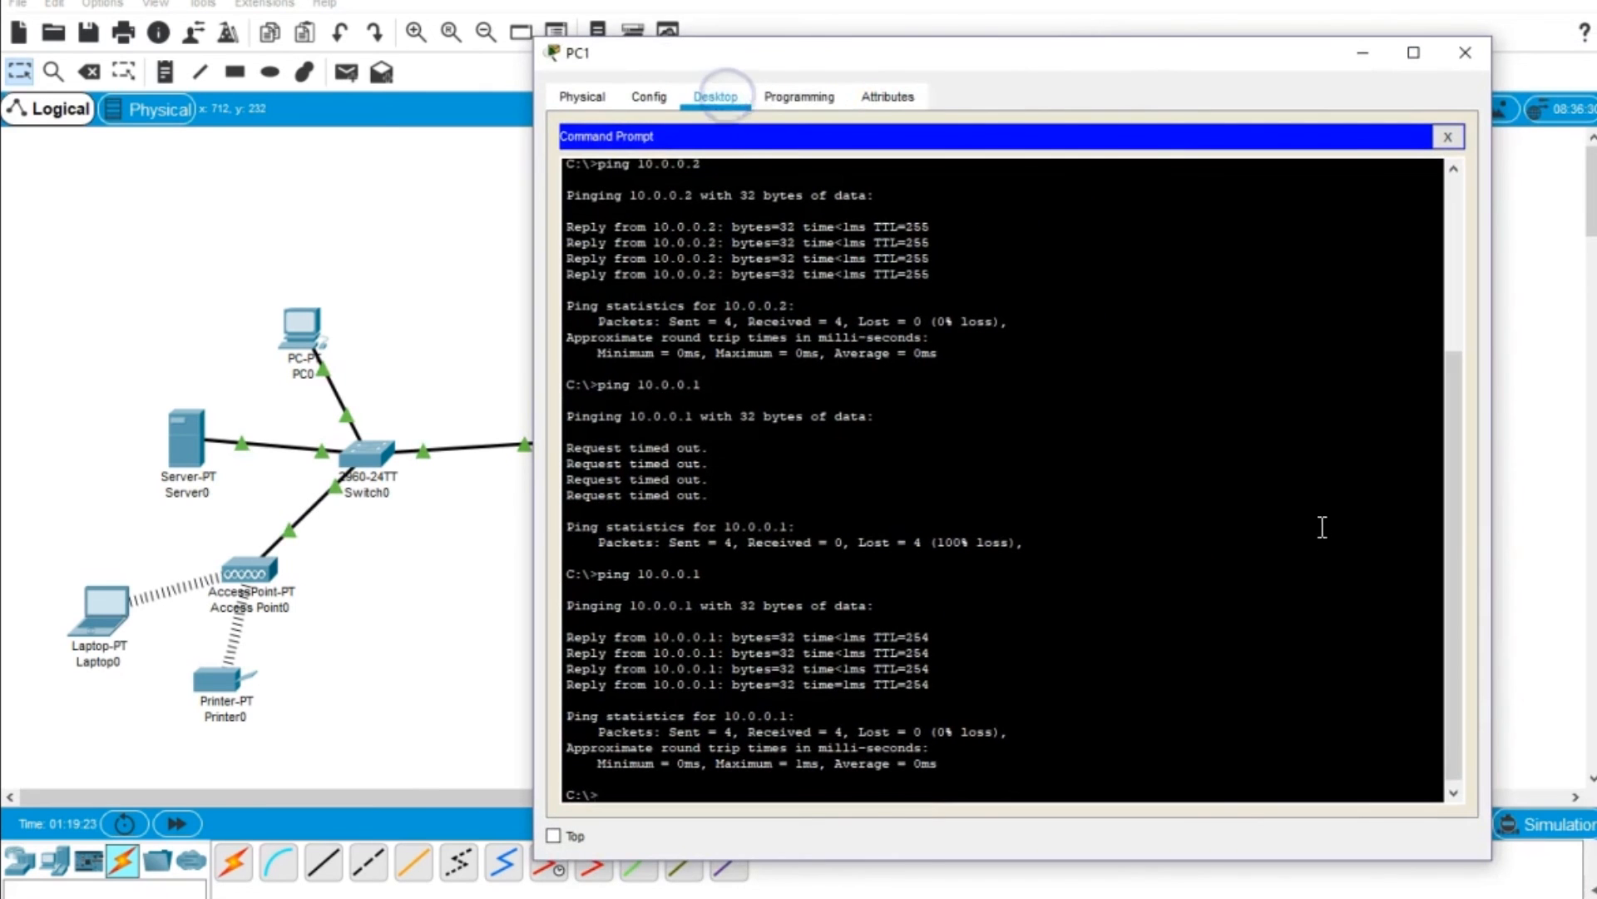
left_click(1445, 139)
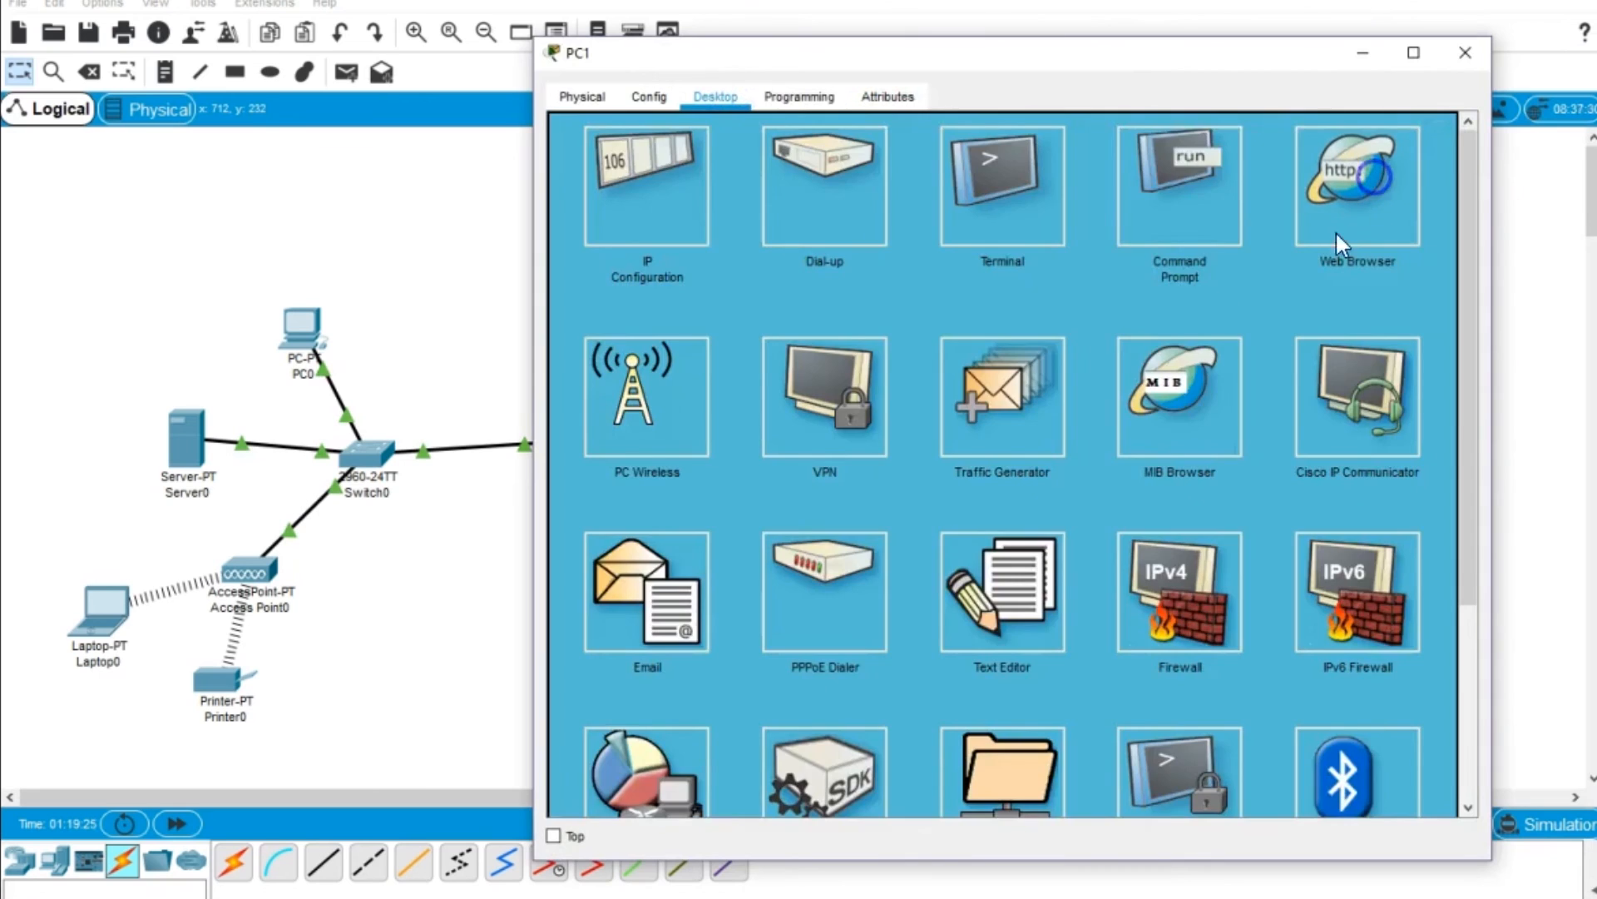
Load the website wdw.com in PC1's web browser, reload it, and close PC1's window.
left_click(1368, 185)
left_click(829, 158)
type("wdw")
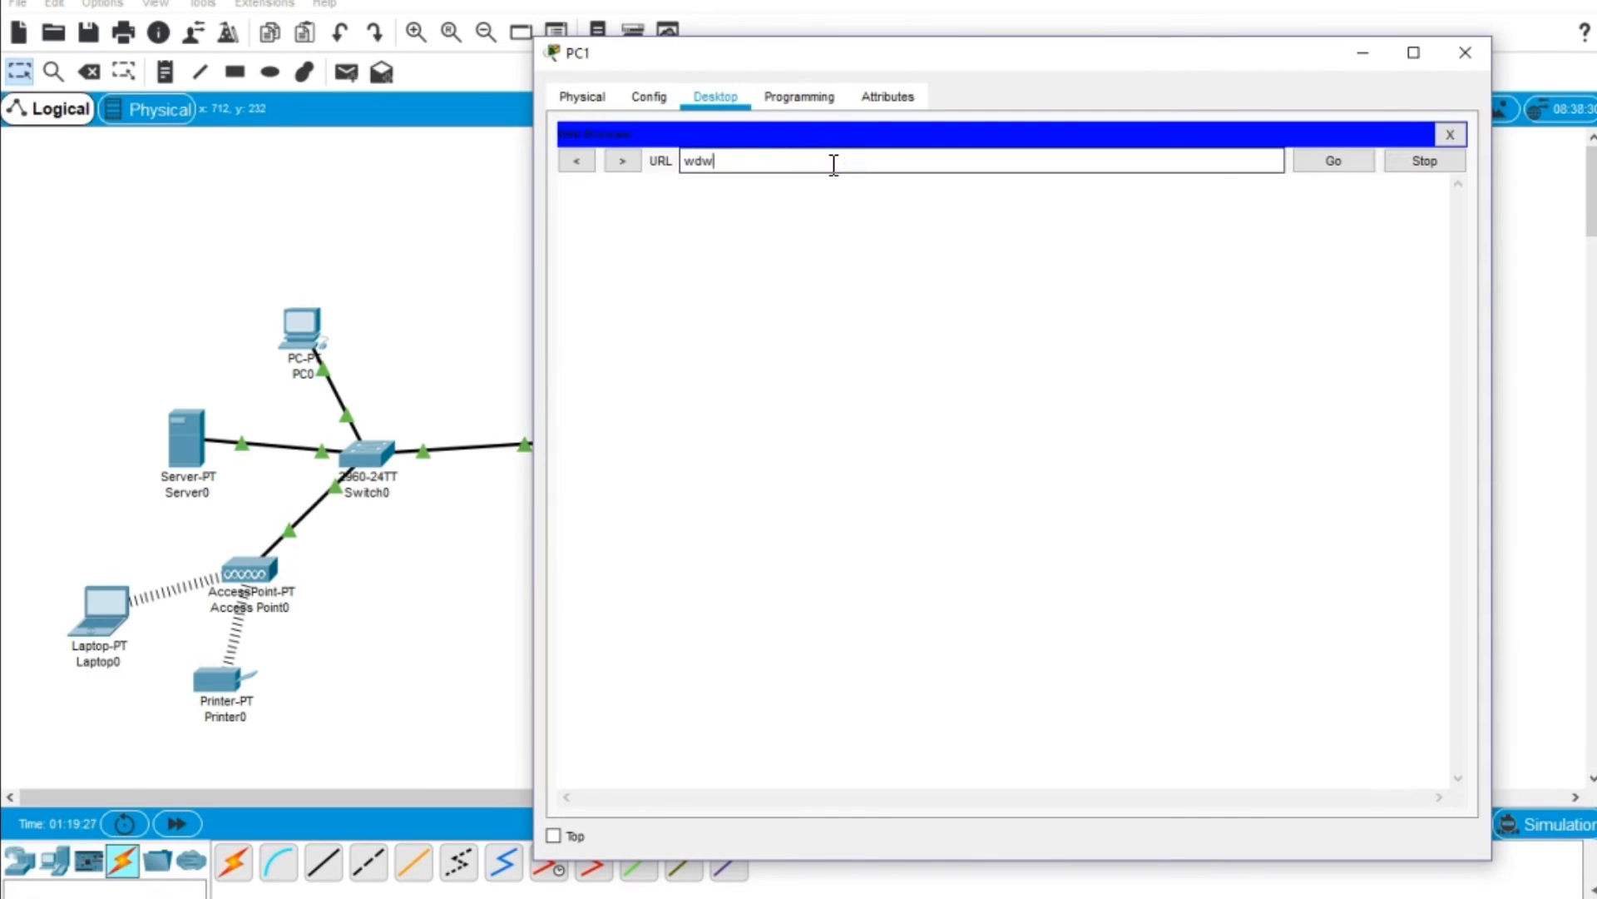
type(".com")
key("Return")
left_click(1333, 162)
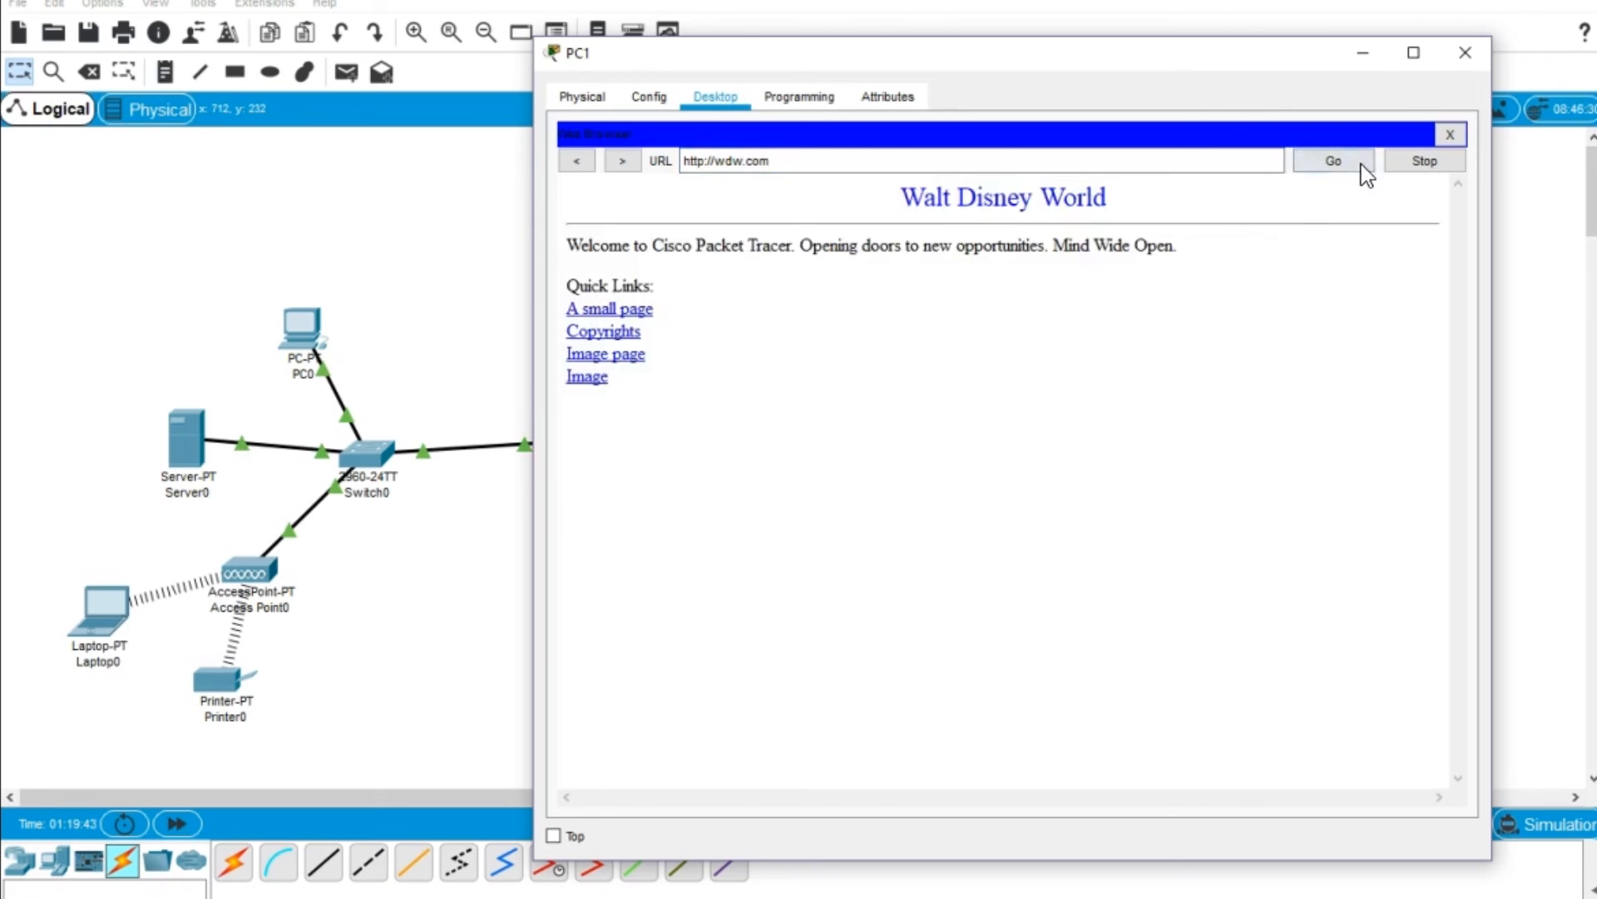
left_click(1349, 163)
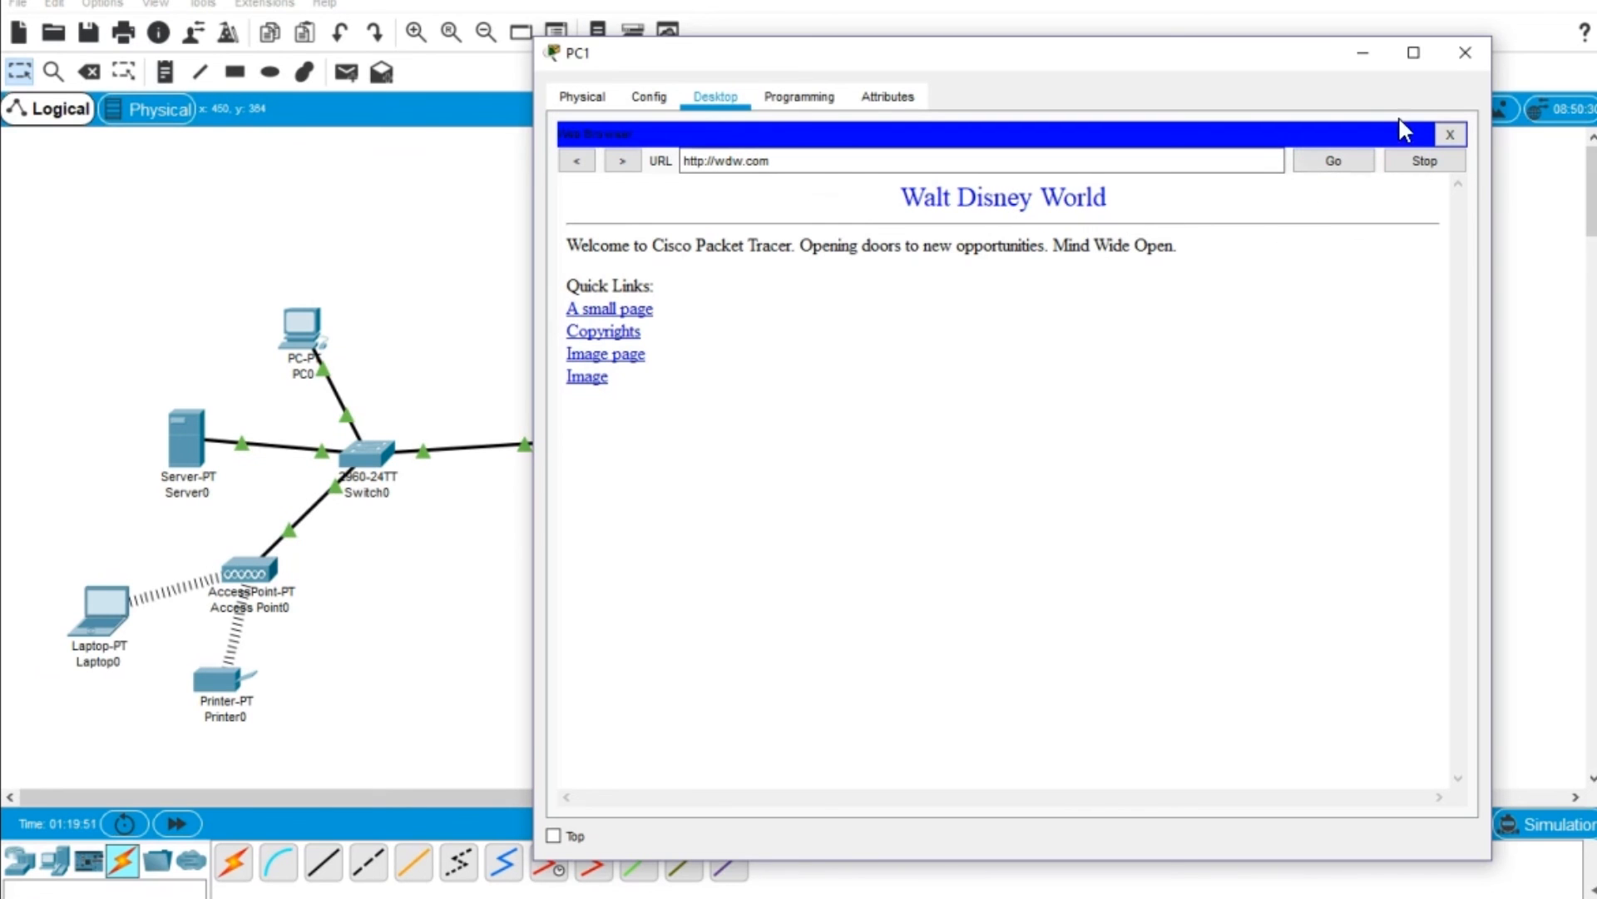
left_click(1463, 54)
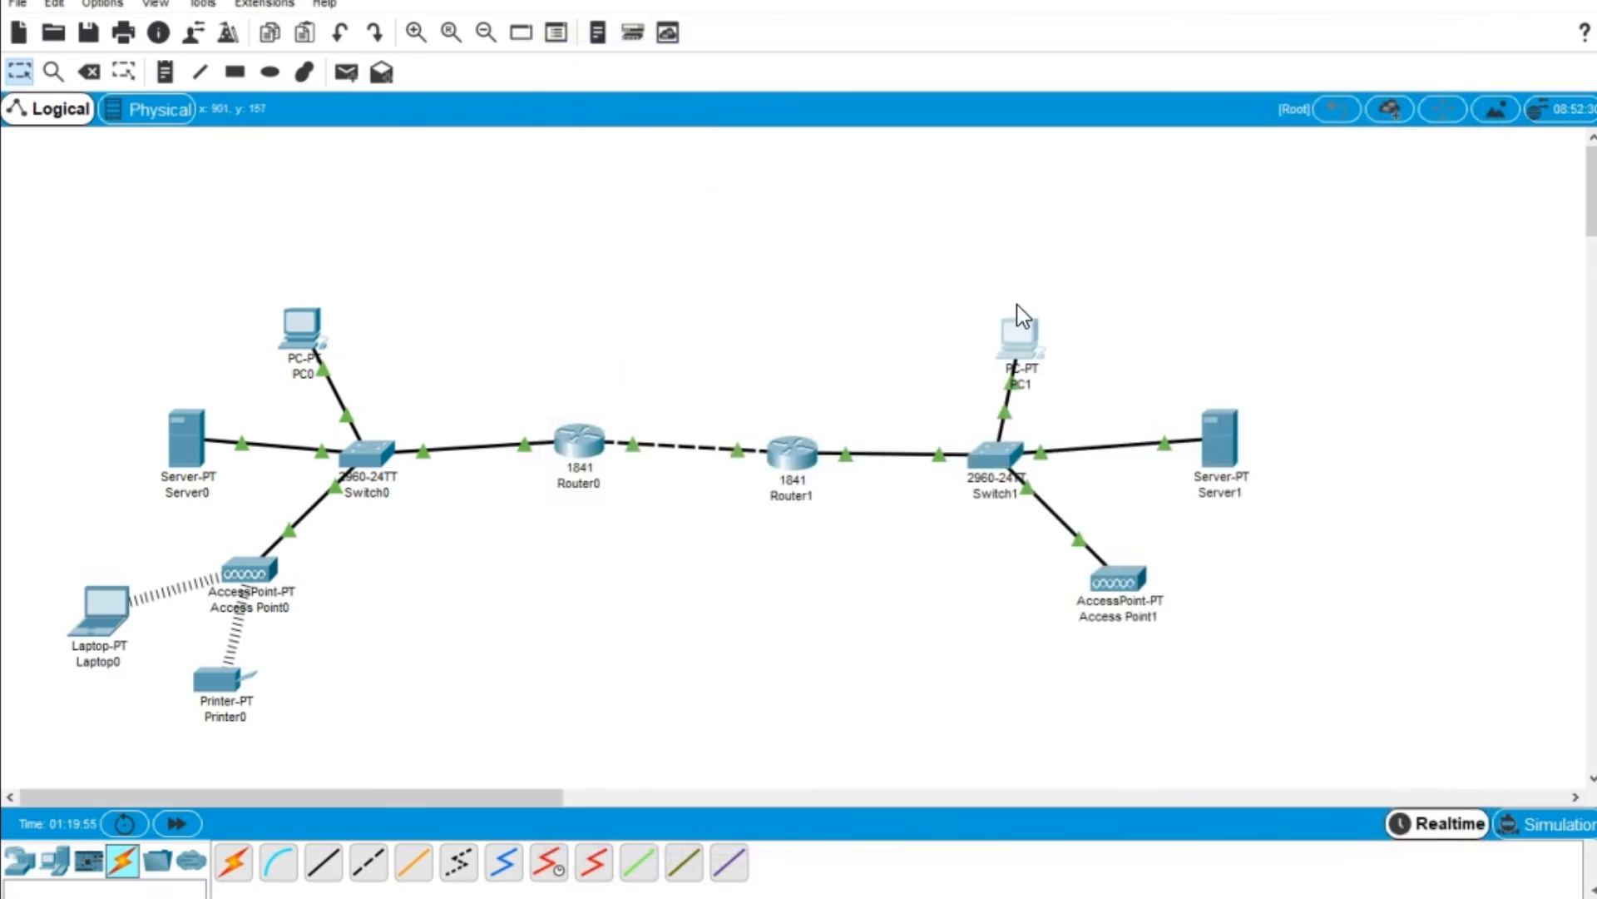